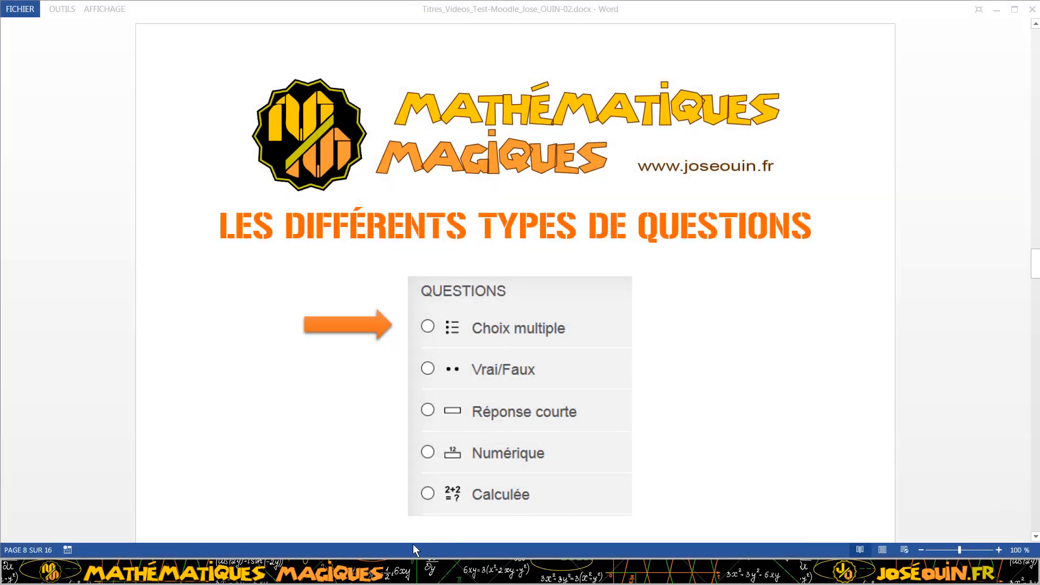
- Switch to the Firefox window with the Formation Madoc course and open its question bank
{"action": "mouse_move", "coordinate": [217, 574]}
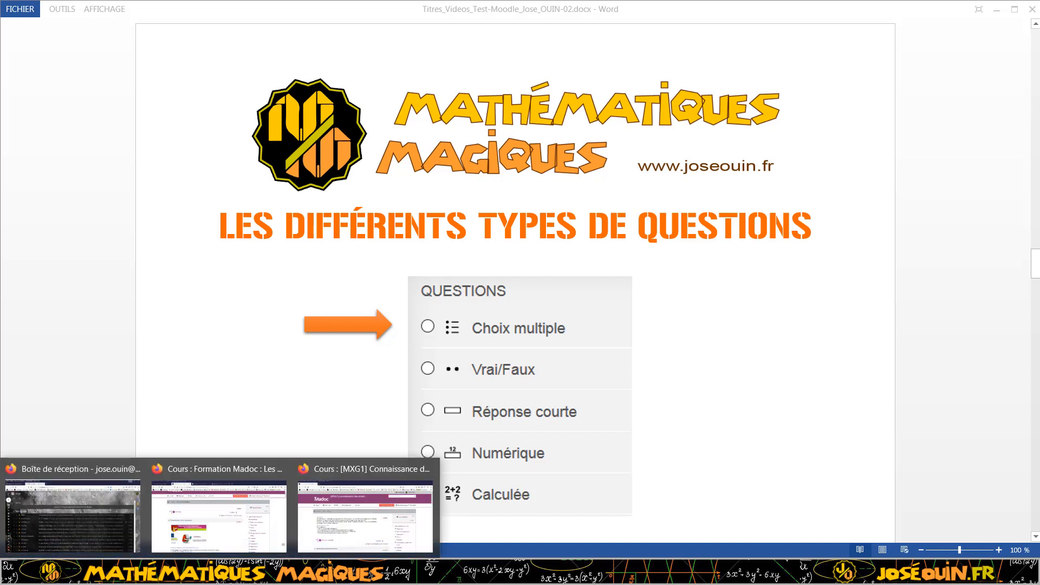
{"action": "left_click", "coordinate": [223, 531]}
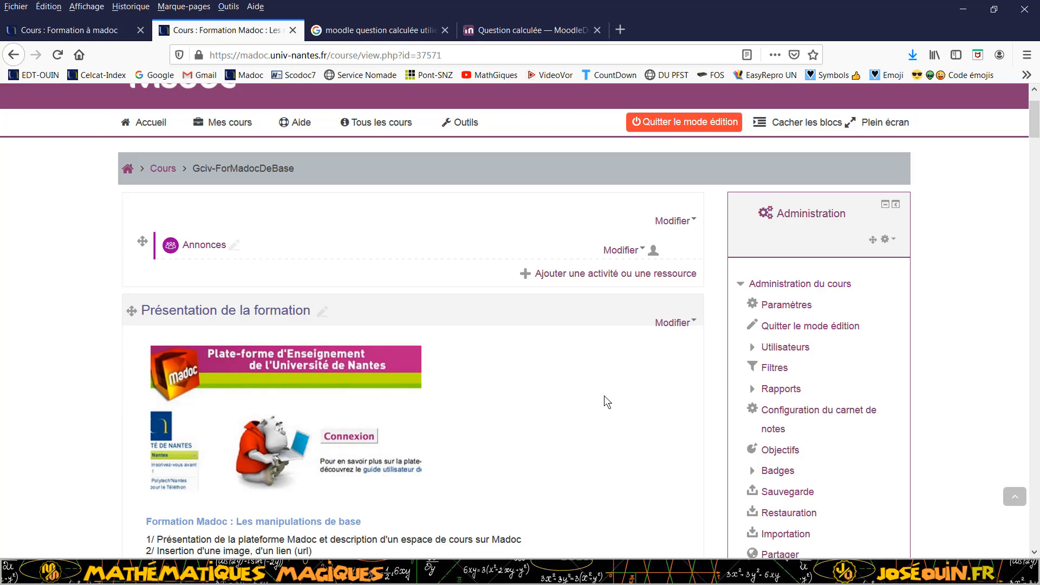
{"action": "scroll", "coordinate": [603, 395], "scroll_direction": "down", "scroll_amount": 3}
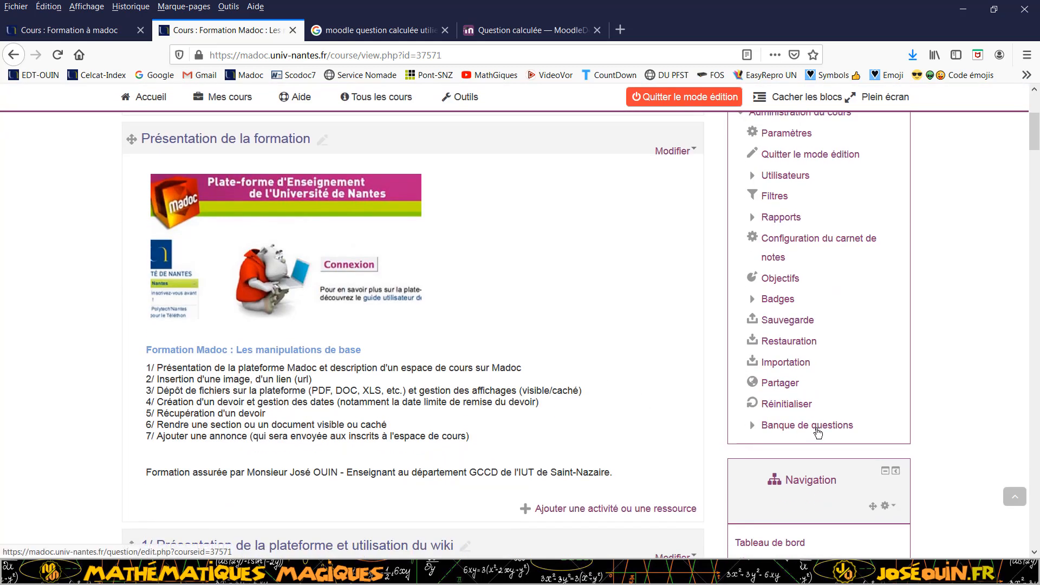
{"action": "left_click", "coordinate": [818, 427]}
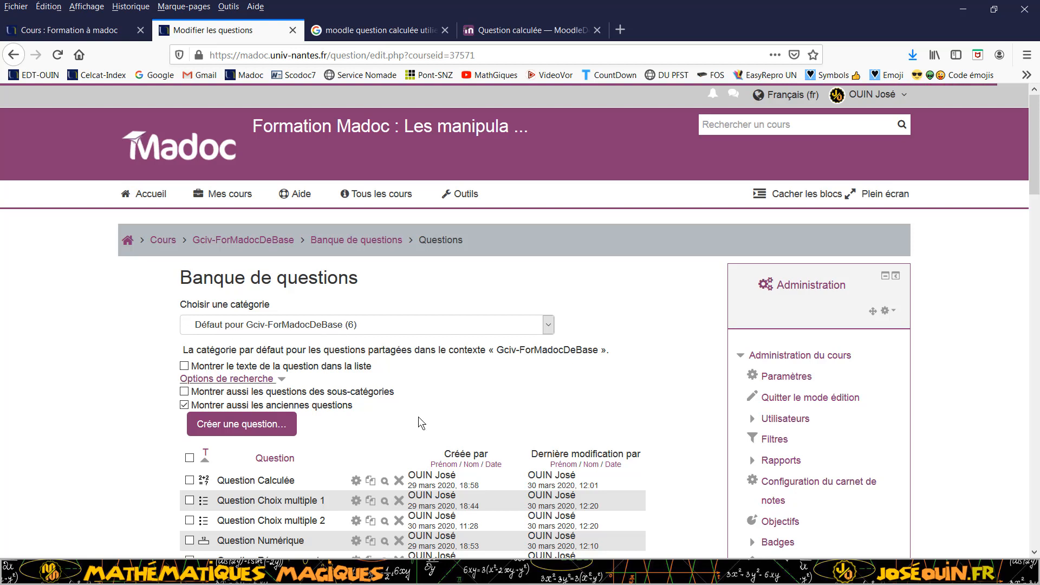
- Start creating a question to review the full list of available question types, and cancel without adding one
{"action": "scroll", "coordinate": [418, 415], "scroll_direction": "down", "scroll_amount": 2}
{"action": "scroll", "coordinate": [418, 415], "scroll_direction": "down", "scroll_amount": 1}
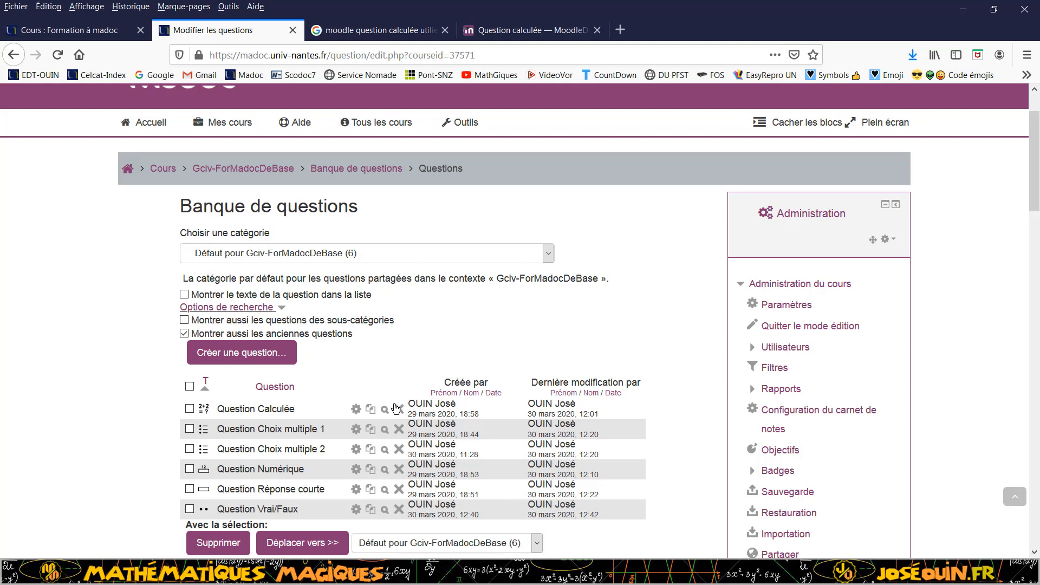
{"action": "scroll", "coordinate": [394, 406], "scroll_direction": "down", "scroll_amount": 3}
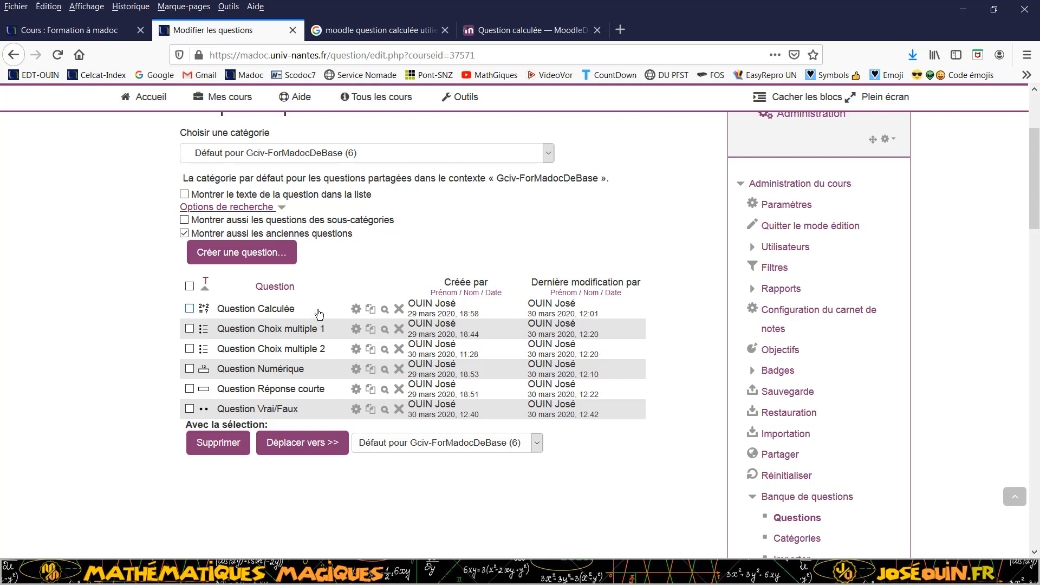
{"action": "left_click", "coordinate": [269, 263]}
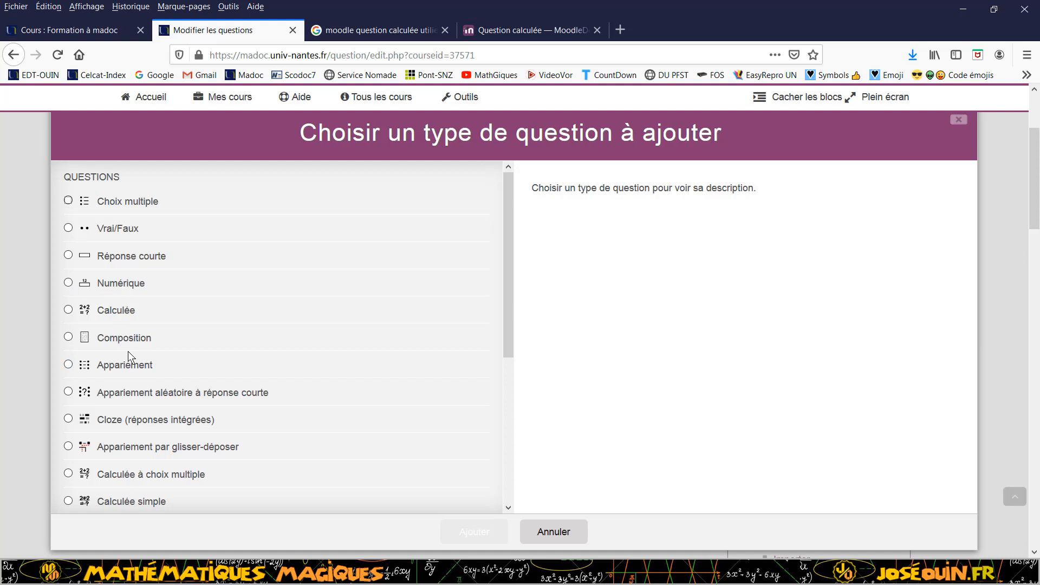
{"action": "scroll", "coordinate": [128, 351], "scroll_direction": "down", "scroll_amount": 1}
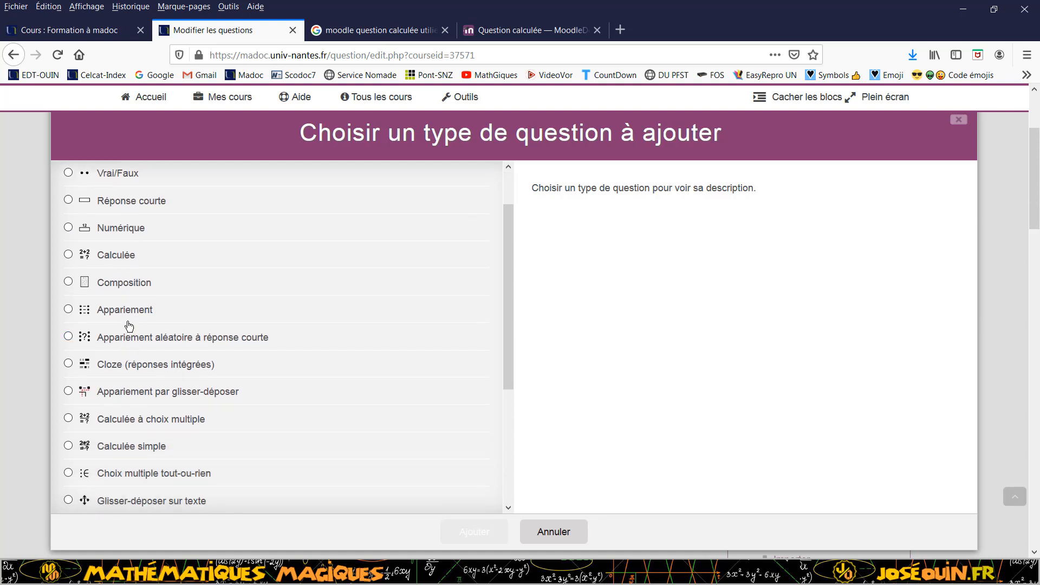
{"action": "scroll", "coordinate": [129, 326], "scroll_direction": "down", "scroll_amount": 3}
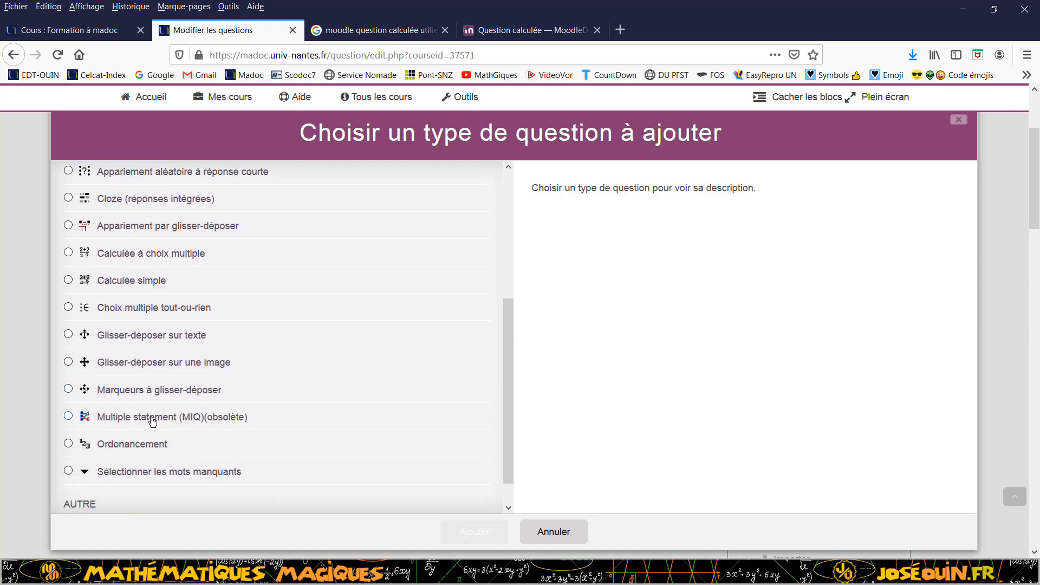
{"action": "scroll", "coordinate": [152, 422], "scroll_direction": "up", "scroll_amount": 5}
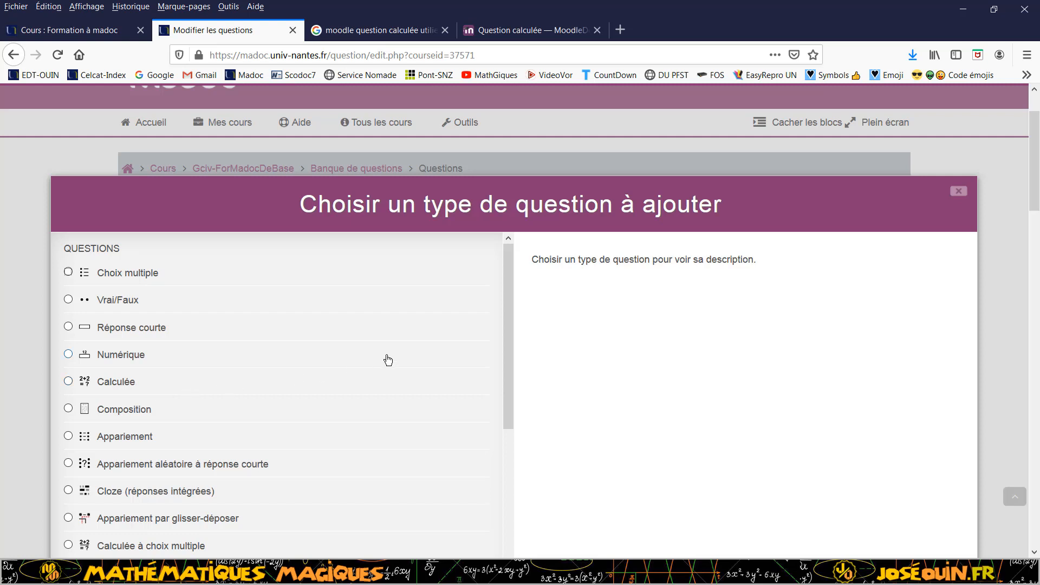
{"action": "scroll", "coordinate": [388, 360], "scroll_direction": "down", "scroll_amount": 2}
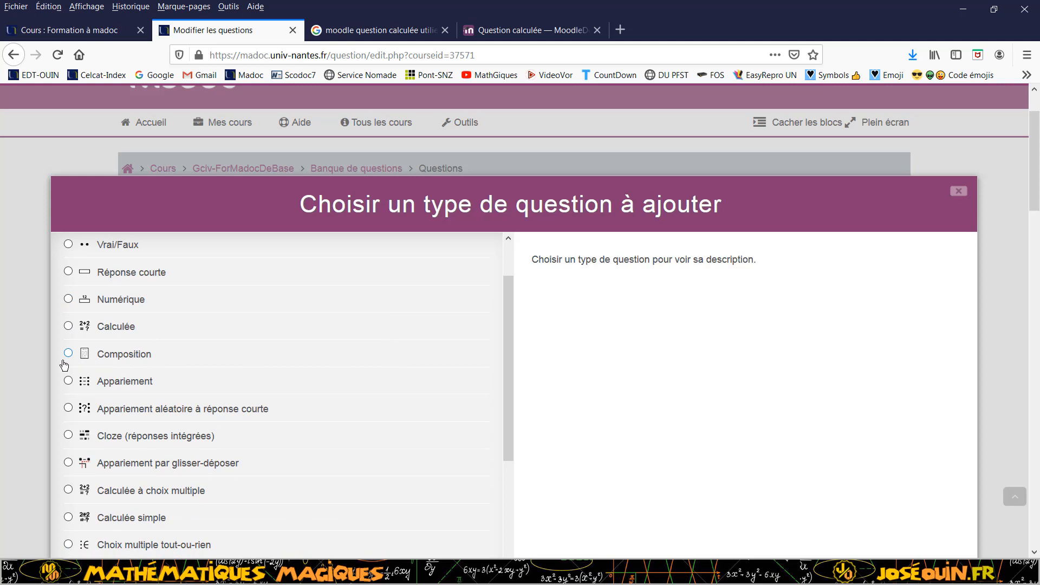
{"action": "scroll", "coordinate": [59, 363], "scroll_direction": "down", "scroll_amount": 4}
{"action": "scroll", "coordinate": [921, 359], "scroll_direction": "down", "scroll_amount": 4}
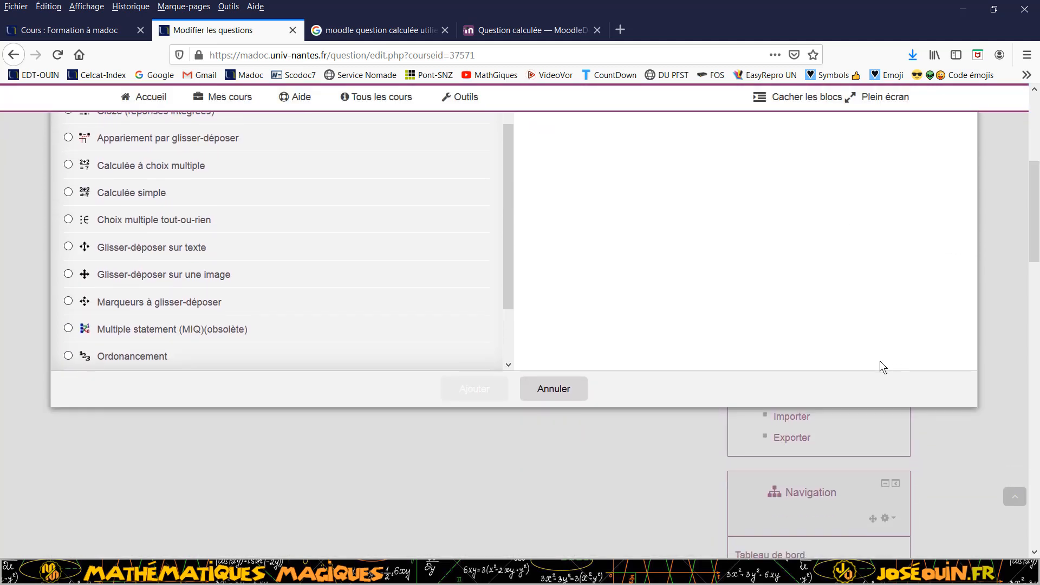
{"action": "left_click", "coordinate": [556, 391]}
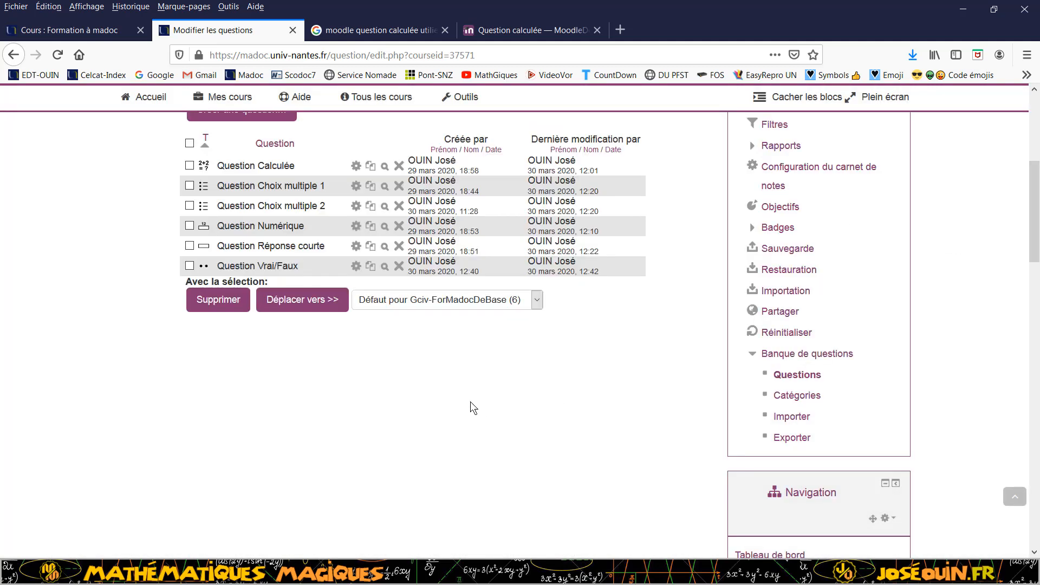
- Preview "Question Choix multiple 1", try its answer options Kindful and Helpful, and close the preview
{"action": "scroll", "coordinate": [468, 403], "scroll_direction": "up", "scroll_amount": 2}
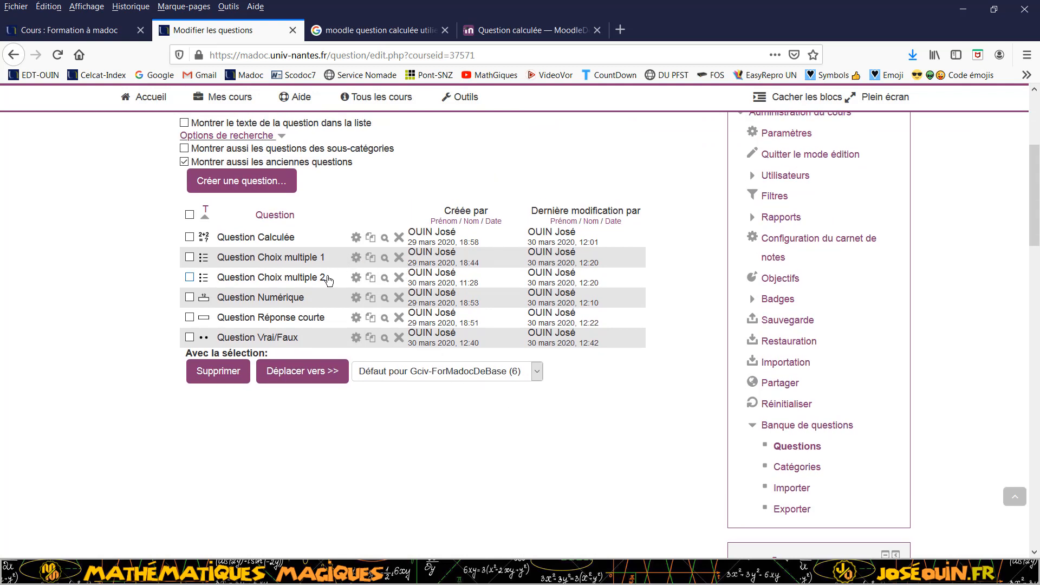
{"action": "left_click", "coordinate": [385, 258]}
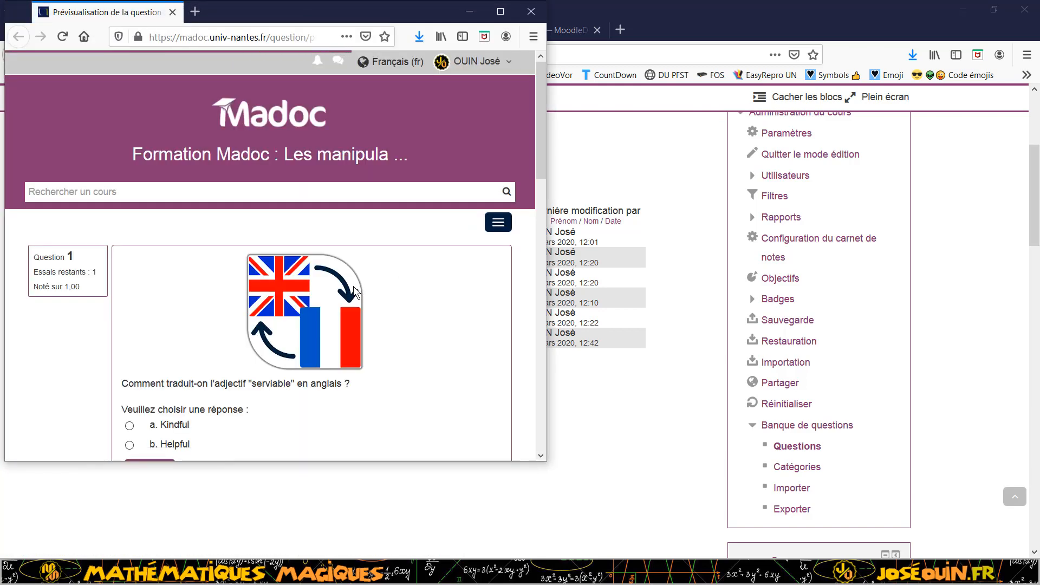
{"action": "scroll", "coordinate": [350, 289], "scroll_direction": "down", "scroll_amount": 2}
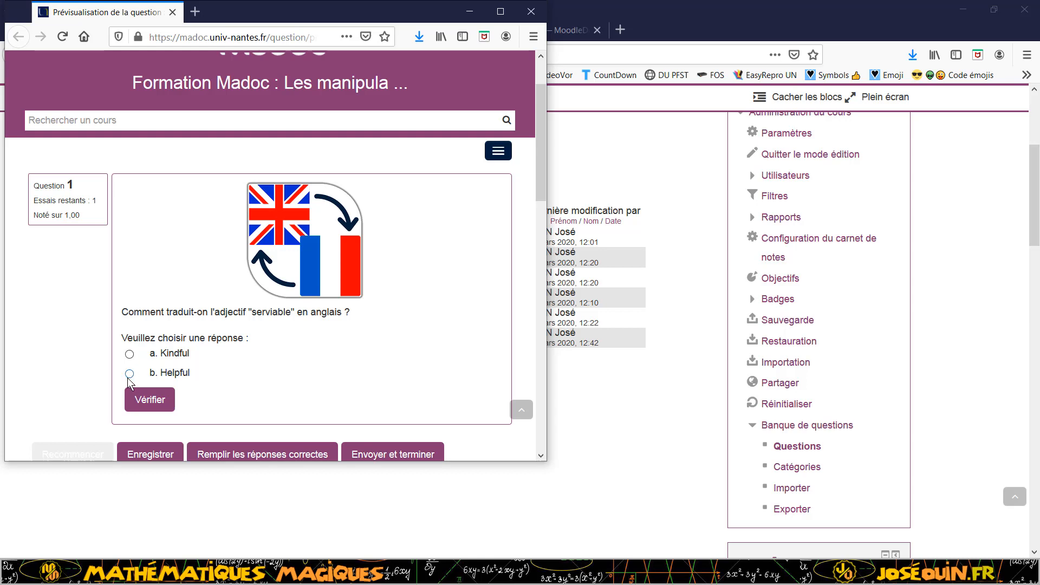
{"action": "left_click", "coordinate": [155, 402]}
{"action": "left_click", "coordinate": [129, 355]}
{"action": "left_click", "coordinate": [130, 374]}
{"action": "left_click", "coordinate": [530, 11]}
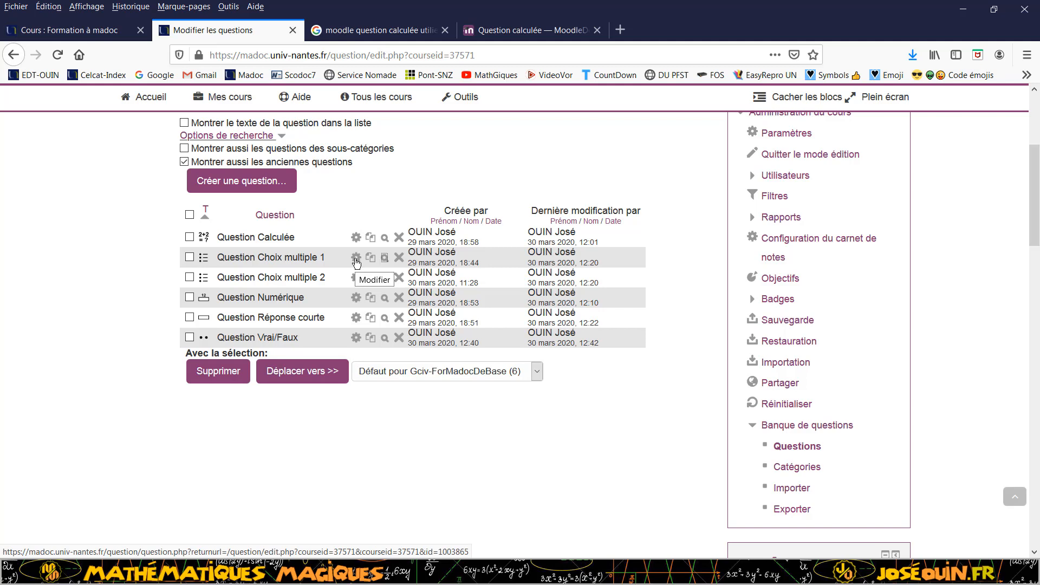
- Open "Question Choix multiple 1" for editing and examine its name, question image and question text
{"action": "left_click", "coordinate": [356, 262]}
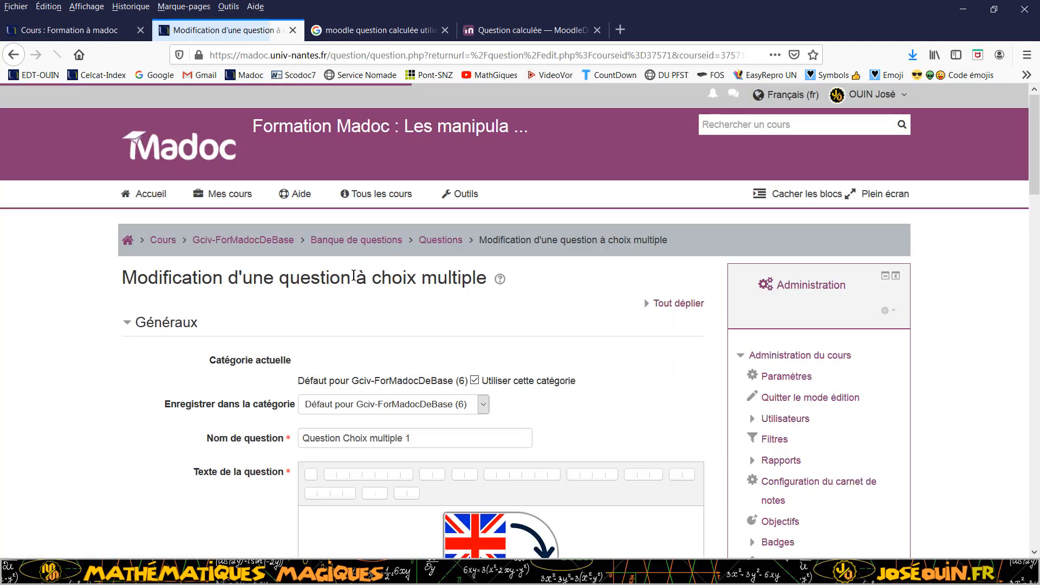
{"action": "scroll", "coordinate": [352, 279], "scroll_direction": "down", "scroll_amount": 3}
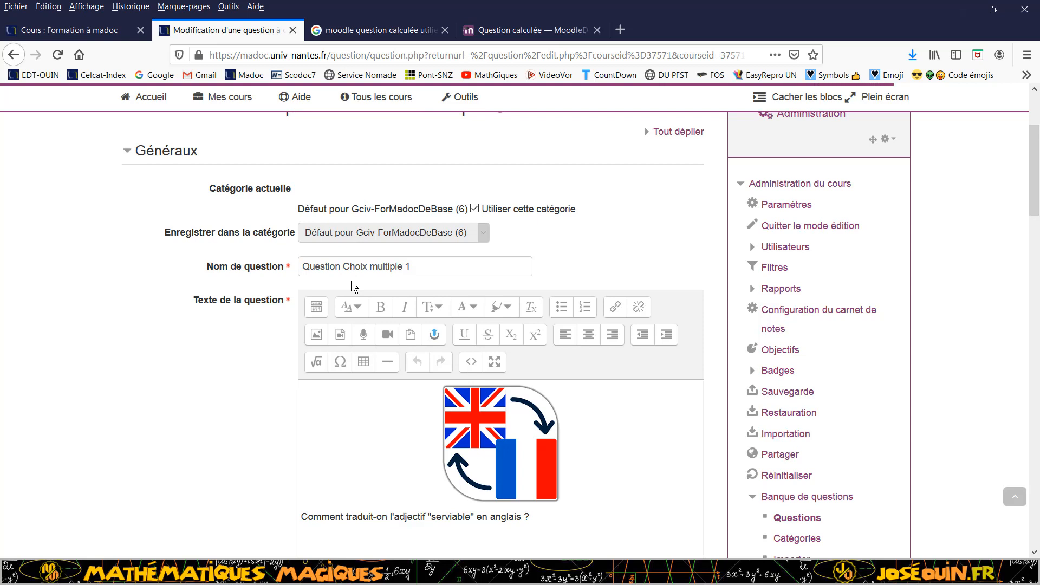
{"action": "left_click", "coordinate": [418, 267]}
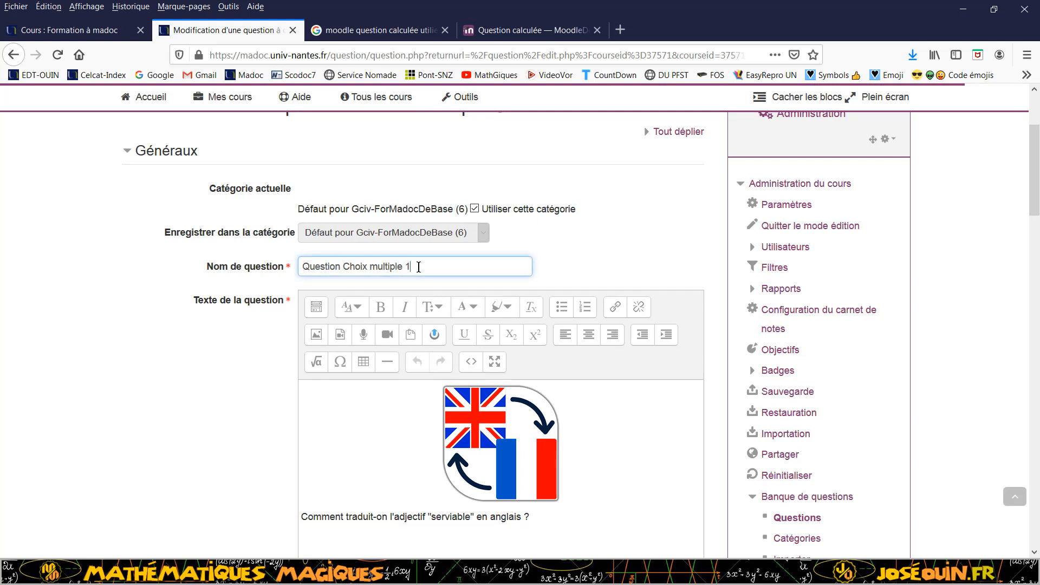
{"action": "scroll", "coordinate": [262, 271], "scroll_direction": "down", "scroll_amount": 1}
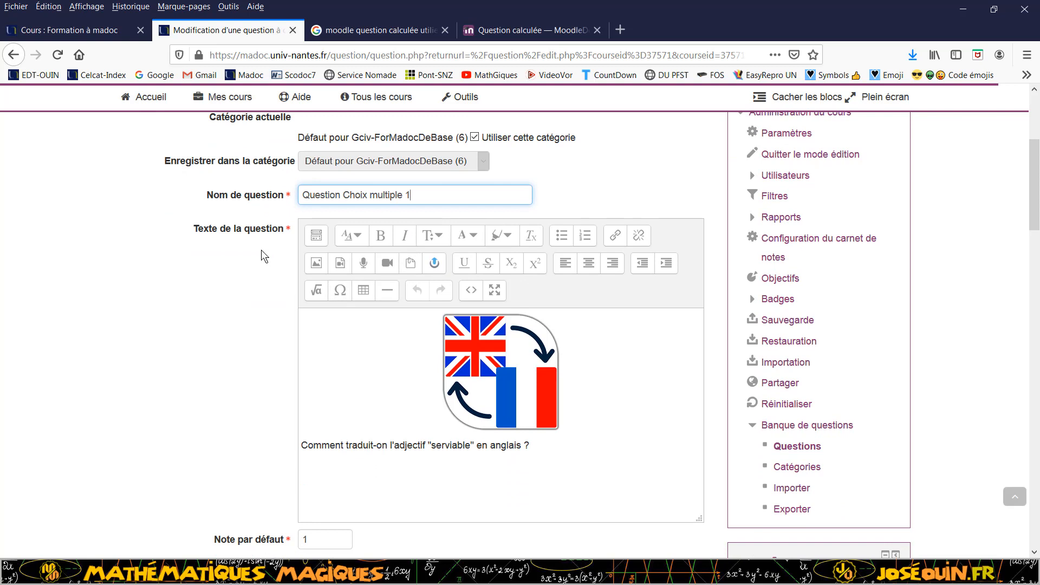
{"action": "left_click", "coordinate": [500, 372]}
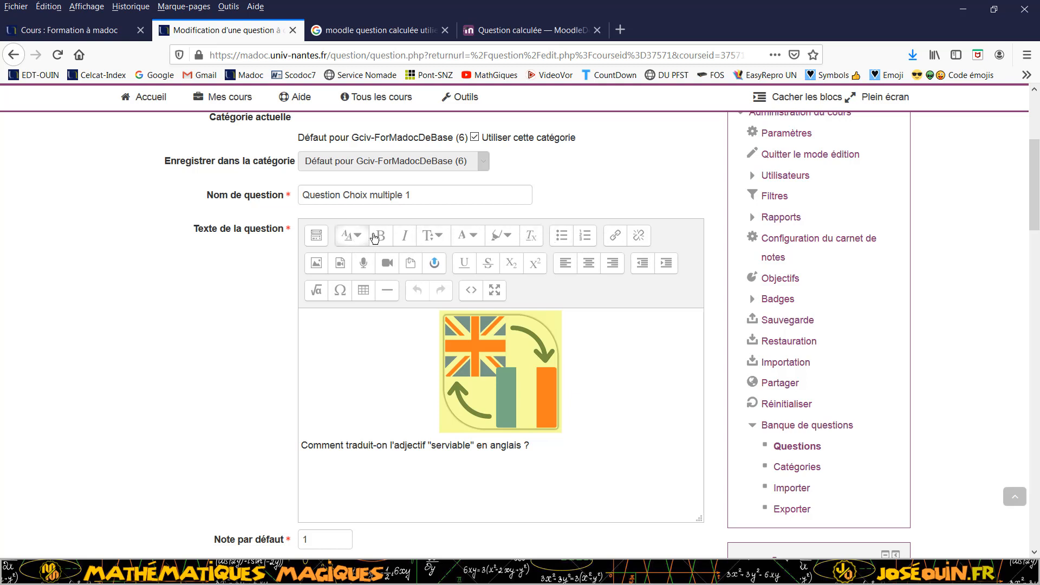
{"action": "left_click", "coordinate": [436, 464]}
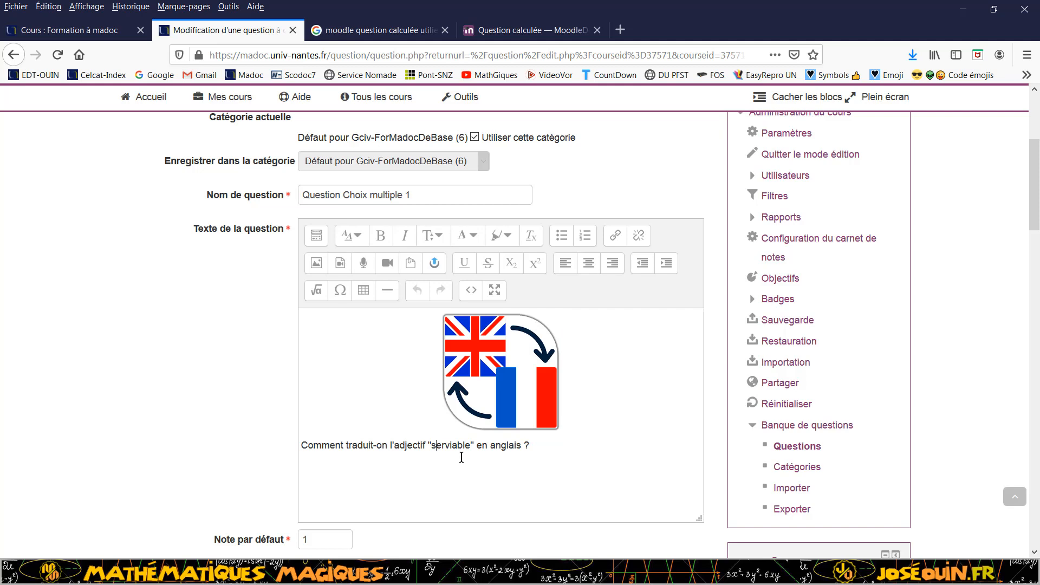
- Examine the question's default grade, the single or multiple answer setting, and the available choice numbering styles
{"action": "scroll", "coordinate": [461, 458], "scroll_direction": "down", "scroll_amount": 4}
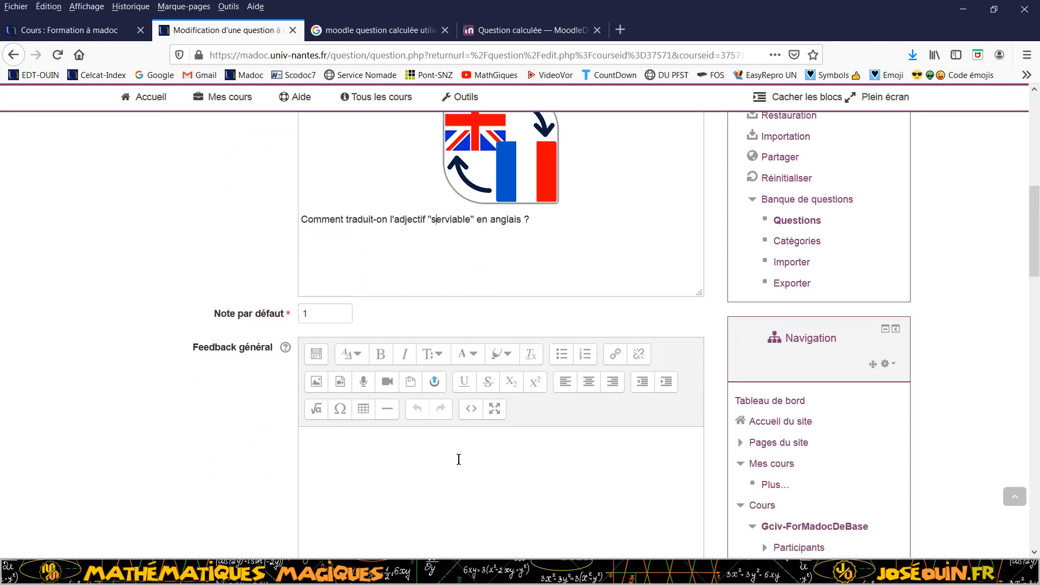
{"action": "scroll", "coordinate": [458, 459], "scroll_direction": "down", "scroll_amount": 2}
{"action": "left_click", "coordinate": [288, 181]}
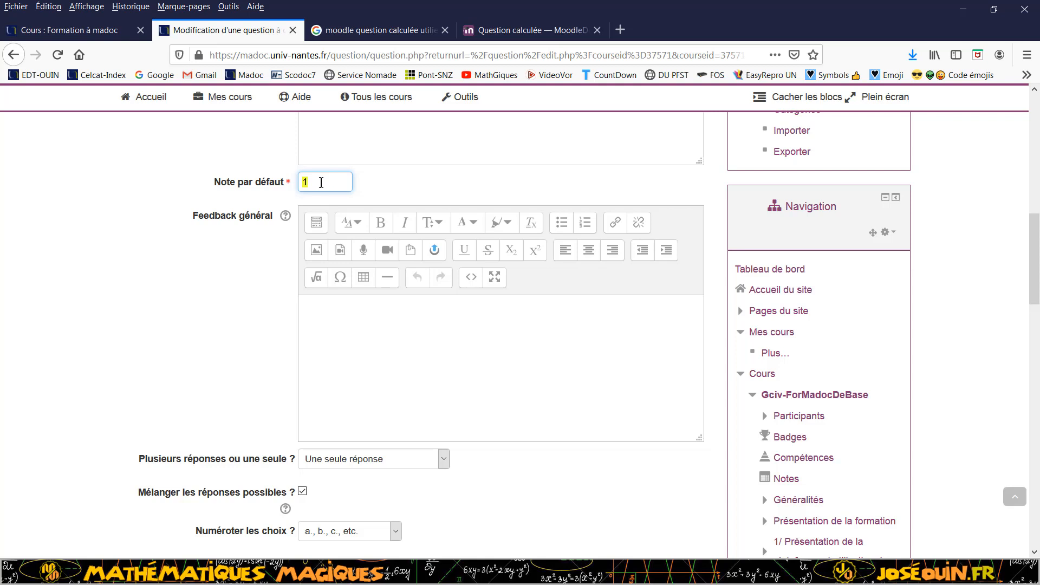
{"action": "scroll", "coordinate": [402, 286], "scroll_direction": "down", "scroll_amount": 2}
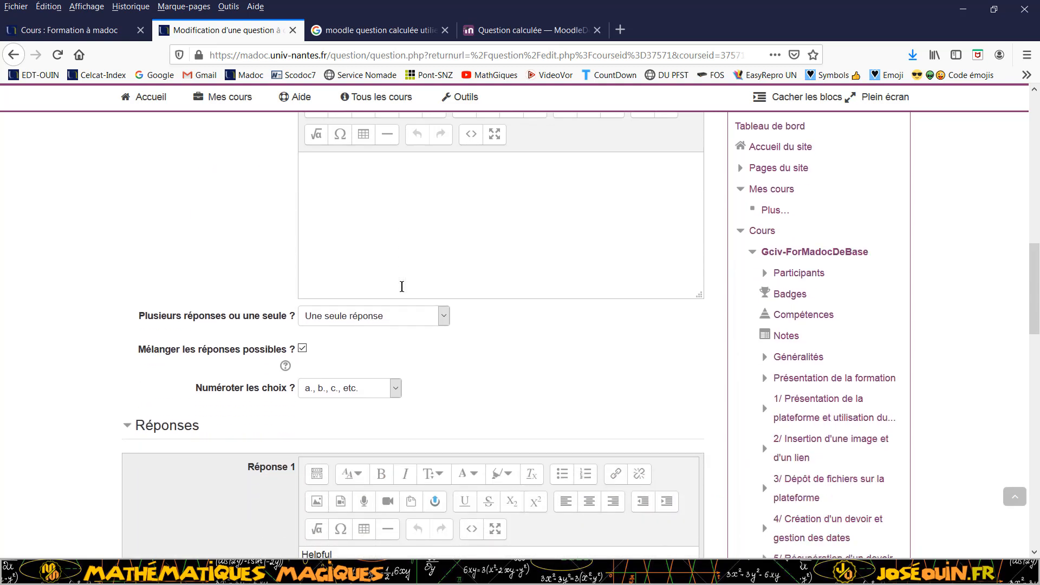
{"action": "left_click", "coordinate": [444, 319]}
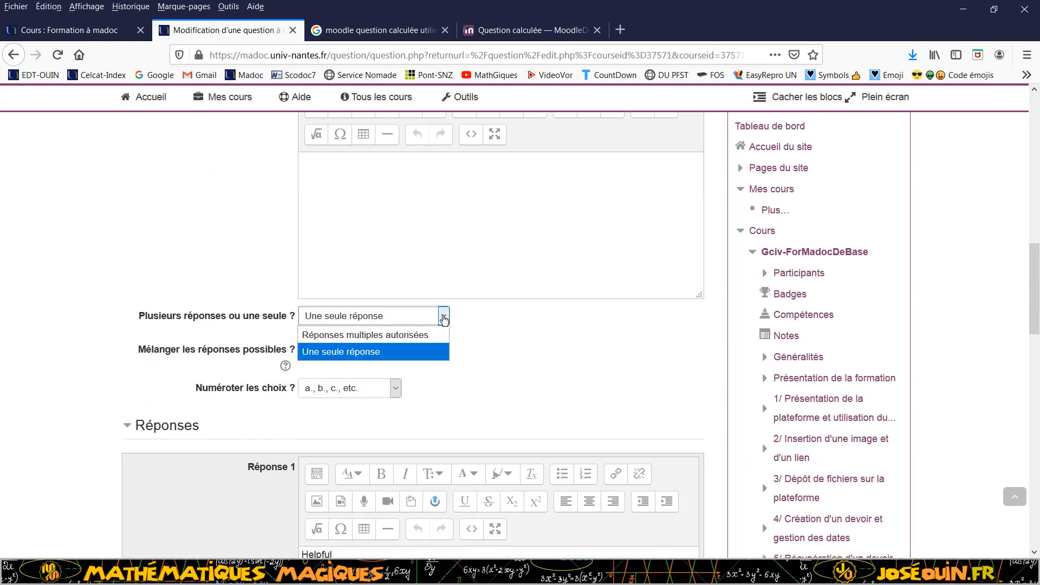
{"action": "left_click", "coordinate": [444, 319]}
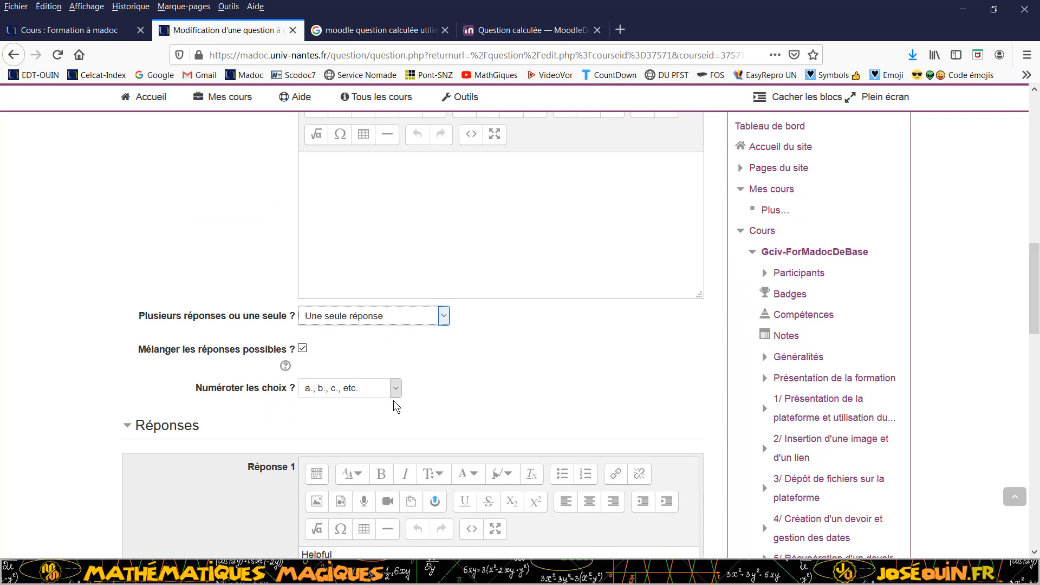
{"action": "scroll", "coordinate": [354, 408], "scroll_direction": "down", "scroll_amount": 2}
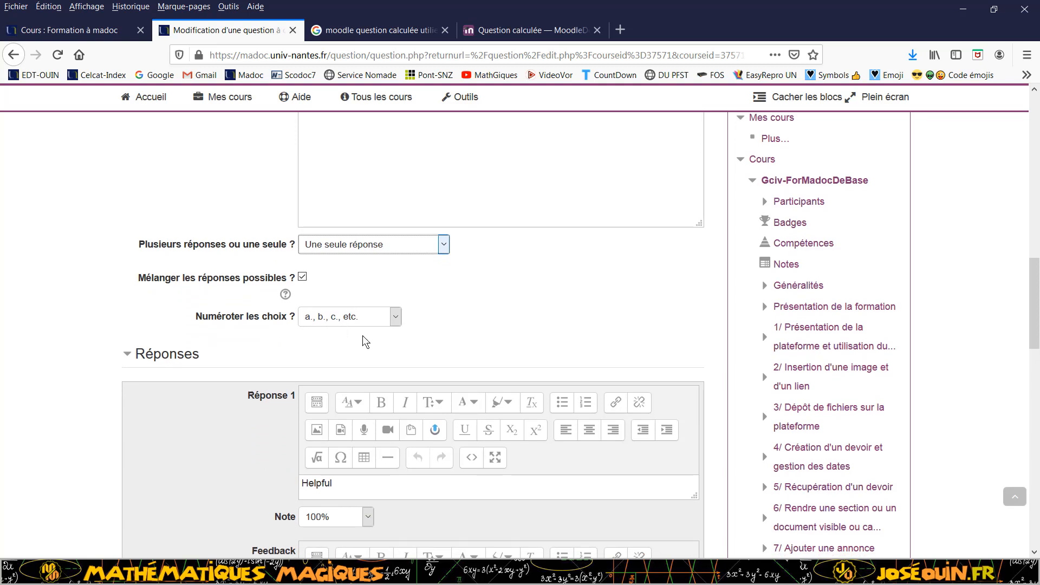
{"action": "left_click", "coordinate": [395, 318]}
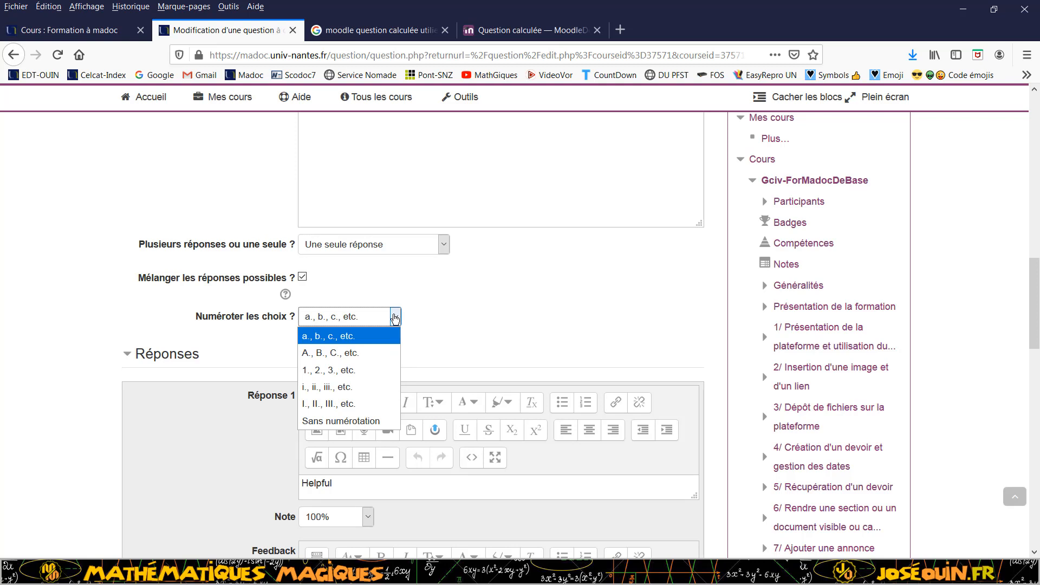
{"action": "left_click", "coordinate": [395, 318]}
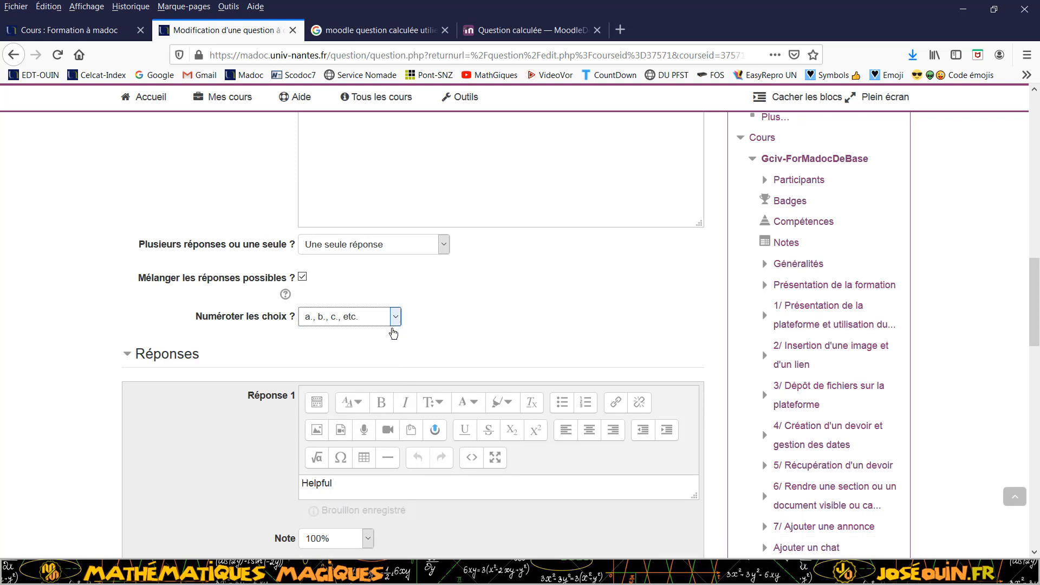
- Examine the answer text, grade and feedback fields of Réponse 1 and Réponse 2
{"action": "scroll", "coordinate": [368, 350], "scroll_direction": "down", "scroll_amount": 4}
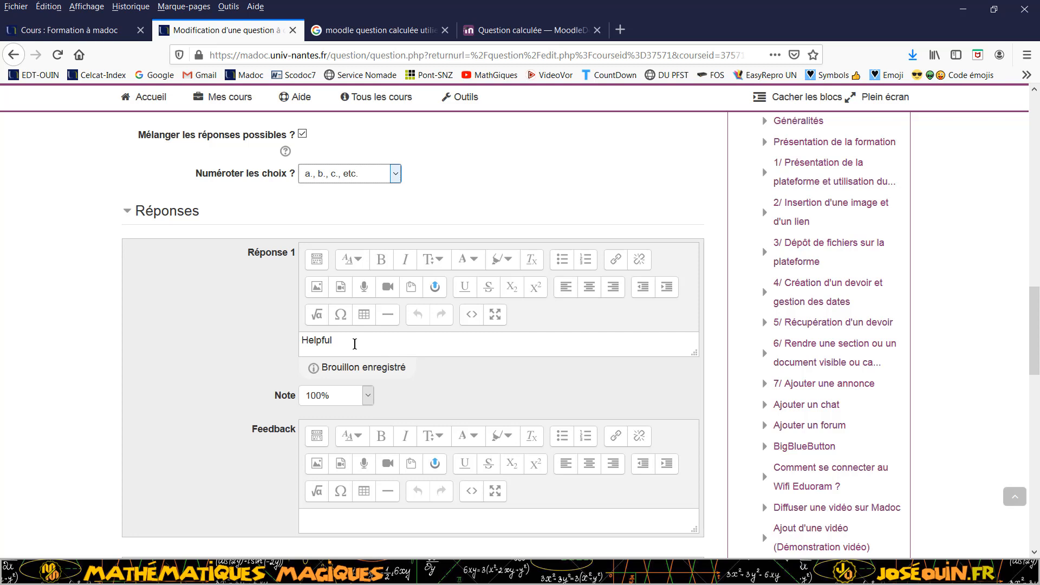
{"action": "left_click", "coordinate": [355, 343]}
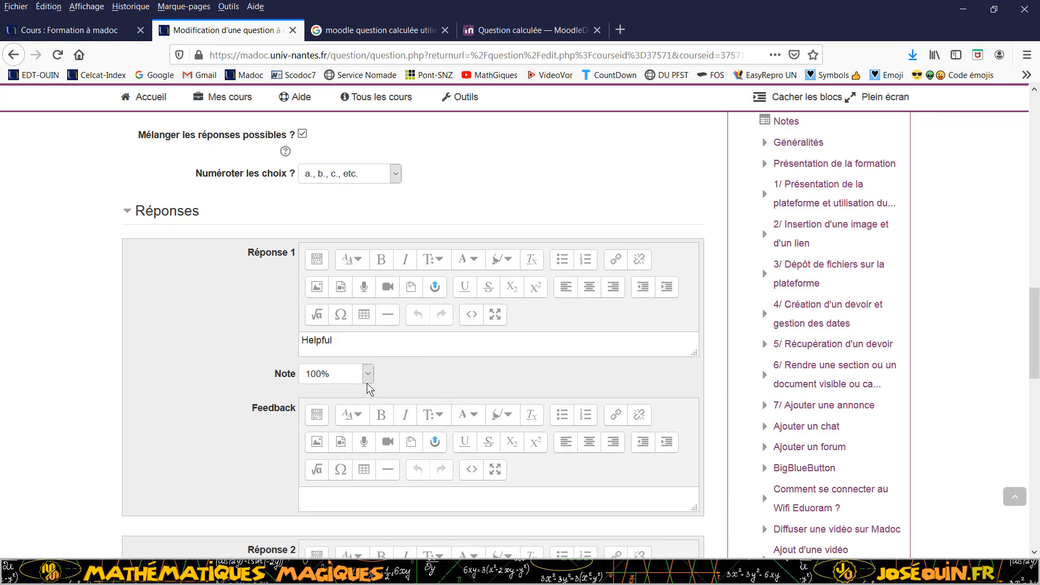
{"action": "scroll", "coordinate": [368, 390], "scroll_direction": "down", "scroll_amount": 3}
{"action": "scroll", "coordinate": [366, 379], "scroll_direction": "down", "scroll_amount": 1}
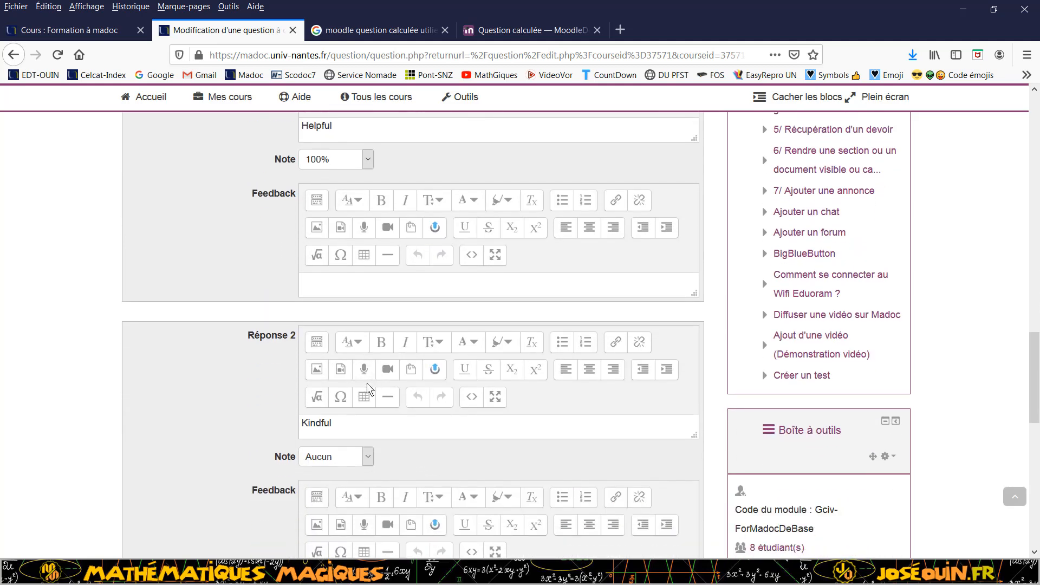
{"action": "scroll", "coordinate": [355, 417], "scroll_direction": "down", "scroll_amount": 2}
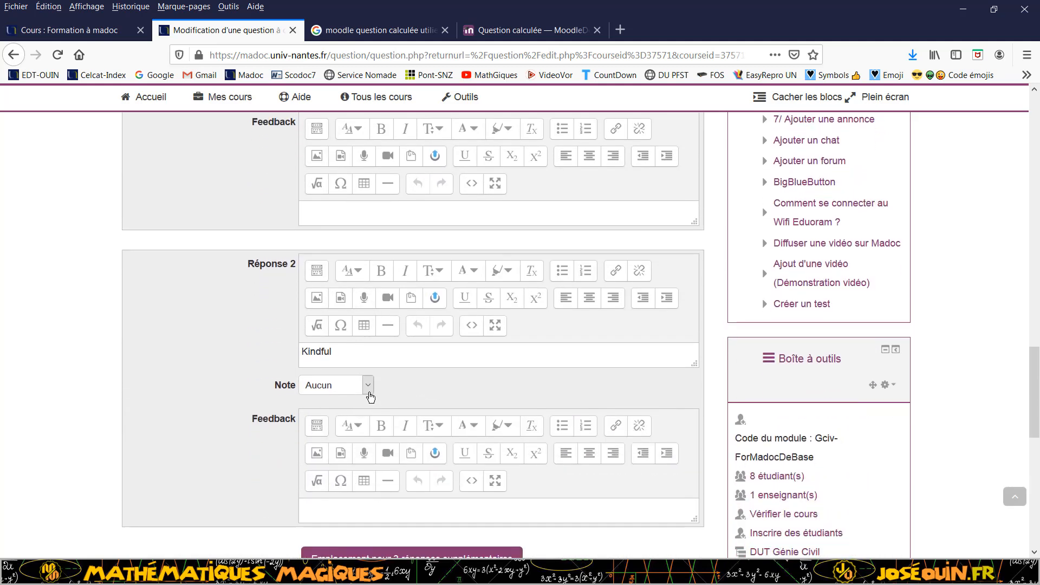
- Examine the incorrect-attempt penalty and hint options under Tentatives multiples, and save the question
{"action": "scroll", "coordinate": [369, 397], "scroll_direction": "down", "scroll_amount": 4}
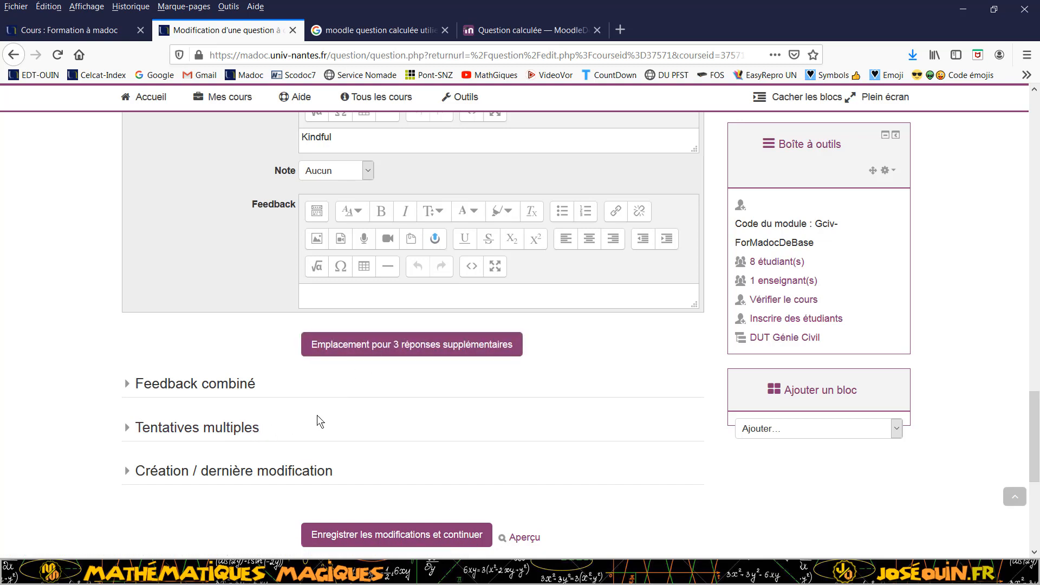
{"action": "scroll", "coordinate": [316, 415], "scroll_direction": "down", "scroll_amount": 1}
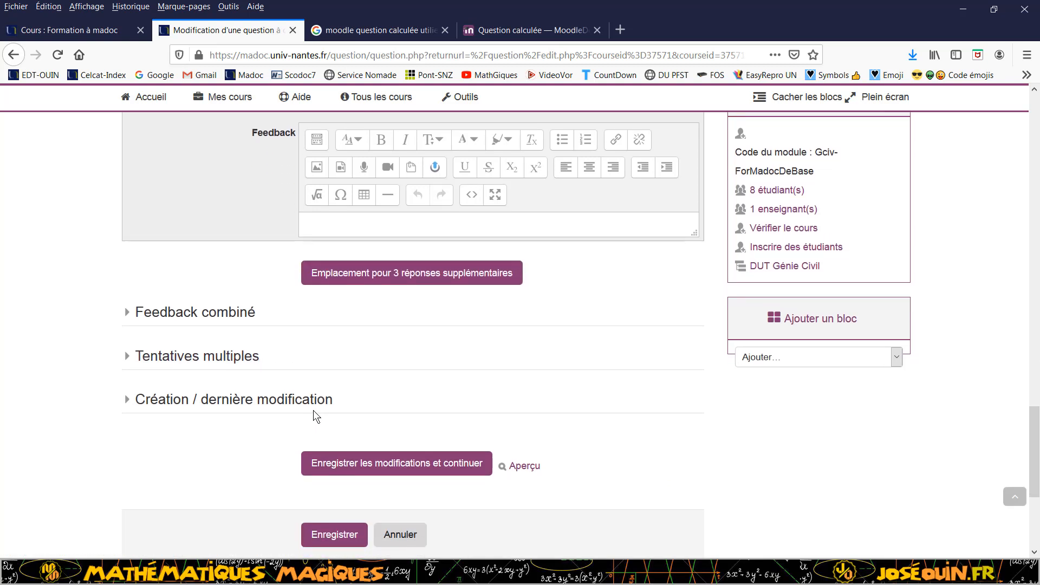
{"action": "left_click", "coordinate": [236, 358]}
{"action": "scroll", "coordinate": [359, 412], "scroll_direction": "down", "scroll_amount": 1}
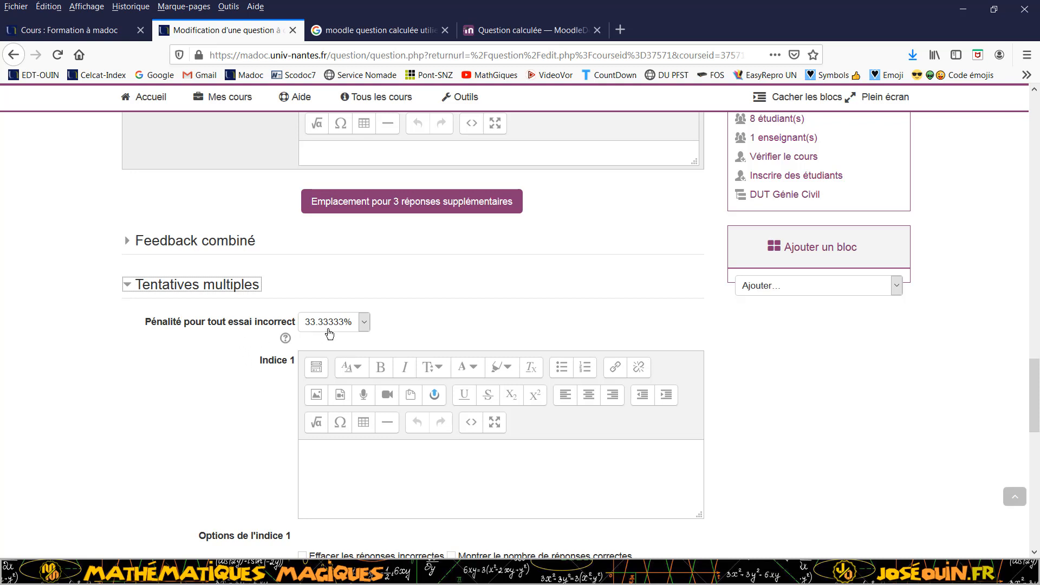
{"action": "scroll", "coordinate": [224, 393], "scroll_direction": "down", "scroll_amount": 10}
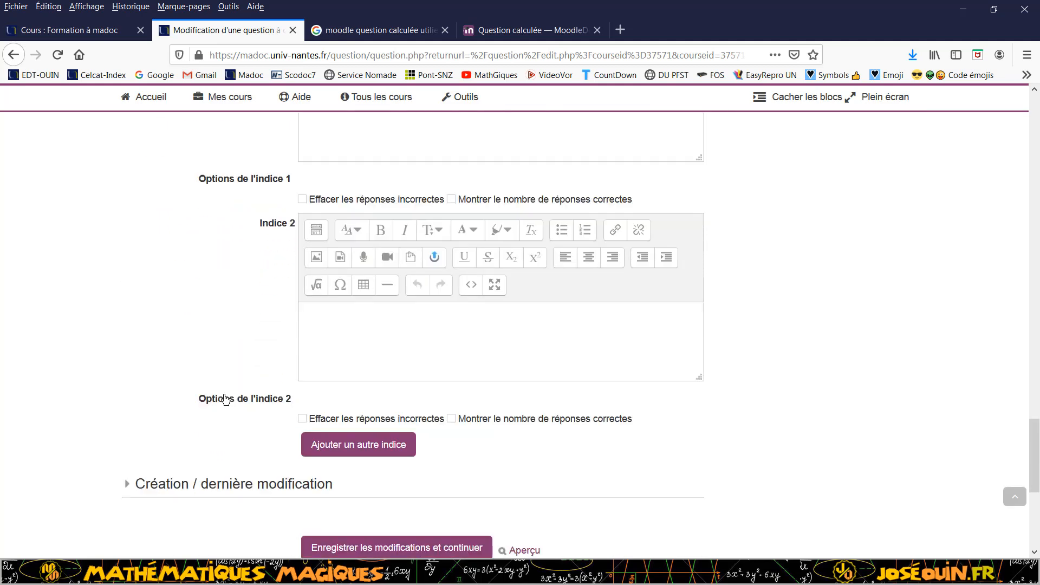
{"action": "left_click", "coordinate": [329, 479]}
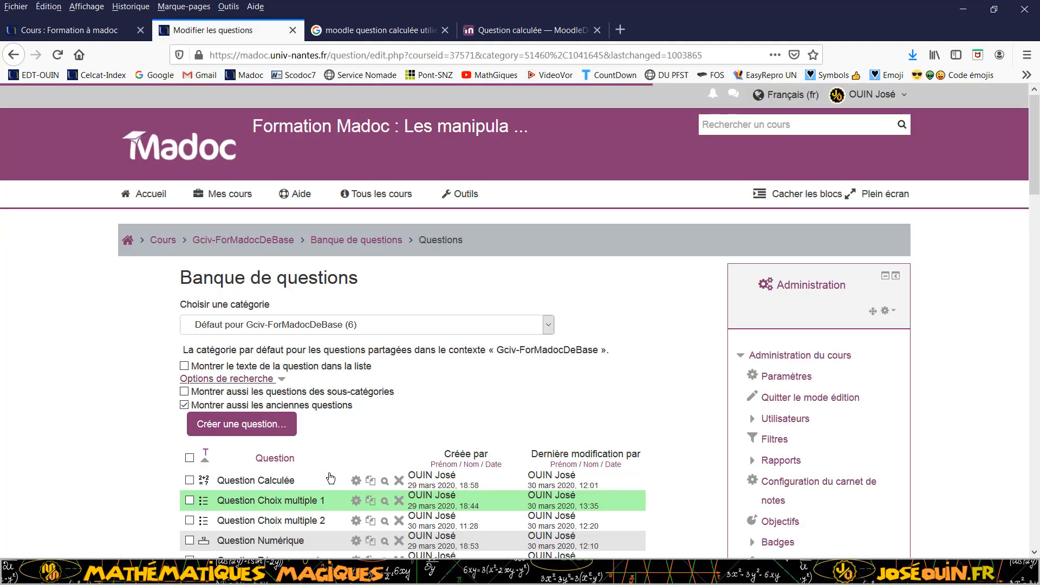
- Preview "Question Choix multiple 1", check the answer Helpful, and close the preview
{"action": "scroll", "coordinate": [330, 476], "scroll_direction": "down", "scroll_amount": 2}
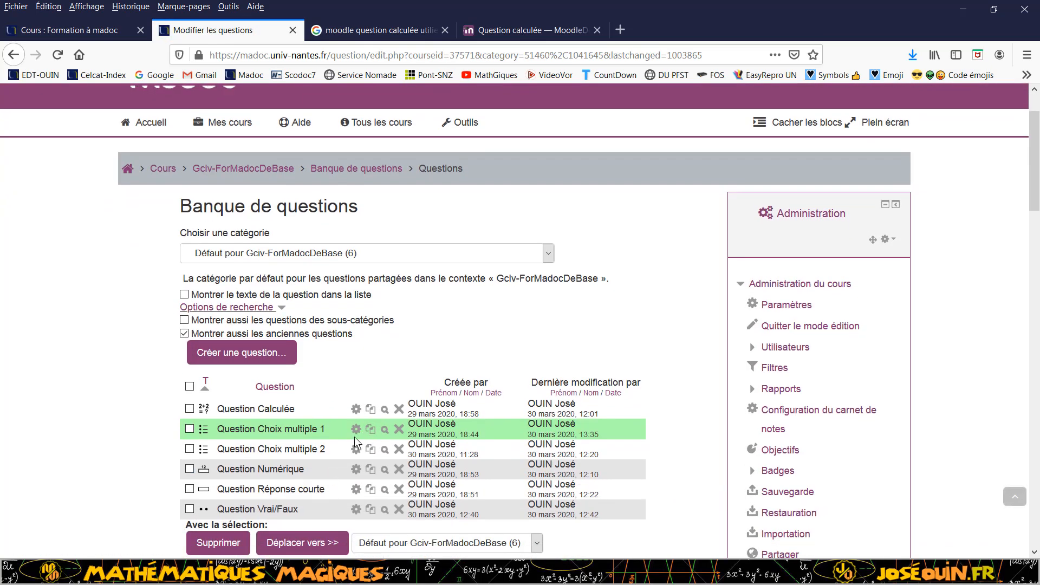
{"action": "left_click", "coordinate": [384, 430]}
{"action": "scroll", "coordinate": [349, 366], "scroll_direction": "down", "scroll_amount": 3}
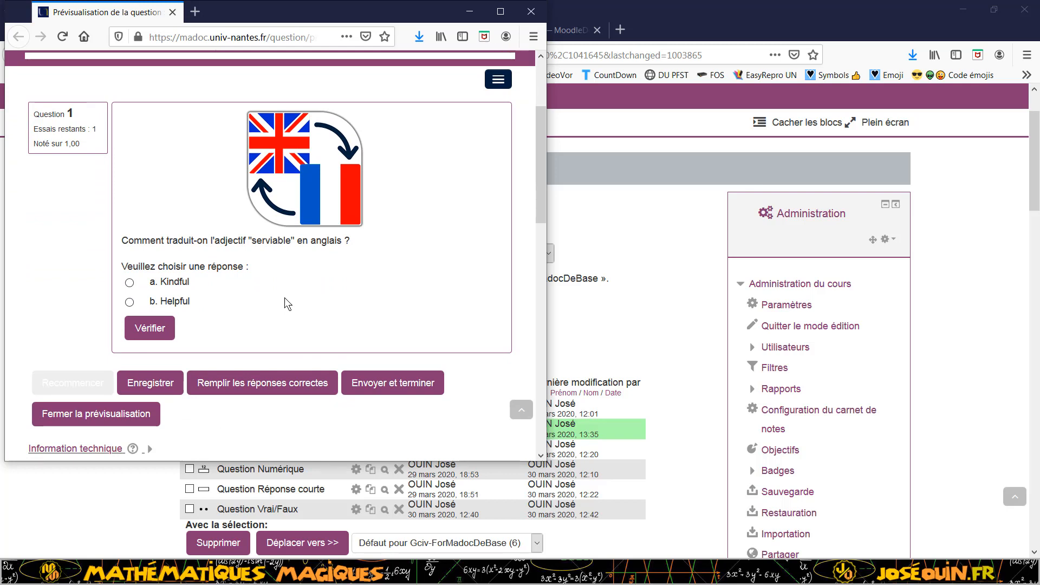
{"action": "left_click", "coordinate": [130, 302]}
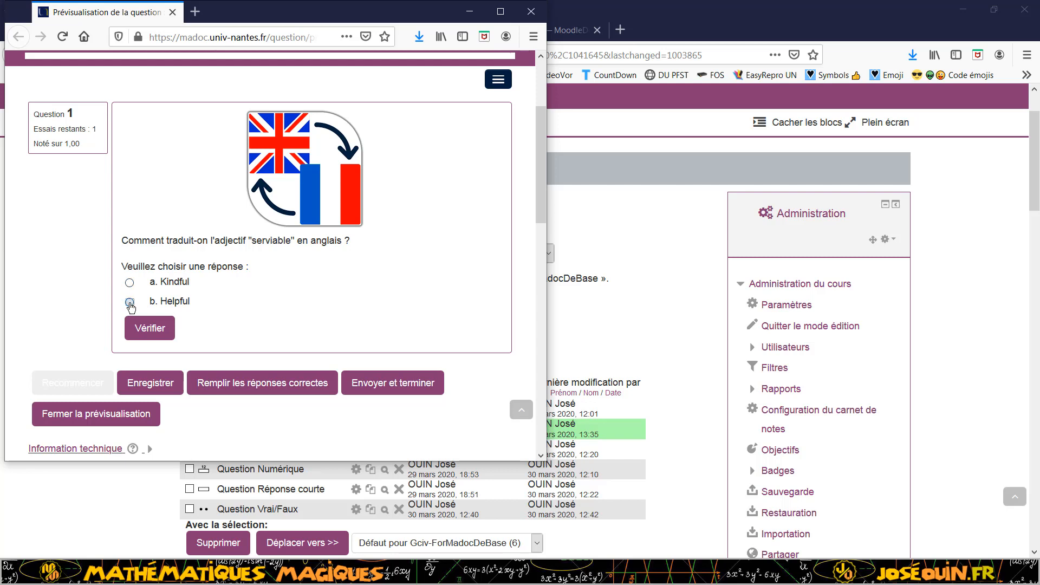
{"action": "left_click", "coordinate": [152, 329]}
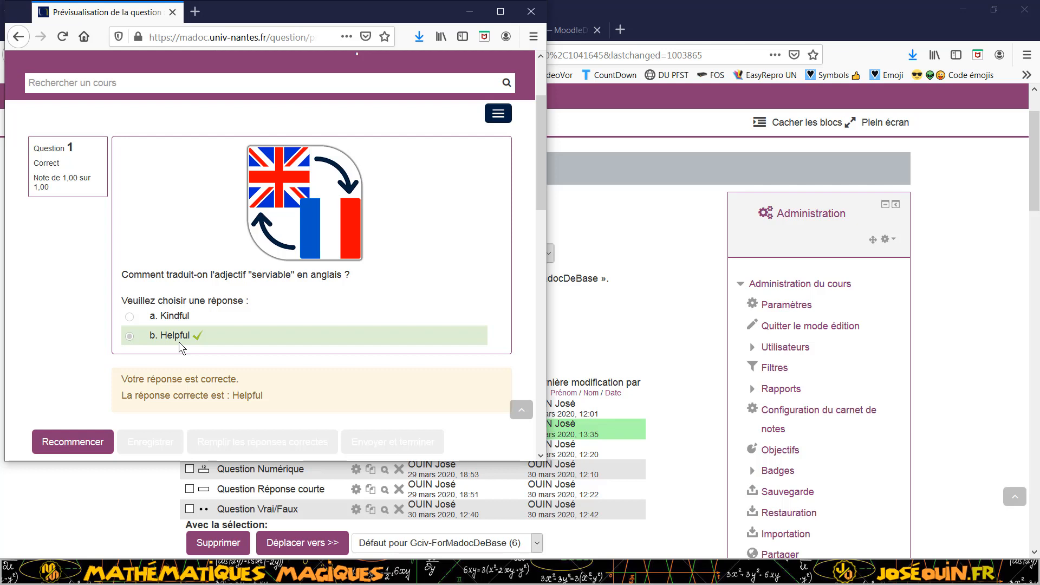
{"action": "left_click", "coordinate": [529, 11]}
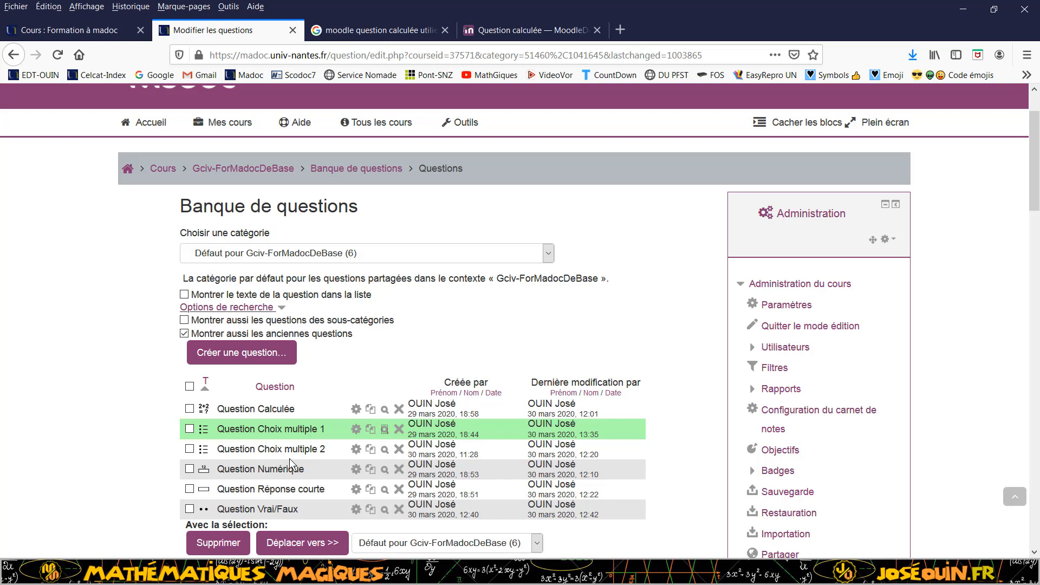
- Preview "Question Choix multiple 2", check the answer with Dollars, Volt and Euro ticked, and close the preview
{"action": "left_click", "coordinate": [385, 452]}
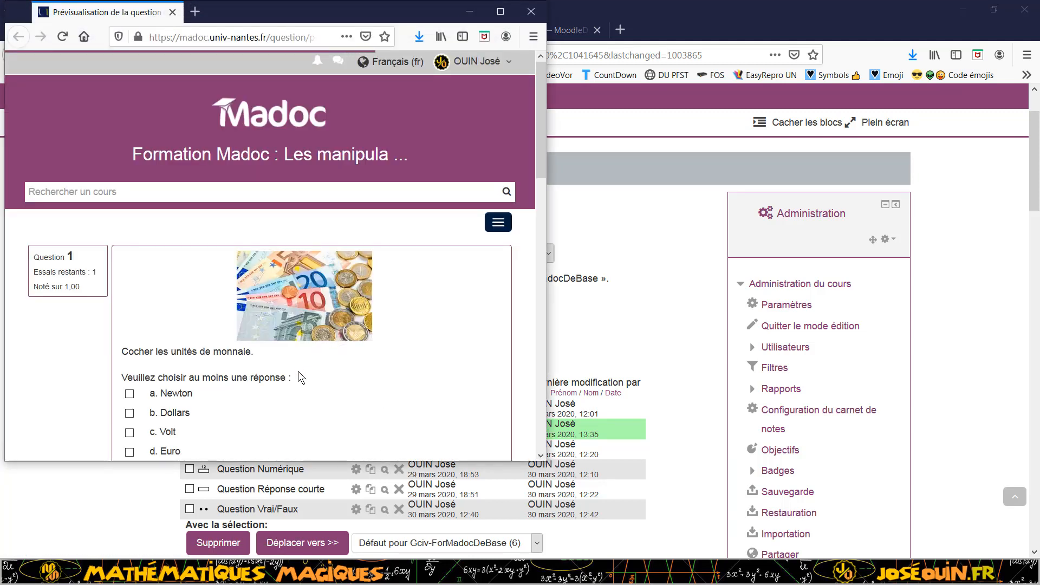
{"action": "scroll", "coordinate": [298, 371], "scroll_direction": "down", "scroll_amount": 2}
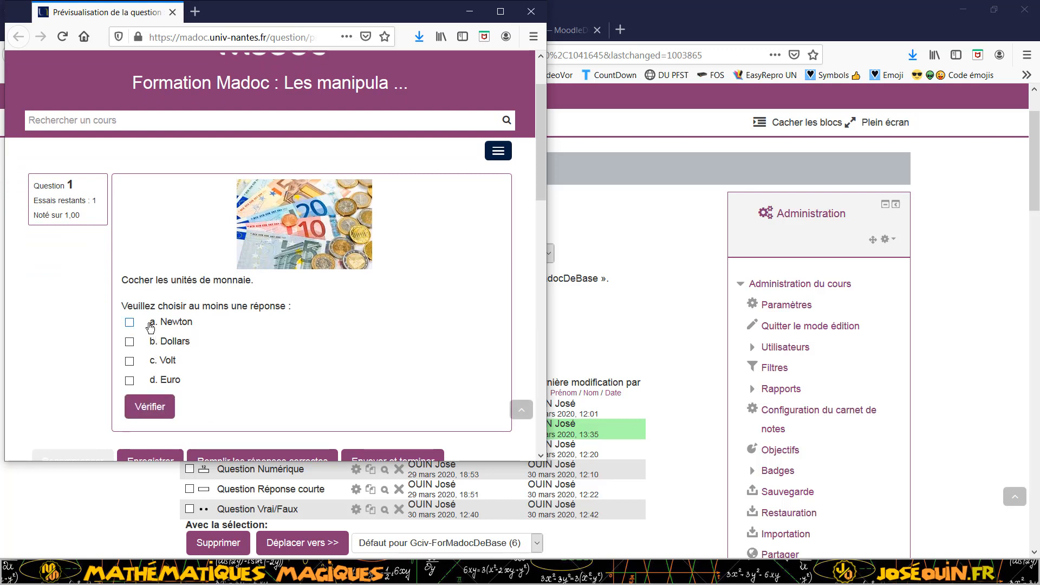
{"action": "left_click", "coordinate": [130, 341]}
{"action": "left_click", "coordinate": [130, 382]}
{"action": "left_click", "coordinate": [128, 407]}
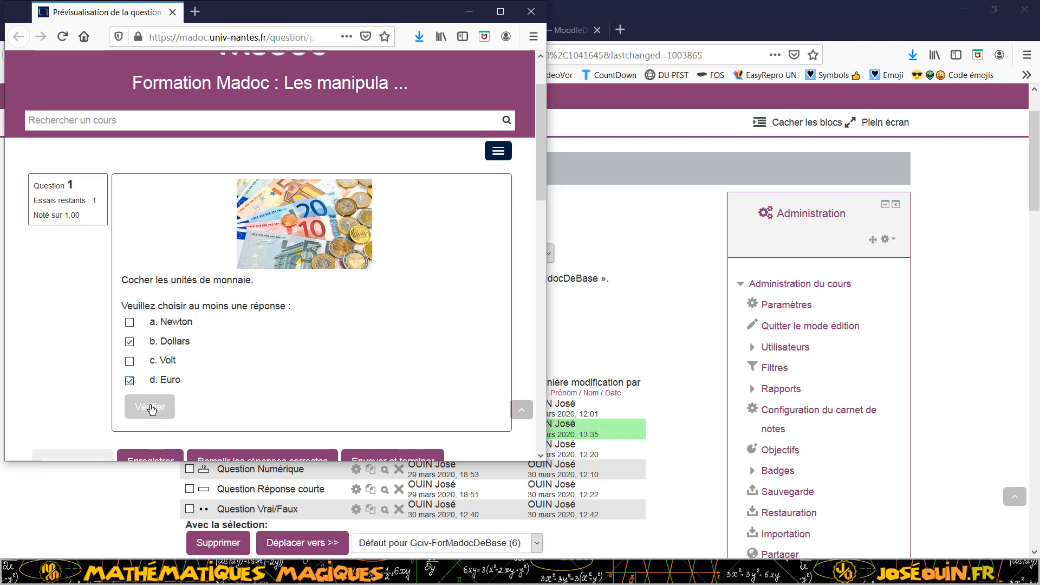
{"action": "left_click", "coordinate": [130, 361]}
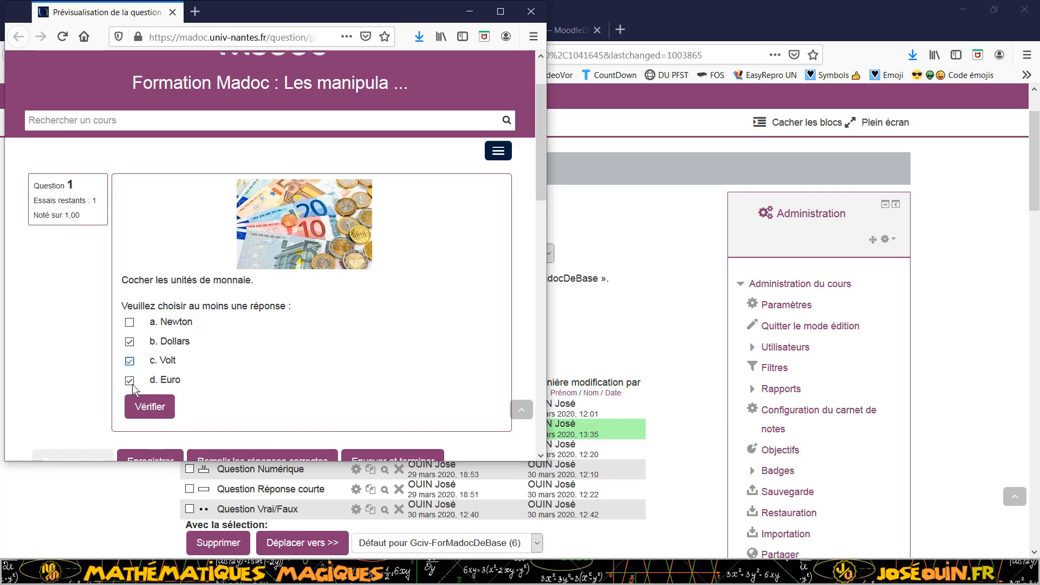
{"action": "left_click", "coordinate": [137, 409]}
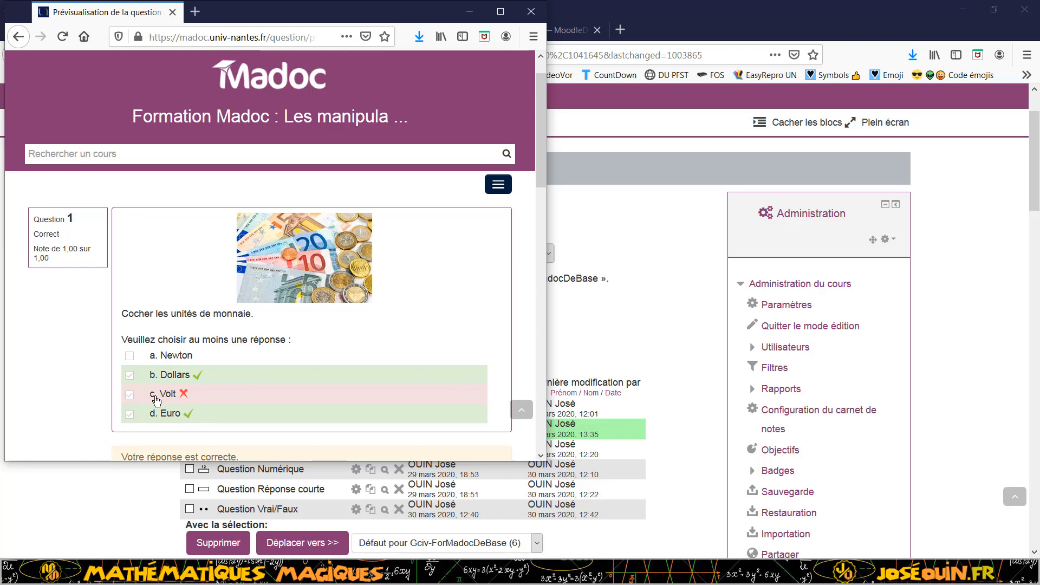
{"action": "scroll", "coordinate": [156, 401], "scroll_direction": "down", "scroll_amount": 3}
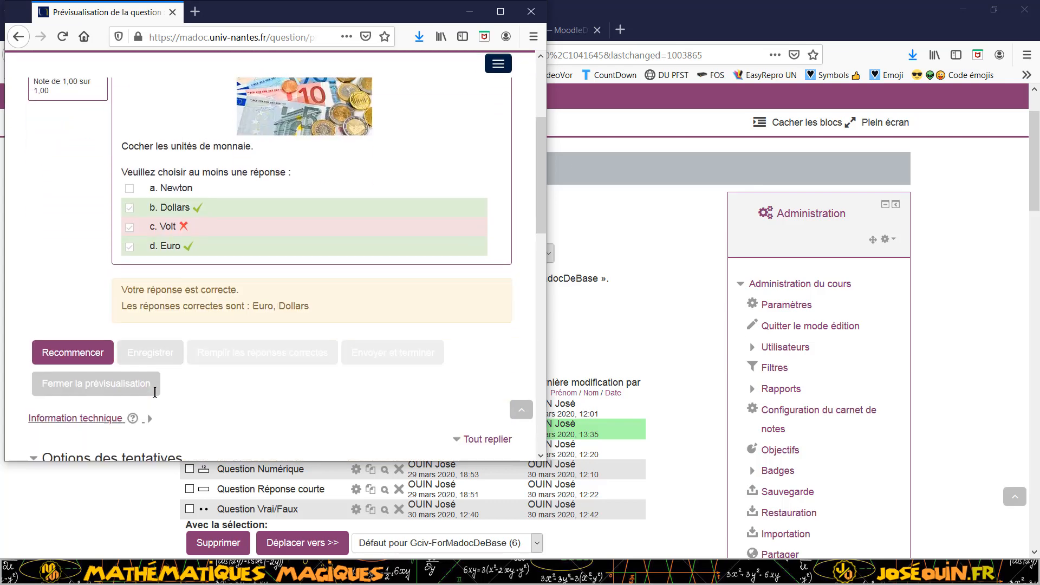
{"action": "left_click", "coordinate": [532, 12]}
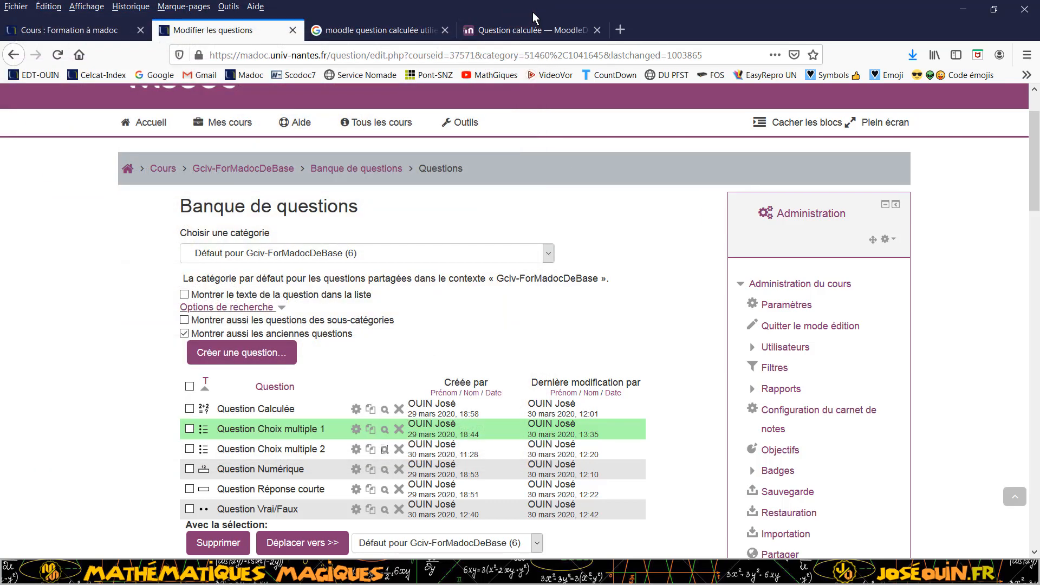
- Open "Question Choix multiple 2" for editing and examine the answer texts and grades of Réponse 1 to Réponse 3
{"action": "left_click", "coordinate": [354, 450]}
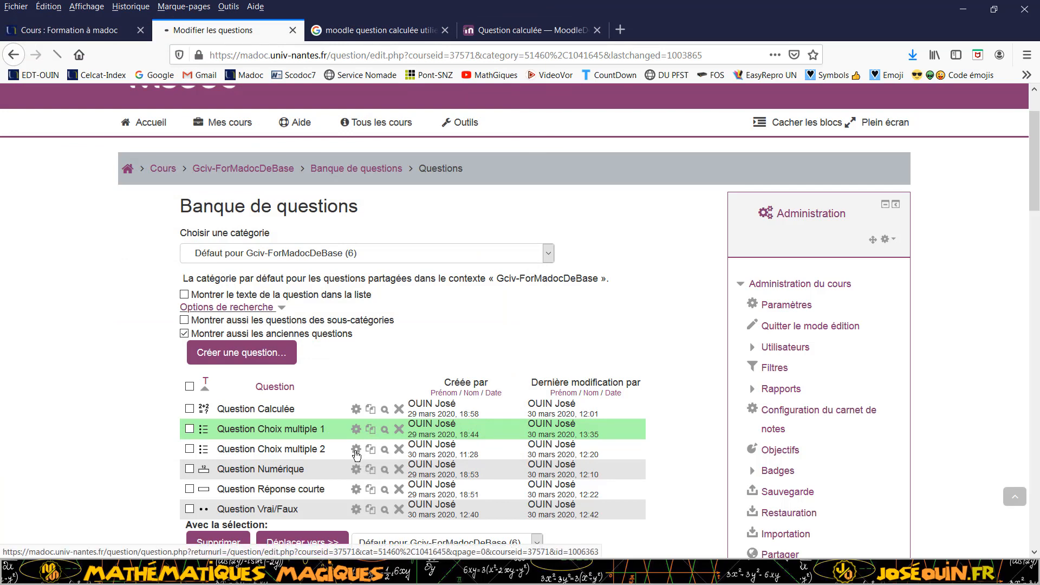
{"action": "scroll", "coordinate": [352, 449], "scroll_direction": "down", "scroll_amount": 8}
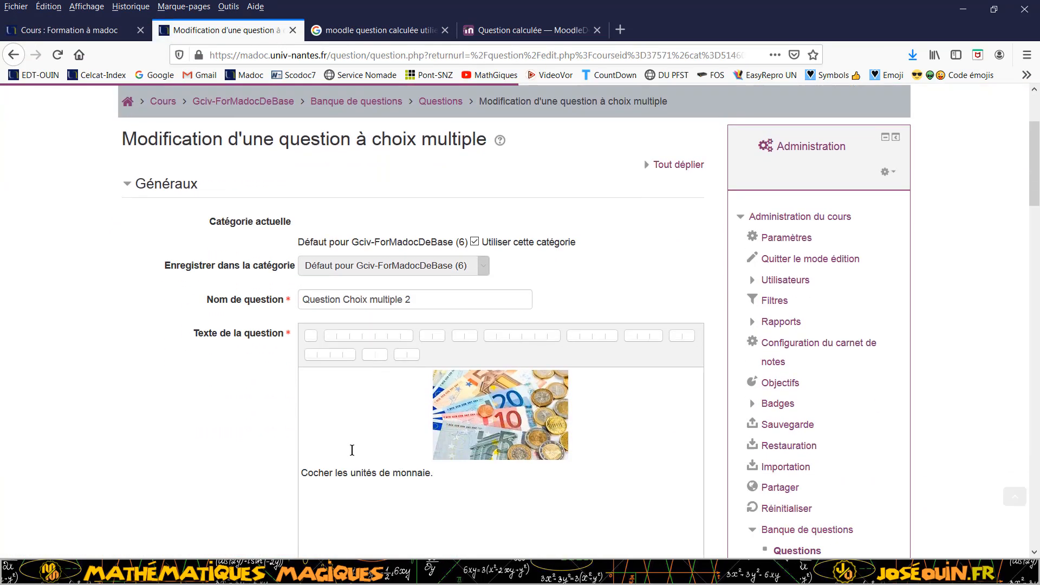
{"action": "scroll", "coordinate": [349, 451], "scroll_direction": "down", "scroll_amount": 8}
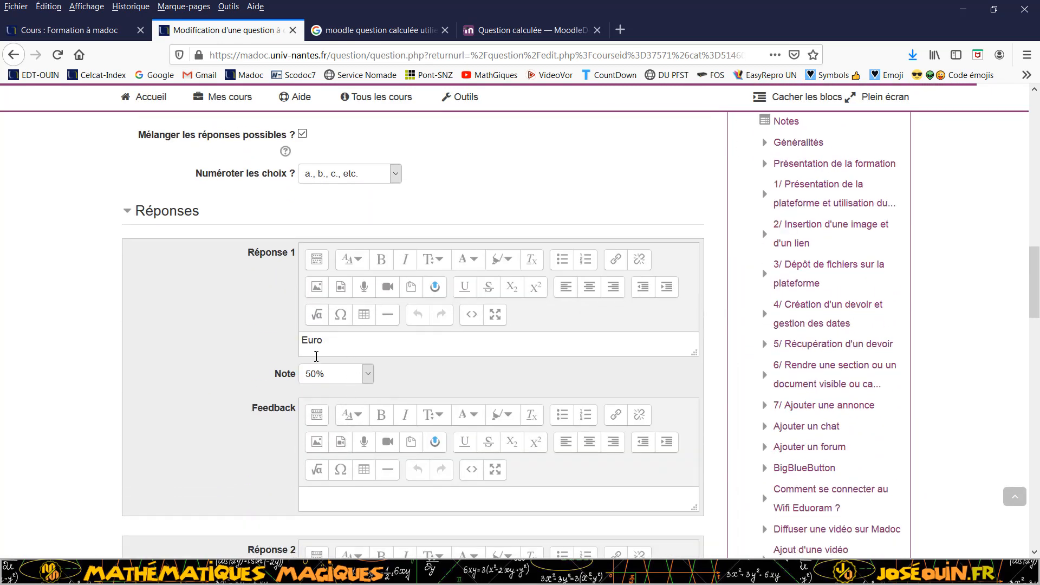
{"action": "scroll", "coordinate": [283, 390], "scroll_direction": "down", "scroll_amount": 5}
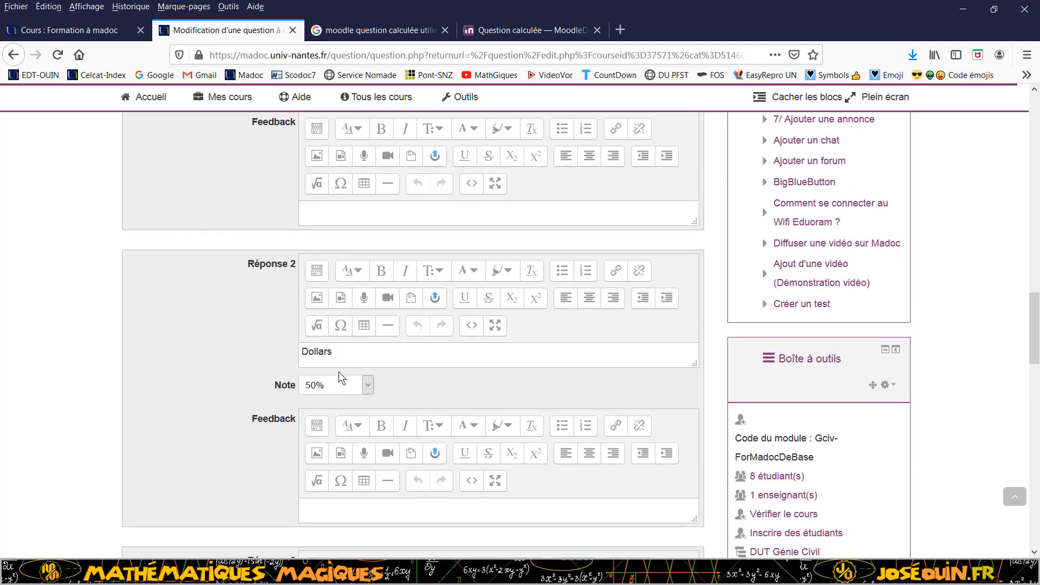
{"action": "scroll", "coordinate": [339, 372], "scroll_direction": "down", "scroll_amount": 5}
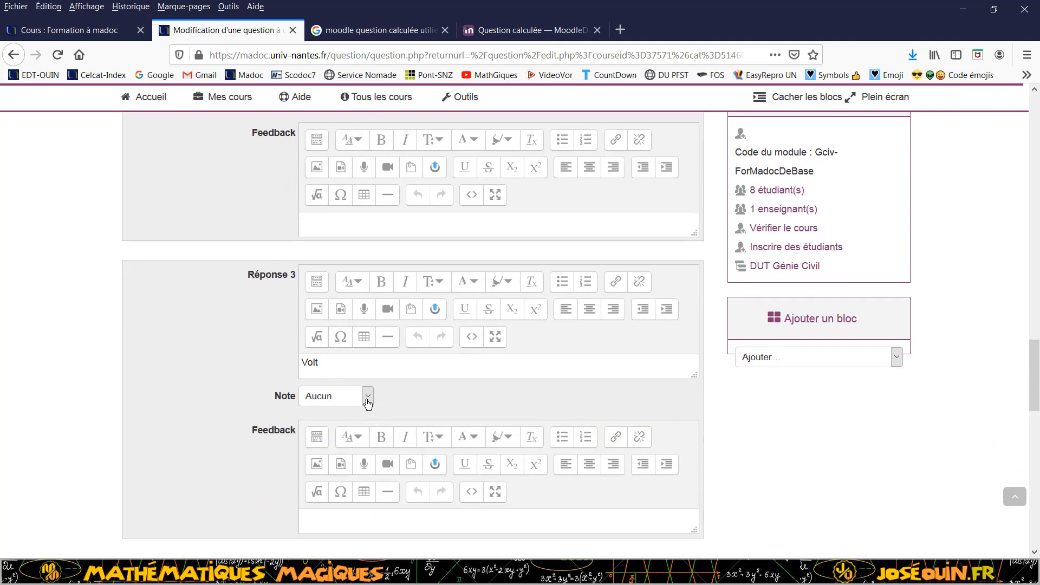
- Set the grade of Réponse 3 (Volt) to -25% and compare it with Réponse 4
{"action": "left_click", "coordinate": [368, 398]}
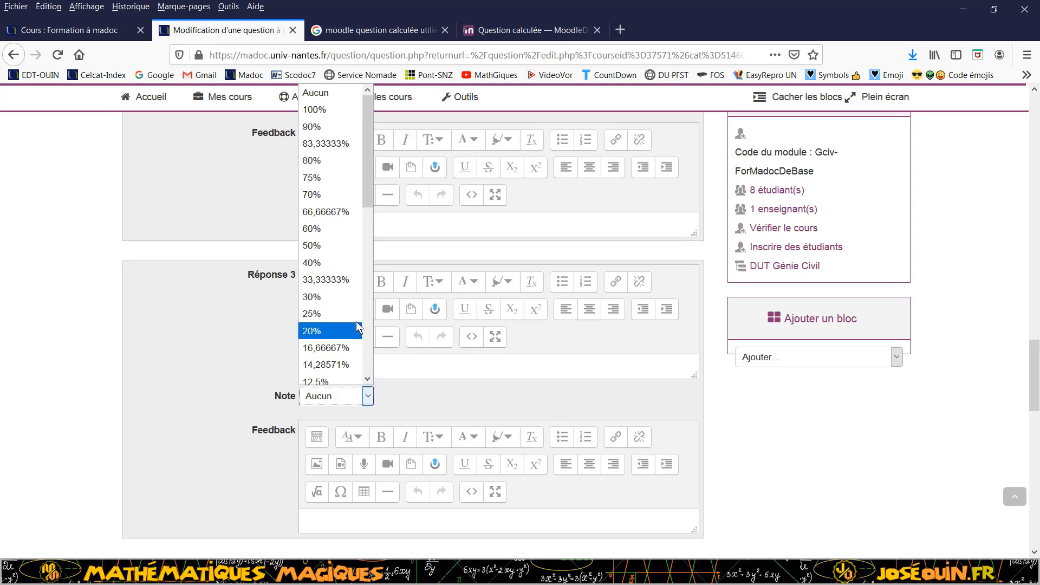
{"action": "scroll", "coordinate": [336, 316], "scroll_direction": "down", "scroll_amount": 5}
{"action": "left_click", "coordinate": [329, 317]}
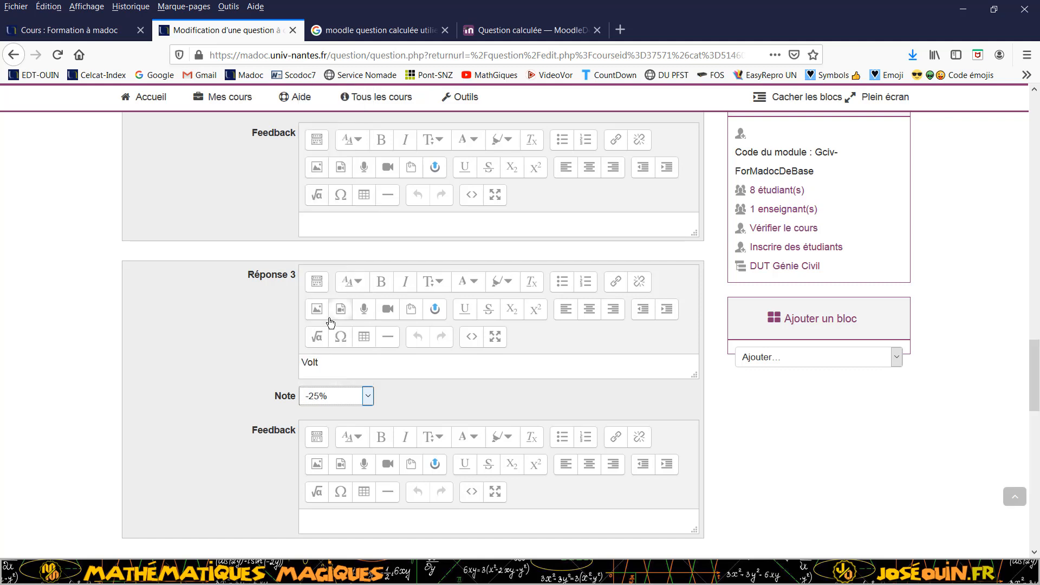
{"action": "scroll", "coordinate": [213, 391], "scroll_direction": "down", "scroll_amount": 5}
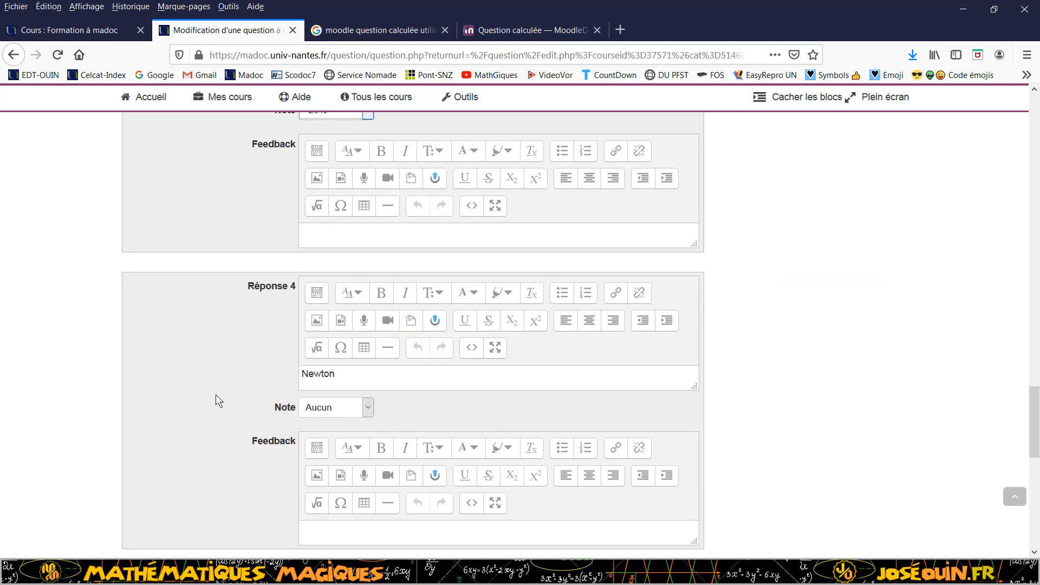
{"action": "scroll", "coordinate": [222, 379], "scroll_direction": "up", "scroll_amount": 2}
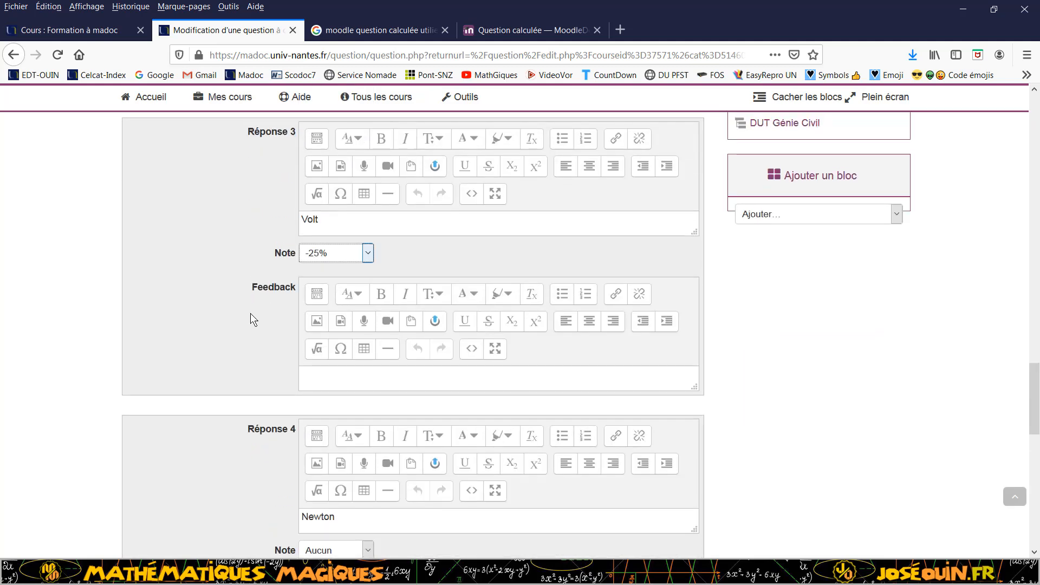
{"action": "scroll", "coordinate": [251, 318], "scroll_direction": "down", "scroll_amount": 2}
{"action": "scroll", "coordinate": [351, 299], "scroll_direction": "up", "scroll_amount": 3}
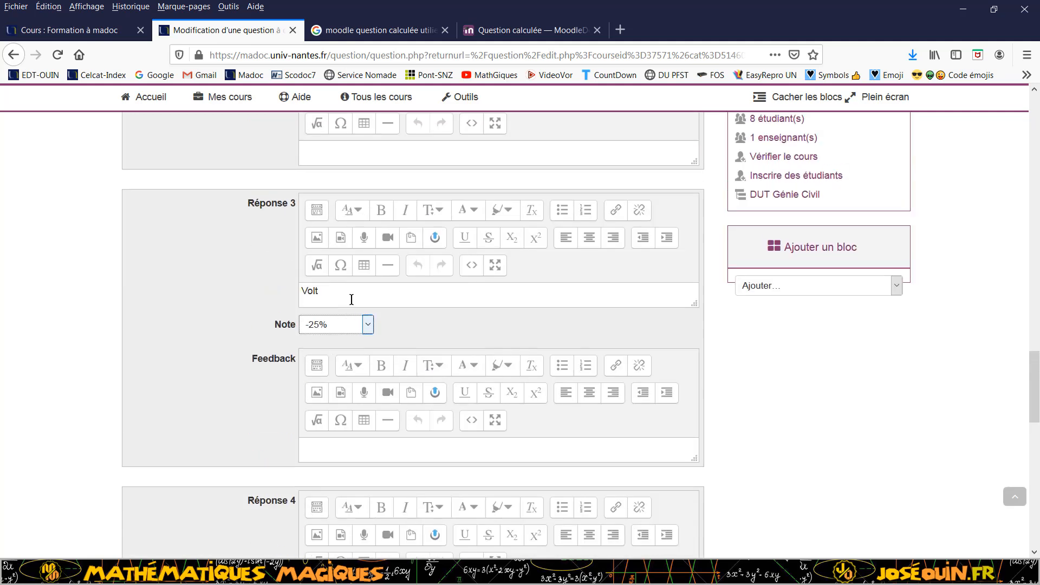
- Set the grade of Réponse 3 (Volt) to -50%
{"action": "left_click", "coordinate": [368, 327]}
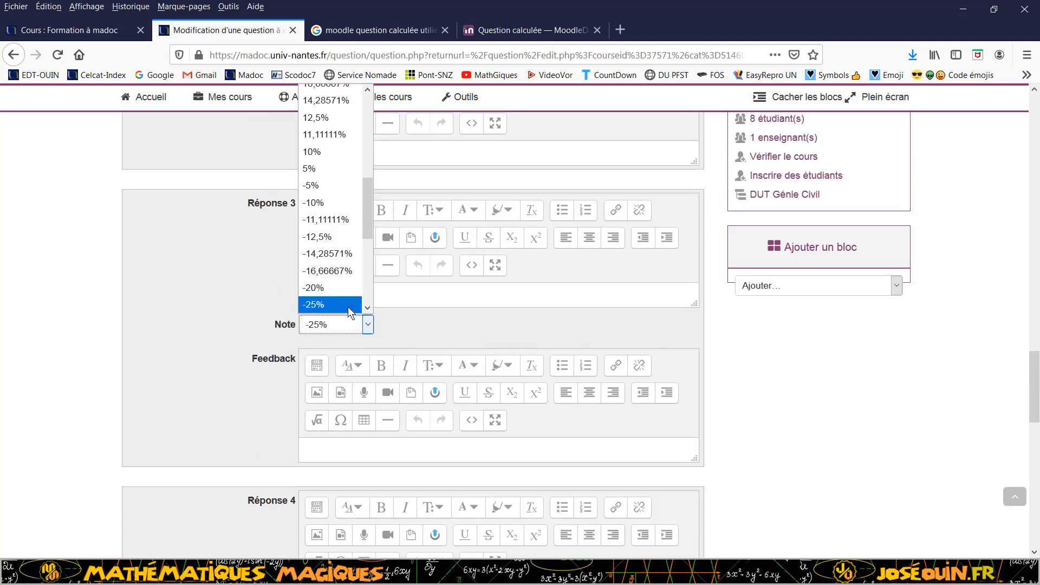
{"action": "scroll", "coordinate": [337, 277], "scroll_direction": "down", "scroll_amount": 1}
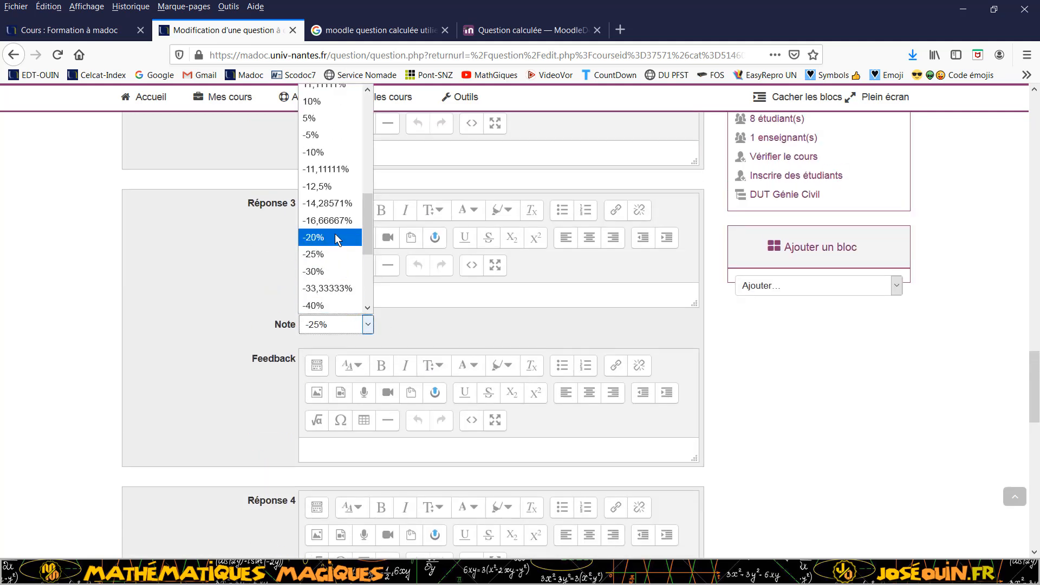
{"action": "scroll", "coordinate": [332, 243], "scroll_direction": "down", "scroll_amount": 3}
{"action": "left_click", "coordinate": [327, 172]}
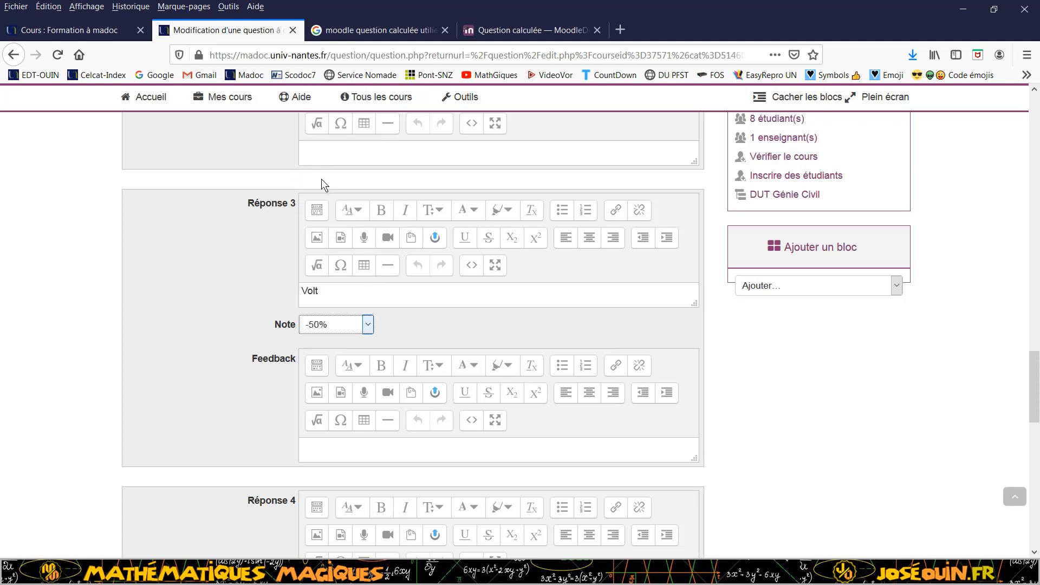
- Set the grade of Réponse 4 (Newton) to -50% and review the grades of the answers
{"action": "scroll", "coordinate": [207, 308], "scroll_direction": "down", "scroll_amount": 5}
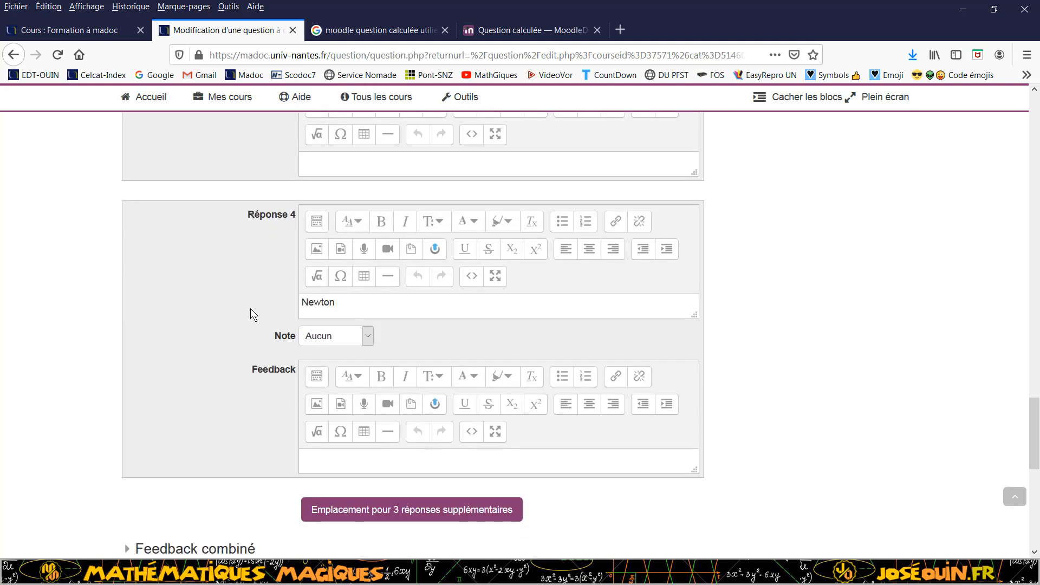
{"action": "left_click", "coordinate": [367, 336]}
{"action": "scroll", "coordinate": [347, 294], "scroll_direction": "down", "scroll_amount": 7}
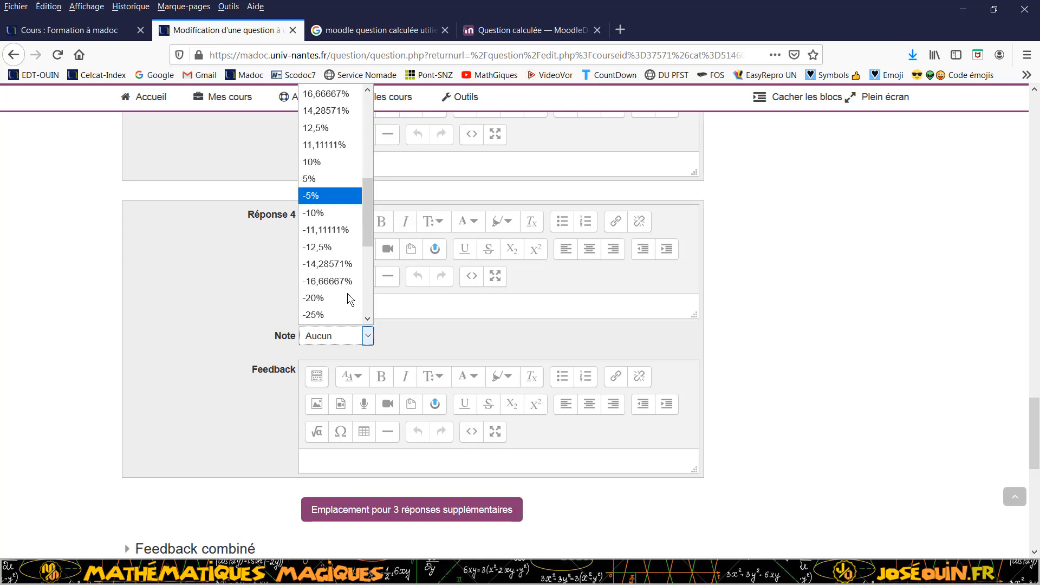
{"action": "left_click", "coordinate": [327, 282]}
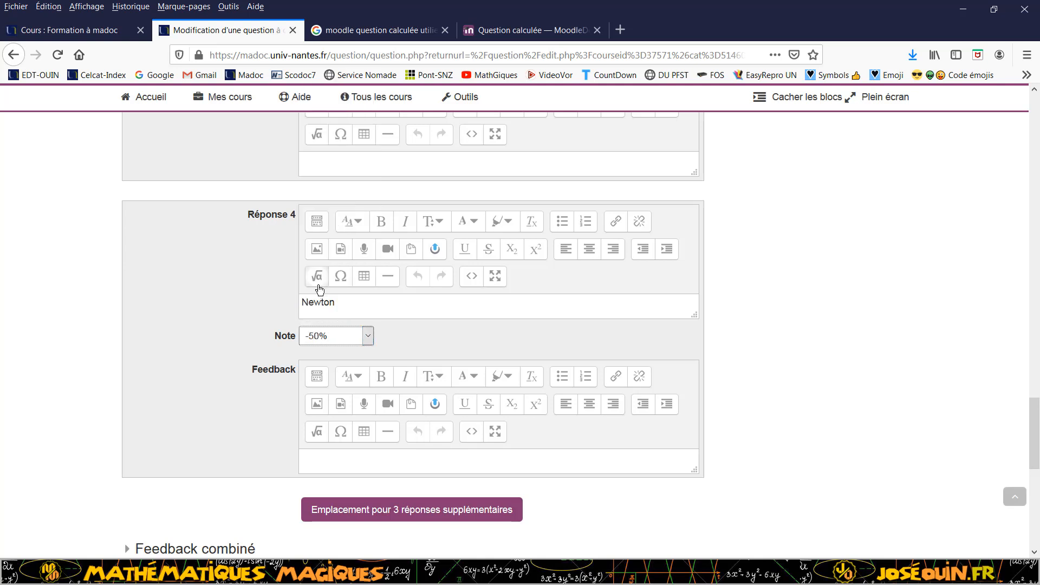
{"action": "left_click", "coordinate": [233, 330]}
{"action": "scroll", "coordinate": [245, 350], "scroll_direction": "up", "scroll_amount": 9}
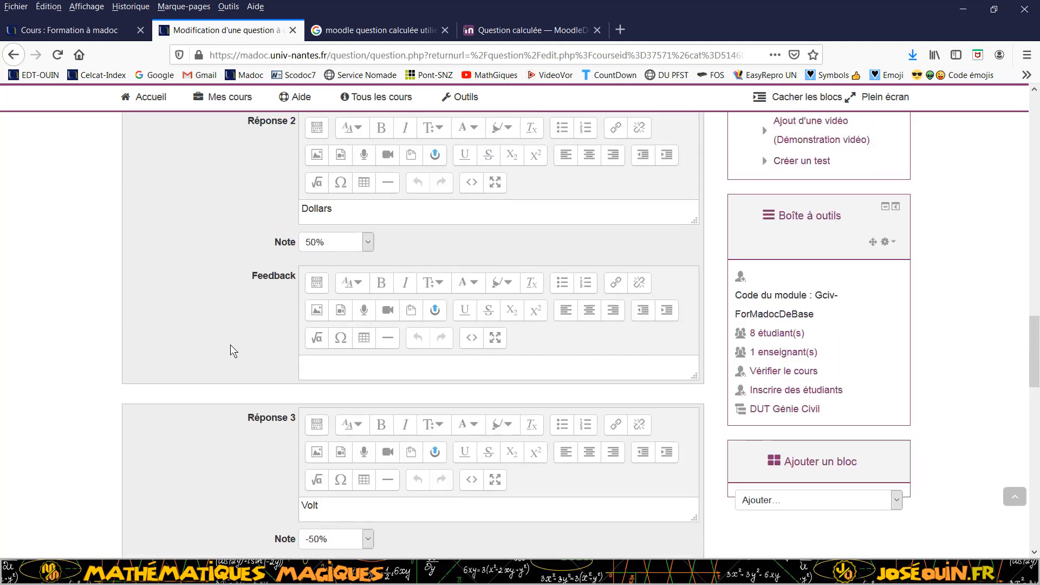
{"action": "scroll", "coordinate": [229, 344], "scroll_direction": "down", "scroll_amount": 10}
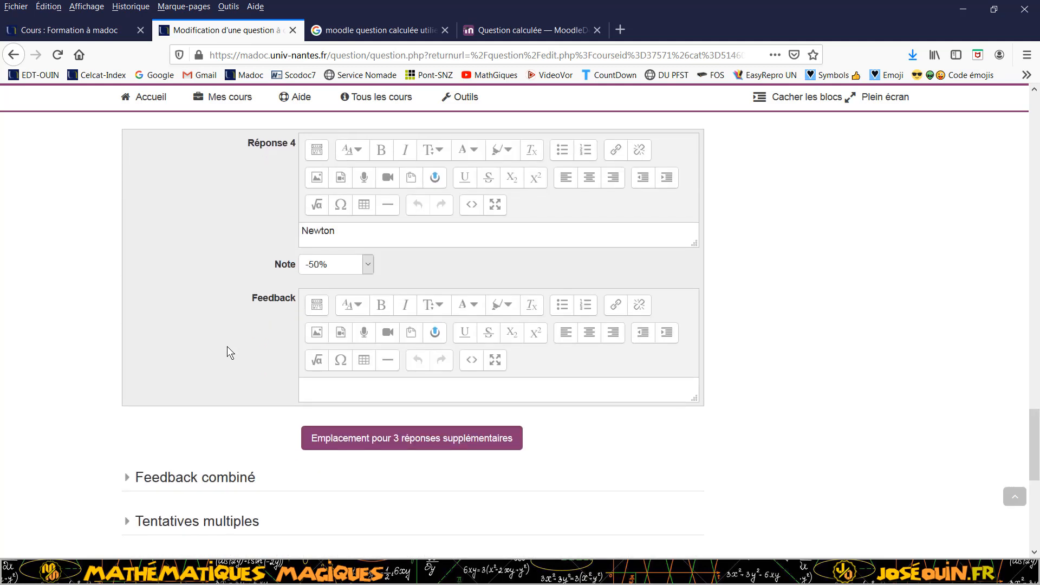
- Review the grades of Réponse 3 and Réponse 4 and save the changes to the question
{"action": "scroll", "coordinate": [247, 281], "scroll_direction": "up", "scroll_amount": 4}
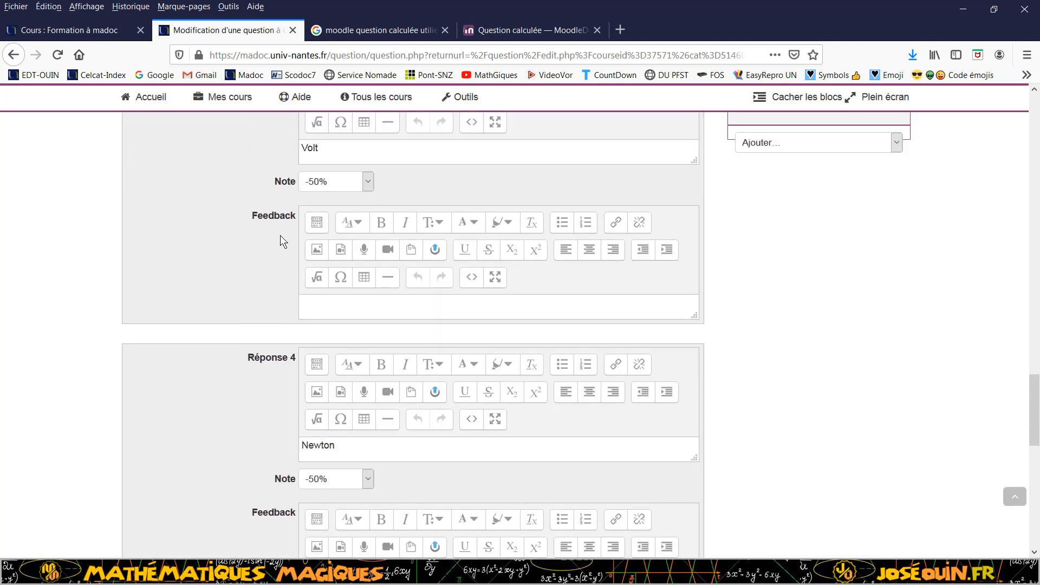
{"action": "scroll", "coordinate": [256, 400], "scroll_direction": "down", "scroll_amount": 7}
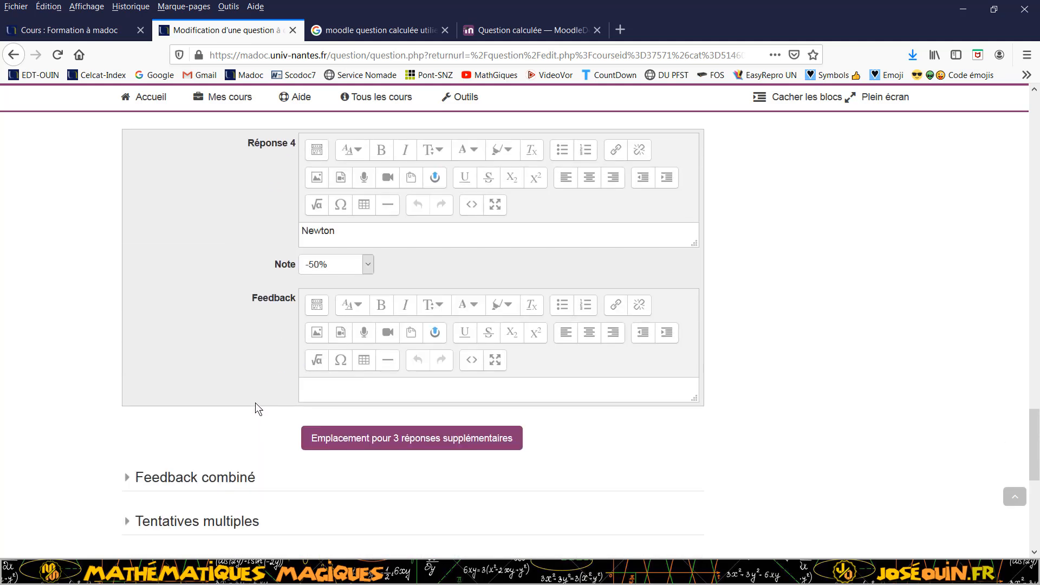
{"action": "scroll", "coordinate": [334, 514], "scroll_direction": "down", "scroll_amount": 4}
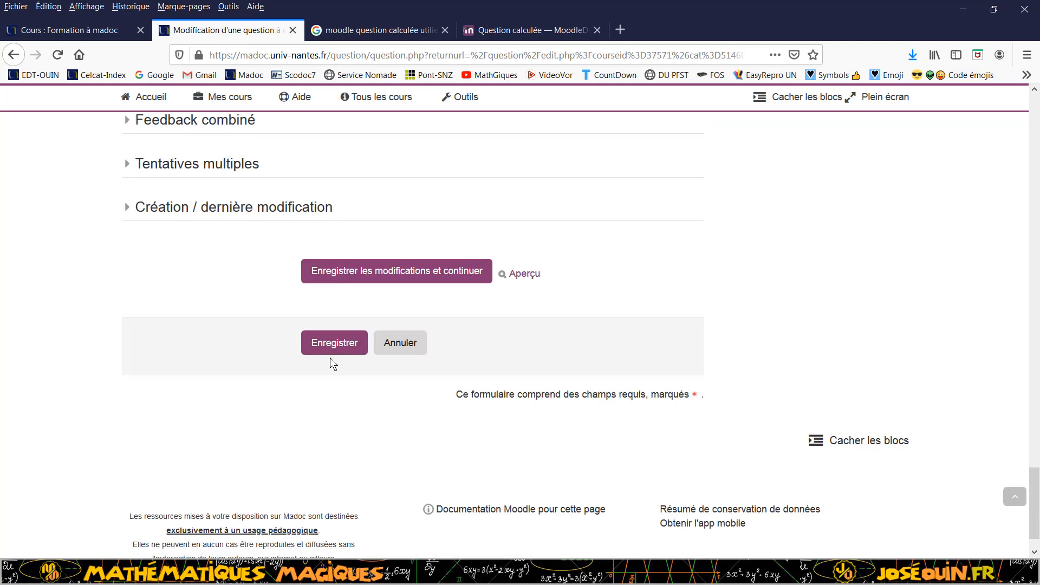
{"action": "left_click", "coordinate": [333, 348]}
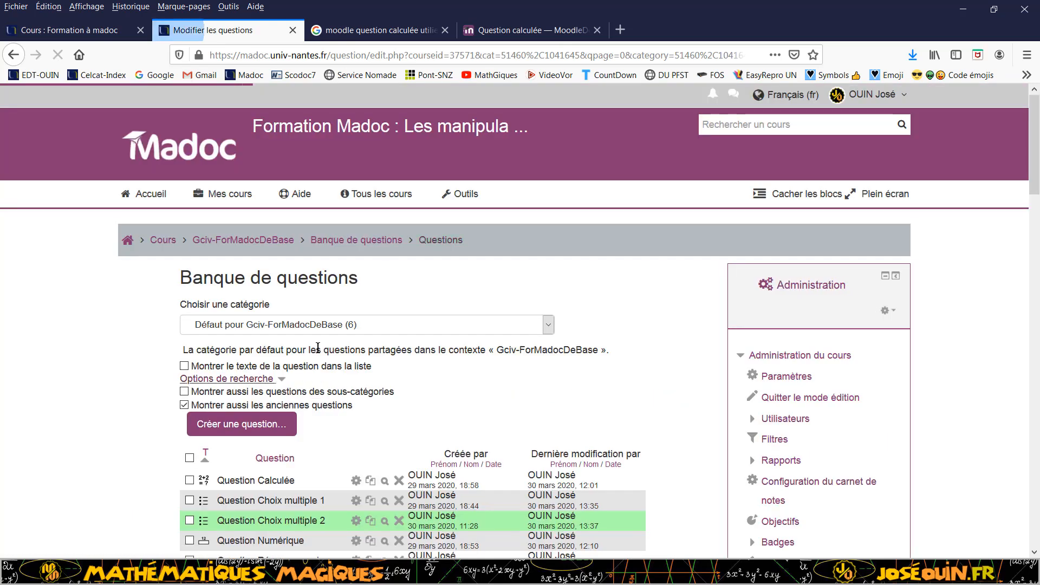
- Preview "Question Choix multiple 2", select all four answers (Euro, Volt, Newton, Dollars) and check the response
{"action": "scroll", "coordinate": [347, 373], "scroll_direction": "down", "scroll_amount": 3}
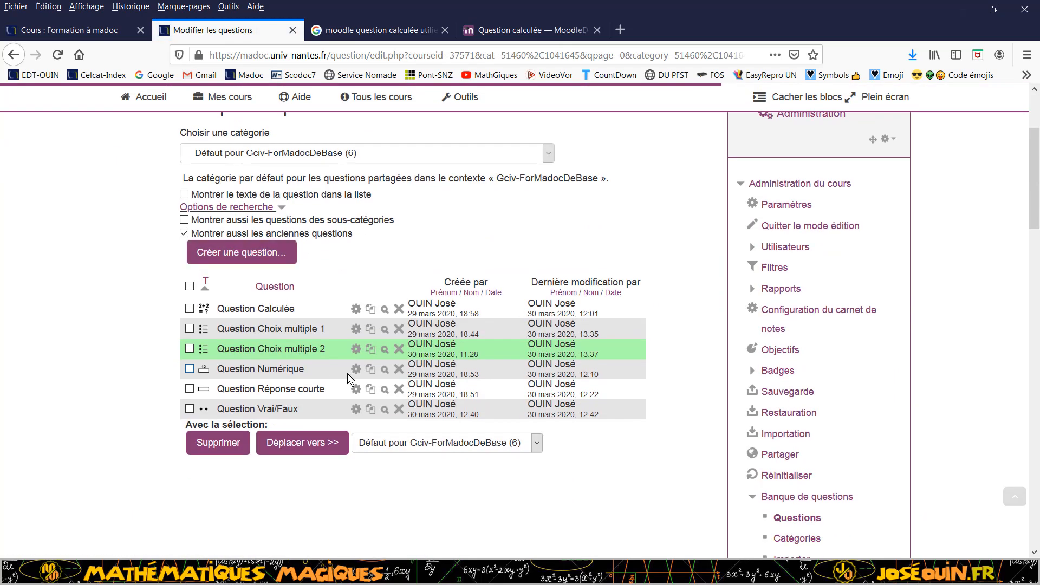
{"action": "left_click", "coordinate": [384, 354]}
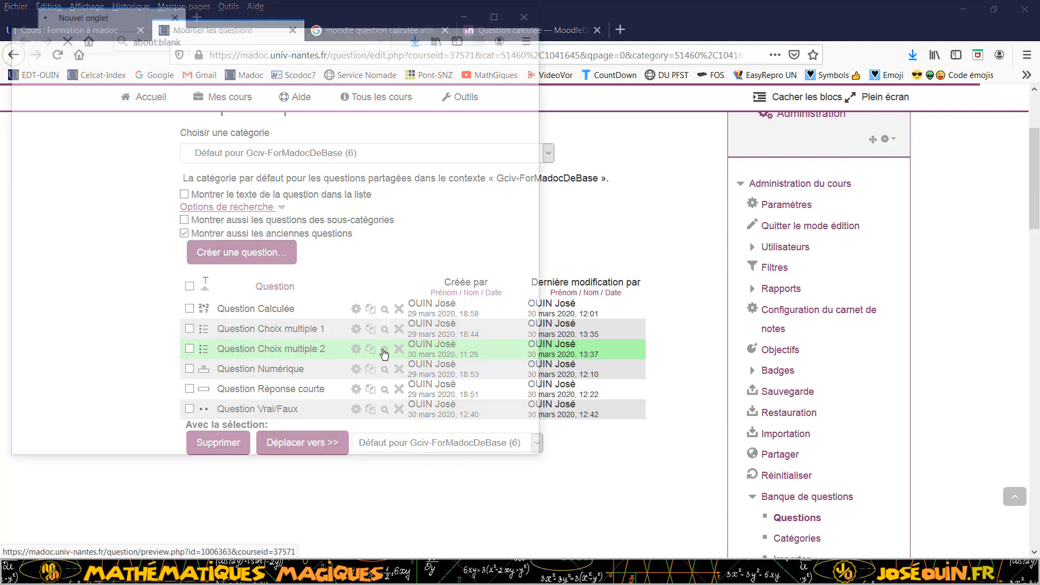
{"action": "scroll", "coordinate": [147, 334], "scroll_direction": "down", "scroll_amount": 3}
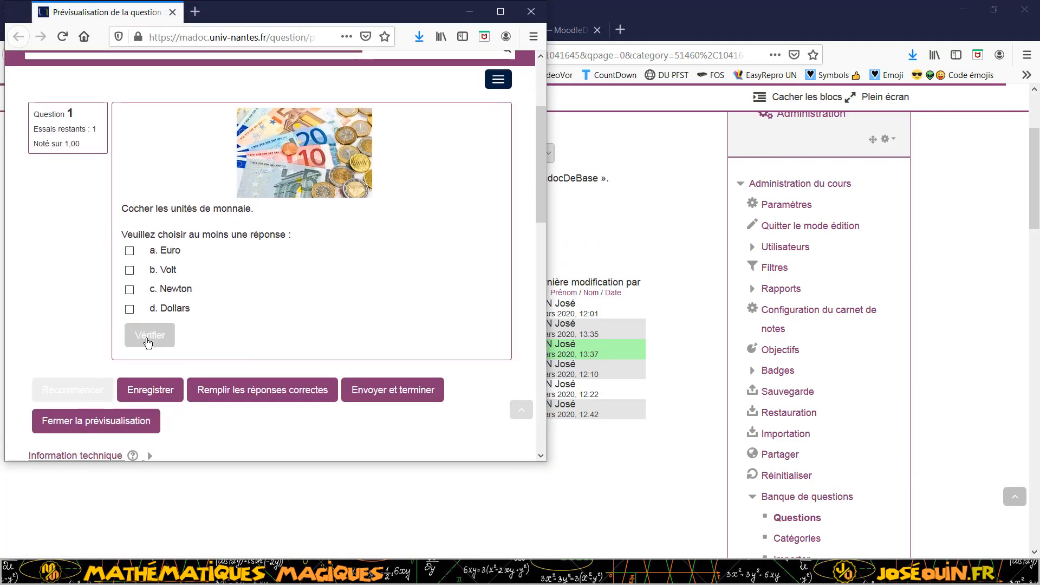
{"action": "left_click", "coordinate": [130, 309]}
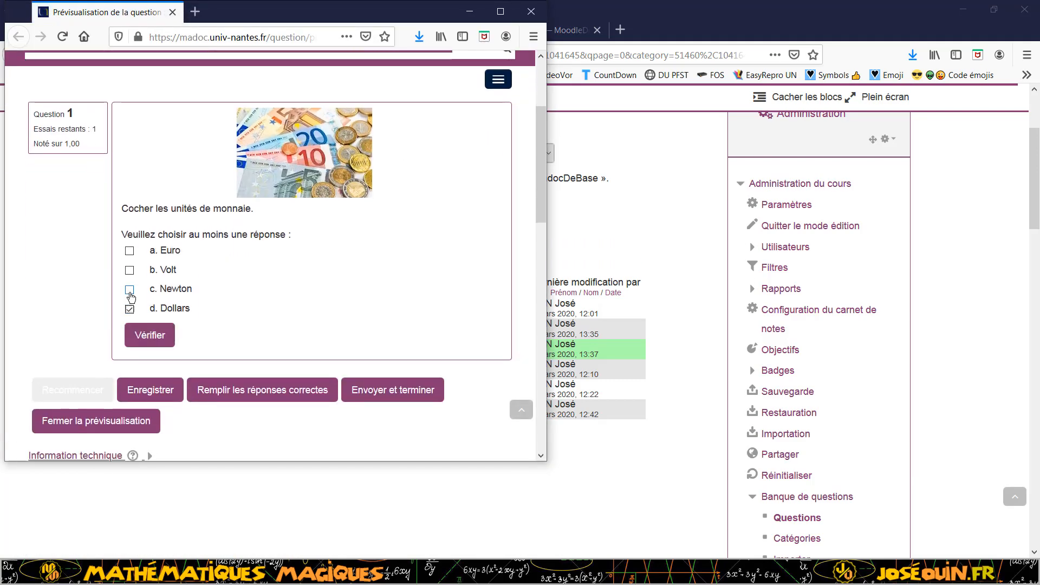
{"action": "left_click", "coordinate": [129, 290]}
{"action": "left_click", "coordinate": [130, 270]}
{"action": "left_click", "coordinate": [130, 251]}
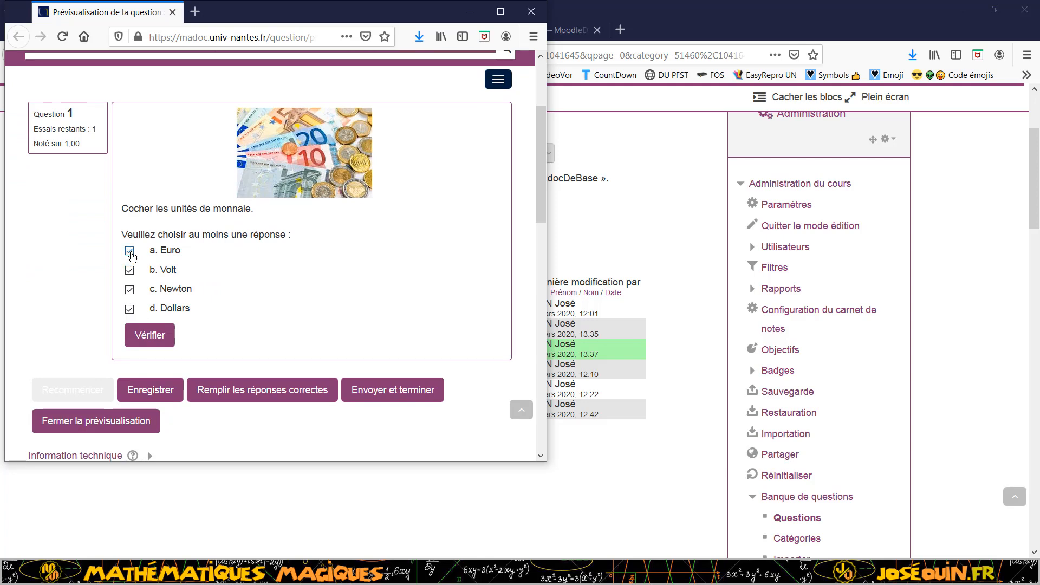
{"action": "left_click", "coordinate": [146, 337]}
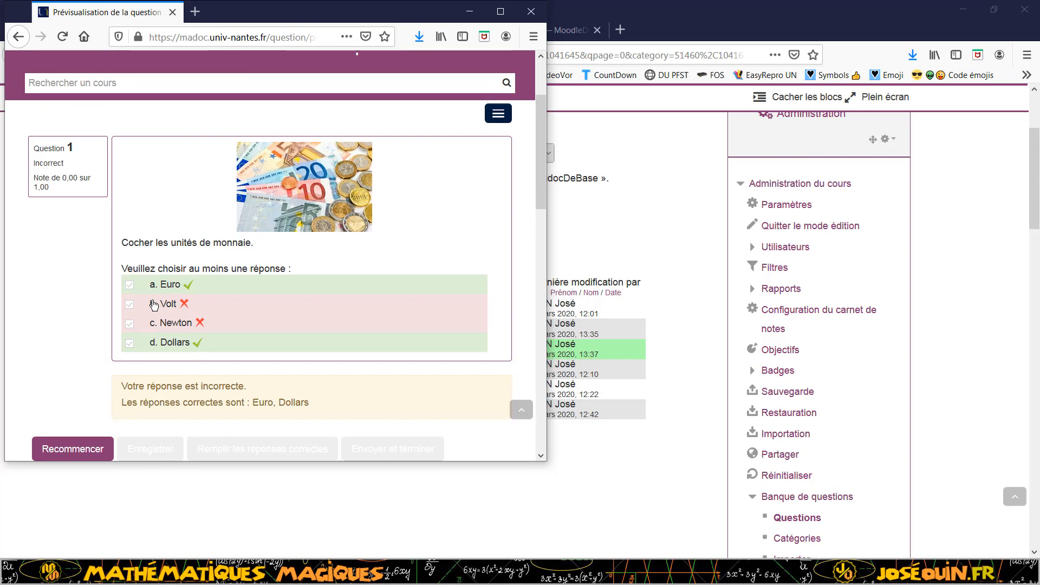
- Restart the preview, answer with only Dollars and Euro, check the response and close the preview
{"action": "left_click", "coordinate": [74, 449]}
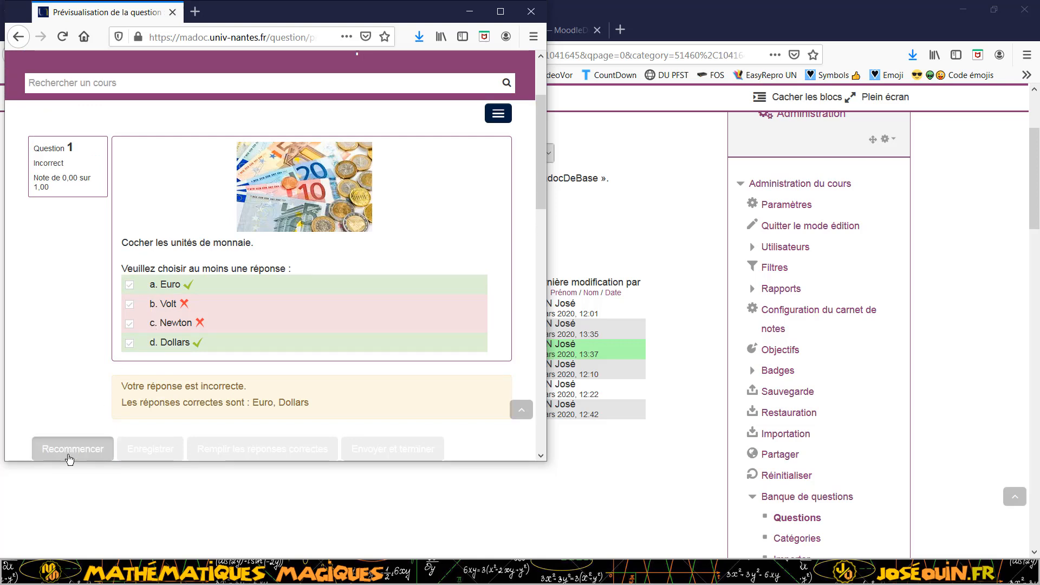
{"action": "scroll", "coordinate": [148, 403], "scroll_direction": "down", "scroll_amount": 2}
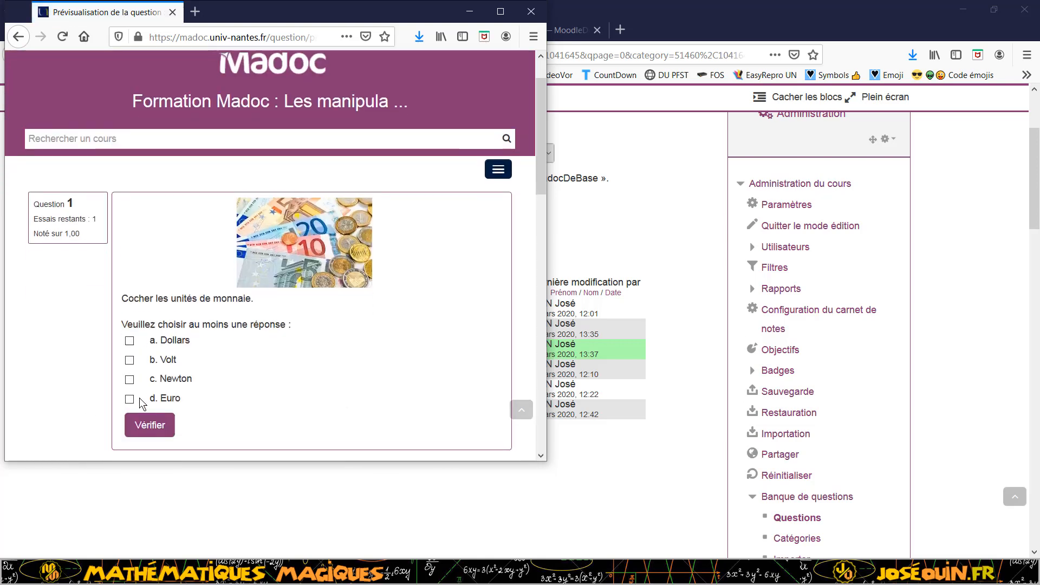
{"action": "left_click", "coordinate": [129, 362]}
{"action": "left_click", "coordinate": [129, 361]}
{"action": "left_click", "coordinate": [129, 380]}
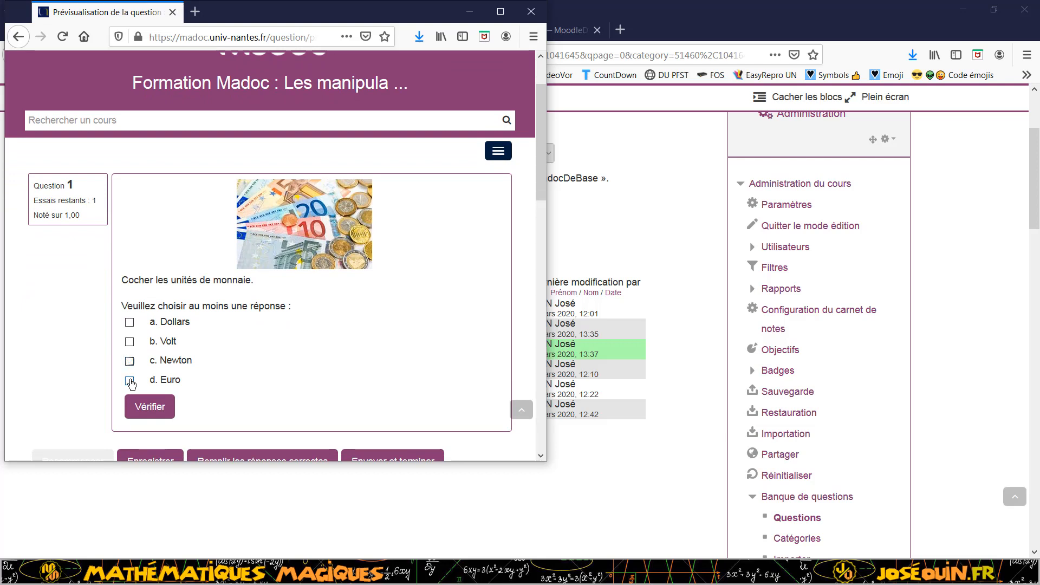
{"action": "left_click", "coordinate": [130, 322]}
{"action": "scroll", "coordinate": [138, 334], "scroll_direction": "down", "scroll_amount": 2}
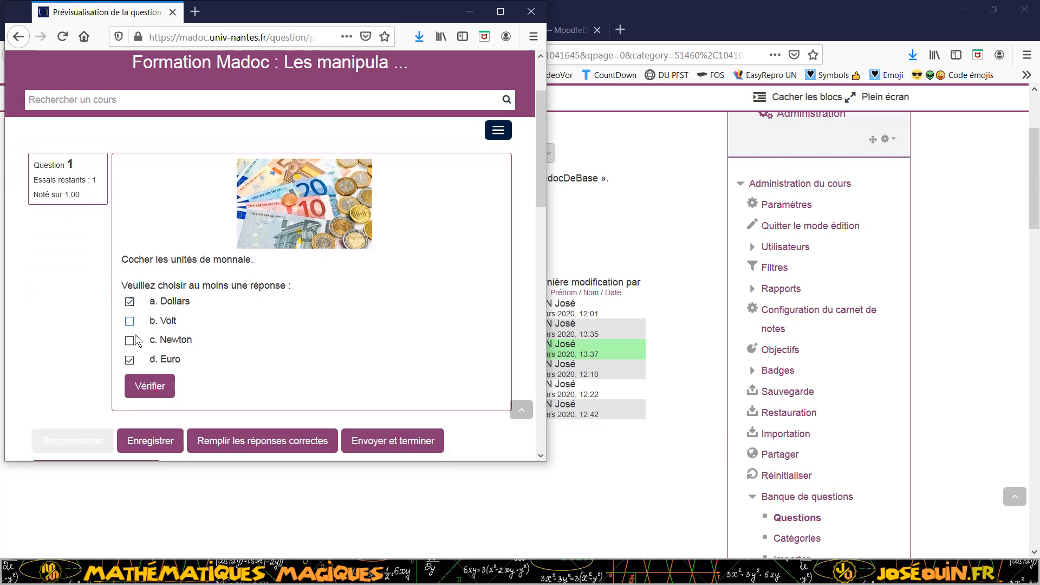
{"action": "left_click", "coordinate": [147, 336]}
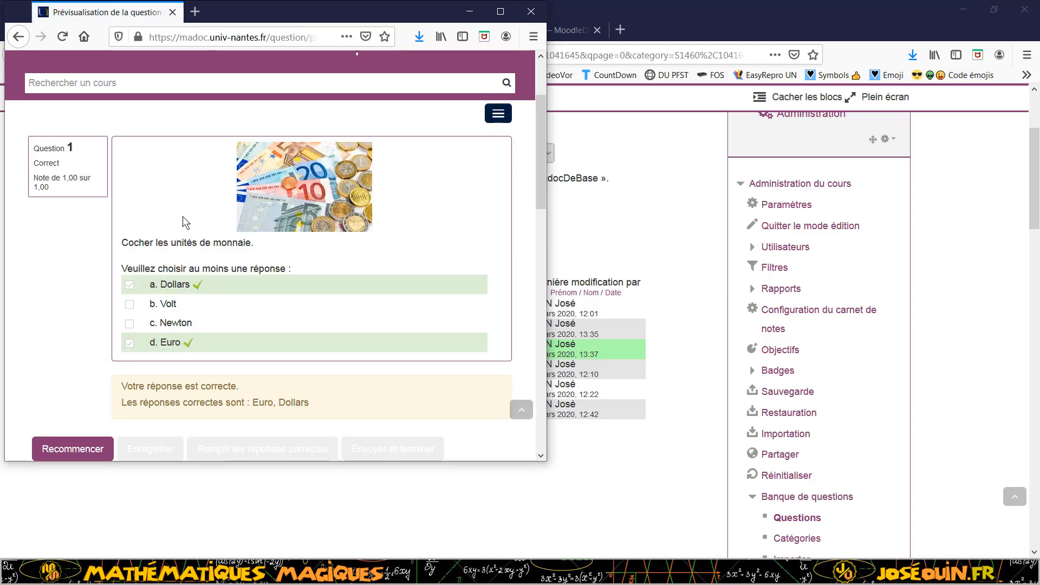
{"action": "left_click", "coordinate": [530, 12]}
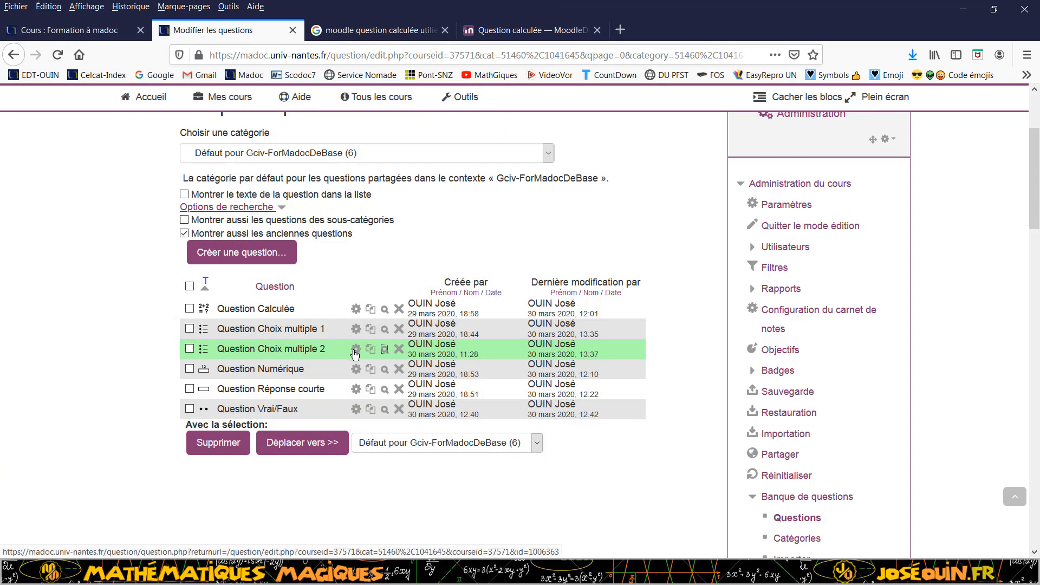
- Open "Question Choix multiple 2" for editing and view the choices of "Plusieurs réponses ou une seule ?" without changing the setting
{"action": "left_click", "coordinate": [355, 351]}
{"action": "scroll", "coordinate": [351, 350], "scroll_direction": "down", "scroll_amount": 7}
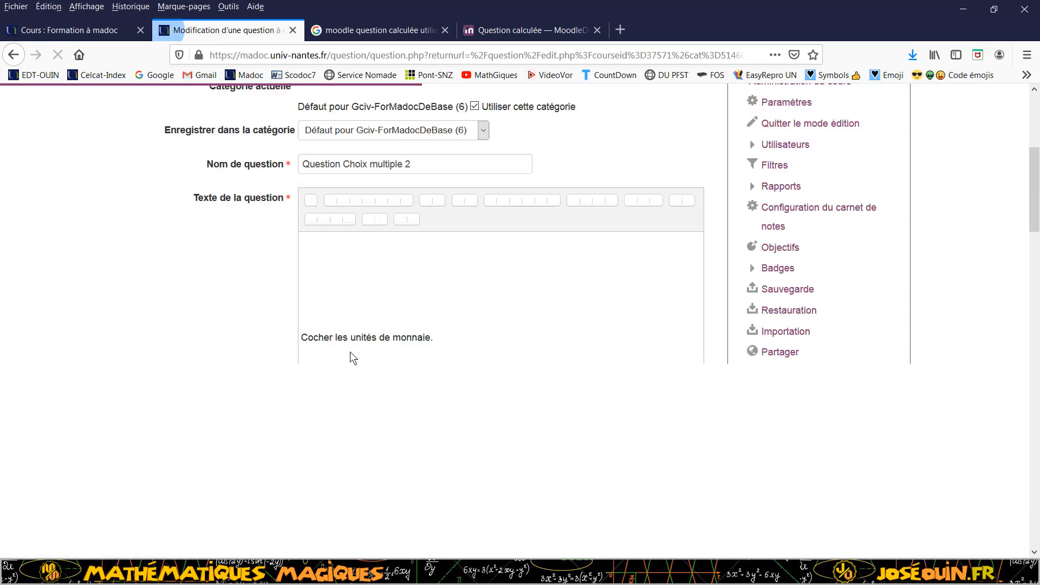
{"action": "scroll", "coordinate": [350, 351], "scroll_direction": "down", "scroll_amount": 4}
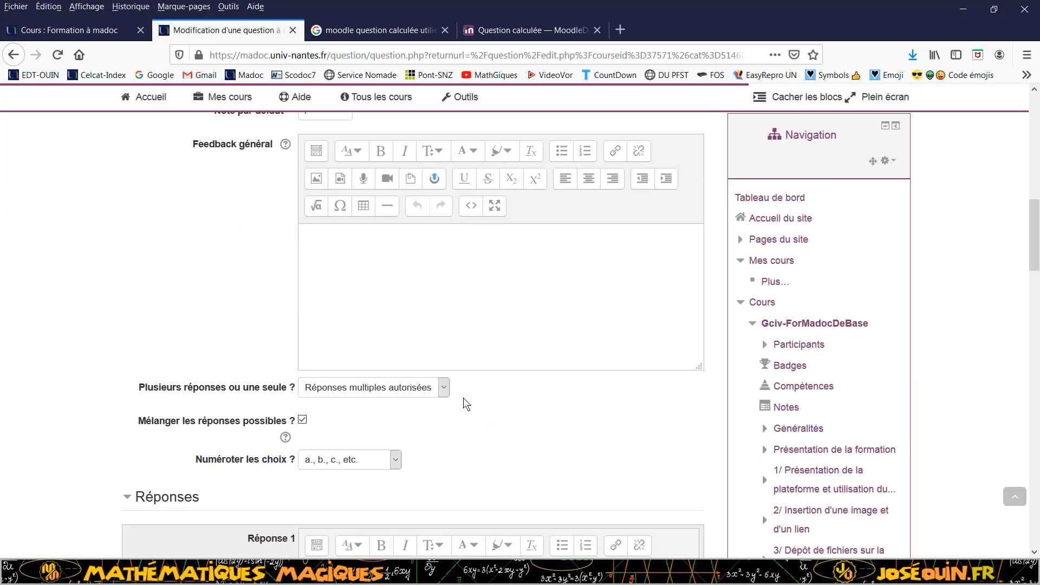
{"action": "left_click", "coordinate": [443, 387]}
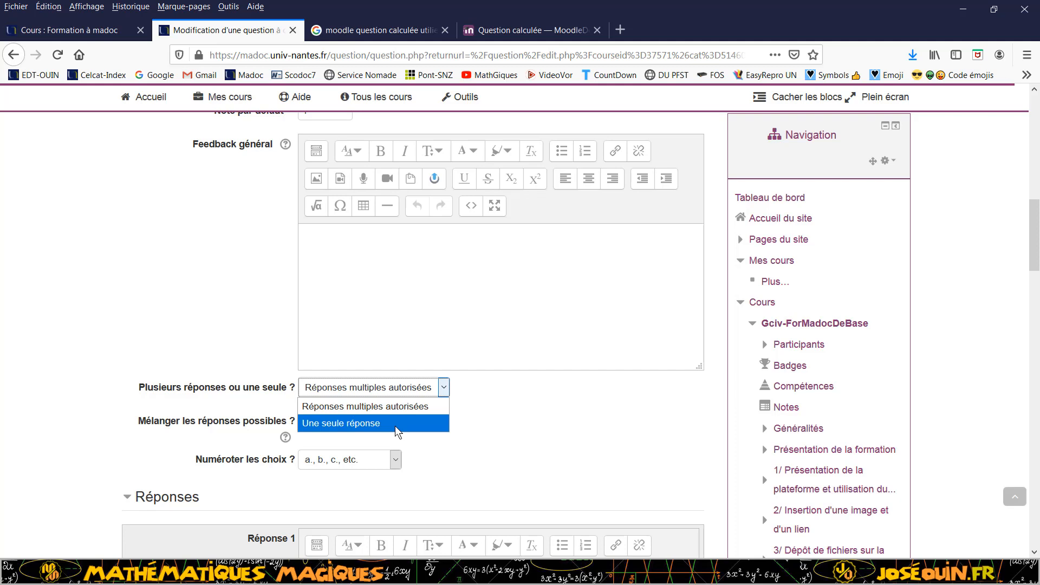
{"action": "left_click", "coordinate": [490, 412]}
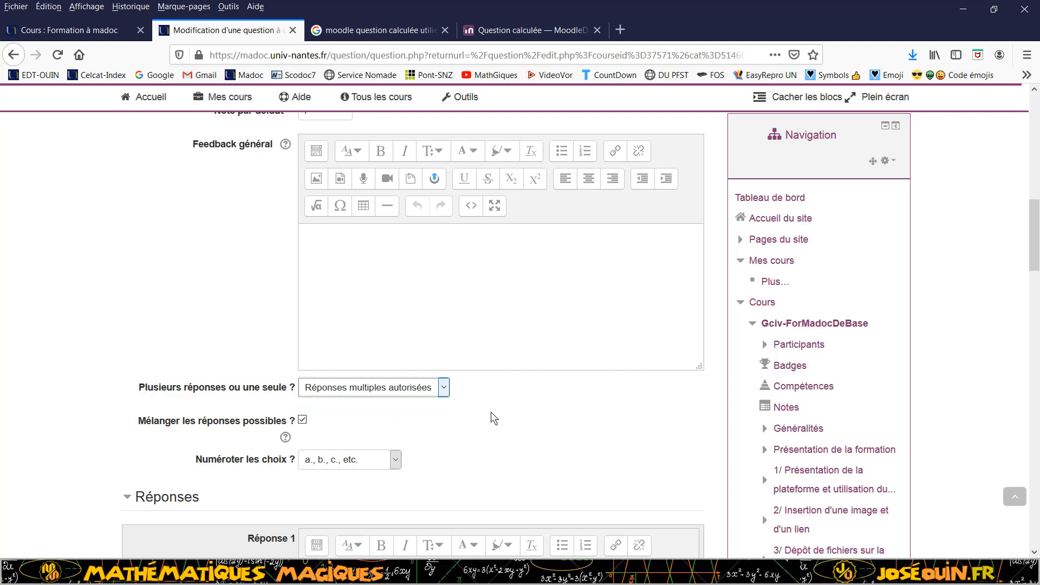
{"action": "left_click", "coordinate": [490, 412]}
- Look over the answers and their grades in the question form and save the question
{"action": "scroll", "coordinate": [433, 415], "scroll_direction": "down", "scroll_amount": 20}
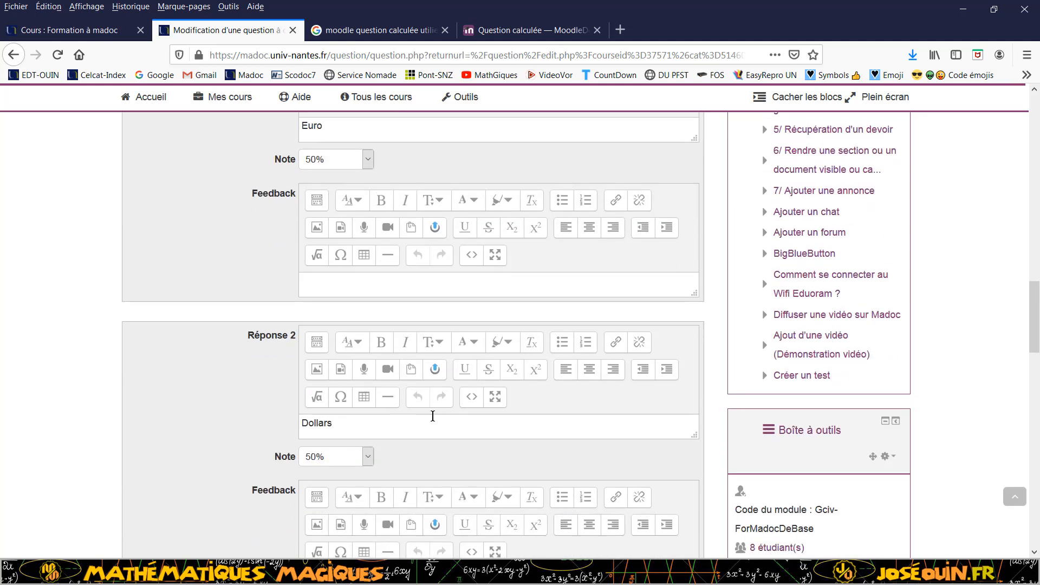
{"action": "scroll", "coordinate": [433, 417], "scroll_direction": "down", "scroll_amount": 10}
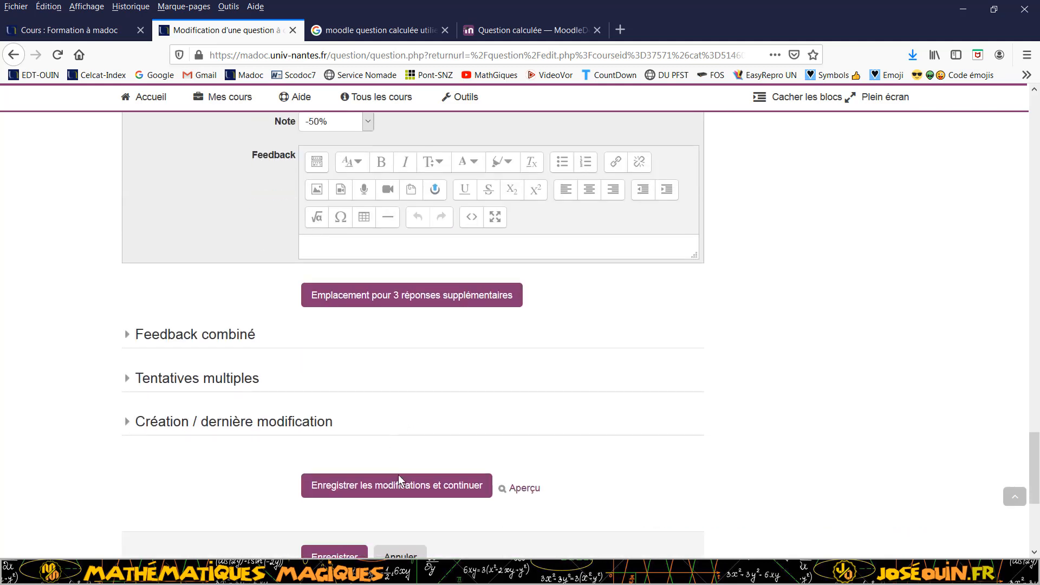
{"action": "scroll", "coordinate": [363, 493], "scroll_direction": "down", "scroll_amount": 3}
{"action": "left_click", "coordinate": [339, 426]}
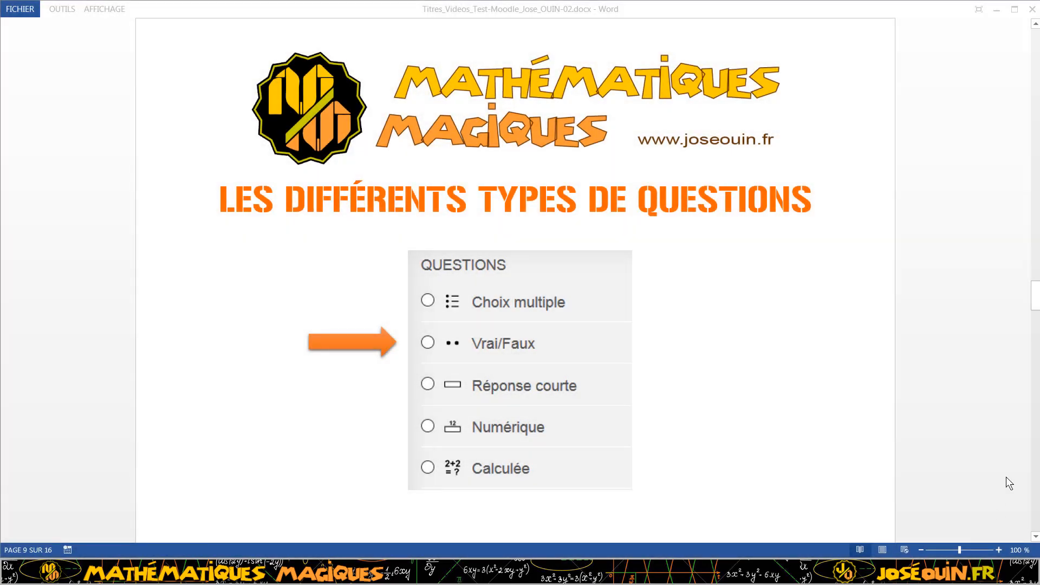
- Switch from the Word document to the Firefox window showing the Formation Madoc course
{"action": "left_click", "coordinate": [999, 9]}
{"action": "left_click", "coordinate": [195, 572]}
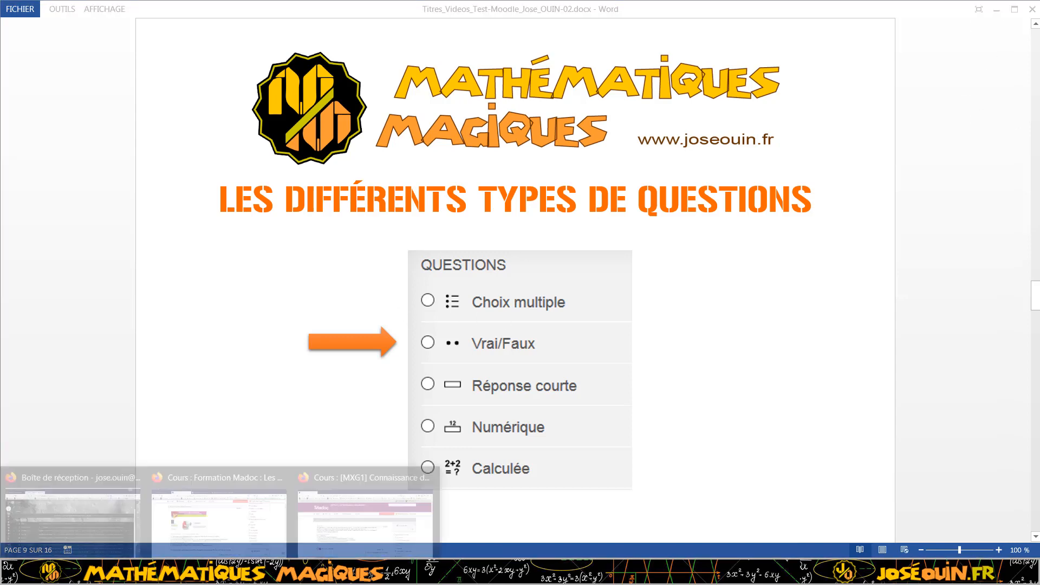
{"action": "left_click", "coordinate": [193, 530]}
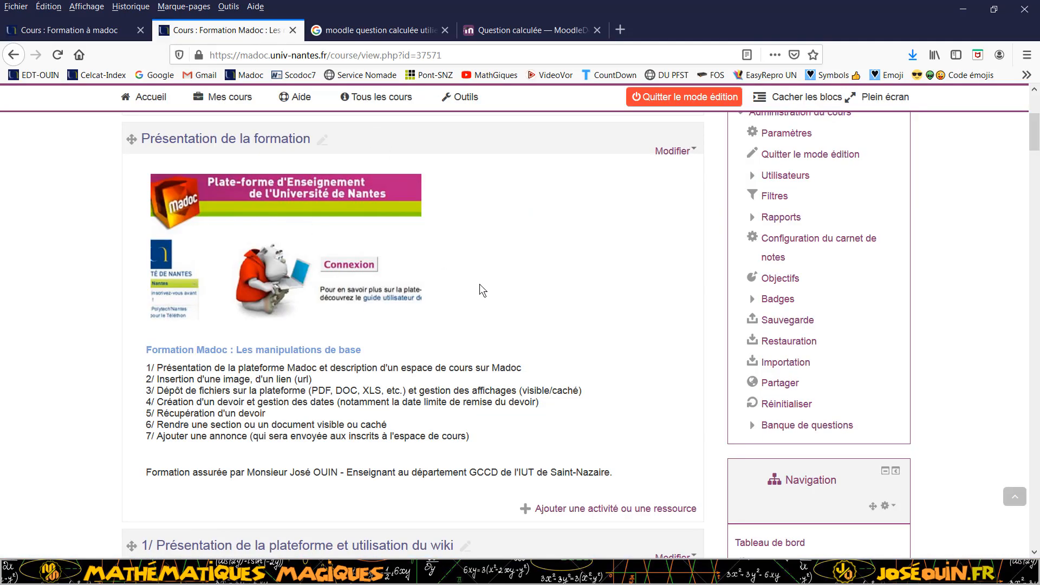
- Open the question bank of the Formation Madoc course
{"action": "scroll", "coordinate": [480, 284], "scroll_direction": "up", "scroll_amount": 3}
{"action": "scroll", "coordinate": [482, 290], "scroll_direction": "down", "scroll_amount": 2}
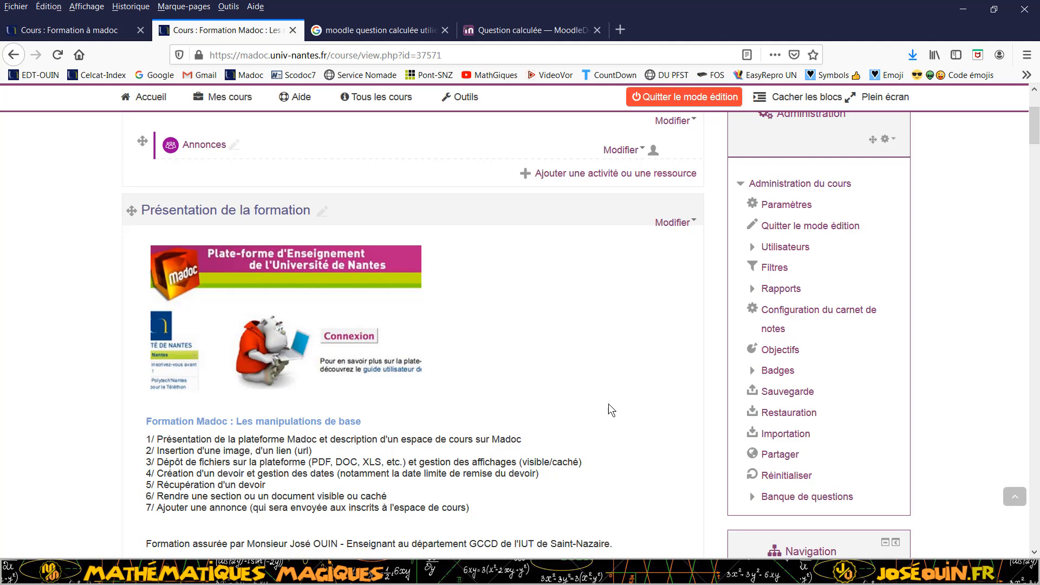
{"action": "scroll", "coordinate": [662, 402], "scroll_direction": "down", "scroll_amount": 2}
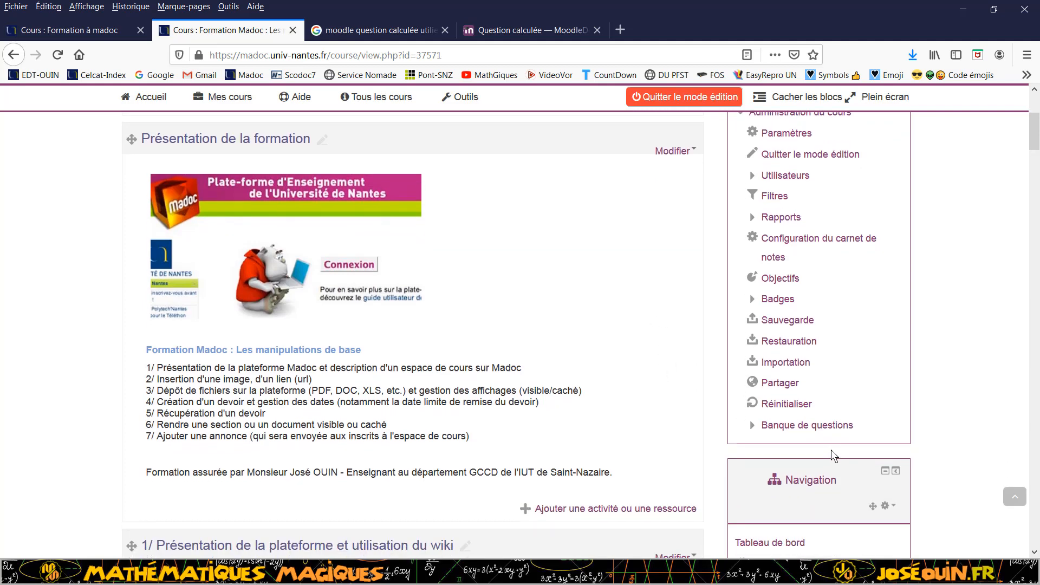
{"action": "left_click", "coordinate": [801, 426]}
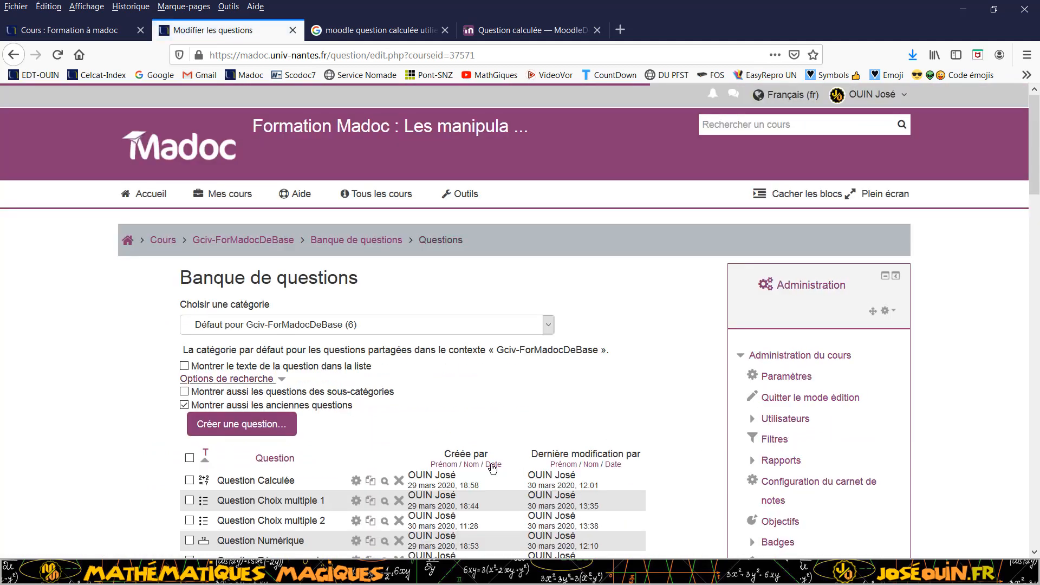
- Preview "Question Vrai/Faux", answer it with Vrai, check the response and close the preview
{"action": "scroll", "coordinate": [490, 462], "scroll_direction": "down", "scroll_amount": 1}
{"action": "scroll", "coordinate": [490, 462], "scroll_direction": "down", "scroll_amount": 3}
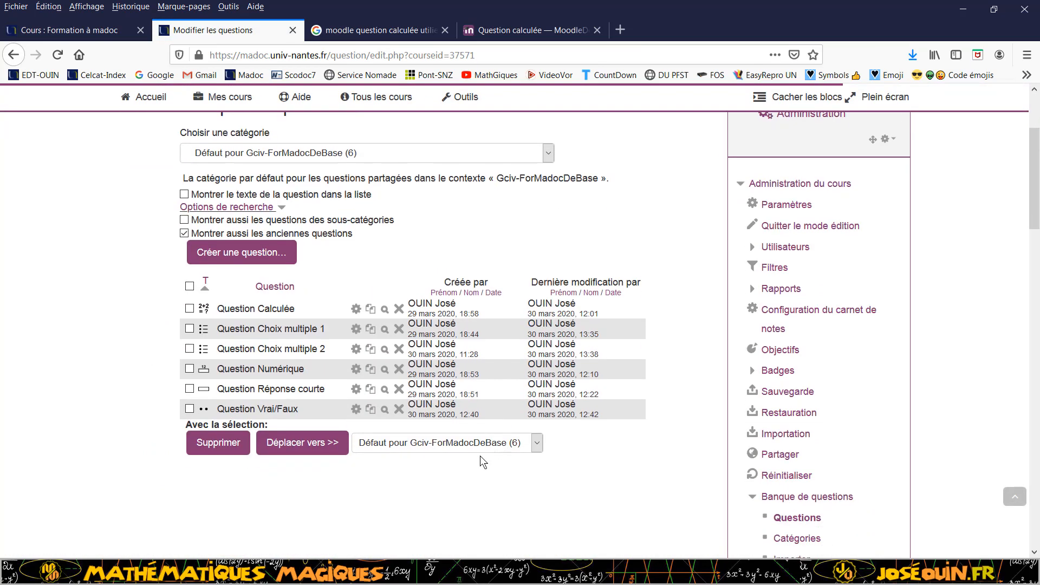
{"action": "left_click", "coordinate": [385, 410]}
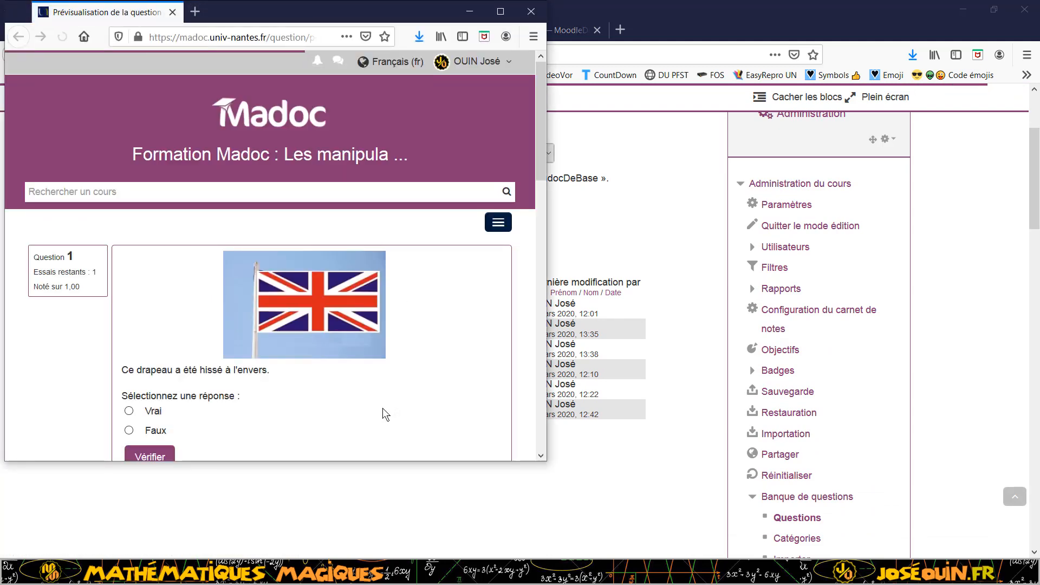
{"action": "scroll", "coordinate": [323, 404], "scroll_direction": "down", "scroll_amount": 2}
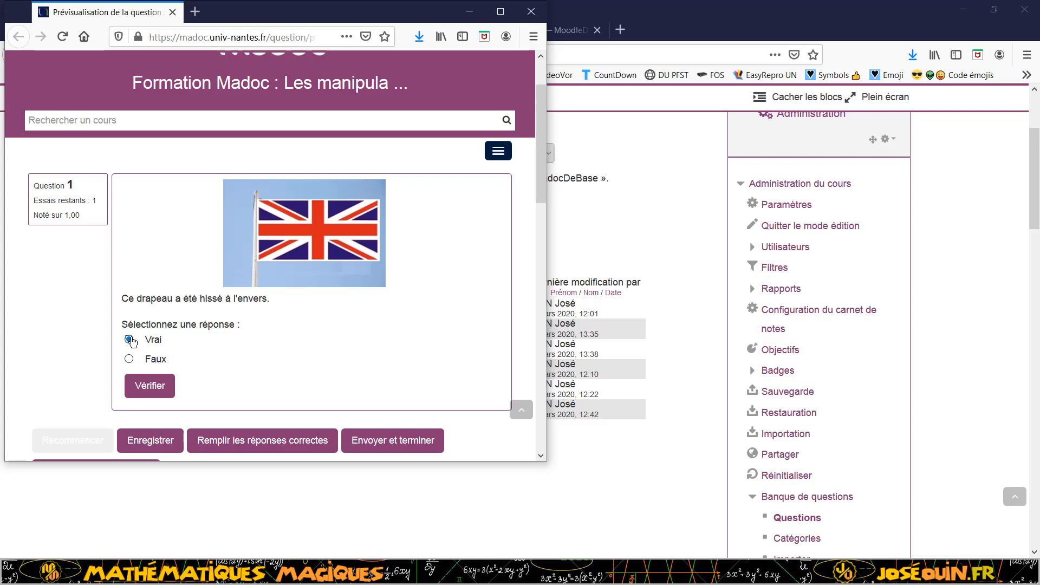
{"action": "left_click", "coordinate": [154, 387]}
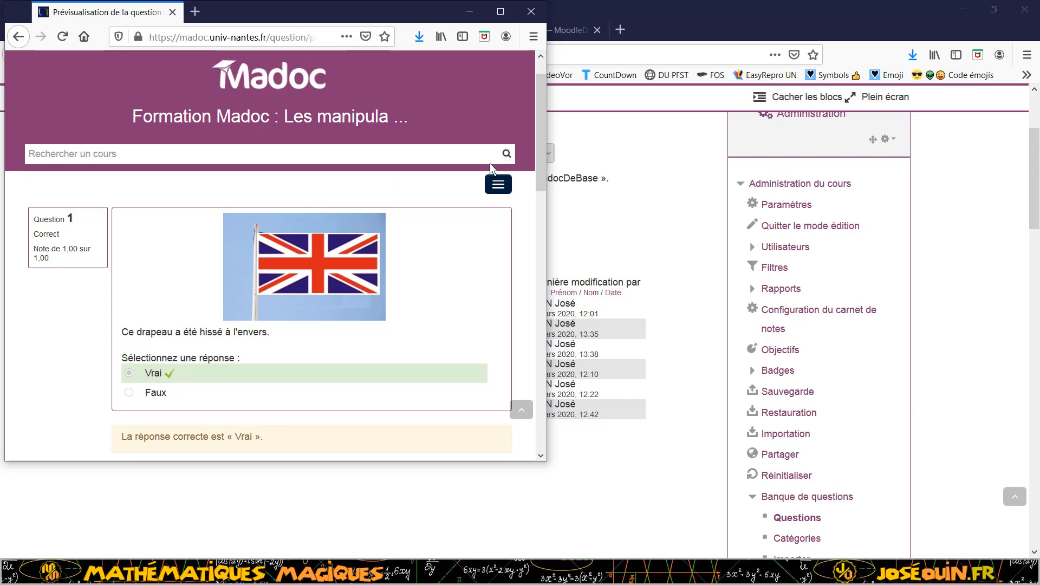
{"action": "left_click", "coordinate": [531, 12]}
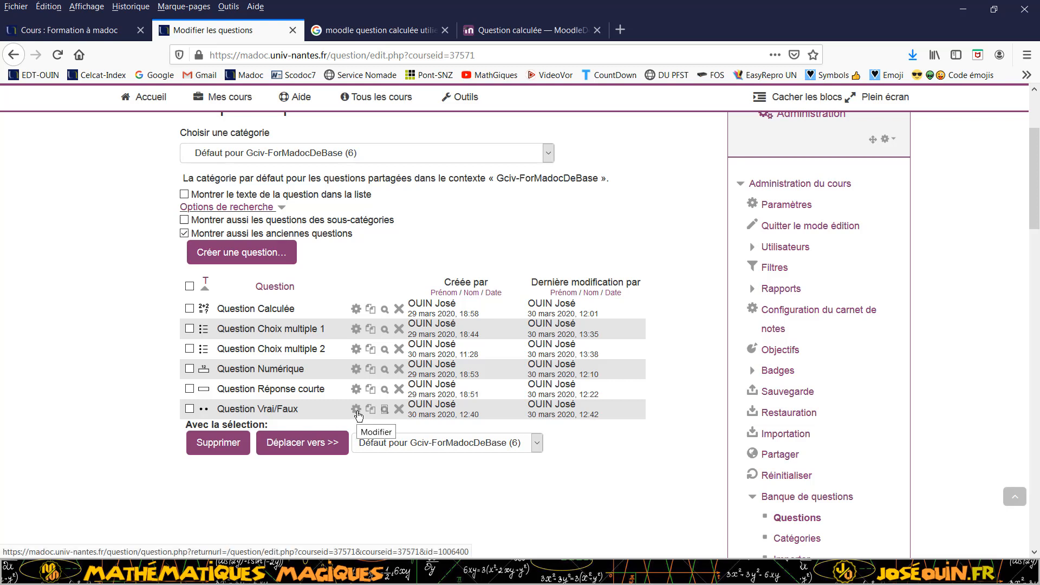
- View the description of the Vrai/Faux type in the question type chooser and leave without adding a question
{"action": "left_click", "coordinate": [264, 261]}
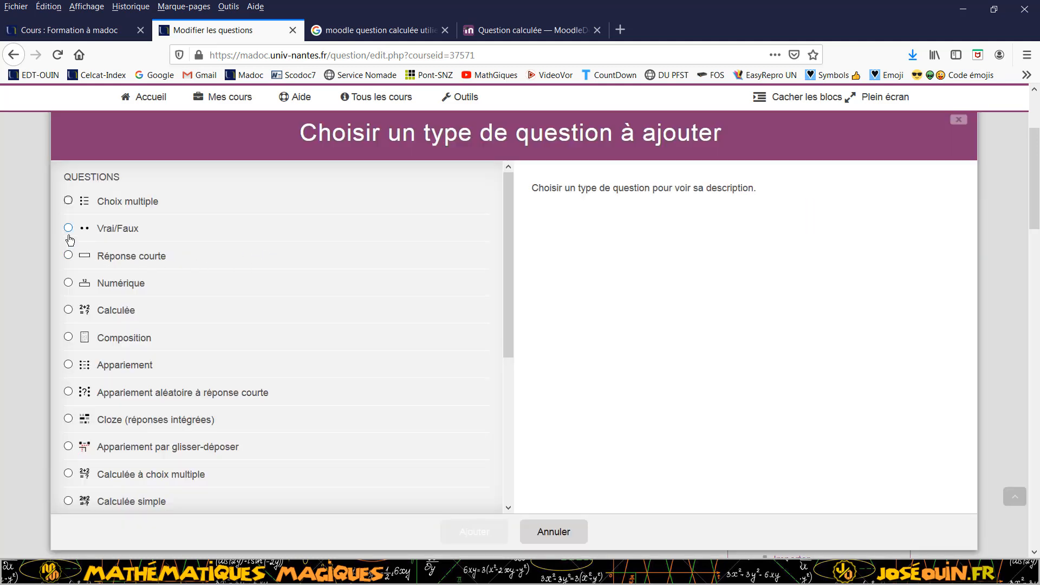
{"action": "left_click", "coordinate": [69, 229]}
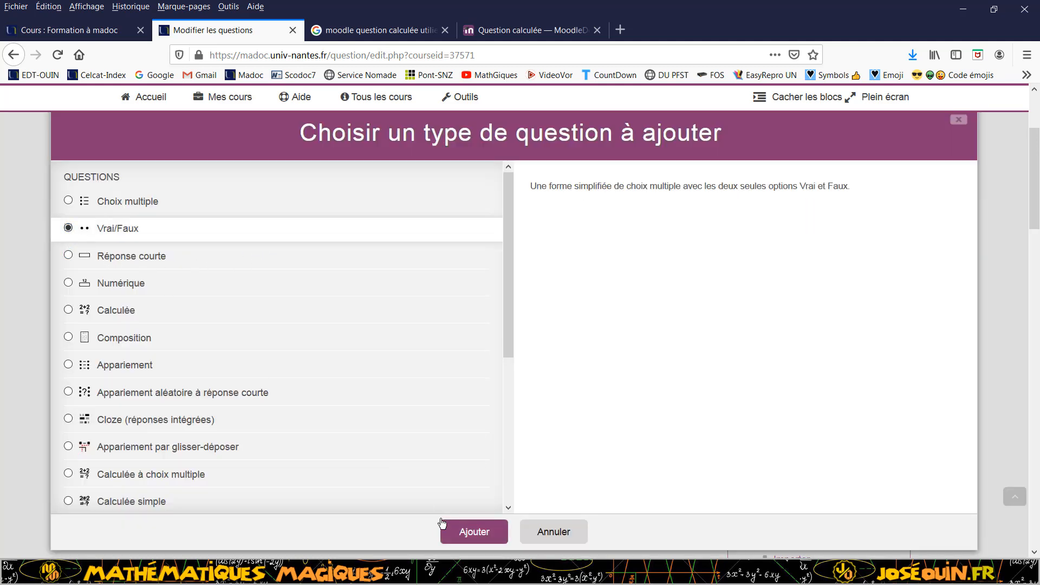
{"action": "left_click", "coordinate": [563, 534]}
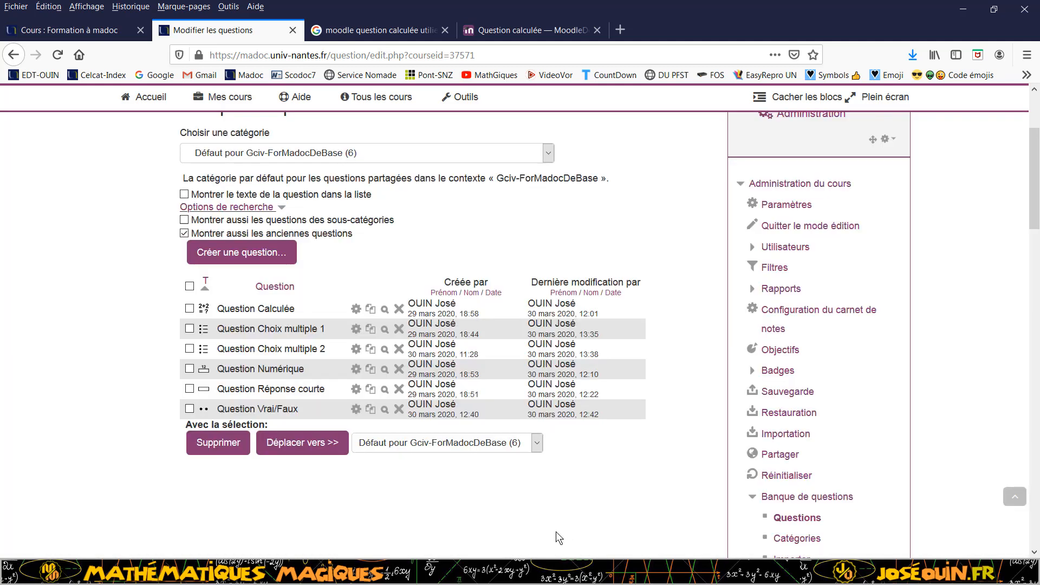
- Open "Question Vrai/Faux" for editing and review its name, flag image, question text and default grade
{"action": "left_click", "coordinate": [356, 412]}
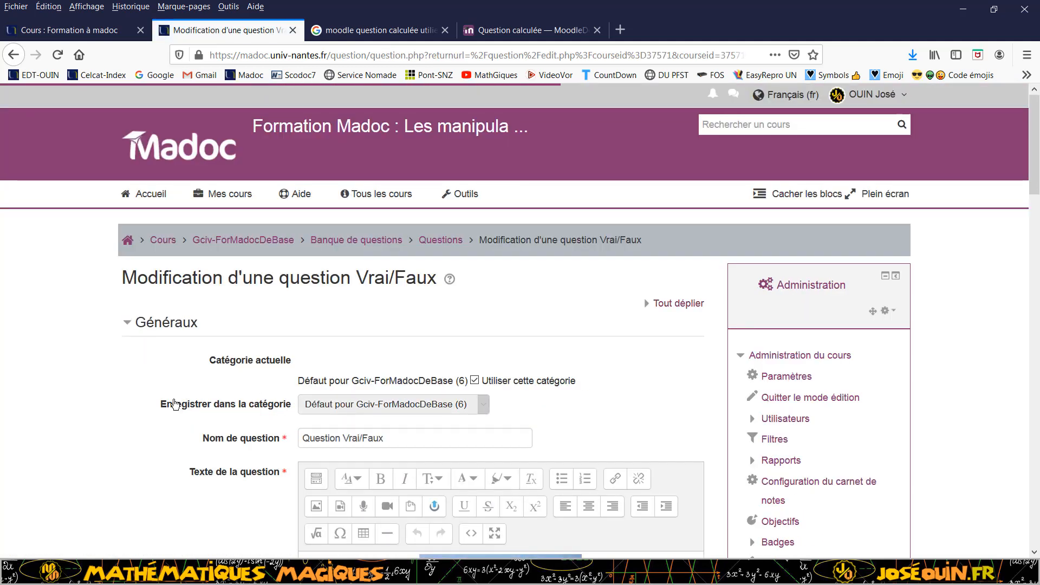
{"action": "scroll", "coordinate": [173, 404], "scroll_direction": "down", "scroll_amount": 3}
{"action": "left_click", "coordinate": [417, 268]}
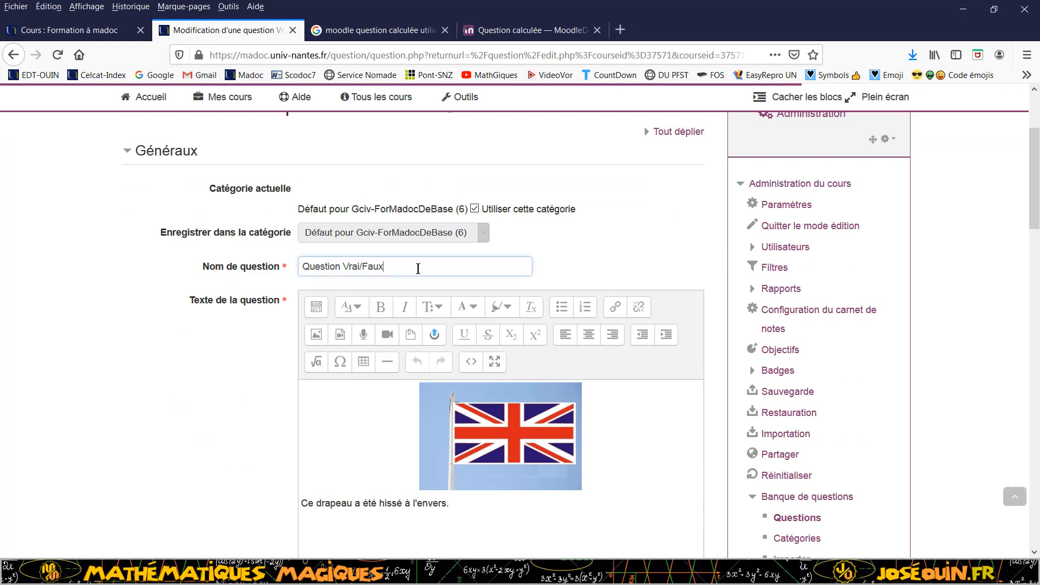
{"action": "scroll", "coordinate": [389, 379], "scroll_direction": "down", "scroll_amount": 3}
{"action": "left_click", "coordinate": [454, 351]}
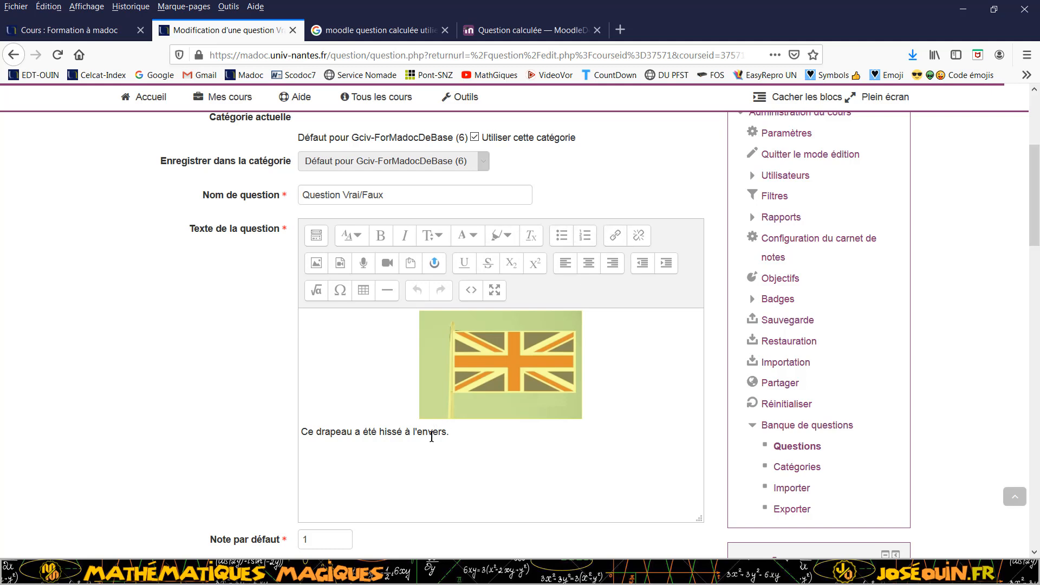
{"action": "scroll", "coordinate": [412, 390], "scroll_direction": "down", "scroll_amount": 5}
{"action": "scroll", "coordinate": [352, 295], "scroll_direction": "down", "scroll_amount": 2}
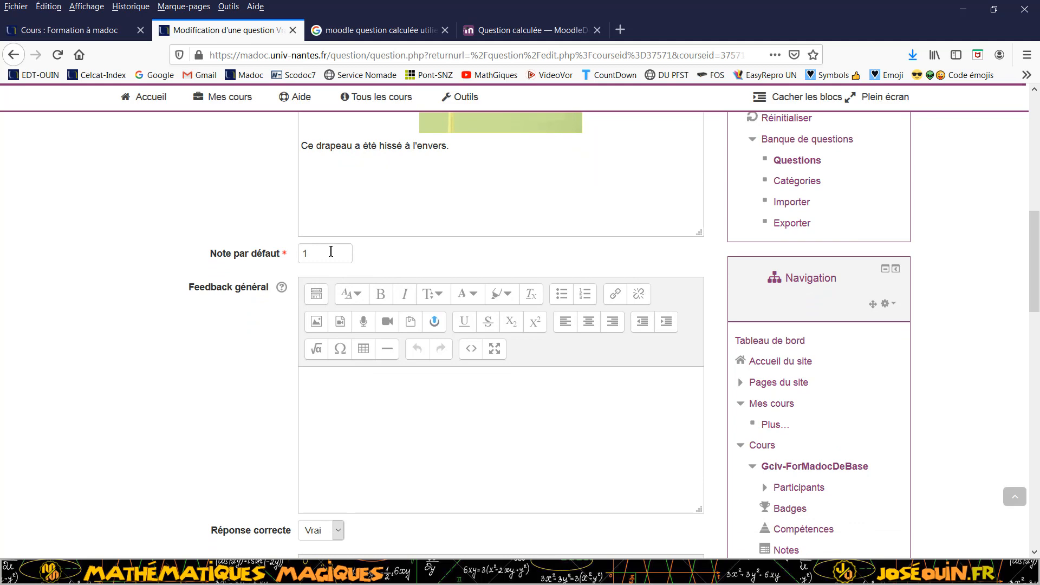
- Check the choices for the correct answer and look over the feedback fields for Vrai and Faux
{"action": "scroll", "coordinate": [316, 294], "scroll_direction": "down", "scroll_amount": 5}
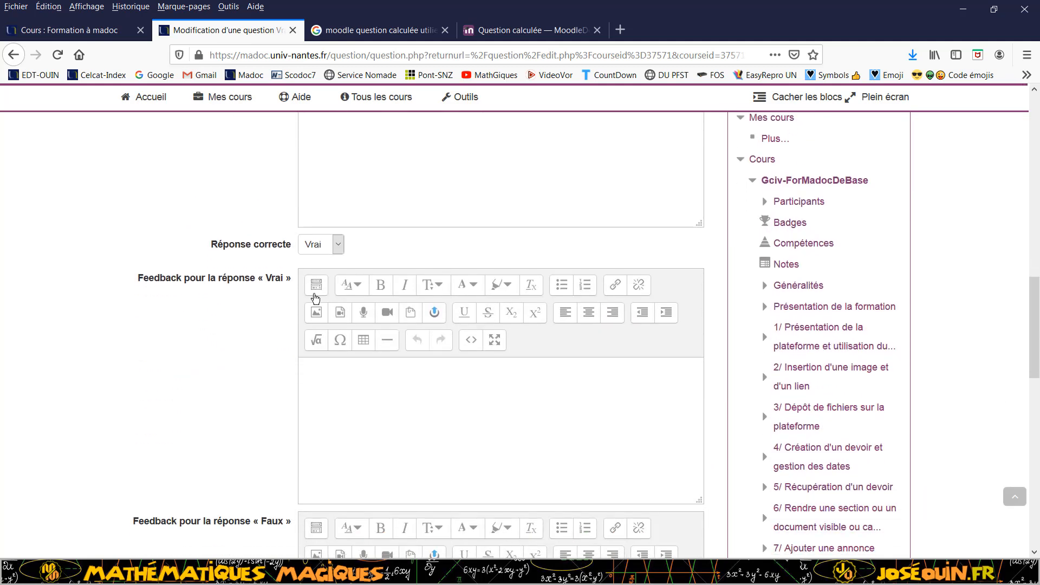
{"action": "left_click", "coordinate": [338, 246]}
{"action": "left_click", "coordinate": [339, 248]}
{"action": "scroll", "coordinate": [228, 332], "scroll_direction": "down", "scroll_amount": 5}
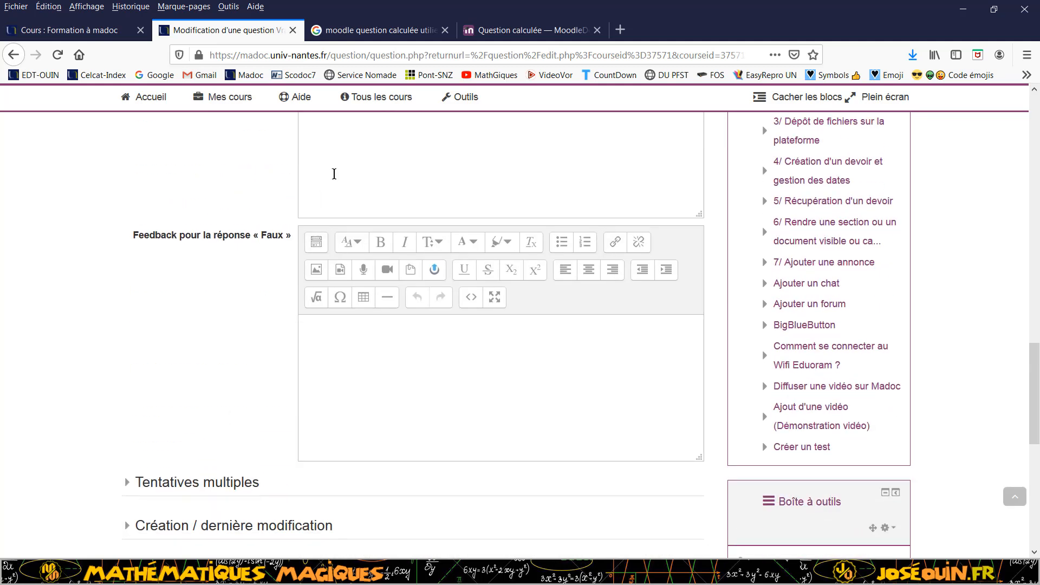
{"action": "scroll", "coordinate": [332, 175], "scroll_direction": "up", "scroll_amount": 3}
{"action": "scroll", "coordinate": [332, 187], "scroll_direction": "down", "scroll_amount": 5}
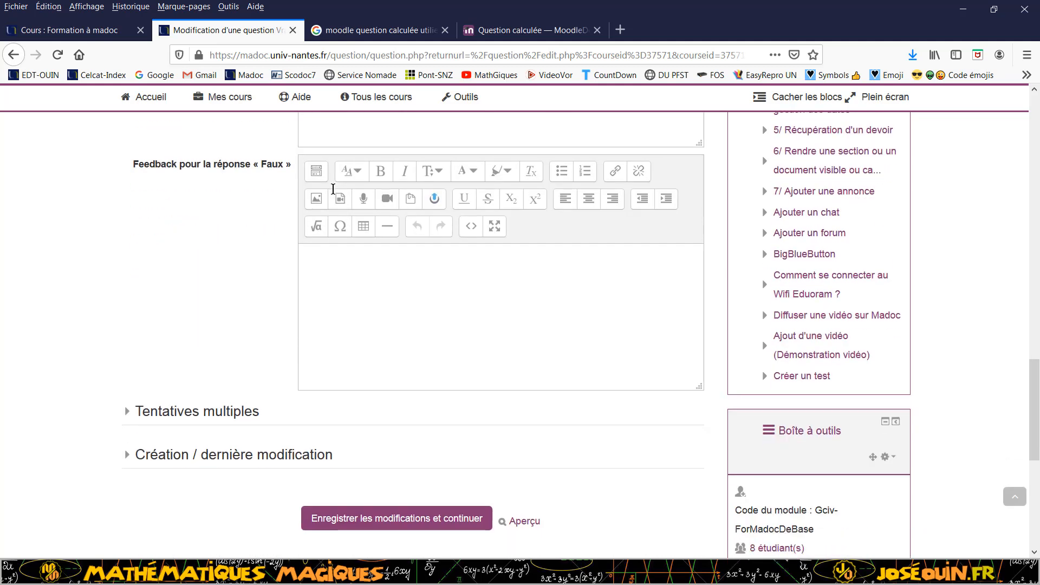
{"action": "scroll", "coordinate": [334, 194], "scroll_direction": "down", "scroll_amount": 1}
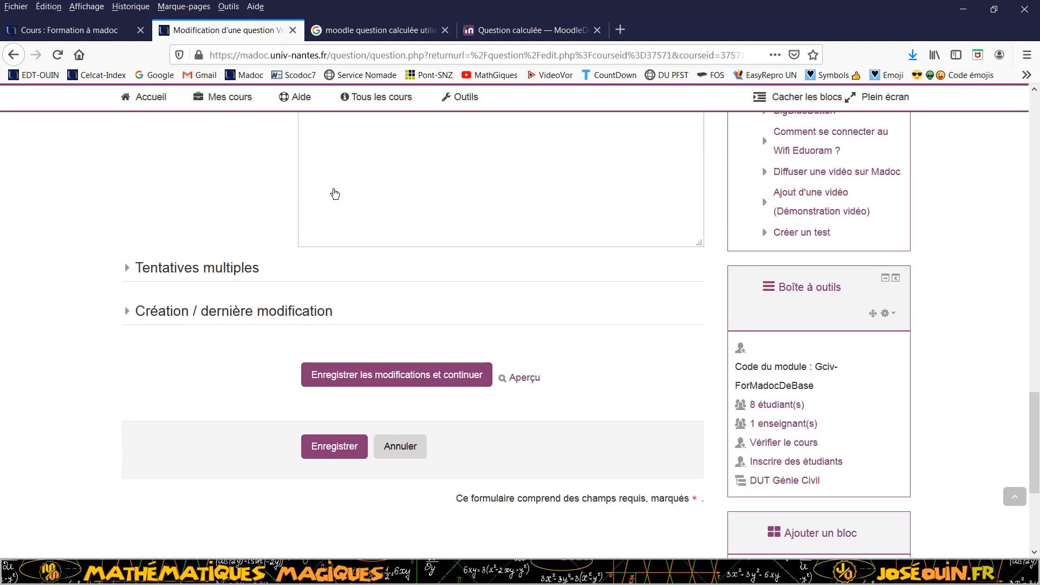
- Look over the Vrai/Faux question form once more and save the question
{"action": "scroll", "coordinate": [335, 194], "scroll_direction": "up", "scroll_amount": 12}
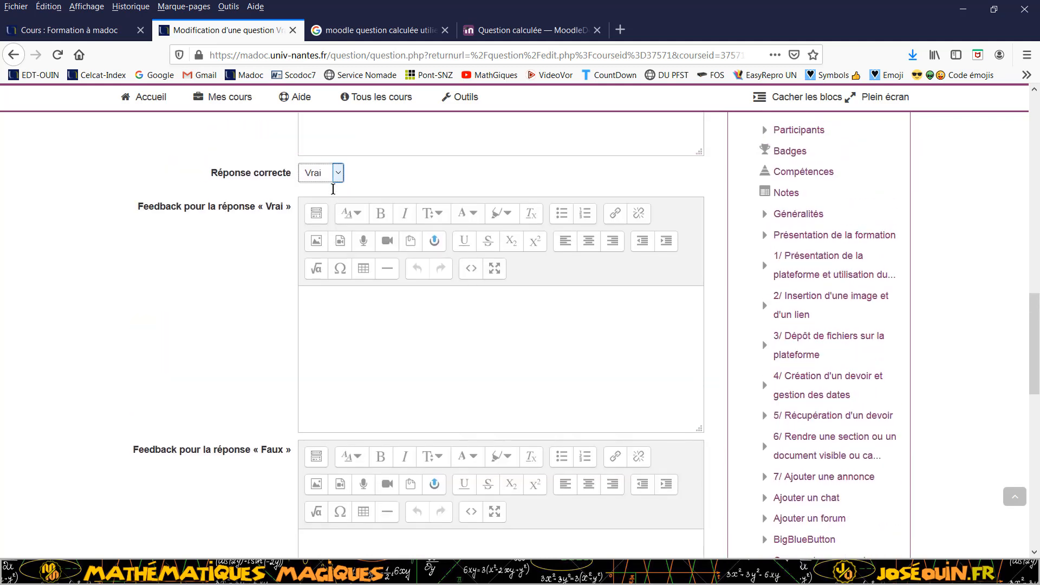
{"action": "scroll", "coordinate": [334, 191], "scroll_direction": "up", "scroll_amount": 5}
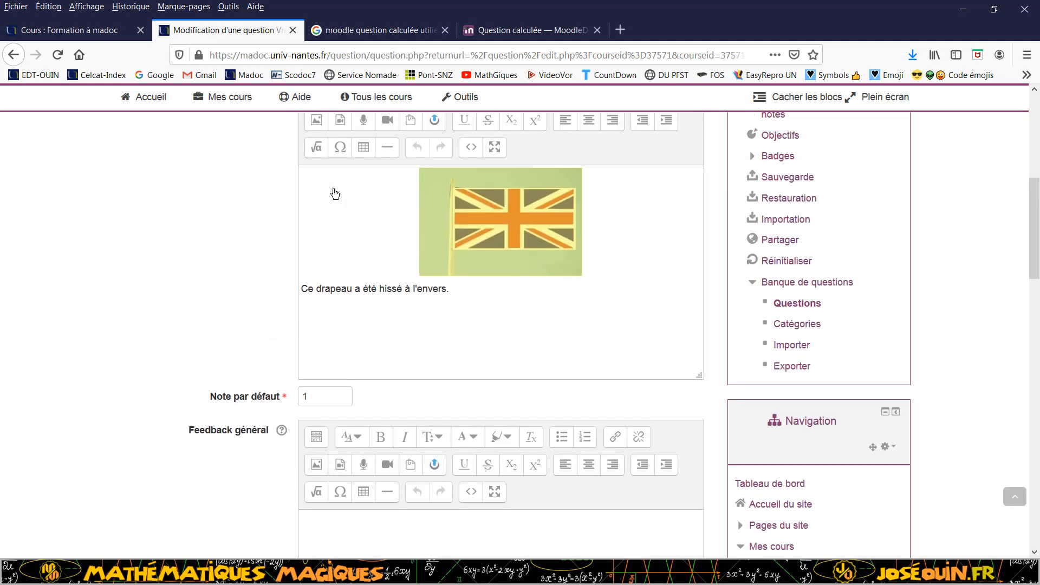
{"action": "scroll", "coordinate": [335, 193], "scroll_direction": "down", "scroll_amount": 17}
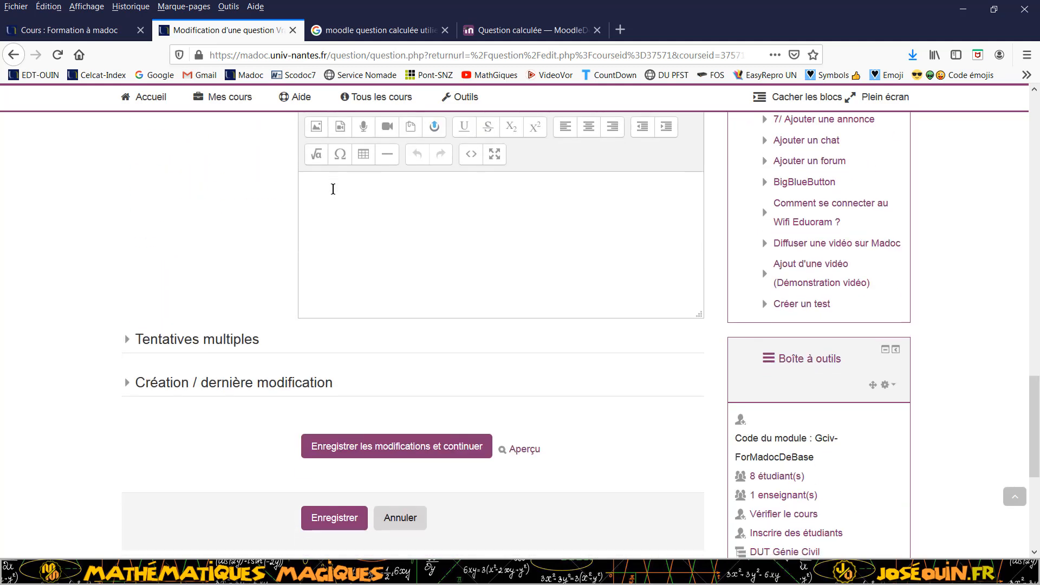
{"action": "scroll", "coordinate": [372, 364], "scroll_direction": "down", "scroll_amount": 1}
{"action": "left_click", "coordinate": [332, 382]}
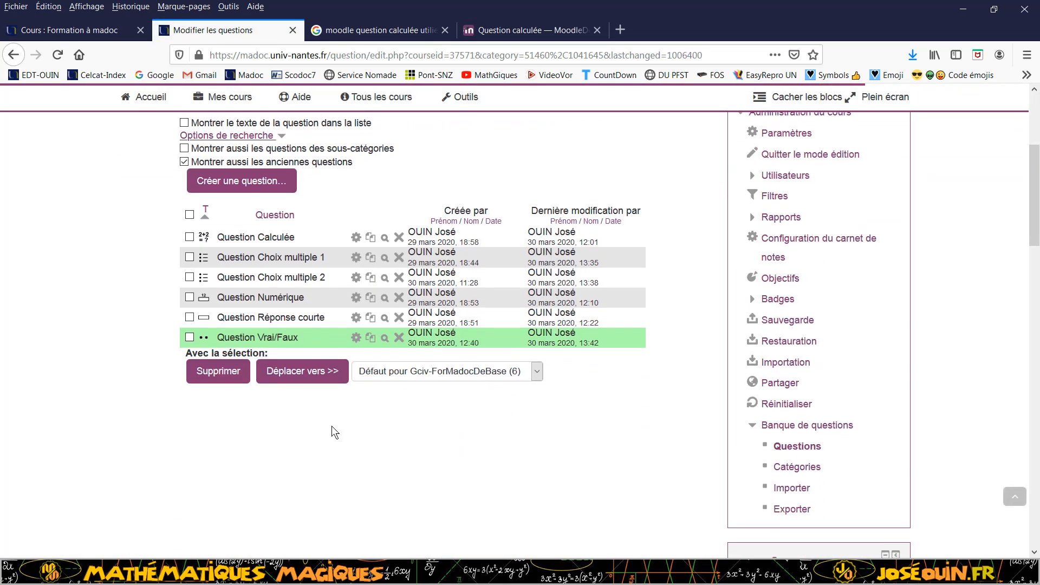
{"action": "scroll", "coordinate": [331, 426], "scroll_direction": "up", "scroll_amount": 2}
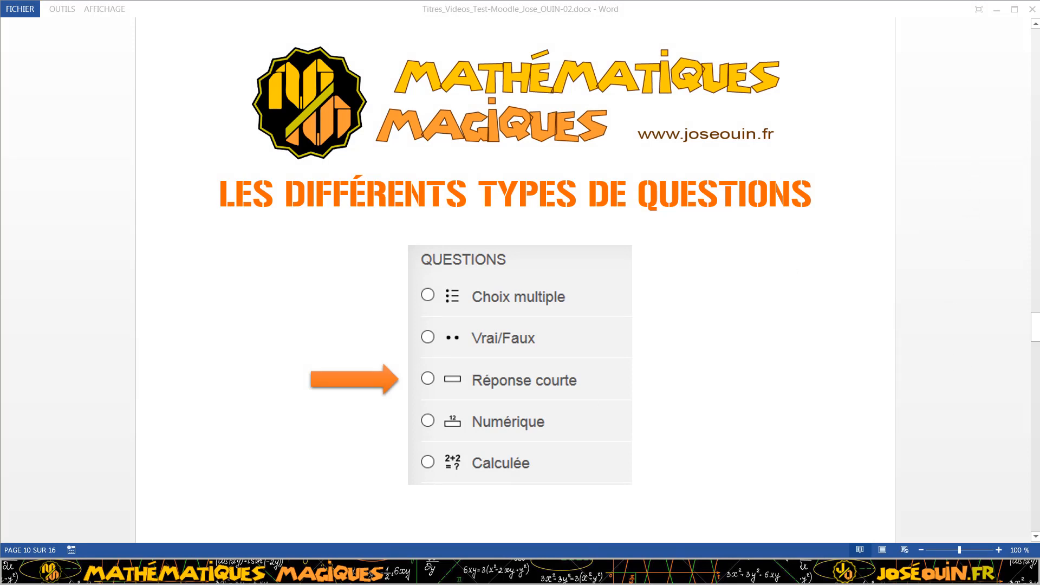
- Switch from the Word document to the Formation Madoc course in Firefox and open its question bank
{"action": "mouse_move", "coordinate": [199, 572]}
{"action": "left_click", "coordinate": [217, 526]}
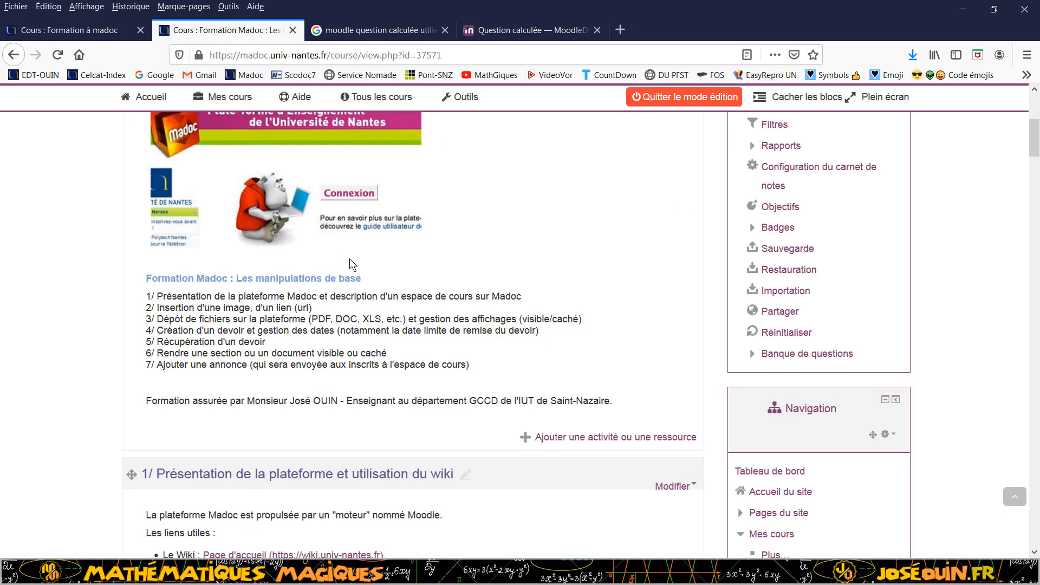
{"action": "scroll", "coordinate": [448, 267], "scroll_direction": "up", "scroll_amount": 3}
{"action": "scroll", "coordinate": [448, 268], "scroll_direction": "up", "scroll_amount": 3}
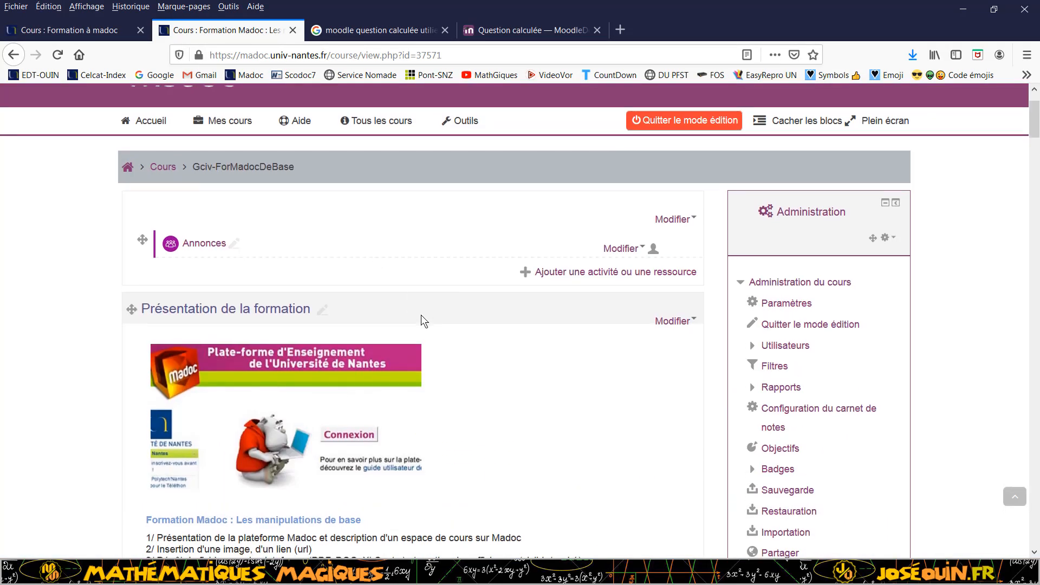
{"action": "scroll", "coordinate": [421, 314], "scroll_direction": "down", "scroll_amount": 3}
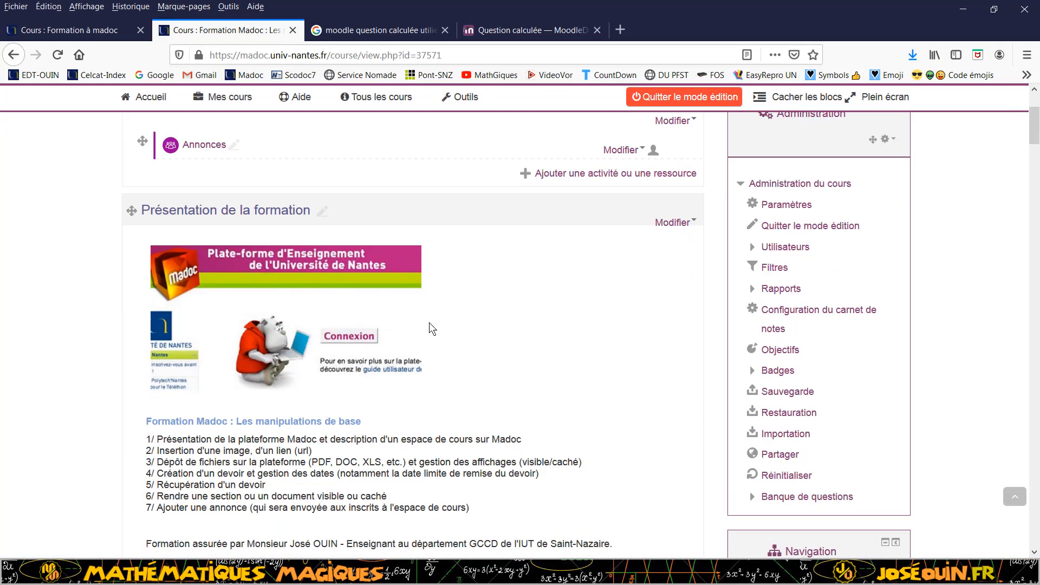
{"action": "left_click", "coordinate": [785, 498]}
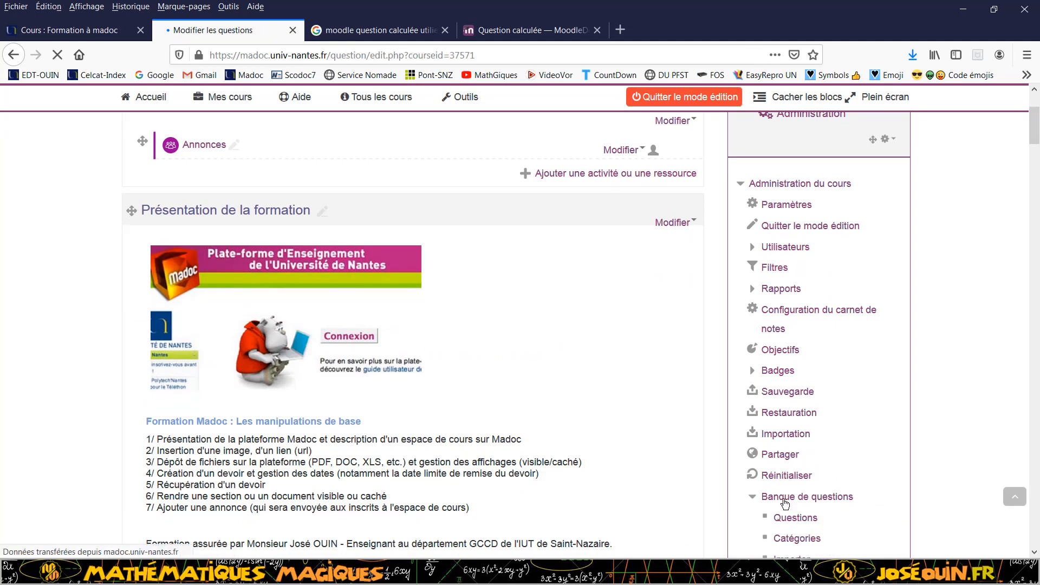
{"action": "scroll", "coordinate": [392, 459], "scroll_direction": "down", "scroll_amount": 3}
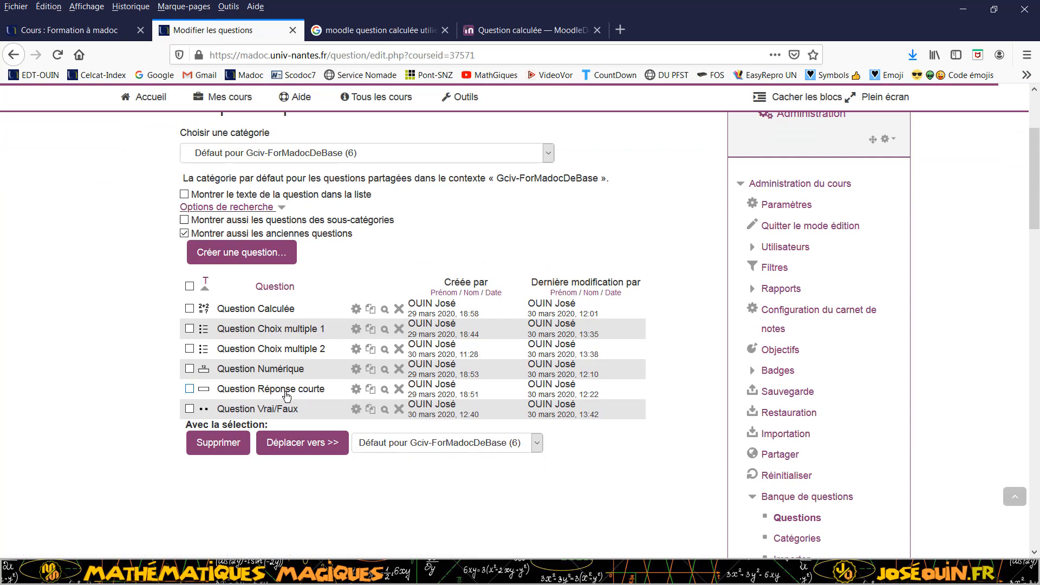
- View the description of the Réponse courte type in the question type chooser and leave without adding a question
{"action": "left_click", "coordinate": [283, 257]}
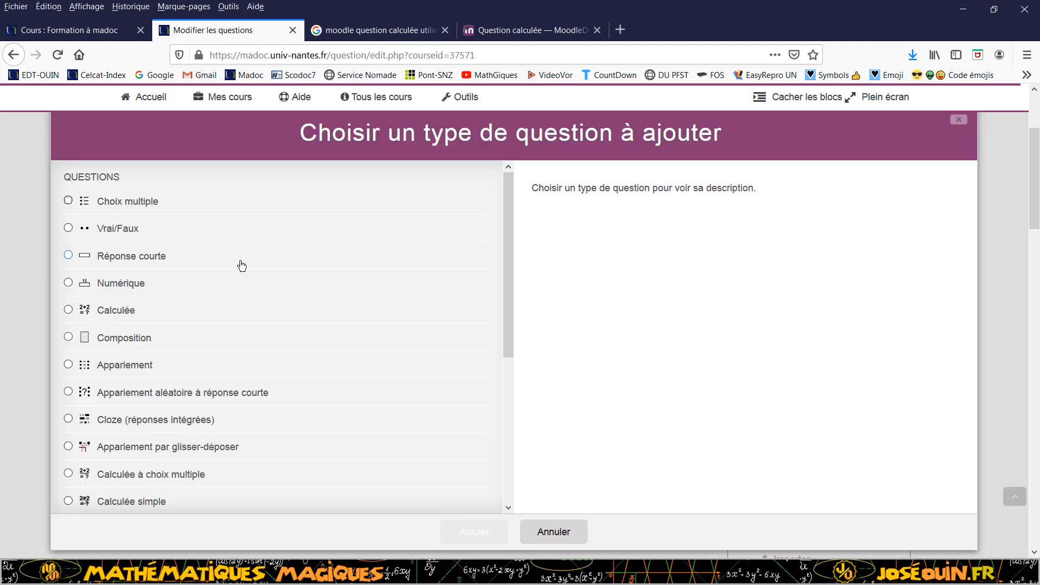
{"action": "left_click", "coordinate": [68, 255]}
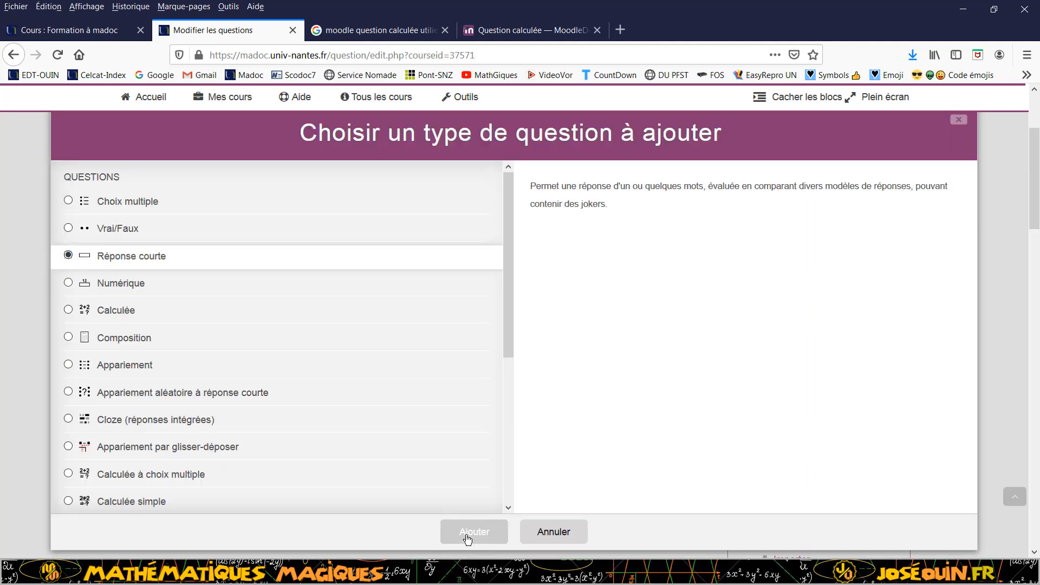
{"action": "left_click", "coordinate": [549, 533]}
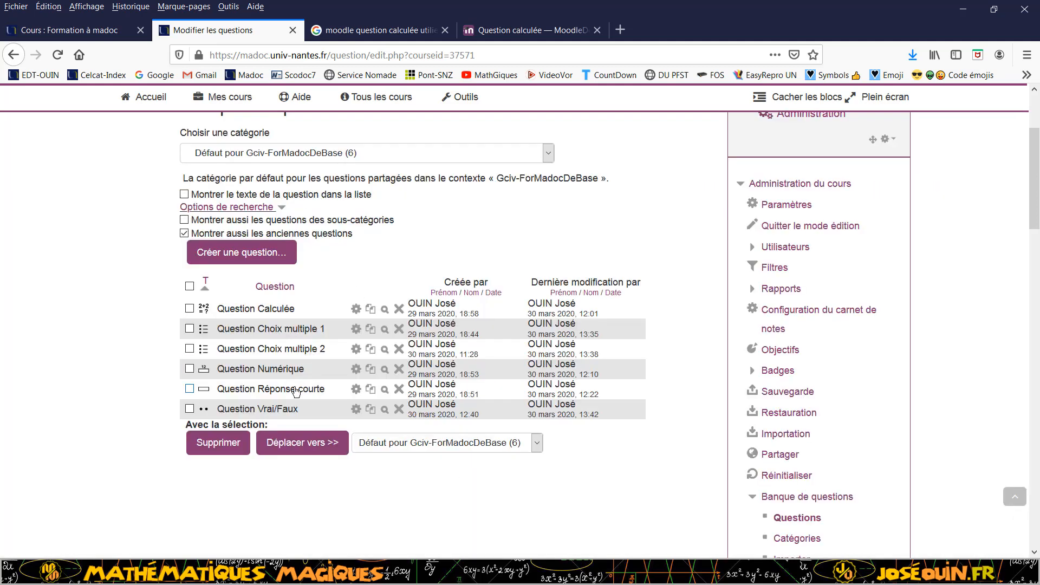
- Open "Question Réponse courte" for editing and review its name, translation prompt and image
{"action": "left_click", "coordinate": [357, 393]}
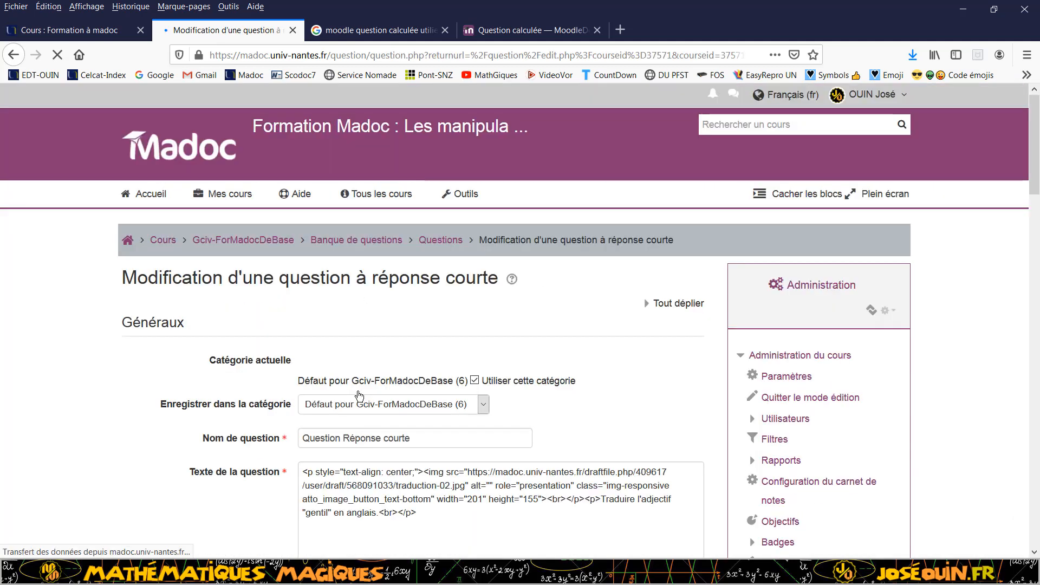
{"action": "scroll", "coordinate": [229, 385], "scroll_direction": "down", "scroll_amount": 3}
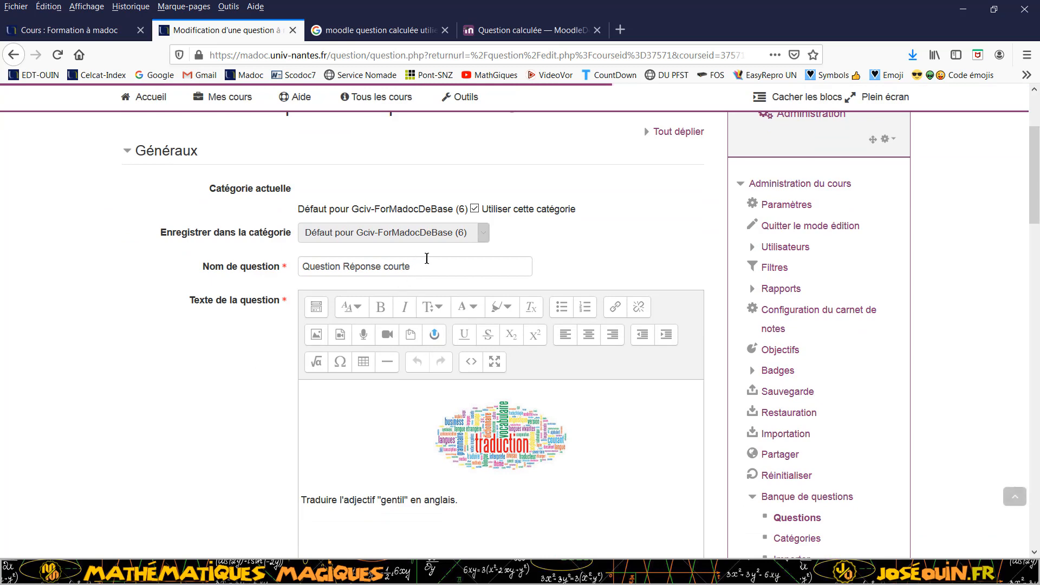
{"action": "triple_click", "coordinate": [401, 267]}
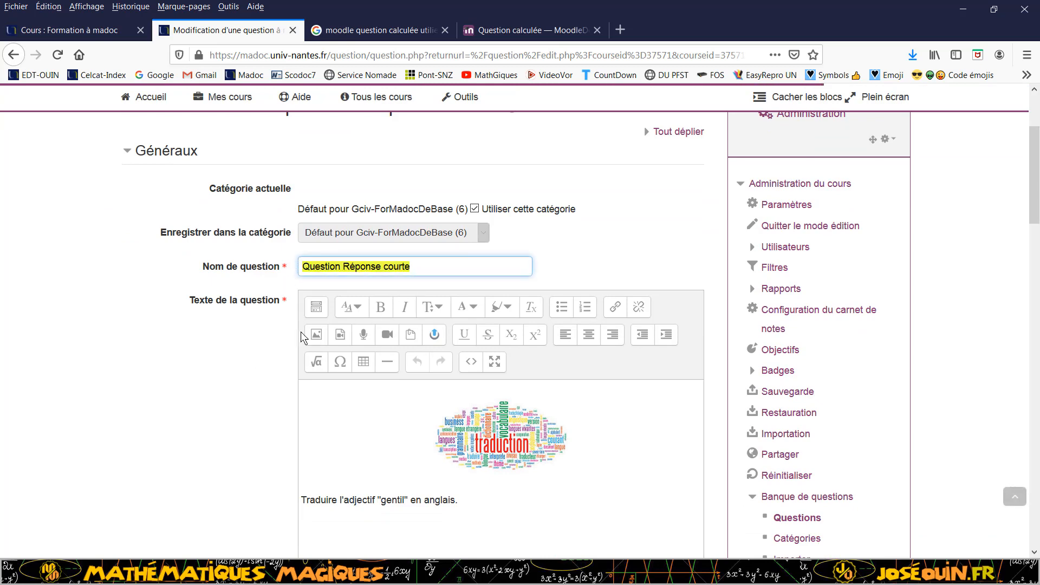
{"action": "scroll", "coordinate": [301, 332], "scroll_direction": "down", "scroll_amount": 3}
{"action": "left_click_drag", "start_coordinate": [477, 362], "coordinate": [296, 347]}
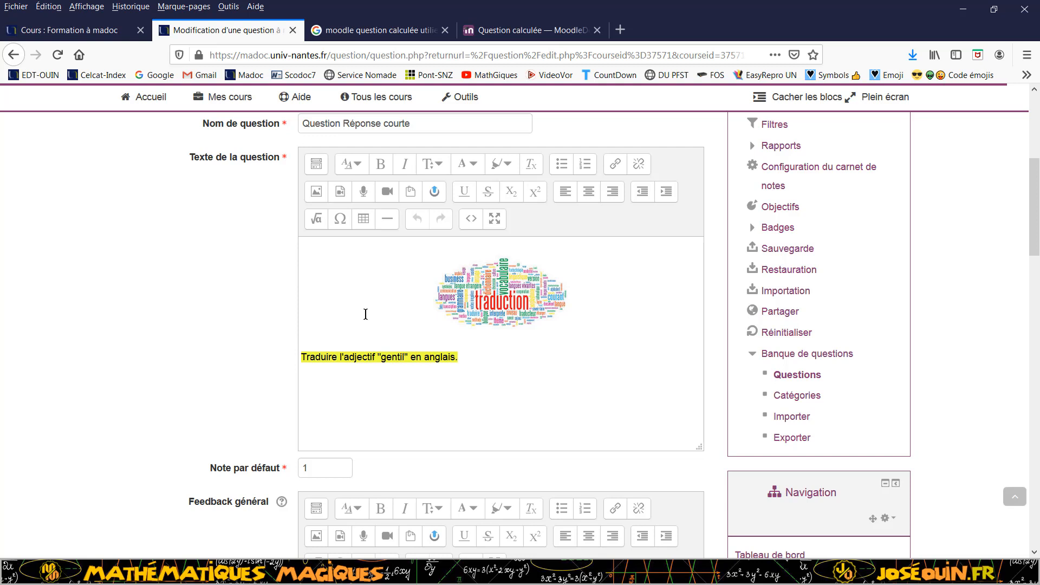
{"action": "scroll", "coordinate": [379, 317], "scroll_direction": "up", "scroll_amount": 2}
{"action": "left_click", "coordinate": [526, 362]}
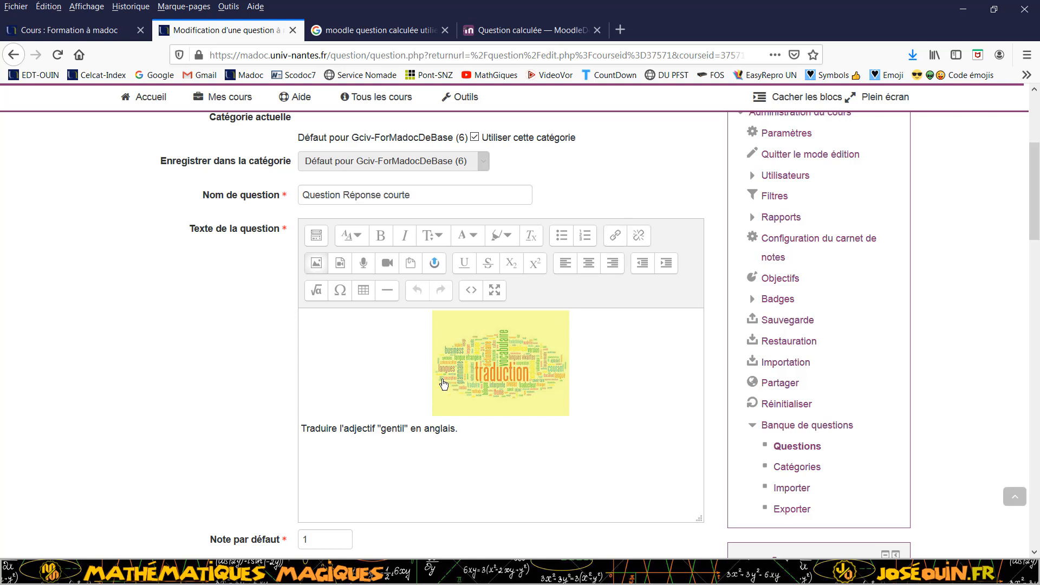
{"action": "left_click", "coordinate": [389, 379]}
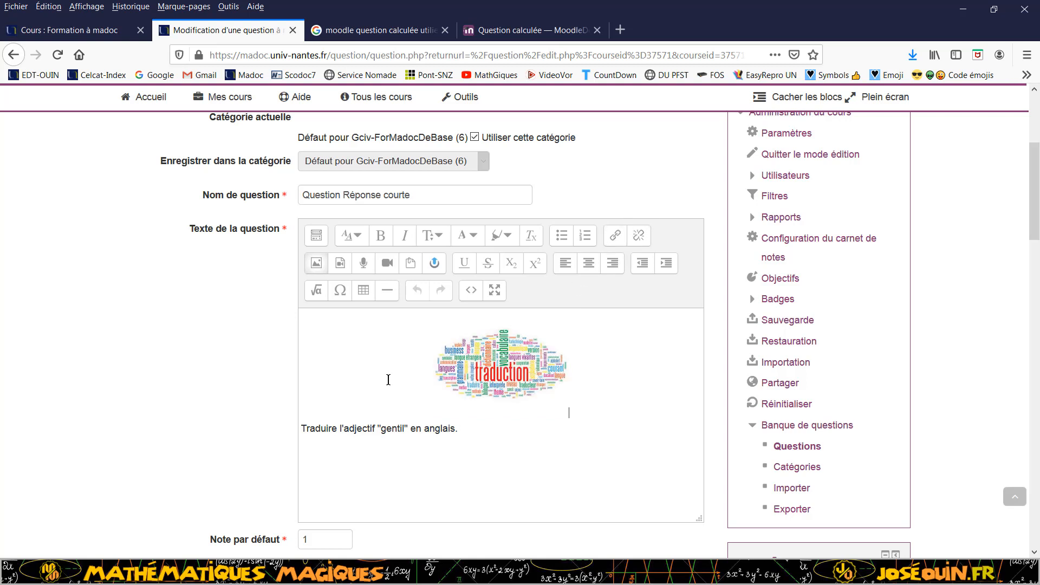
- Review the question's default mark, case sensitivity and both accepted answers with their grades, and save the question
{"action": "scroll", "coordinate": [388, 380], "scroll_direction": "down", "scroll_amount": 6}
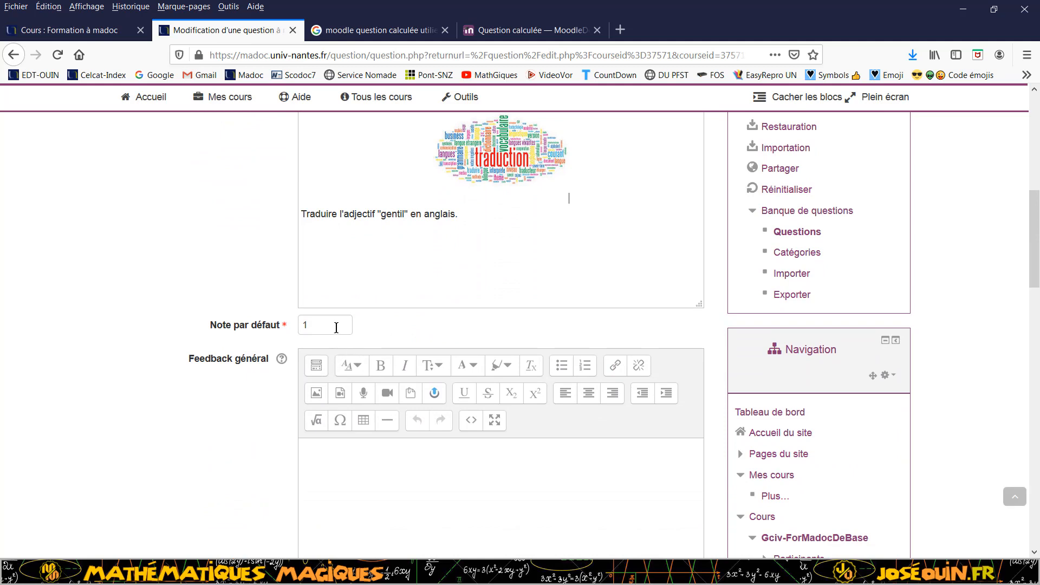
{"action": "scroll", "coordinate": [335, 329], "scroll_direction": "down", "scroll_amount": 10}
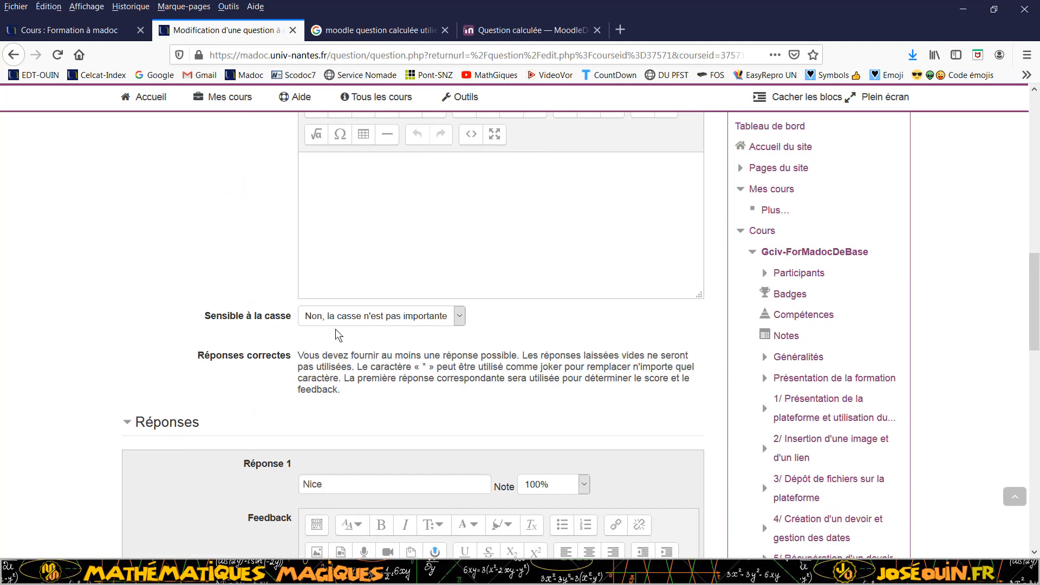
{"action": "scroll", "coordinate": [335, 330], "scroll_direction": "up", "scroll_amount": 12}
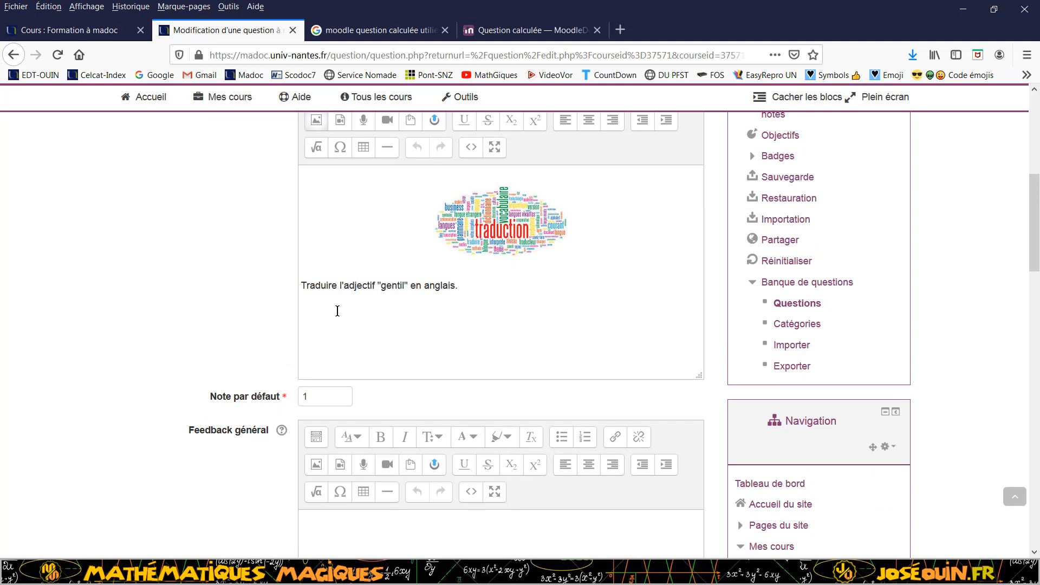
{"action": "scroll", "coordinate": [337, 311], "scroll_direction": "down", "scroll_amount": 10}
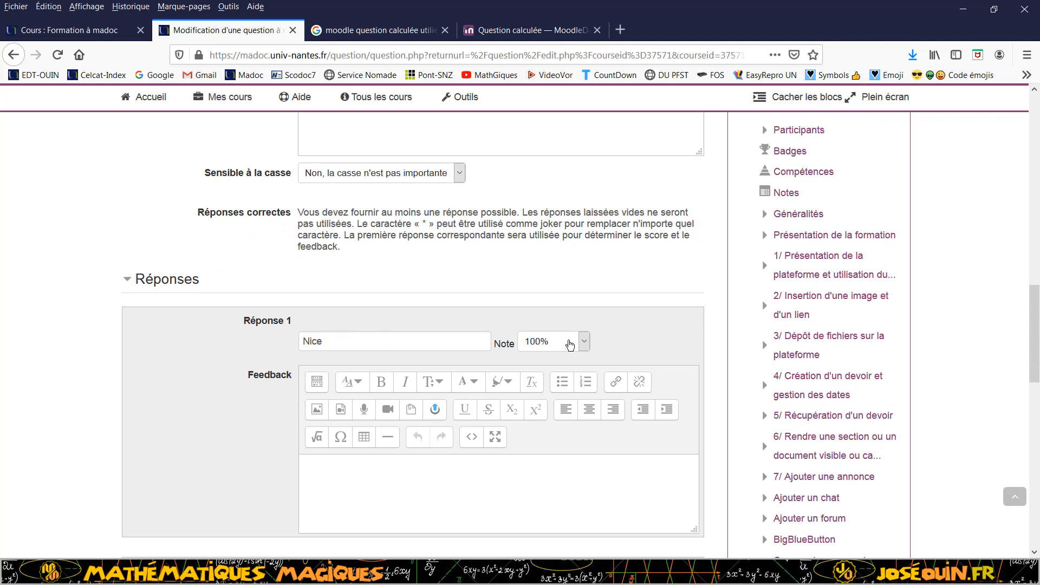
{"action": "scroll", "coordinate": [470, 361], "scroll_direction": "down", "scroll_amount": 4}
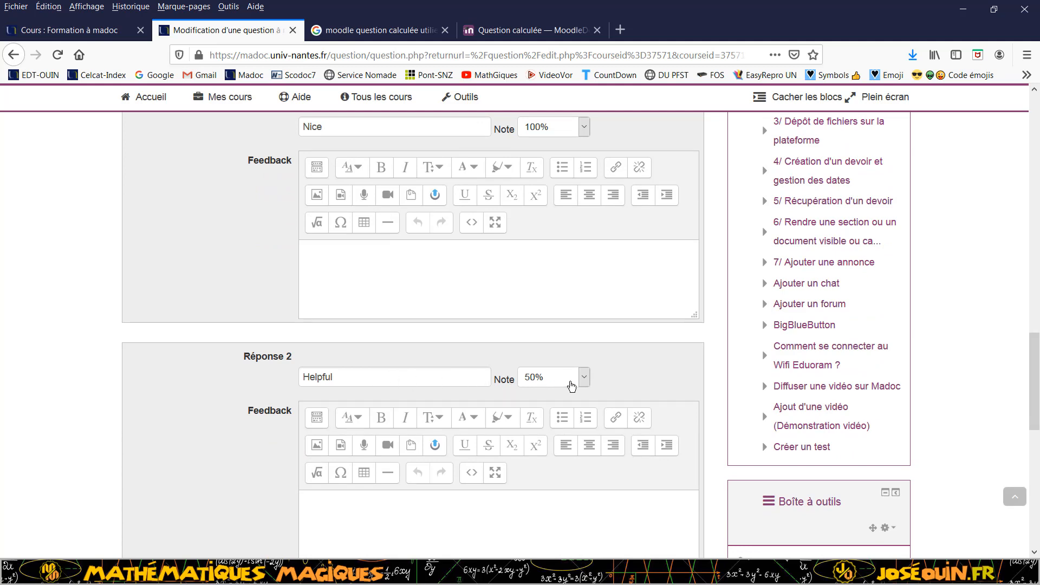
{"action": "scroll", "coordinate": [569, 387], "scroll_direction": "down", "scroll_amount": 3}
{"action": "scroll", "coordinate": [567, 383], "scroll_direction": "up", "scroll_amount": 5}
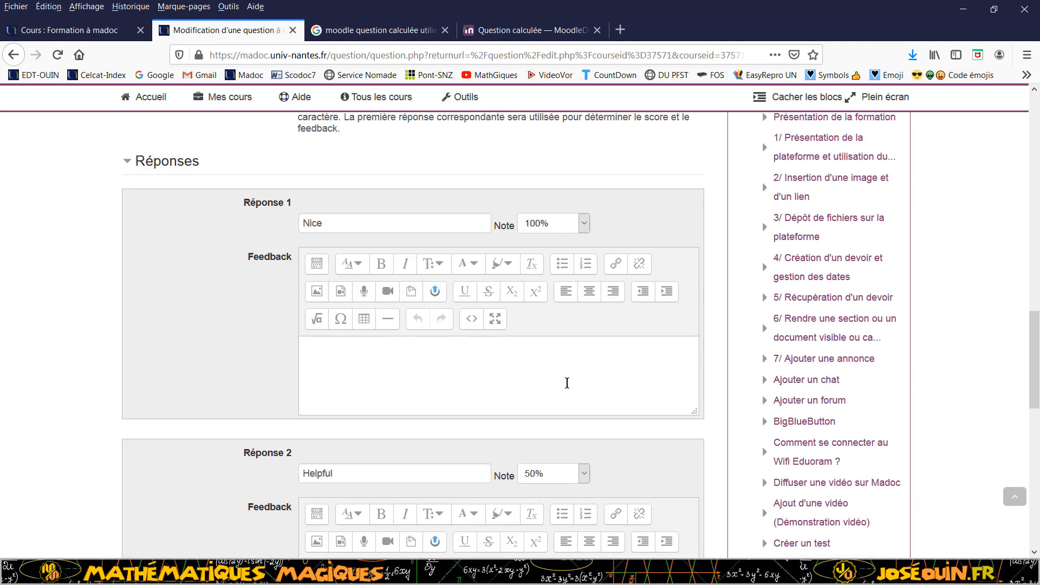
{"action": "scroll", "coordinate": [568, 386], "scroll_direction": "down", "scroll_amount": 3}
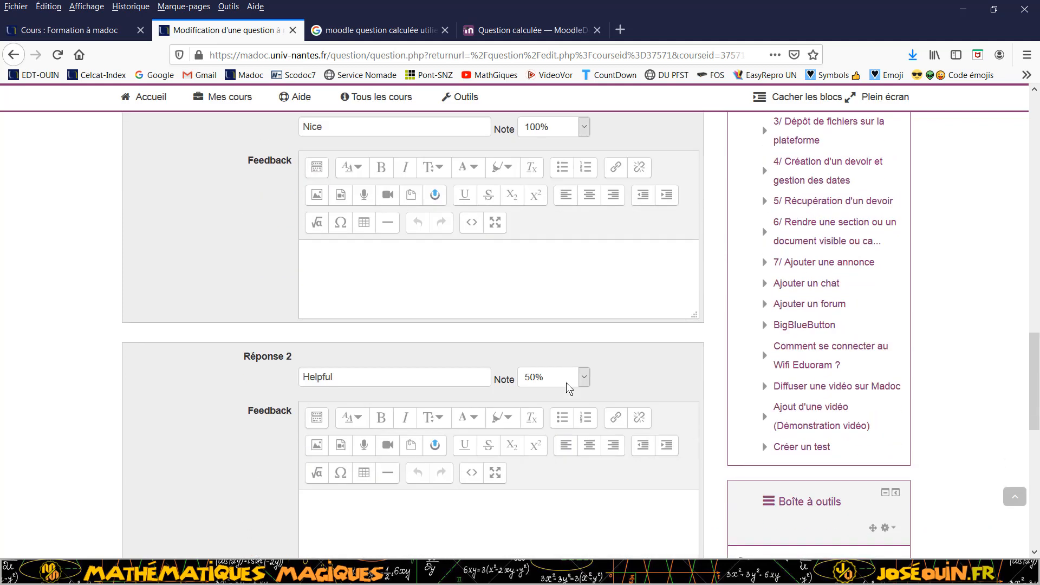
{"action": "scroll", "coordinate": [566, 386], "scroll_direction": "down", "scroll_amount": 3}
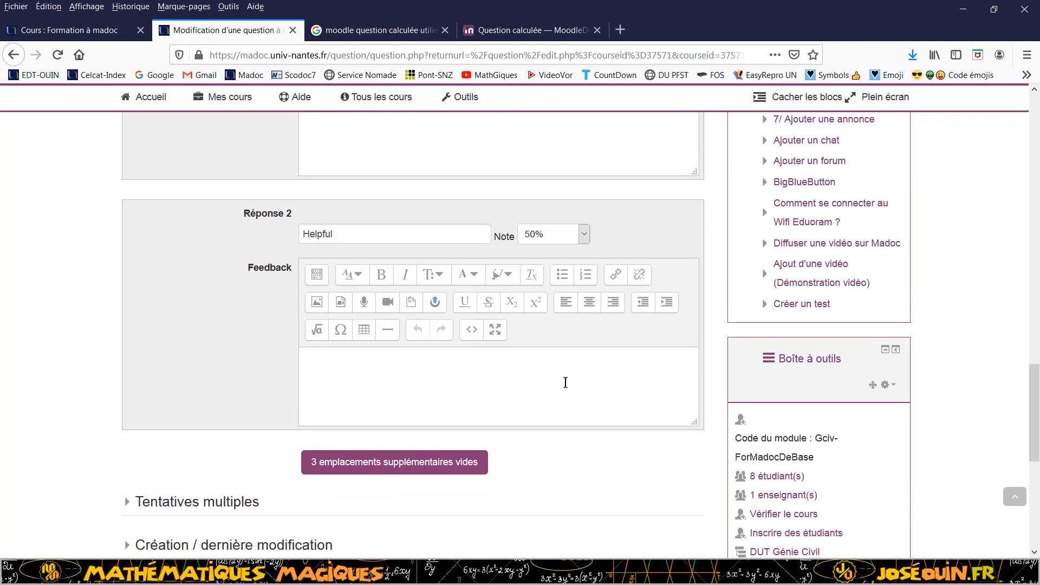
{"action": "scroll", "coordinate": [565, 383], "scroll_direction": "up", "scroll_amount": 4}
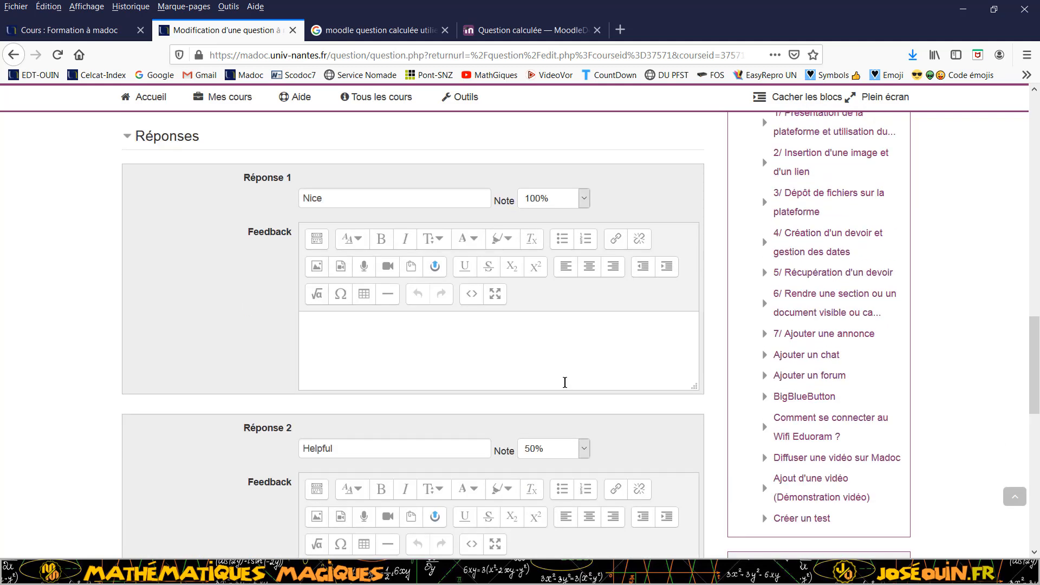
{"action": "scroll", "coordinate": [565, 382], "scroll_direction": "down", "scroll_amount": 5}
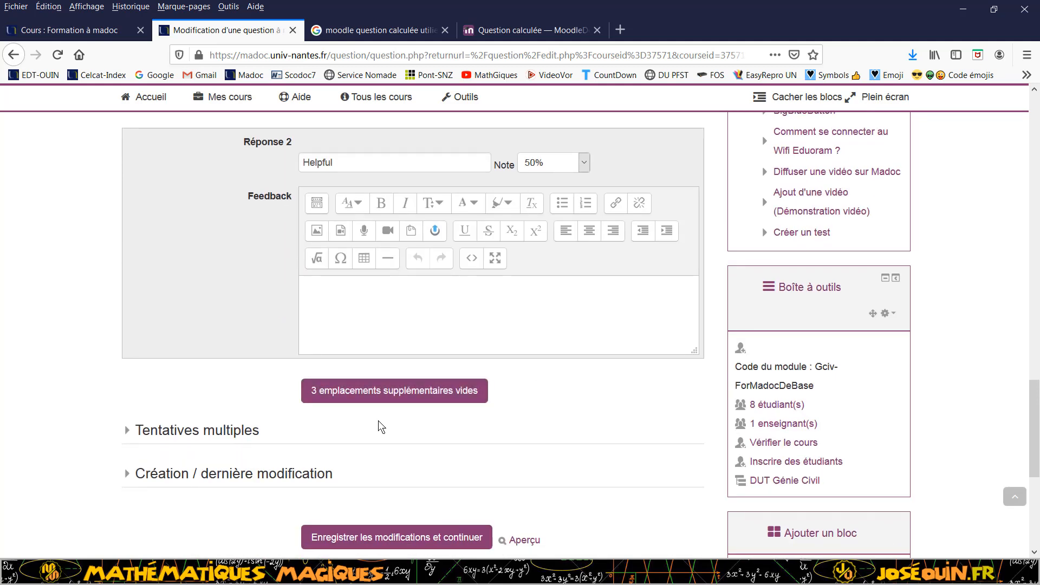
{"action": "scroll", "coordinate": [415, 520], "scroll_direction": "down", "scroll_amount": 3}
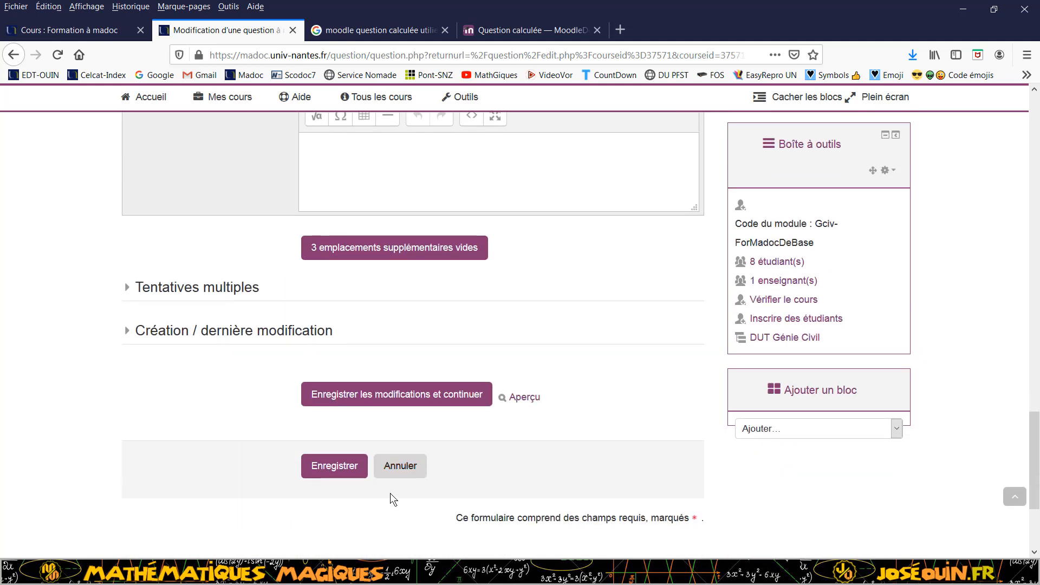
{"action": "left_click", "coordinate": [343, 473]}
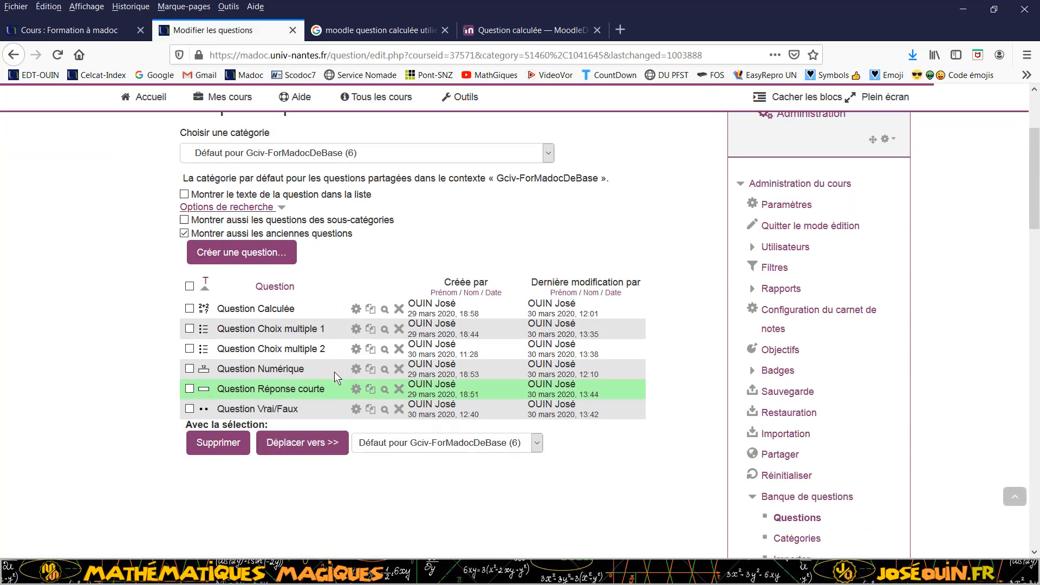
- Preview "Question Réponse courte" and check the lowercase answer "nice"
{"action": "left_click", "coordinate": [384, 390]}
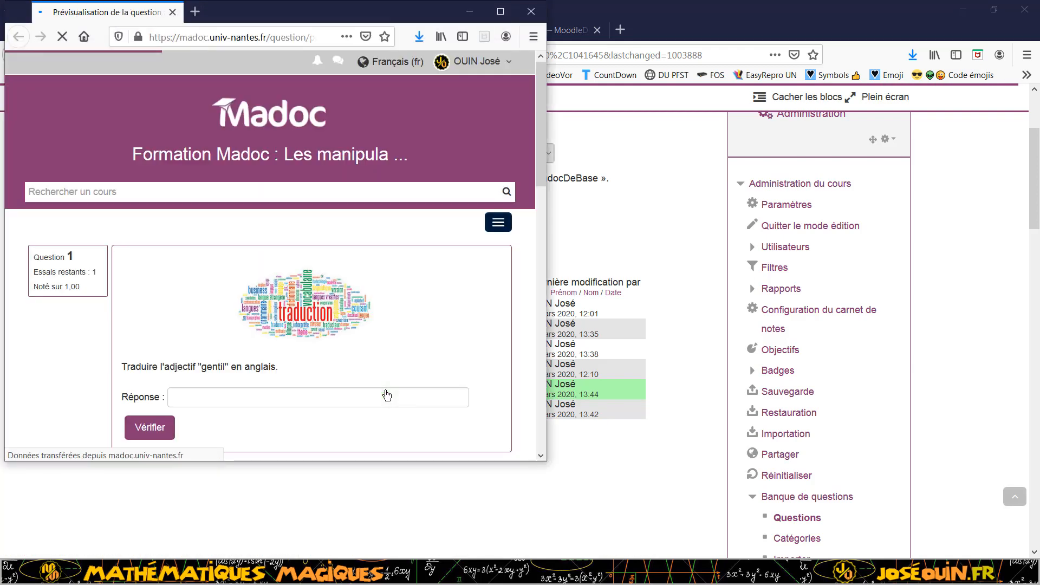
{"action": "scroll", "coordinate": [332, 387], "scroll_direction": "down", "scroll_amount": 2}
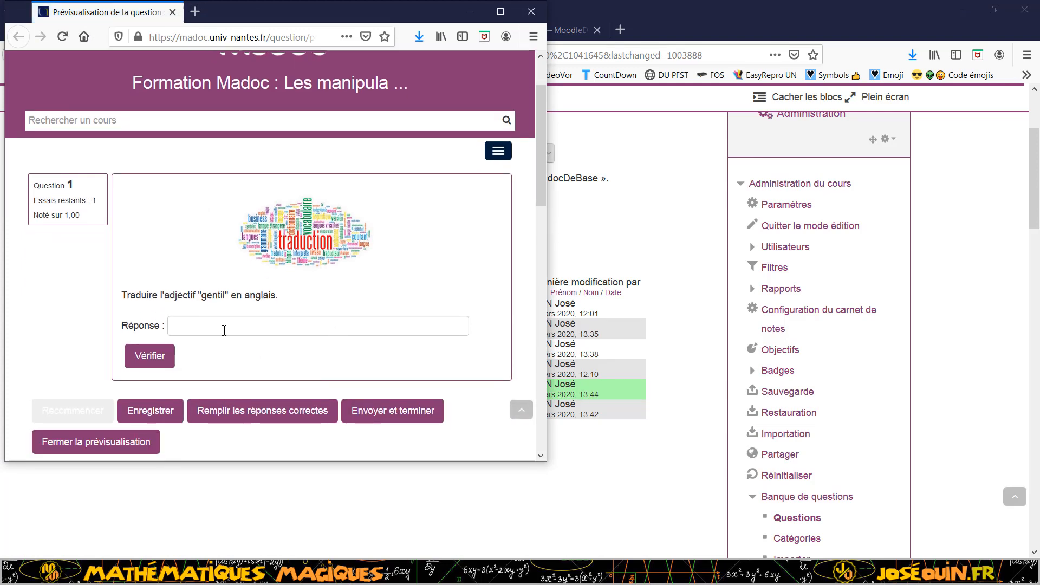
{"action": "left_click", "coordinate": [192, 327]}
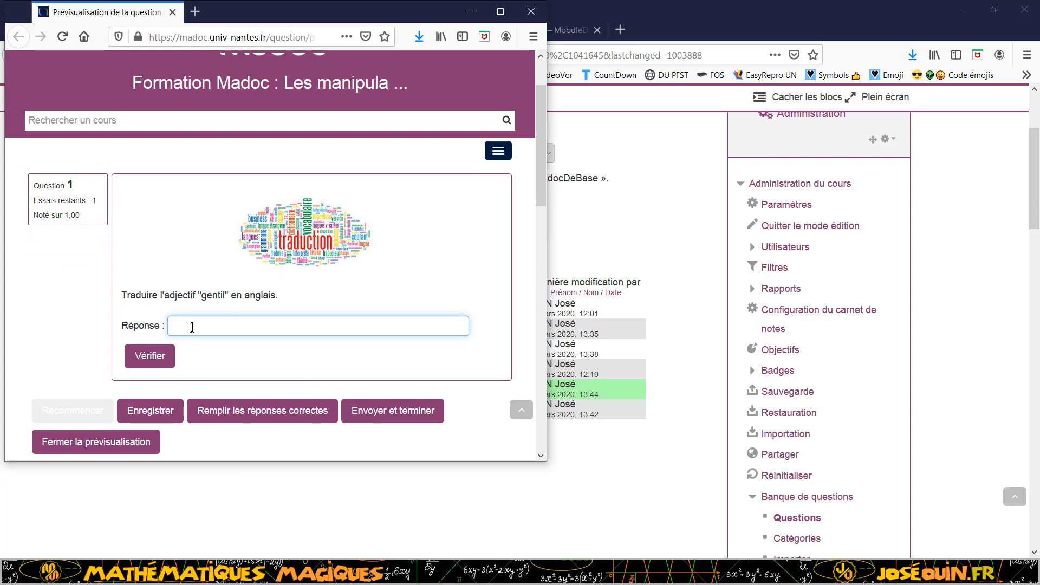
{"action": "type", "text": "nice"}
{"action": "left_click", "coordinate": [141, 351]}
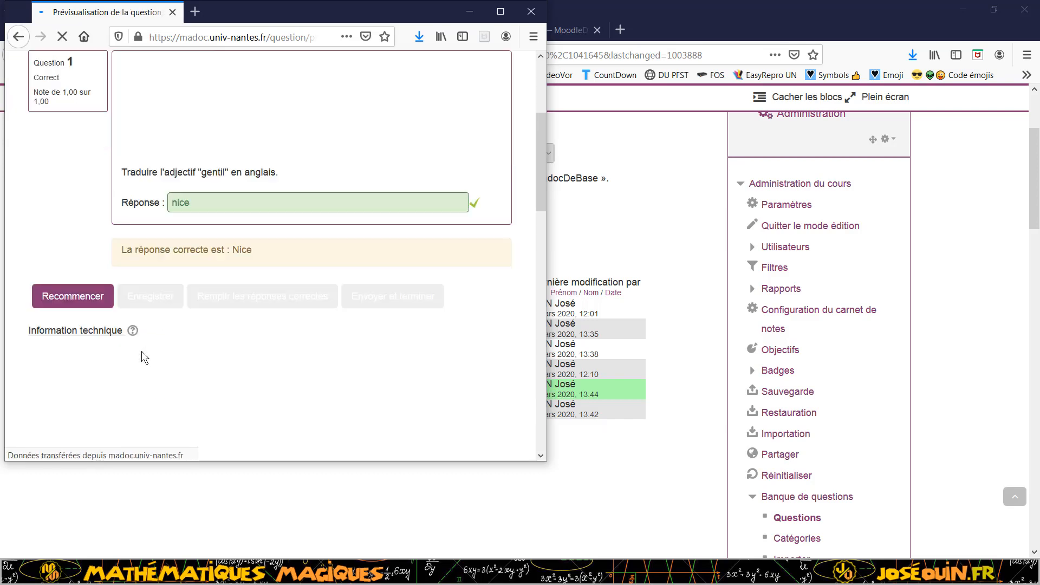
- Restart the preview, check the uppercase answer "NICE" and close the preview window
{"action": "left_click", "coordinate": [91, 447]}
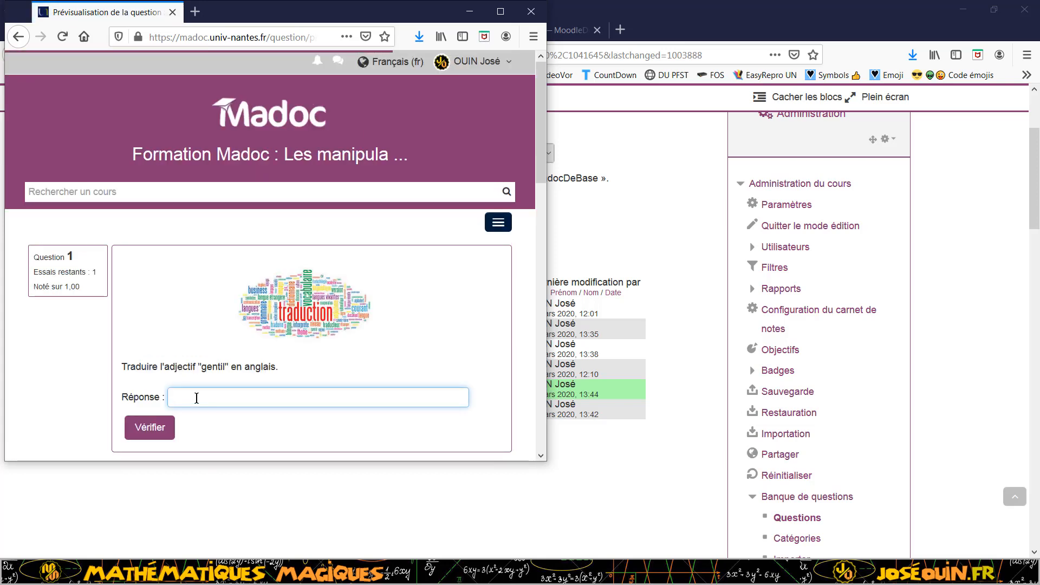
{"action": "type", "text": "Nice"}
{"action": "key", "text": "BackSpace"}
{"action": "key", "text": "BackSpace"}
{"action": "left_click", "coordinate": [155, 429]}
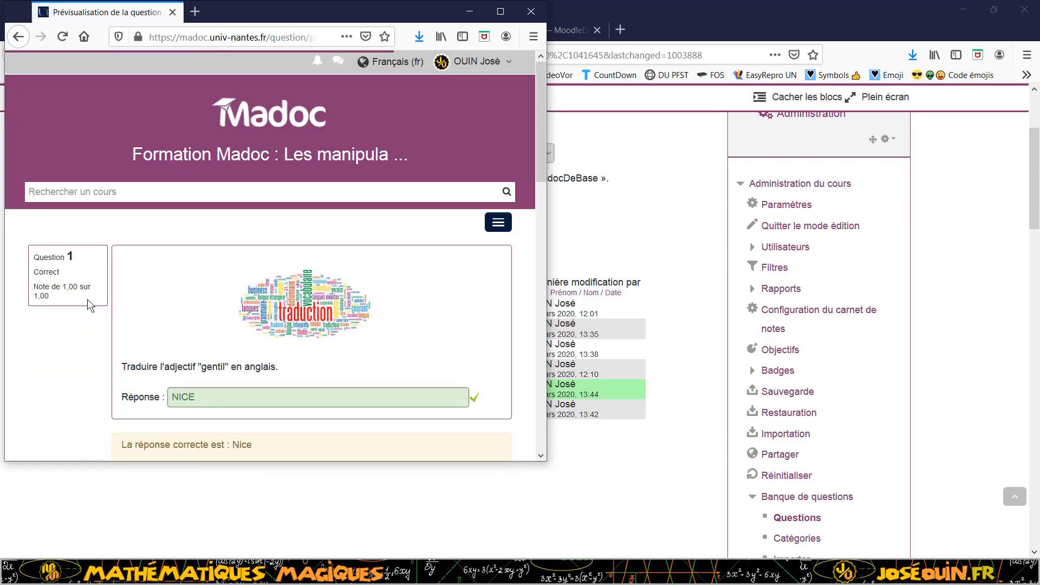
{"action": "left_click", "coordinate": [533, 12]}
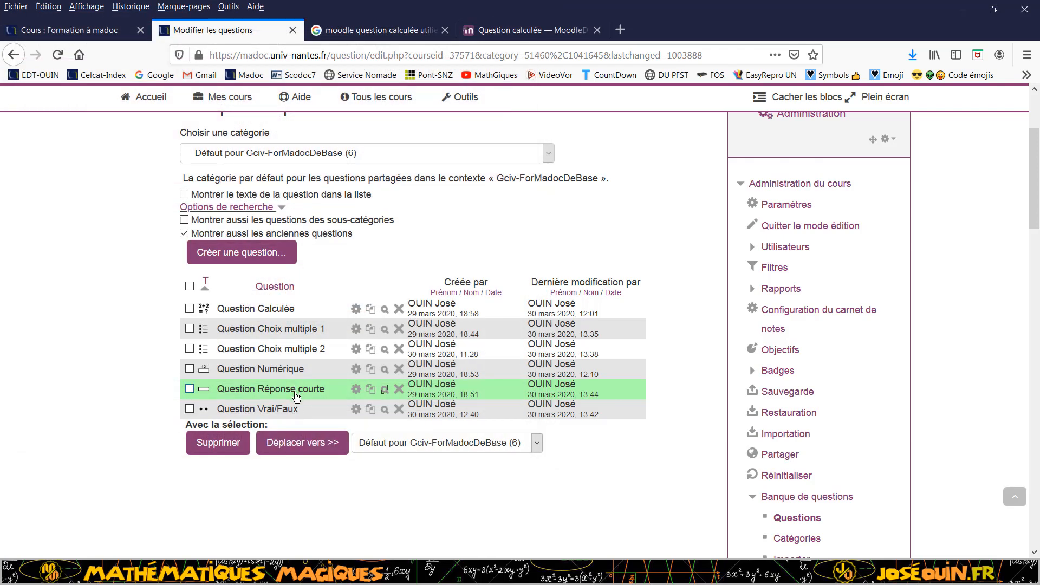
- Reopen "Question Réponse courte" for editing, view the Sensible à la casse options, look over the answers and save the question
{"action": "left_click", "coordinate": [357, 395]}
{"action": "scroll", "coordinate": [337, 405], "scroll_direction": "down", "scroll_amount": 7}
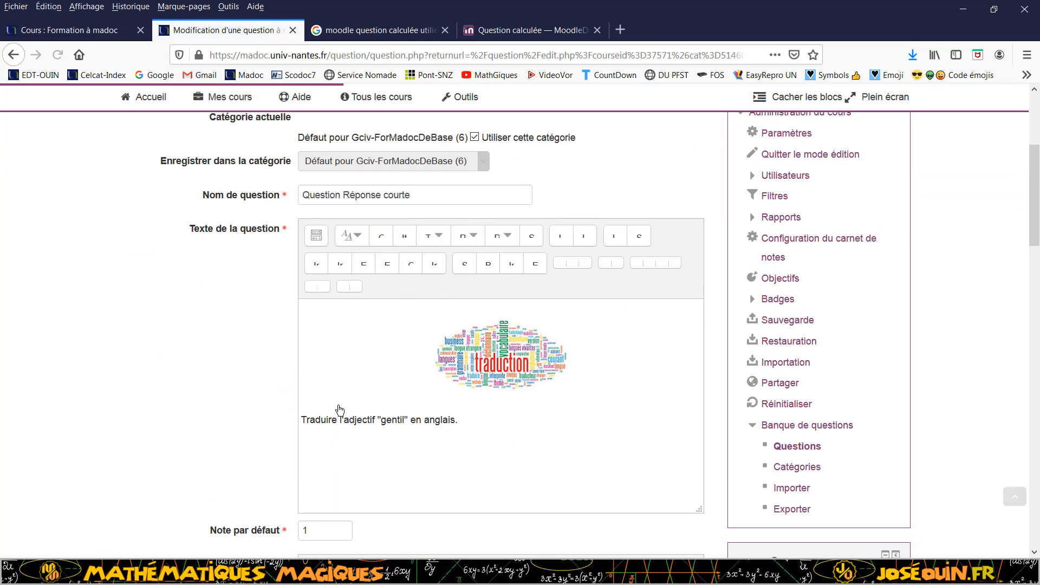
{"action": "scroll", "coordinate": [337, 405], "scroll_direction": "down", "scroll_amount": 5}
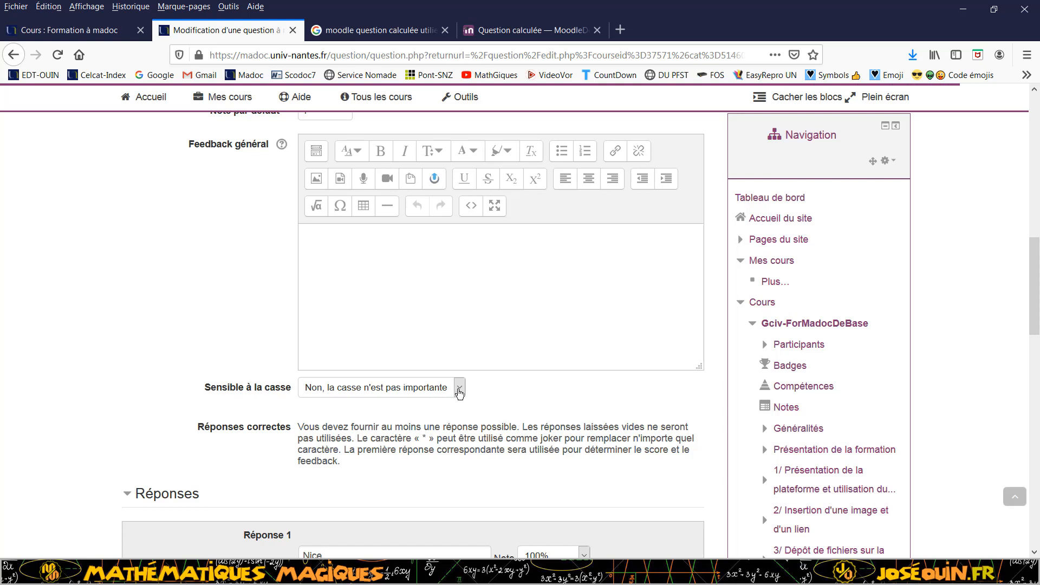
{"action": "left_click", "coordinate": [459, 389]}
{"action": "left_click", "coordinate": [459, 390]}
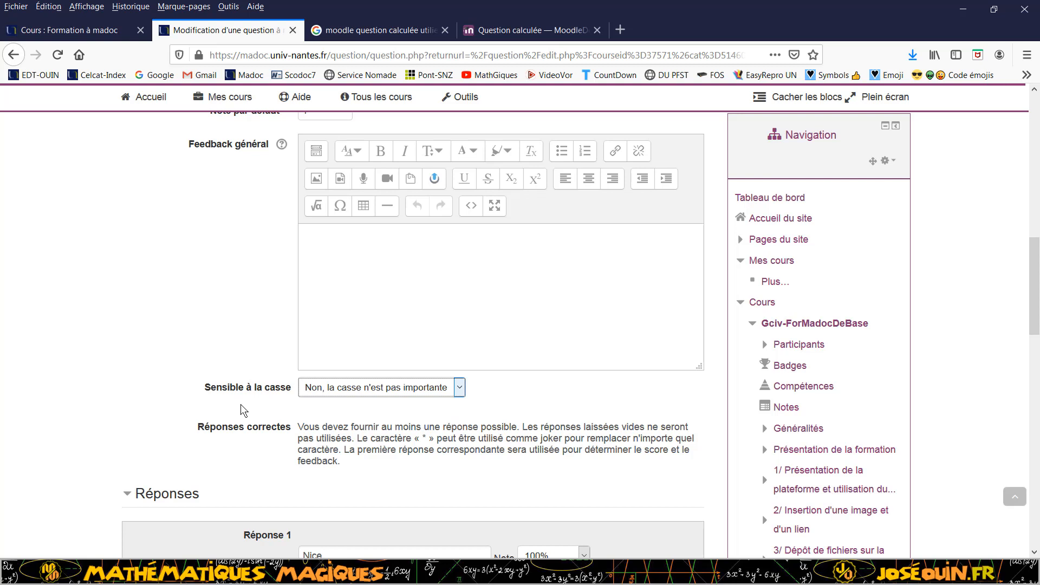
{"action": "scroll", "coordinate": [241, 410], "scroll_direction": "down", "scroll_amount": 3}
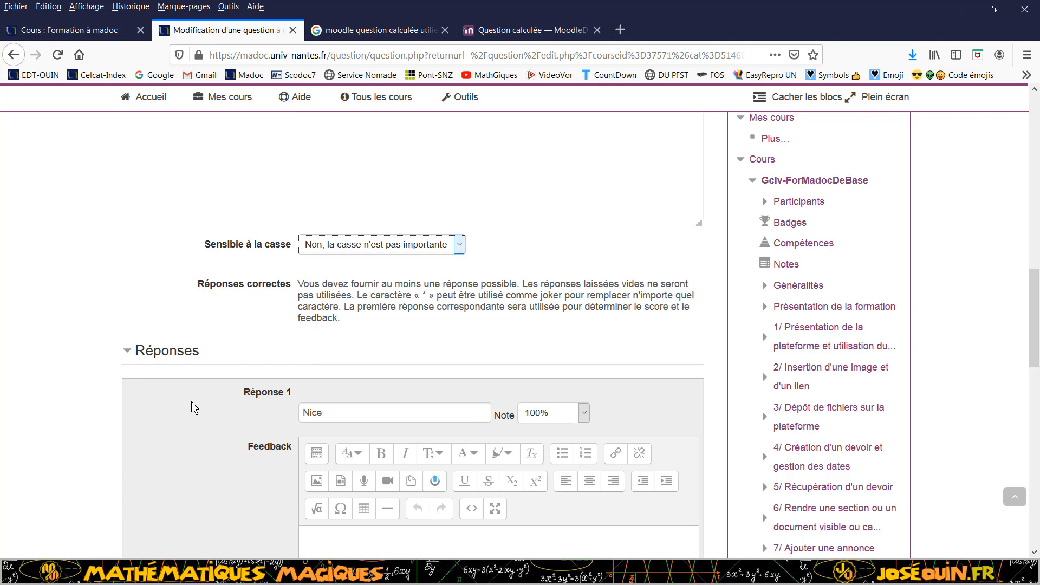
{"action": "scroll", "coordinate": [190, 400], "scroll_direction": "down", "scroll_amount": 9}
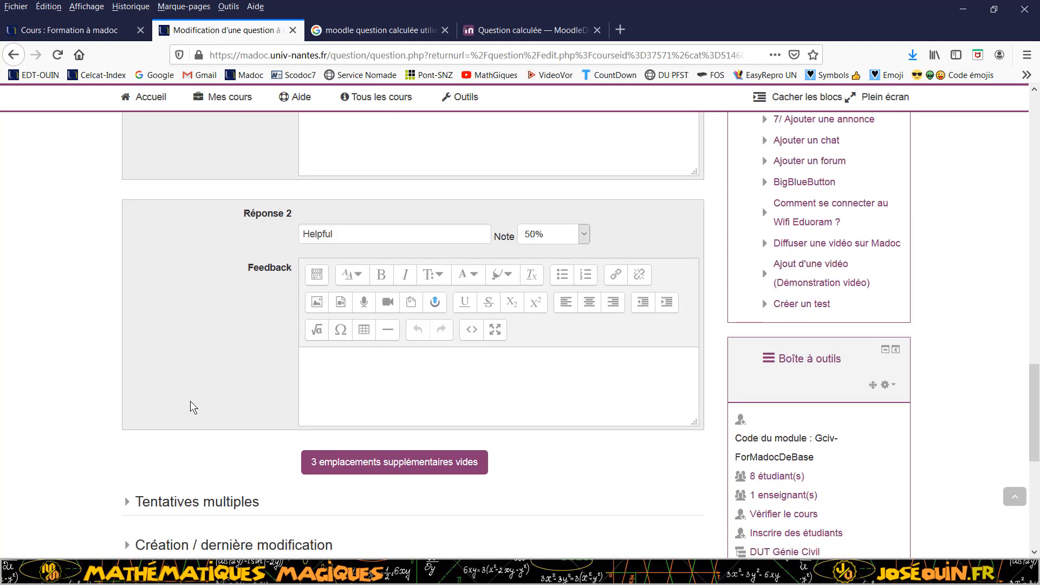
{"action": "scroll", "coordinate": [190, 401], "scroll_direction": "up", "scroll_amount": 20}
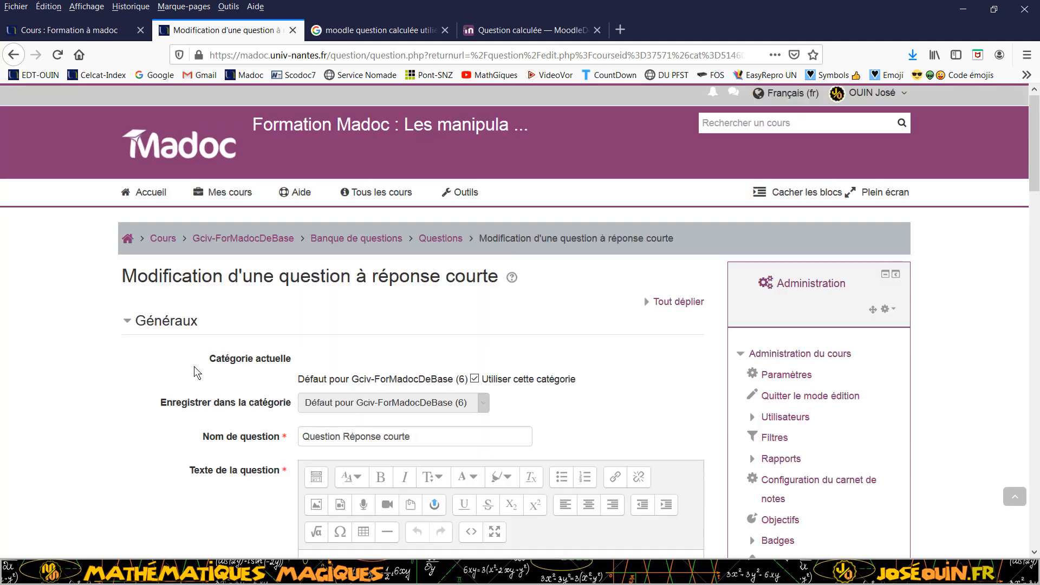
{"action": "scroll", "coordinate": [230, 298], "scroll_direction": "down", "scroll_amount": 20}
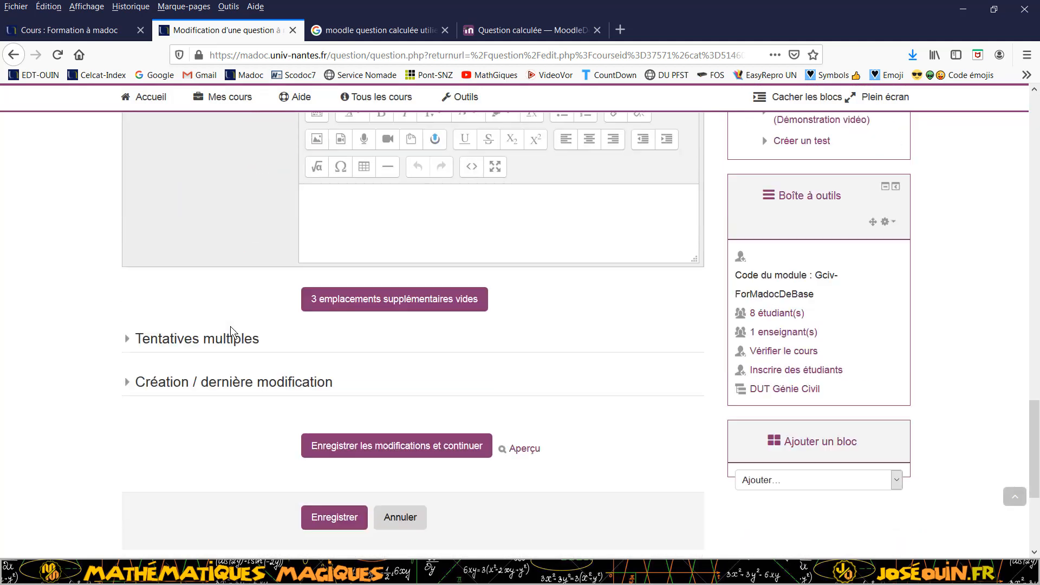
{"action": "left_click", "coordinate": [333, 395]}
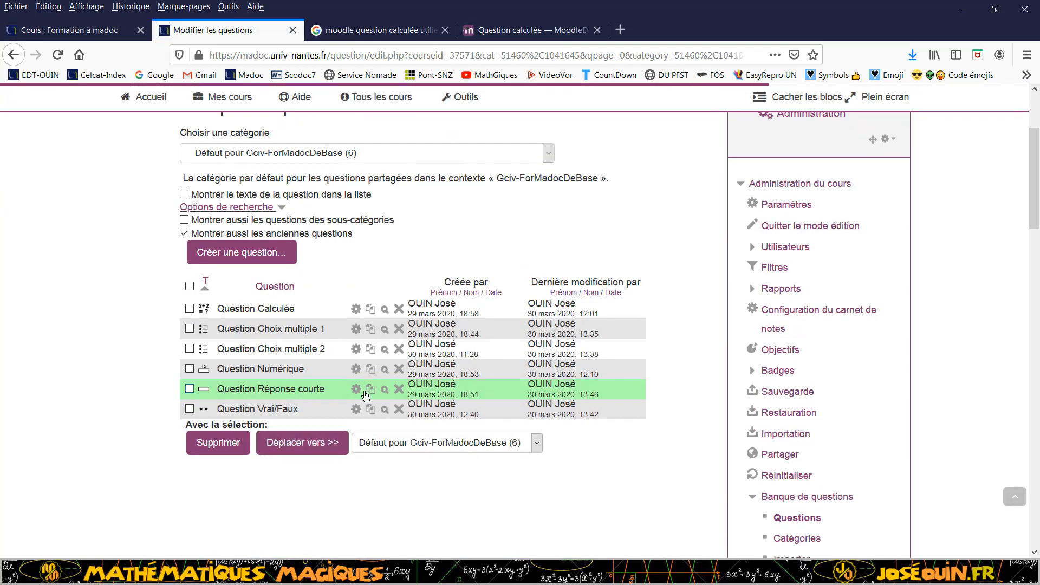
- Preview "Question Réponse courte" again and check the alternative answer "helpful"
{"action": "left_click", "coordinate": [385, 389]}
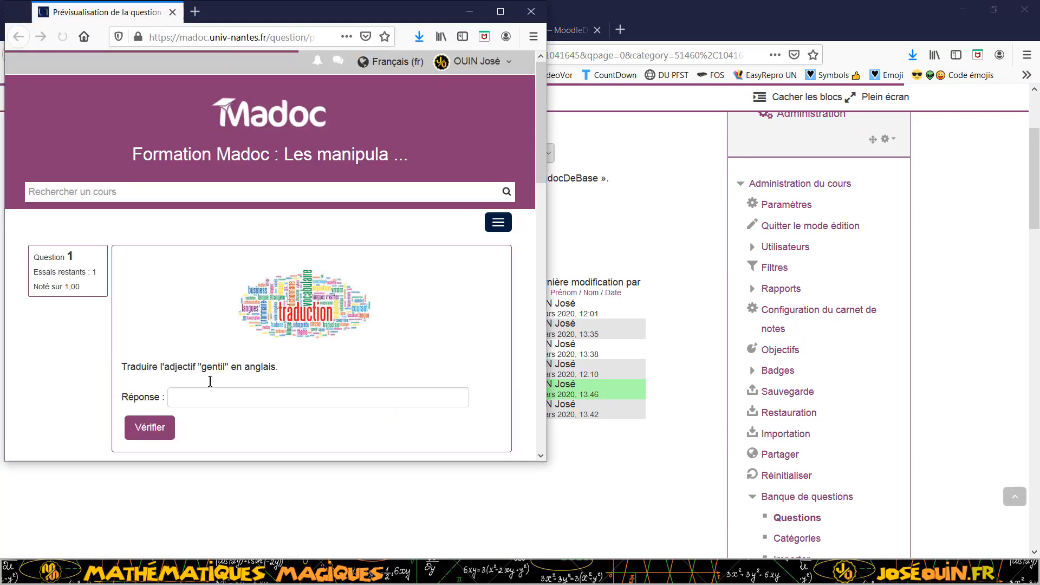
{"action": "left_click", "coordinate": [208, 395]}
{"action": "type", "text": "helpful"}
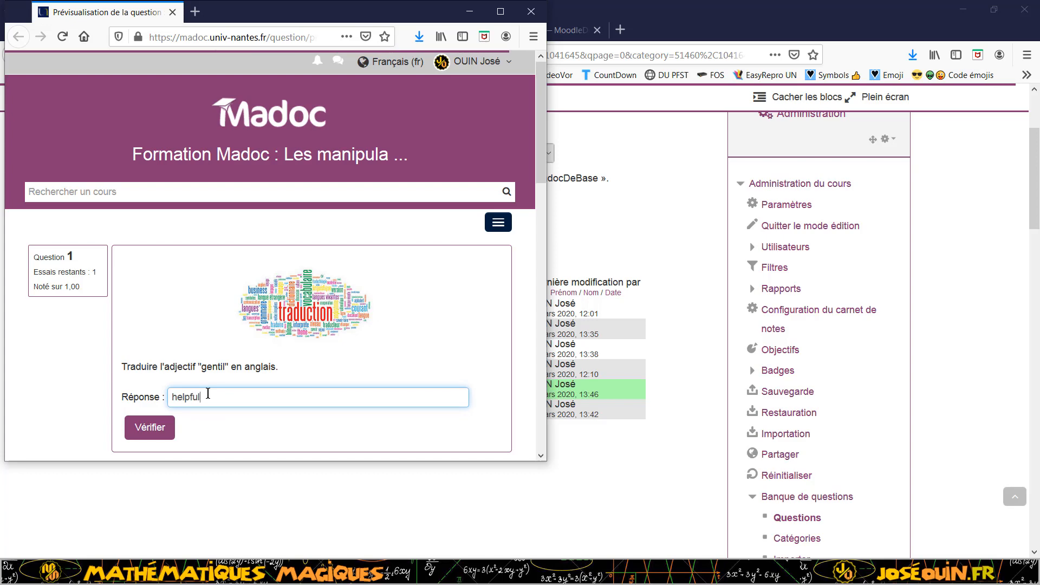
{"action": "left_click", "coordinate": [140, 426]}
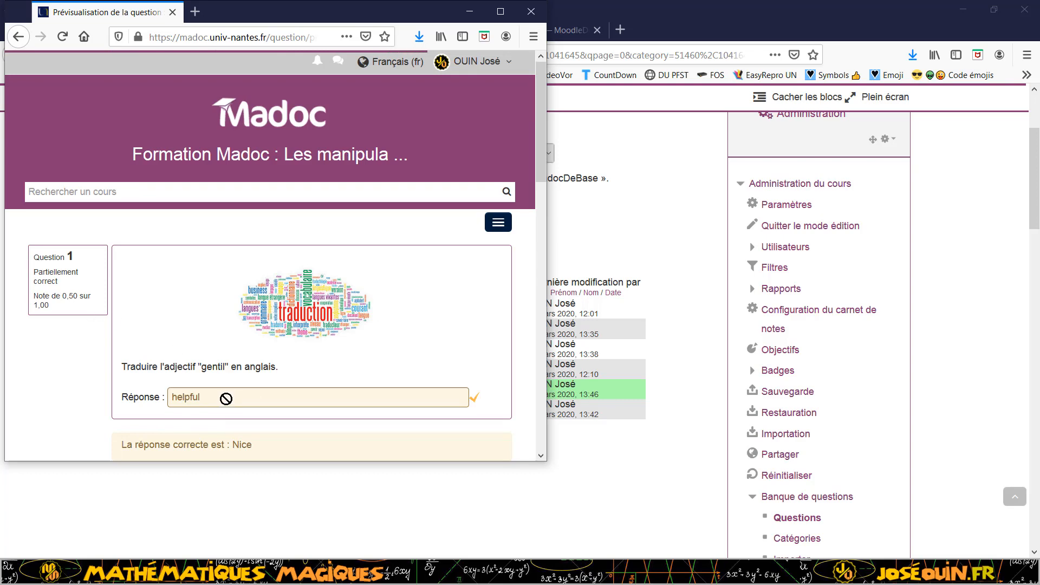
- Restart the preview, check the answer "kindful" and examine the resulting mark and feedback
{"action": "scroll", "coordinate": [163, 394], "scroll_direction": "down", "scroll_amount": 3}
{"action": "left_click", "coordinate": [84, 349]}
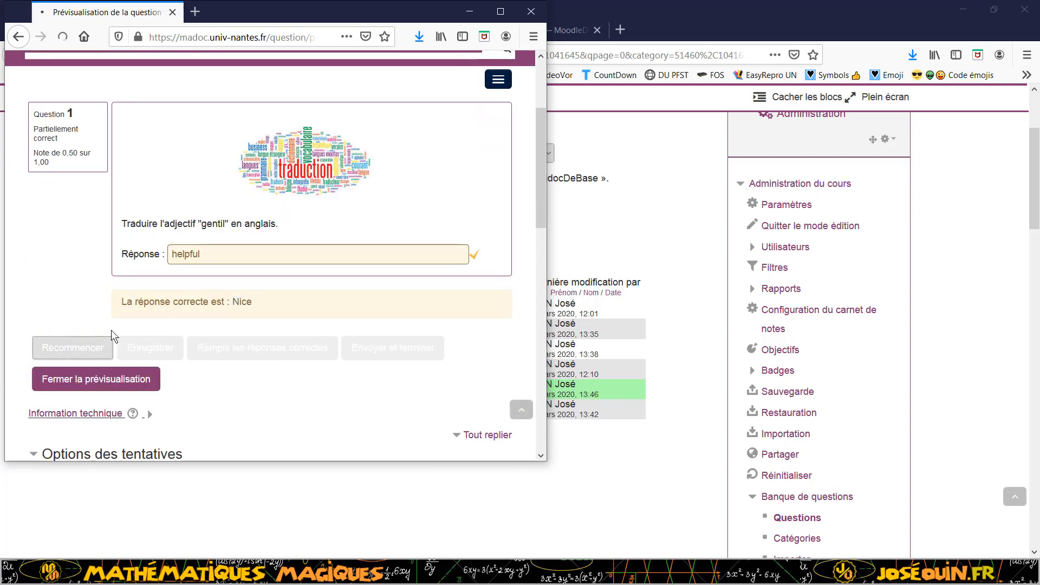
{"action": "left_click", "coordinate": [199, 396]}
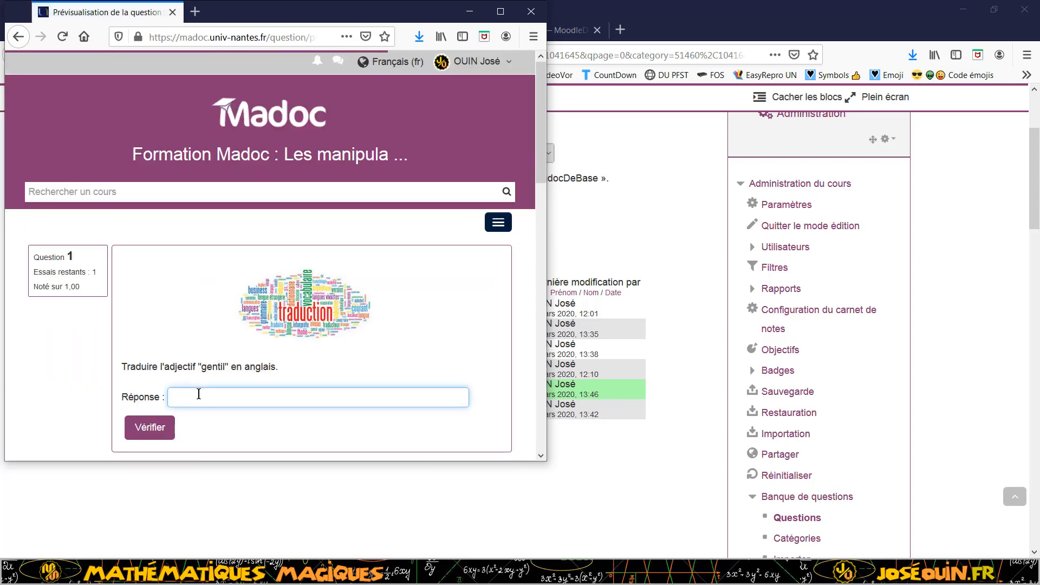
{"action": "type", "text": "kindful"}
{"action": "left_click", "coordinate": [159, 431]}
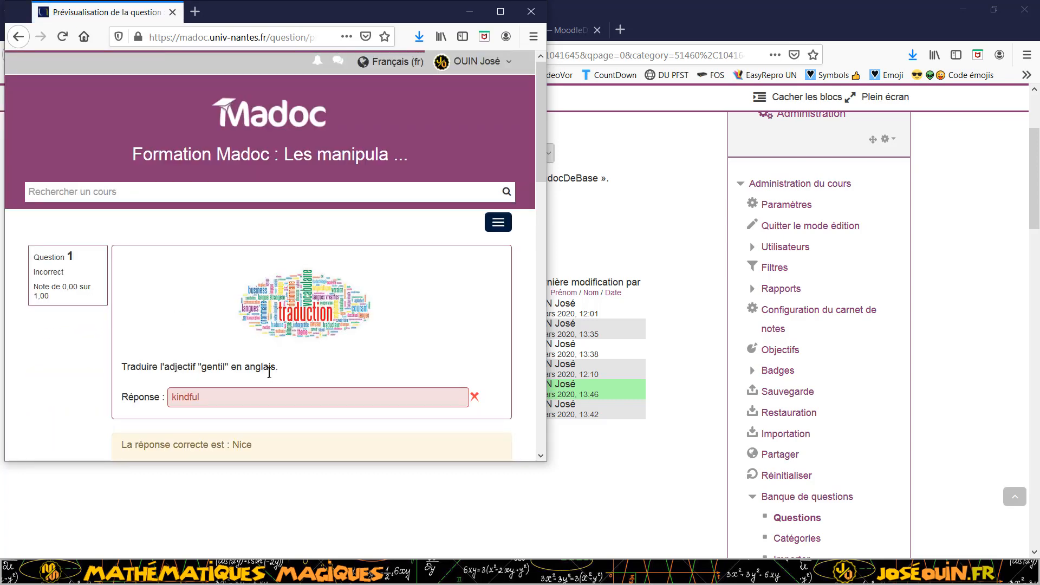
{"action": "scroll", "coordinate": [394, 414], "scroll_direction": "down", "scroll_amount": 2}
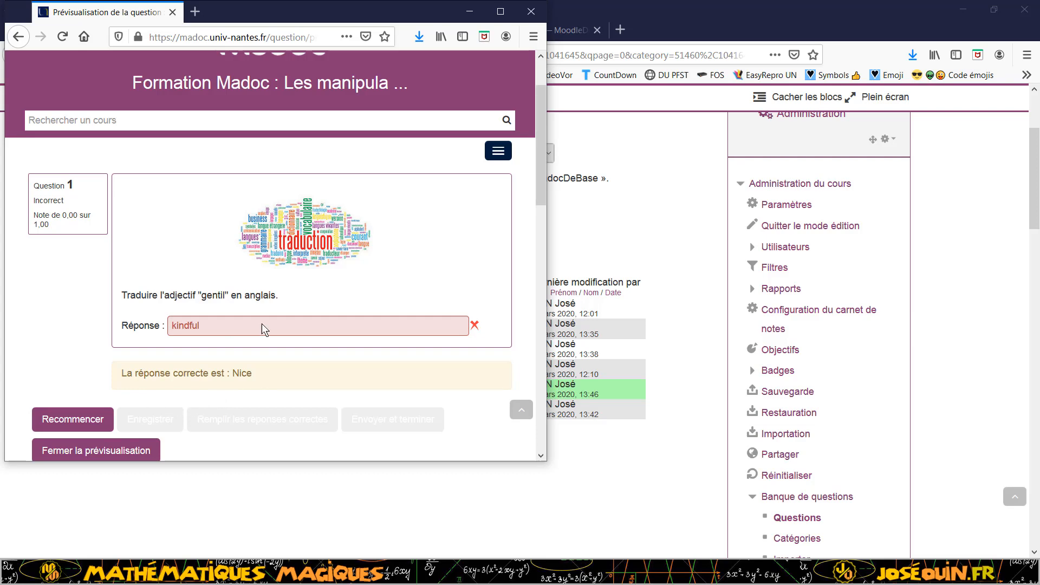
{"action": "scroll", "coordinate": [278, 313], "scroll_direction": "up", "scroll_amount": 2}
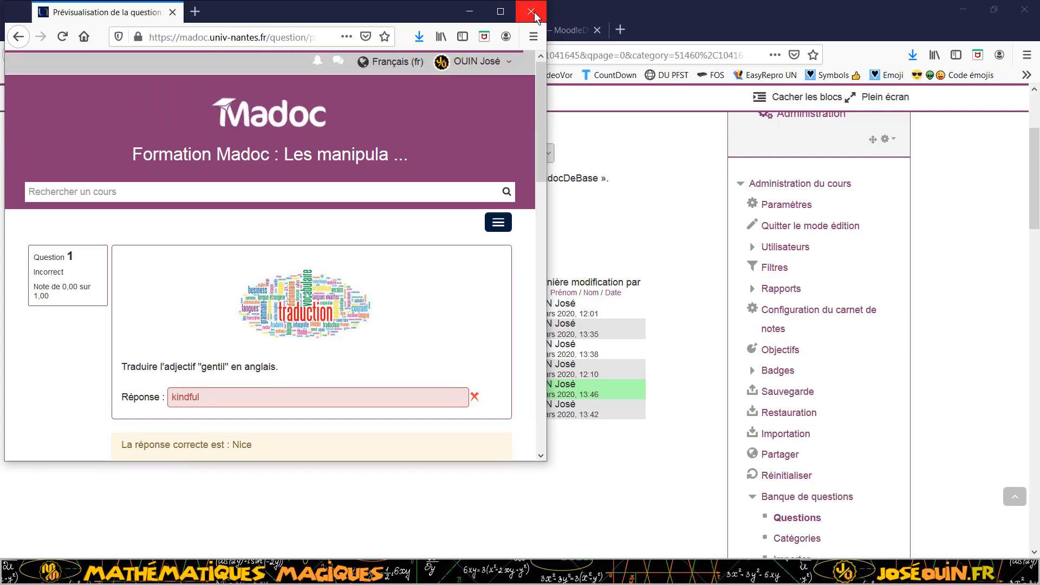
- Close the preview, switch back to the browser and reopen the question bank from the Gciv-ForMadocDeBase course page
{"action": "left_click", "coordinate": [534, 11]}
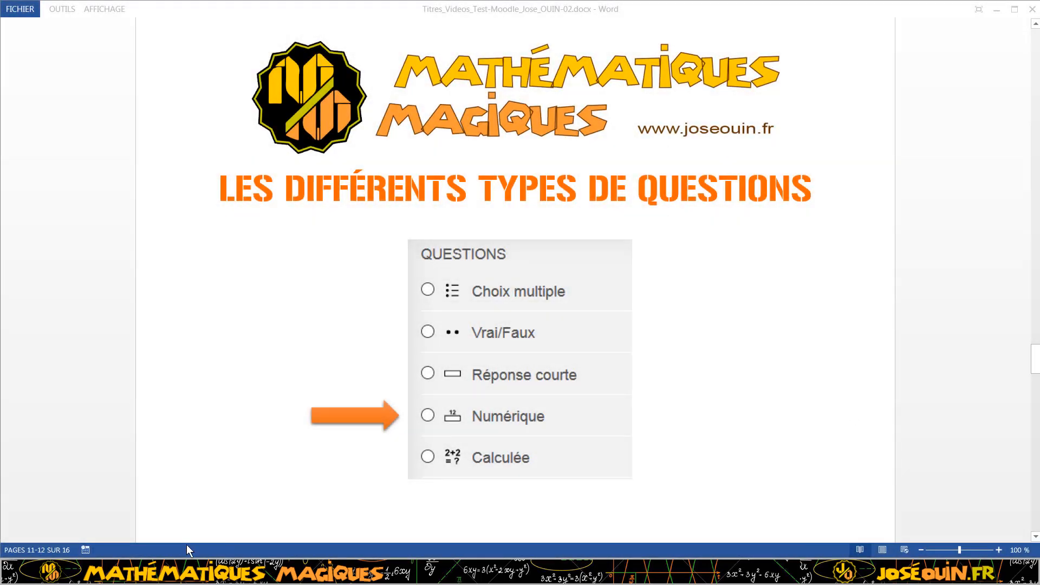
{"action": "mouse_move", "coordinate": [214, 573]}
{"action": "left_click", "coordinate": [216, 509]}
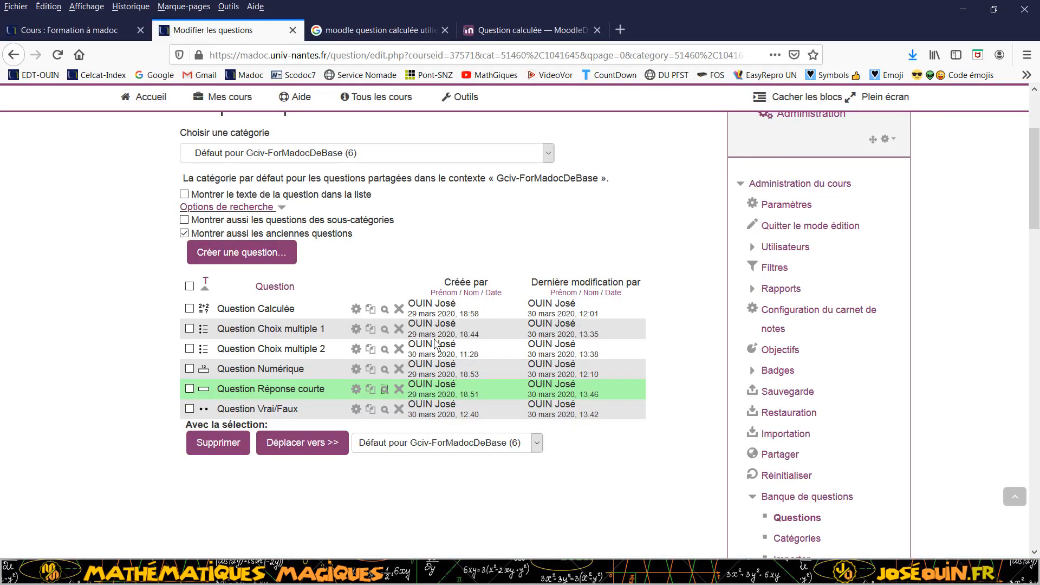
{"action": "scroll", "coordinate": [609, 168], "scroll_direction": "up", "scroll_amount": 3}
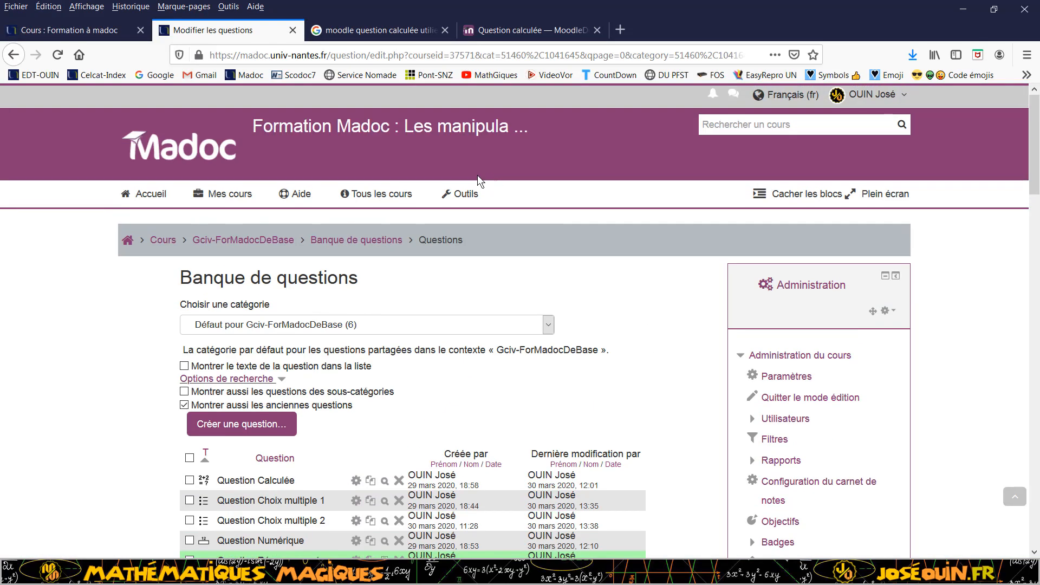
{"action": "left_click", "coordinate": [259, 241]}
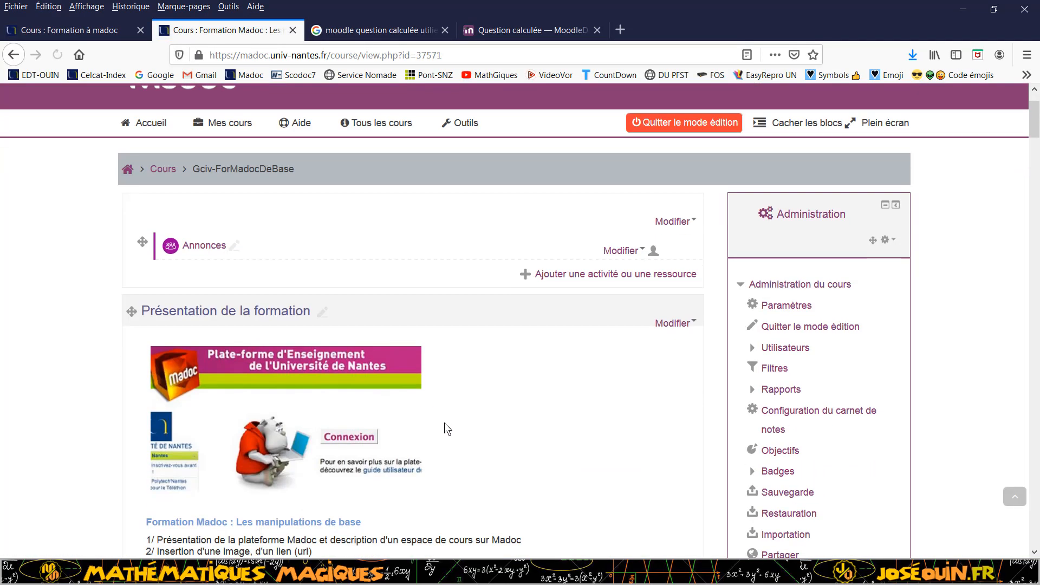
{"action": "scroll", "coordinate": [444, 422], "scroll_direction": "down", "scroll_amount": 5}
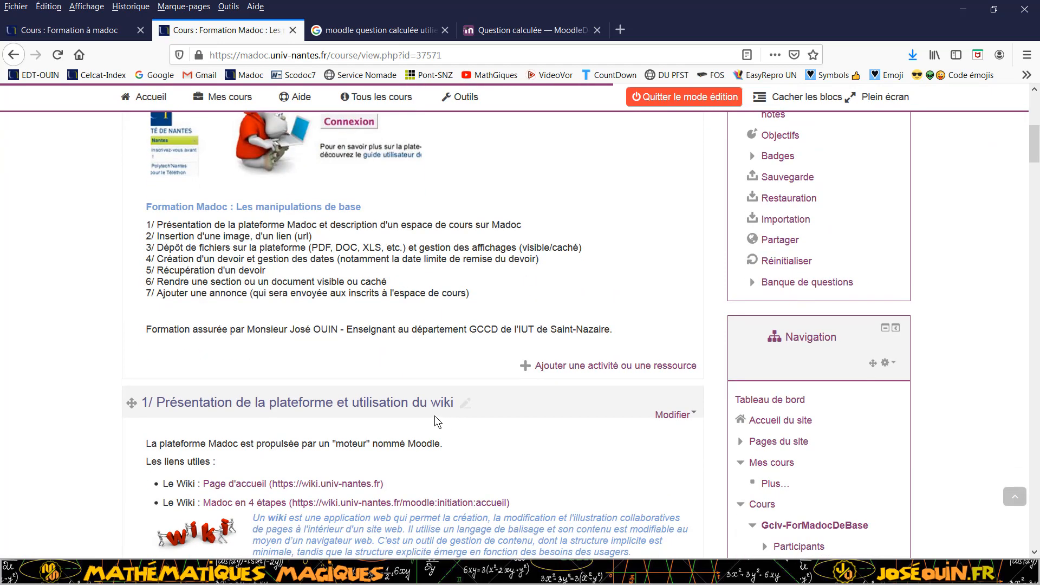
{"action": "left_click", "coordinate": [813, 282]}
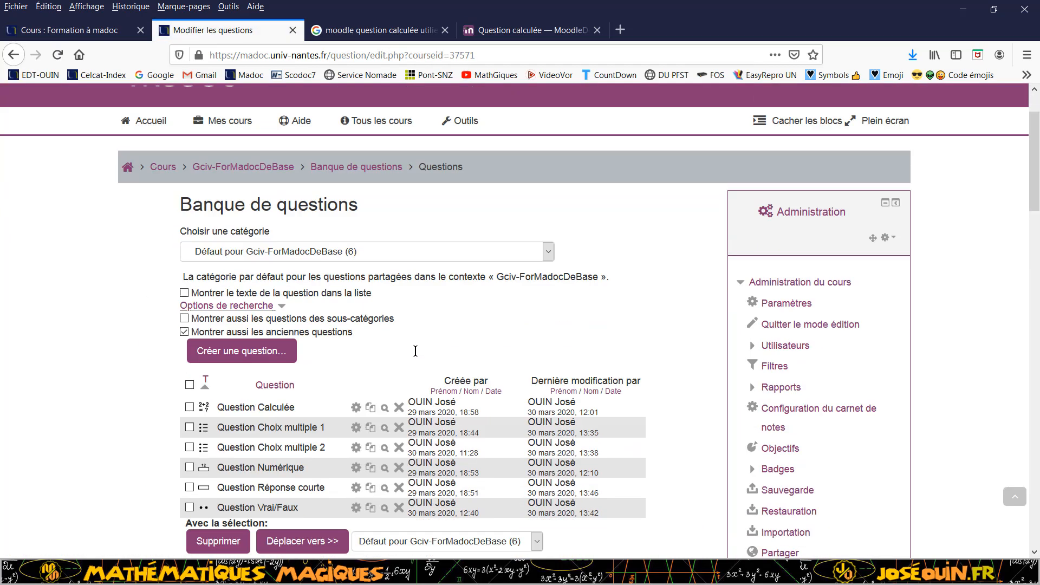
- Start creating a question, view the description of the Numérique type and cancel without adding it
{"action": "scroll", "coordinate": [412, 335], "scroll_direction": "down", "scroll_amount": 3}
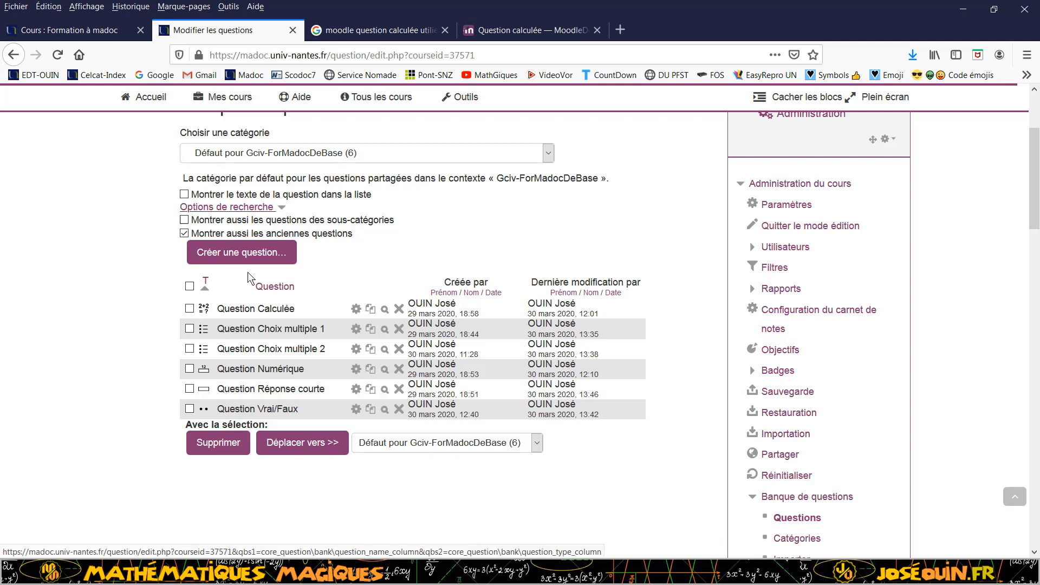
{"action": "left_click", "coordinate": [242, 256]}
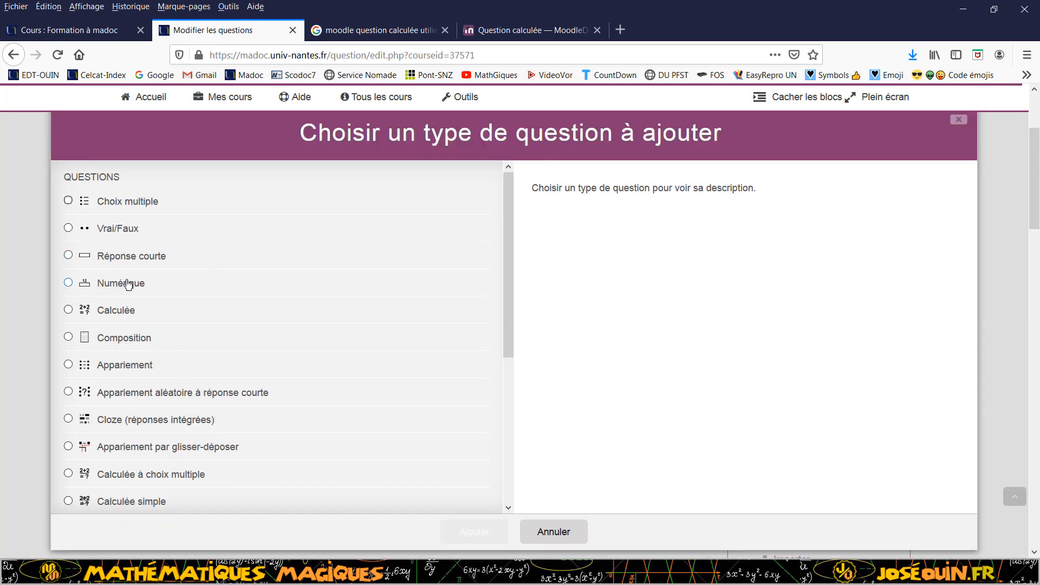
{"action": "left_click", "coordinate": [68, 283]}
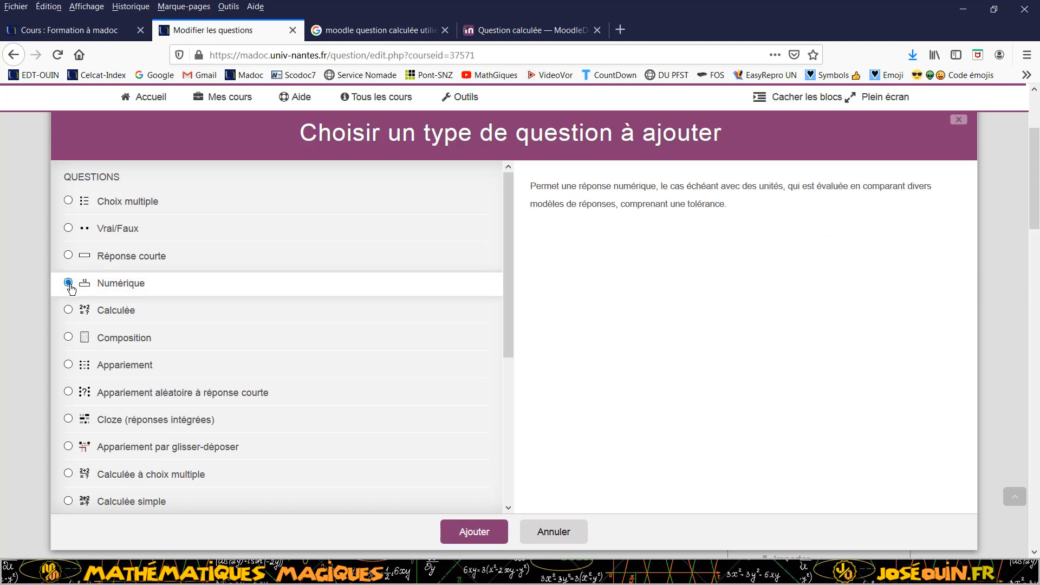
{"action": "left_click", "coordinate": [576, 535]}
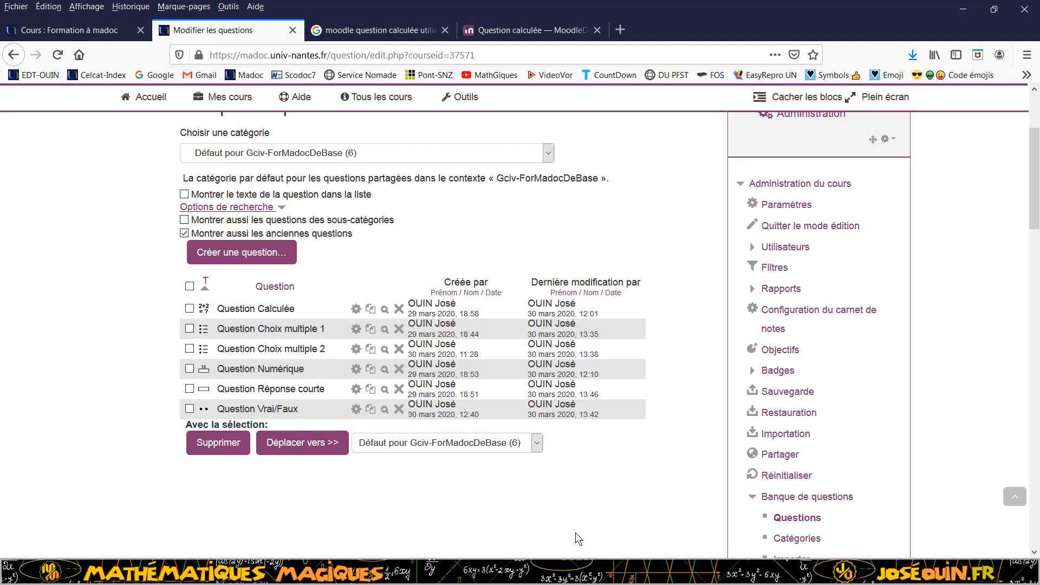
- Open "Question Numérique" for editing and examine its question text and inserted multiplication image
{"action": "left_click", "coordinate": [356, 371]}
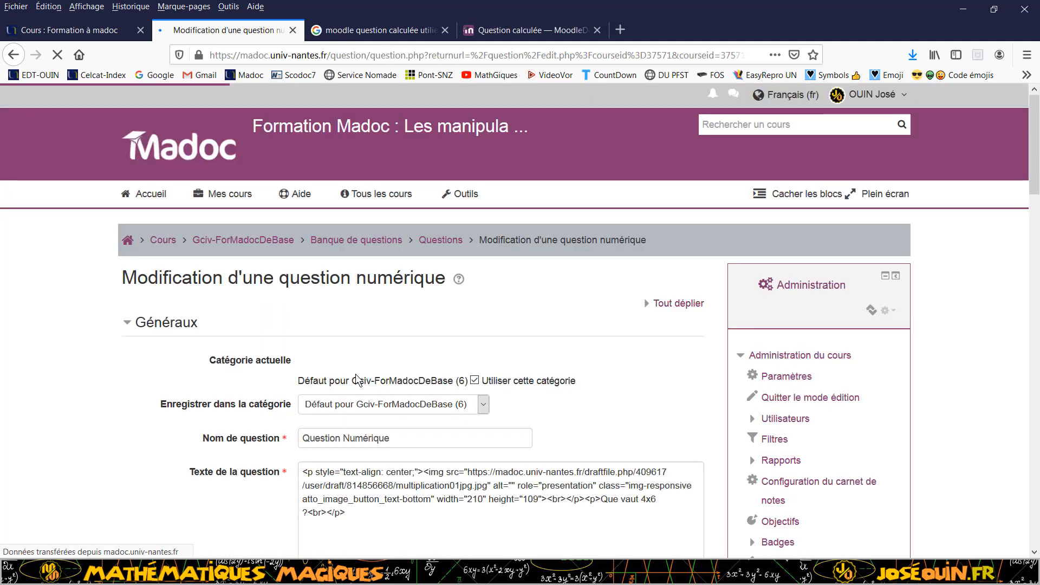
{"action": "scroll", "coordinate": [353, 378], "scroll_direction": "down", "scroll_amount": 4}
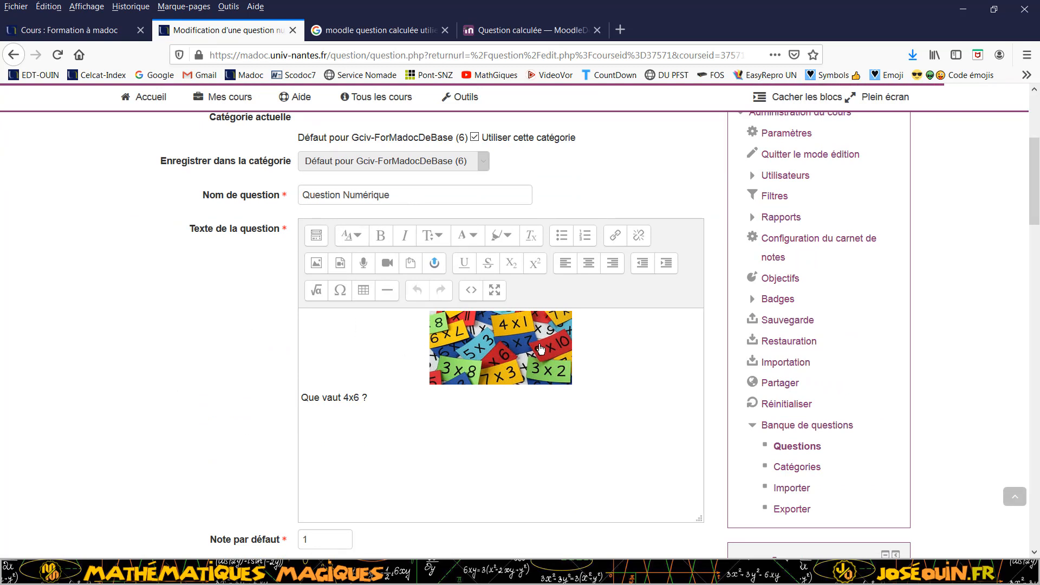
{"action": "left_click", "coordinate": [517, 352]}
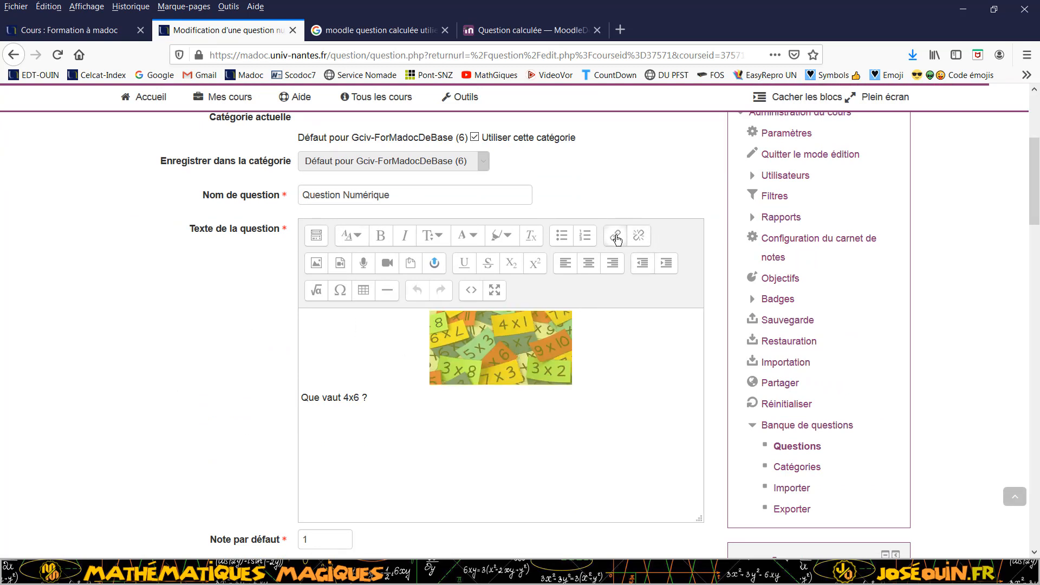
{"action": "left_click", "coordinate": [598, 359]}
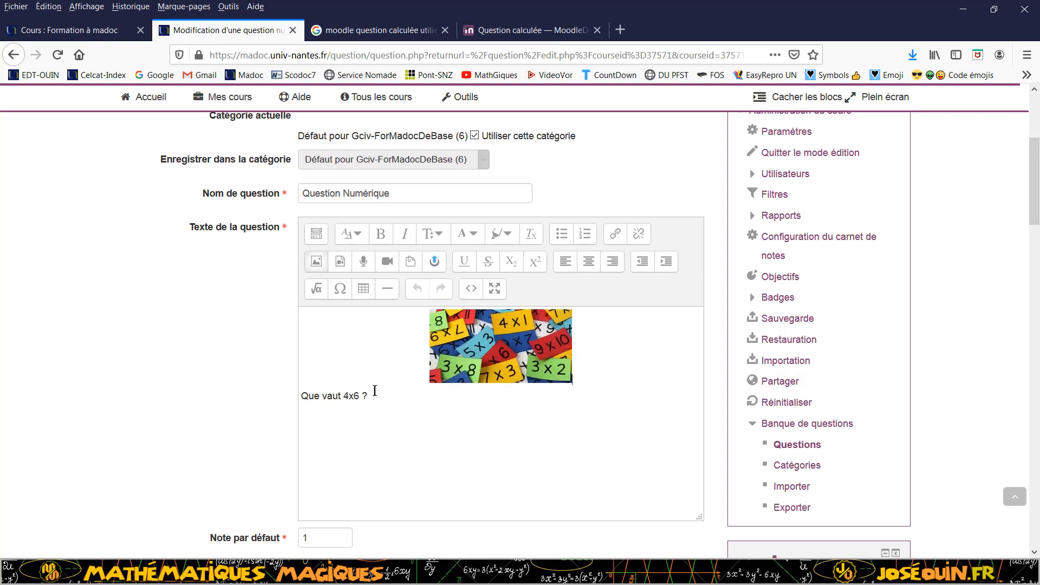
- Look over the numeric answers of the question with their Erreur tolerances and Note settings
{"action": "scroll", "coordinate": [374, 388], "scroll_direction": "down", "scroll_amount": 1}
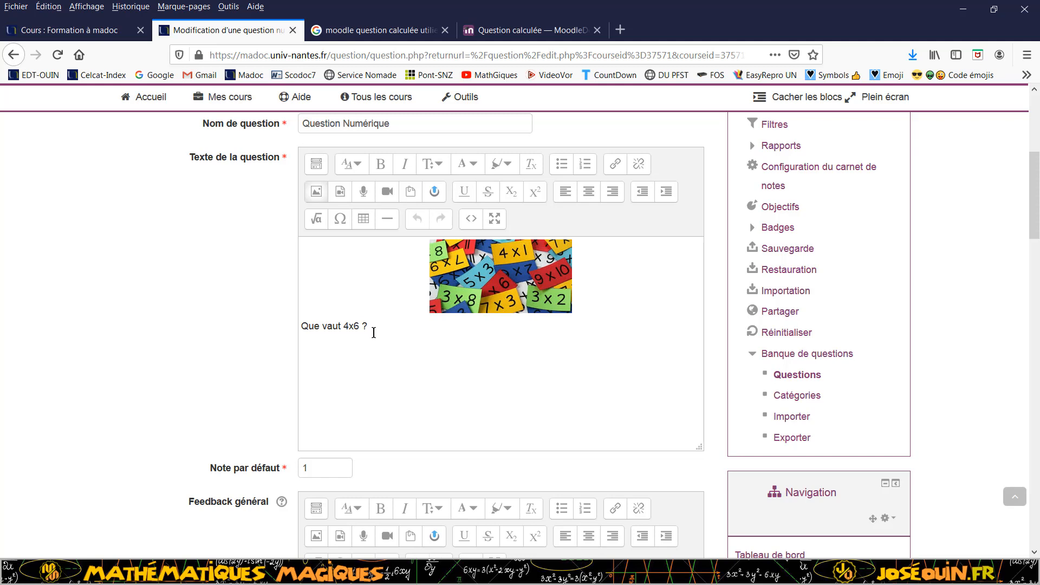
{"action": "scroll", "coordinate": [324, 328], "scroll_direction": "down", "scroll_amount": 3}
{"action": "scroll", "coordinate": [324, 329], "scroll_direction": "down", "scroll_amount": 6}
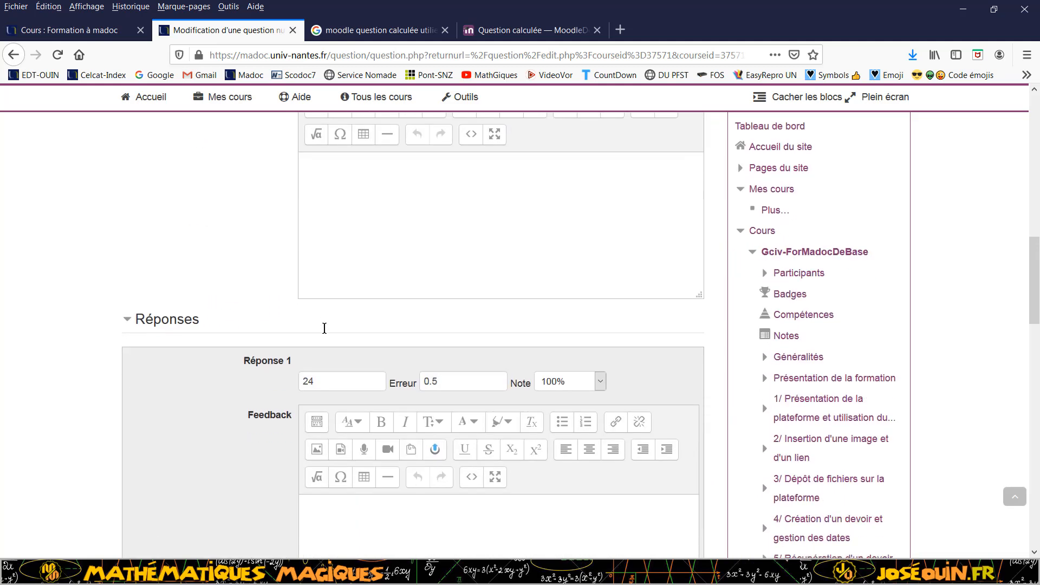
{"action": "scroll", "coordinate": [324, 327], "scroll_direction": "down", "scroll_amount": 2}
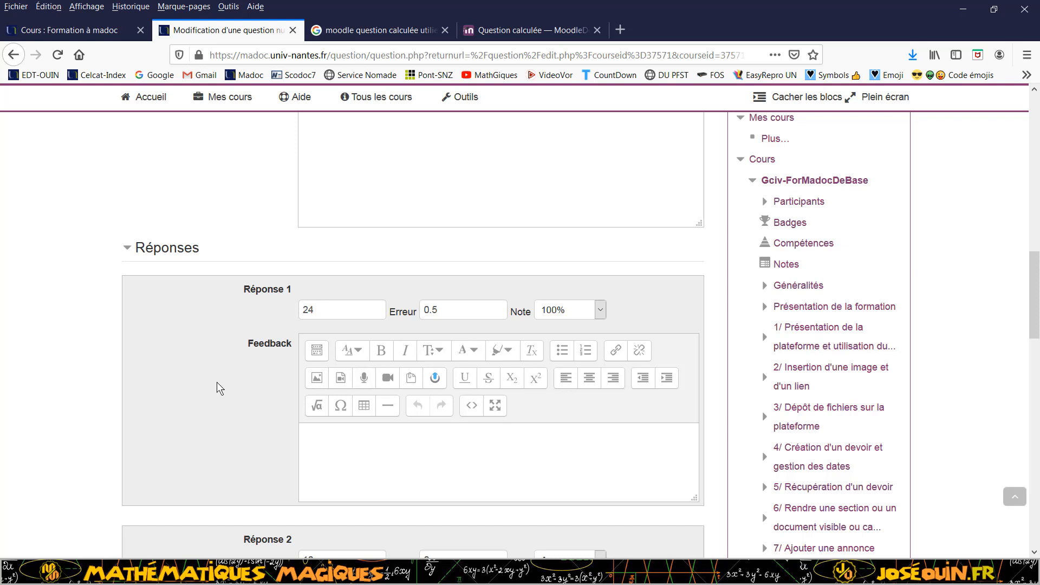
{"action": "scroll", "coordinate": [217, 389], "scroll_direction": "down", "scroll_amount": 3}
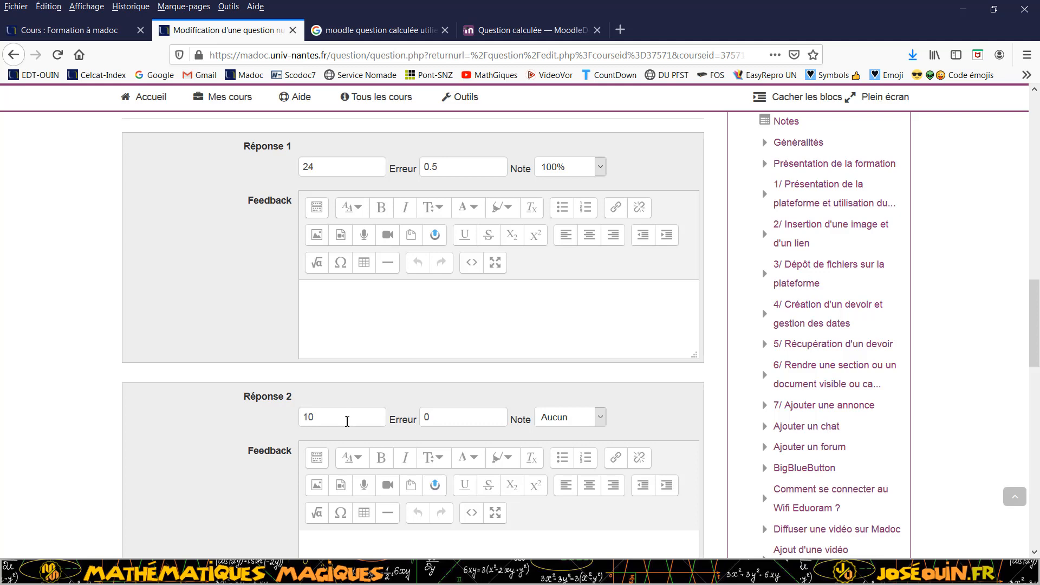
{"action": "scroll", "coordinate": [347, 422], "scroll_direction": "down", "scroll_amount": 6}
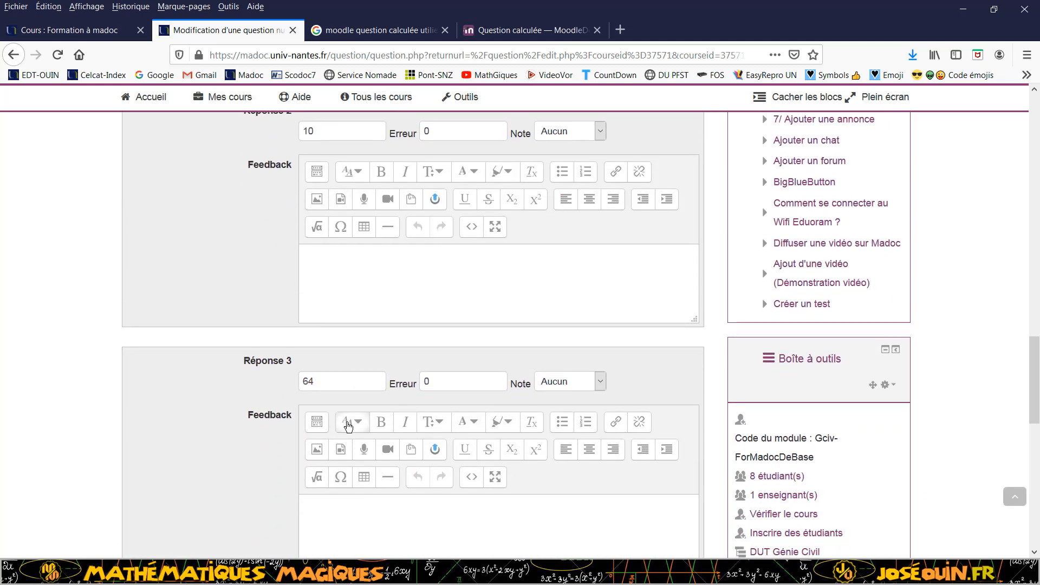
- View the available Note percentages for Réponse 2 and leave its setting as it is
{"action": "scroll", "coordinate": [347, 425], "scroll_direction": "up", "scroll_amount": 3}
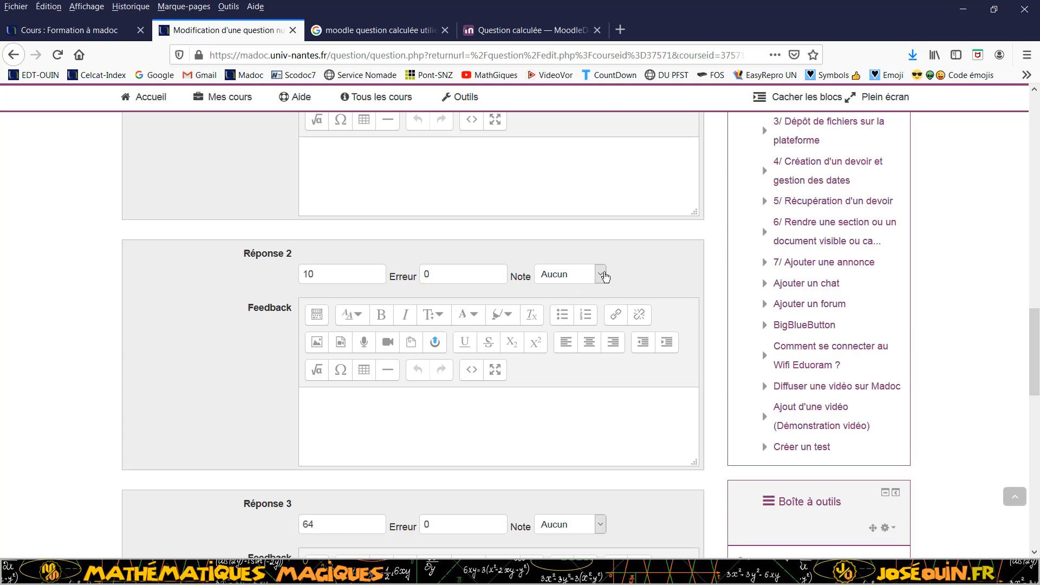
{"action": "left_click", "coordinate": [600, 275]}
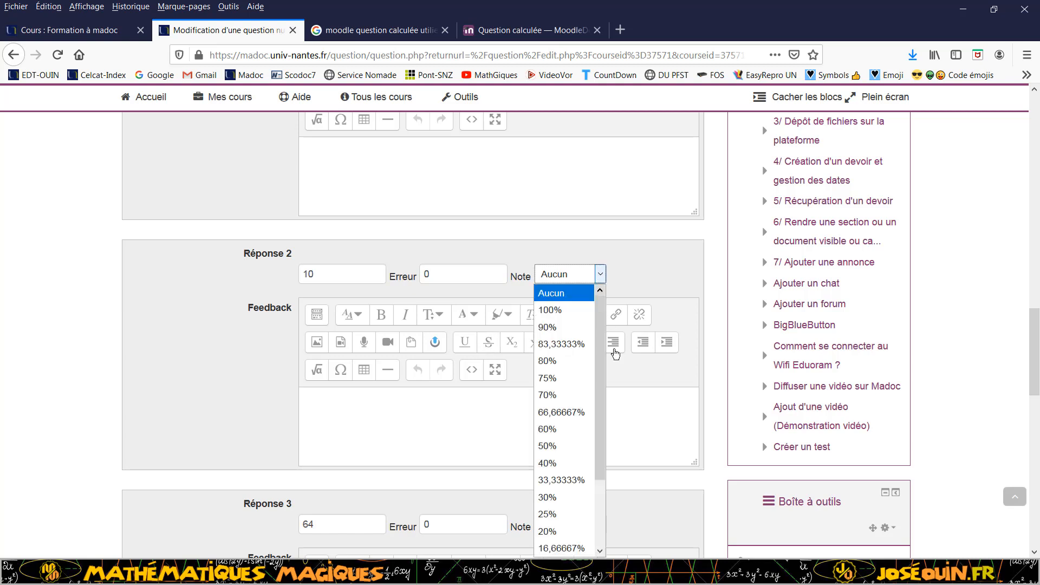
{"action": "left_click_drag", "start_coordinate": [601, 379], "coordinate": [617, 363]}
{"action": "left_click", "coordinate": [624, 278]}
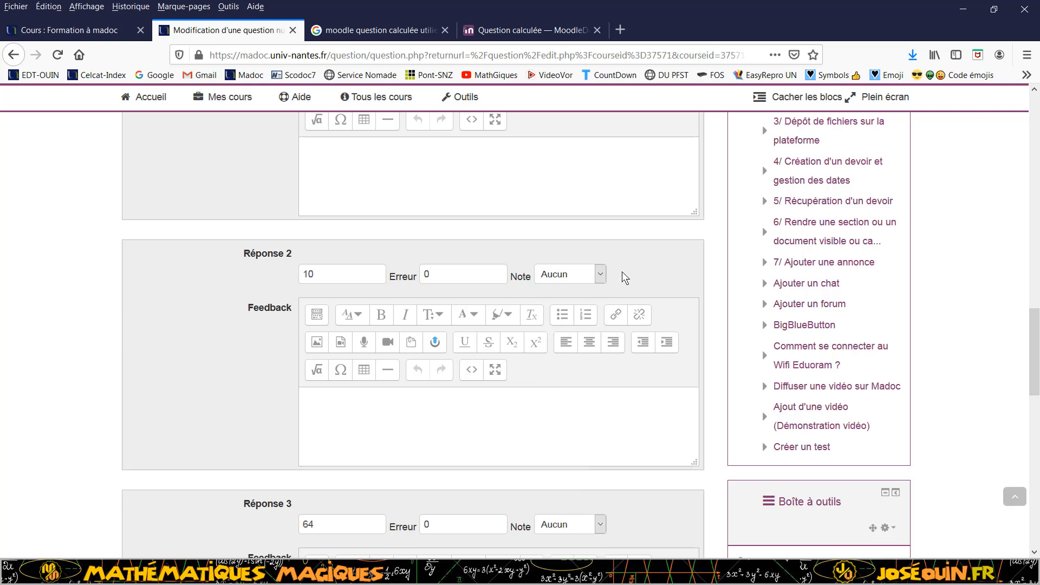
- Look over Réponse 3 and the unit and multiple-attempt sections, then save "Question Numérique"
{"action": "scroll", "coordinate": [395, 447], "scroll_direction": "down", "scroll_amount": 2}
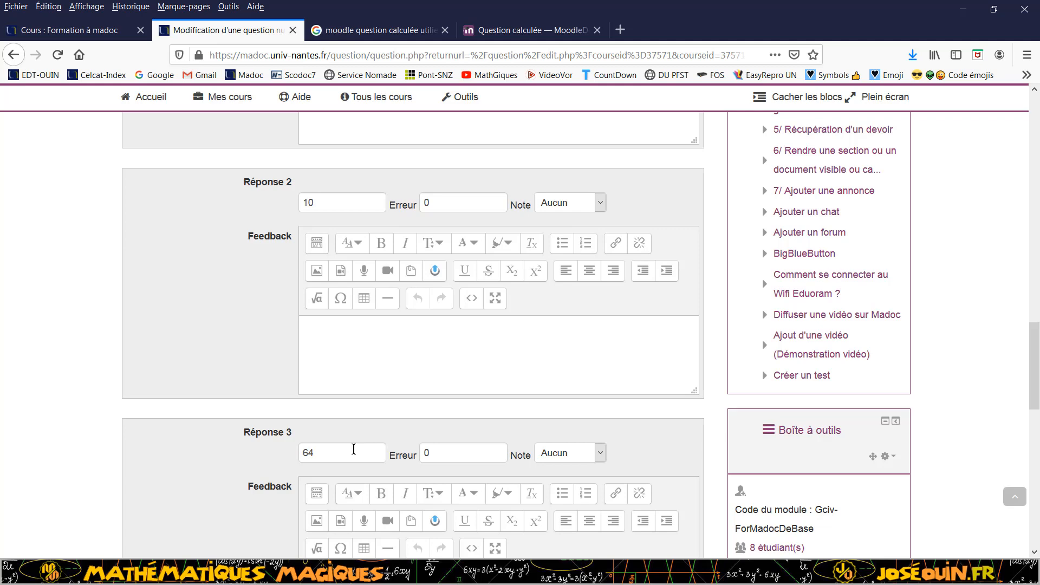
{"action": "scroll", "coordinate": [583, 464], "scroll_direction": "down", "scroll_amount": 6}
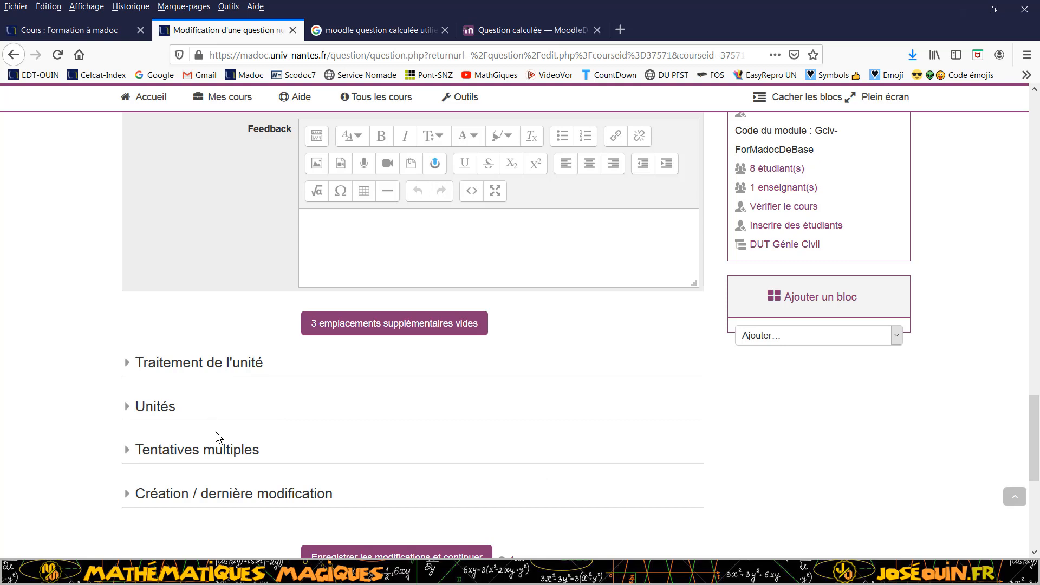
{"action": "scroll", "coordinate": [300, 460], "scroll_direction": "down", "scroll_amount": 1}
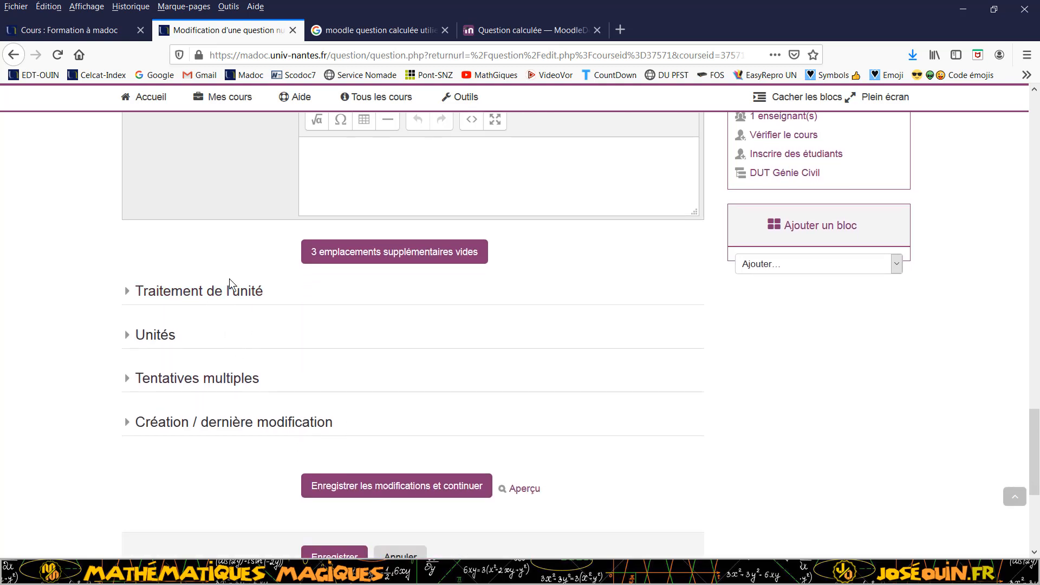
{"action": "scroll", "coordinate": [183, 375], "scroll_direction": "down", "scroll_amount": 3}
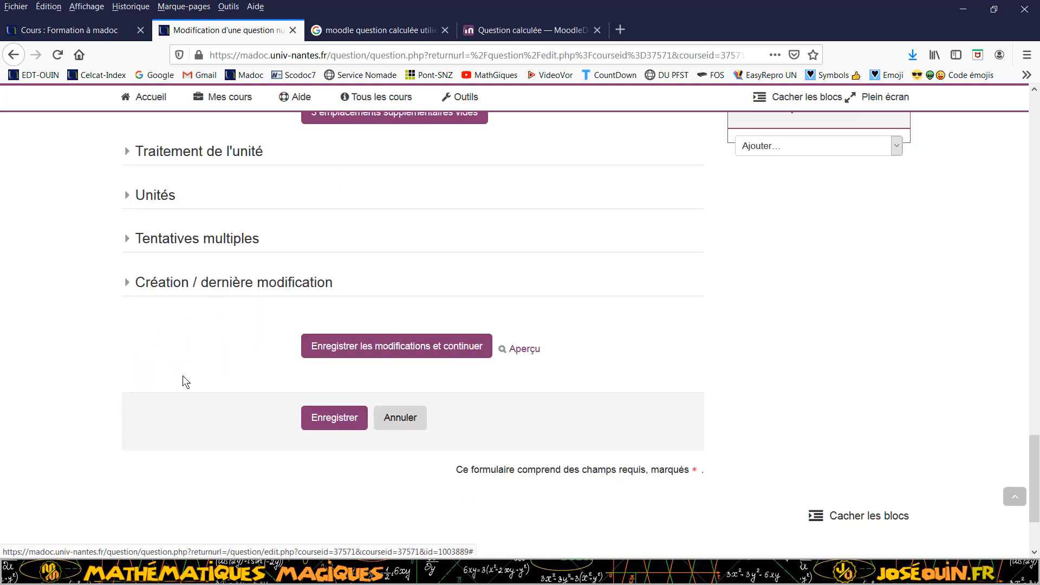
{"action": "left_click", "coordinate": [328, 422]}
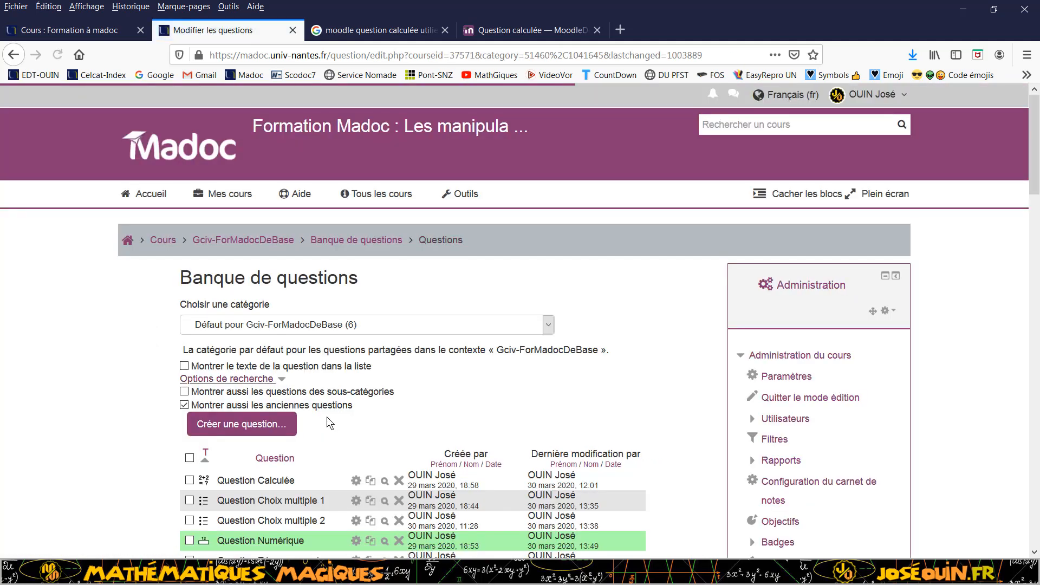
- Preview "Question Numérique", check the answer 24, examine the mark and feedback, and close the preview window
{"action": "scroll", "coordinate": [325, 417], "scroll_direction": "down", "scroll_amount": 5}
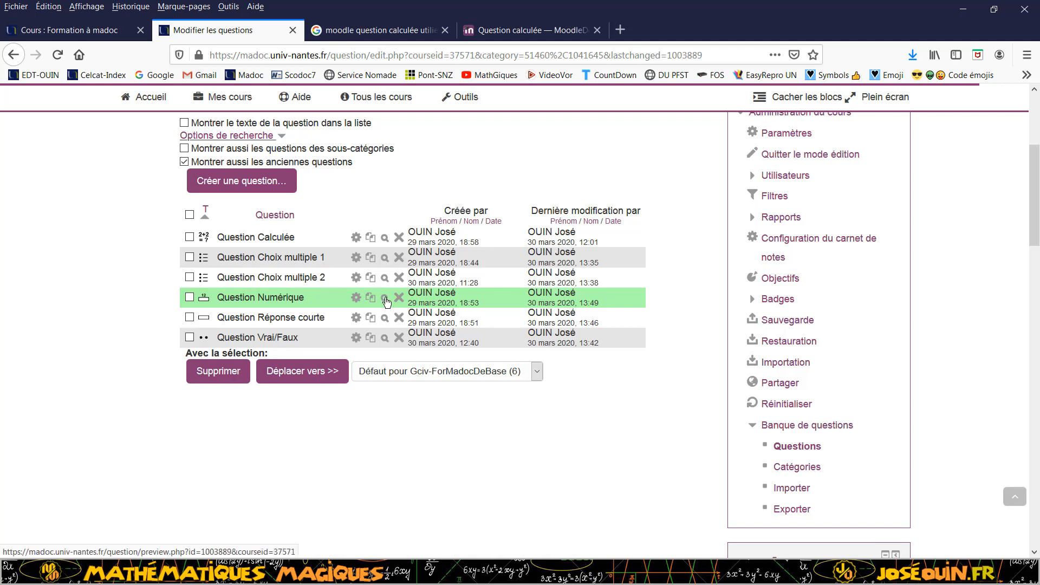
{"action": "left_click", "coordinate": [385, 299]}
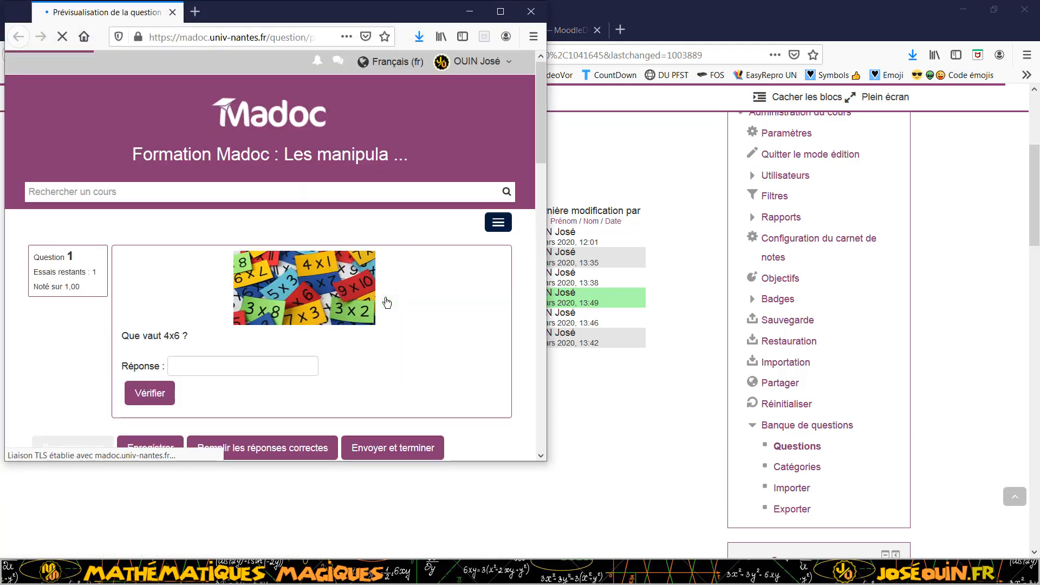
{"action": "left_click", "coordinate": [181, 365]}
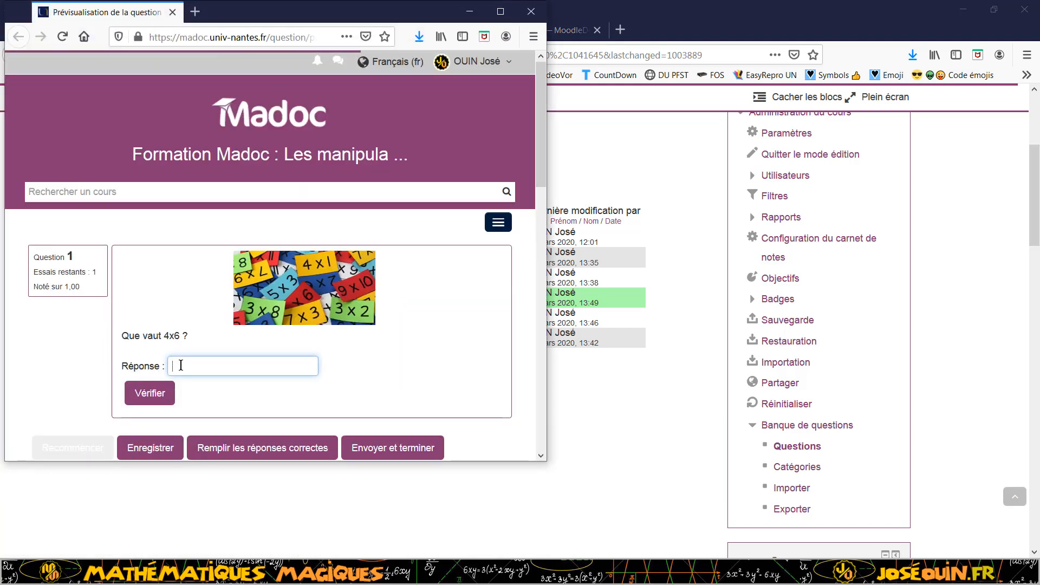
{"action": "type", "text": "24"}
{"action": "left_click", "coordinate": [151, 400]}
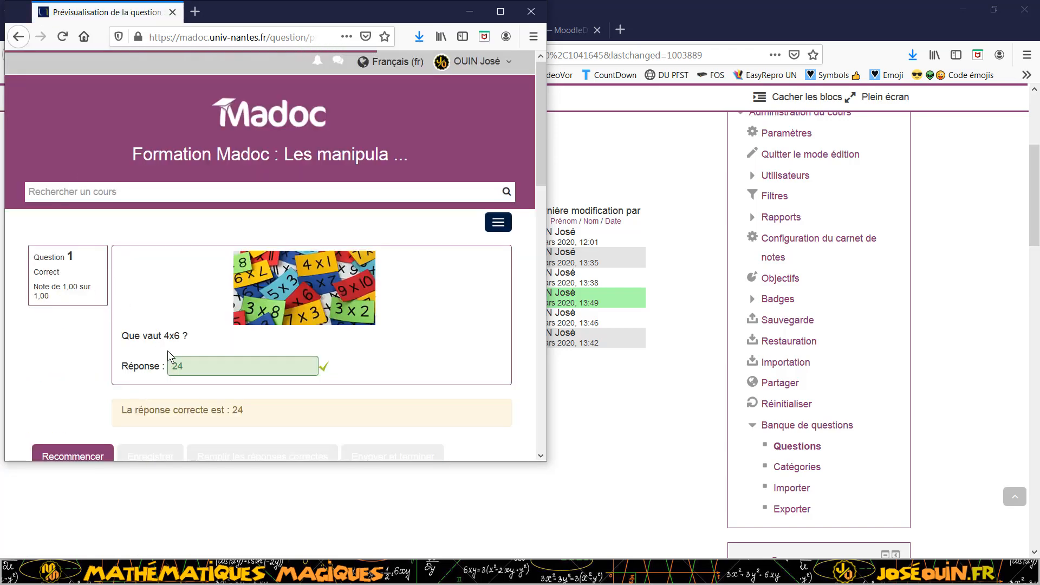
{"action": "scroll", "coordinate": [285, 425], "scroll_direction": "down", "scroll_amount": 2}
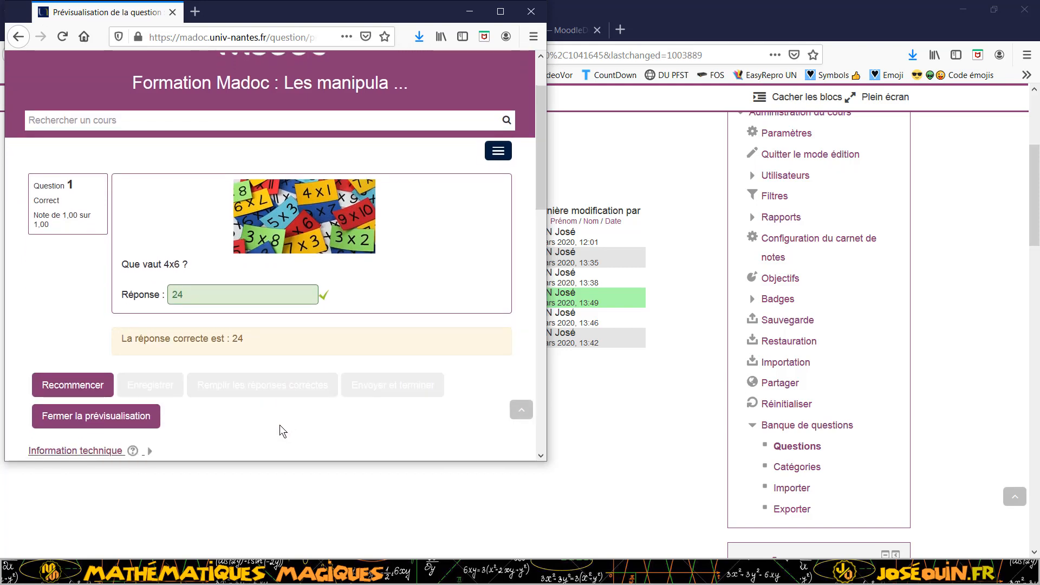
{"action": "scroll", "coordinate": [279, 425], "scroll_direction": "up", "scroll_amount": 2}
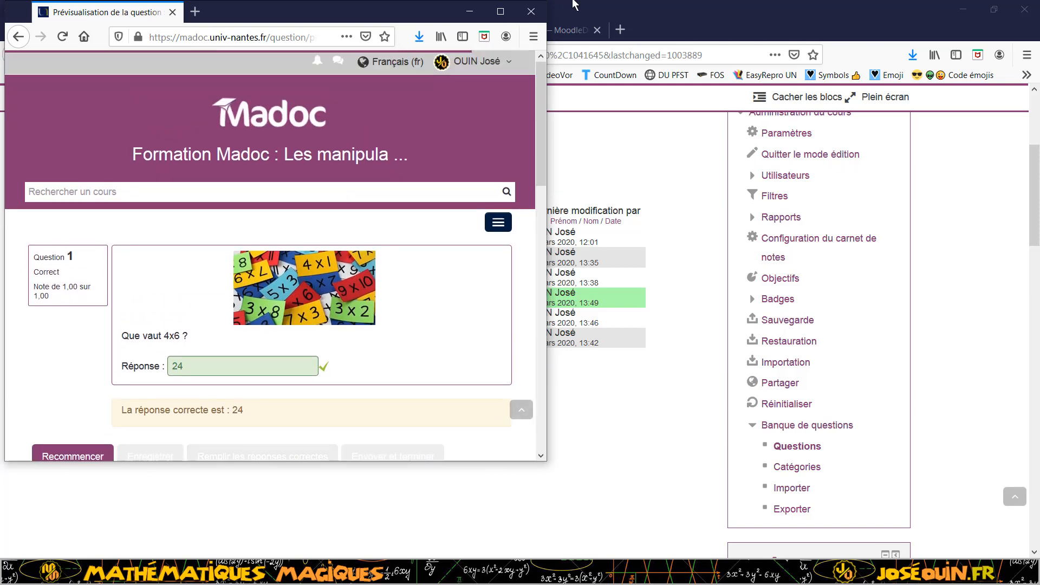
{"action": "left_click", "coordinate": [537, 14]}
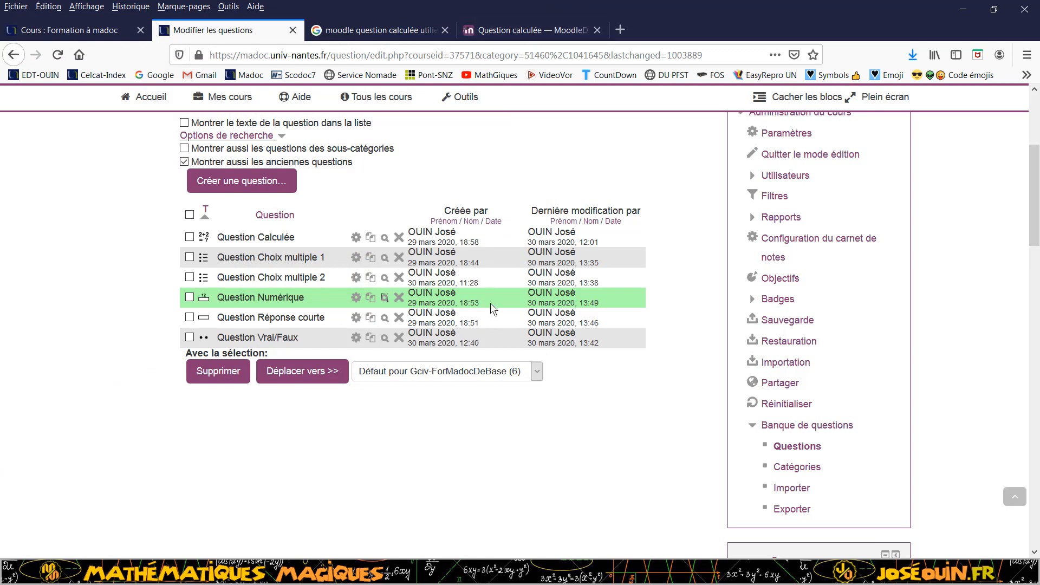
- Switch from the Word title page back to the browser and open the course's question bank
{"action": "scroll", "coordinate": [441, 378], "scroll_direction": "up", "scroll_amount": 2}
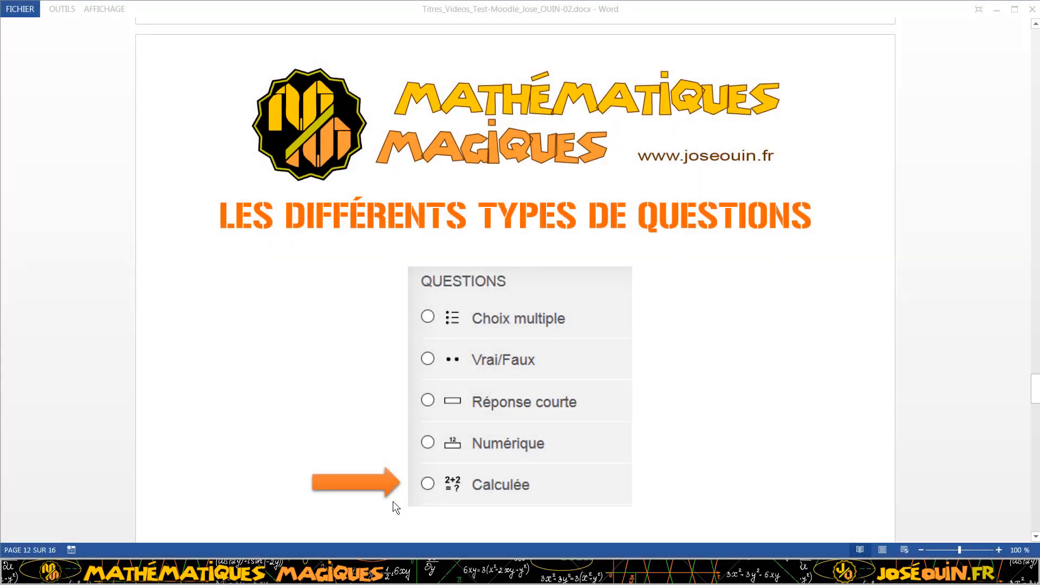
{"action": "mouse_move", "coordinate": [217, 573]}
{"action": "left_click", "coordinate": [203, 537]}
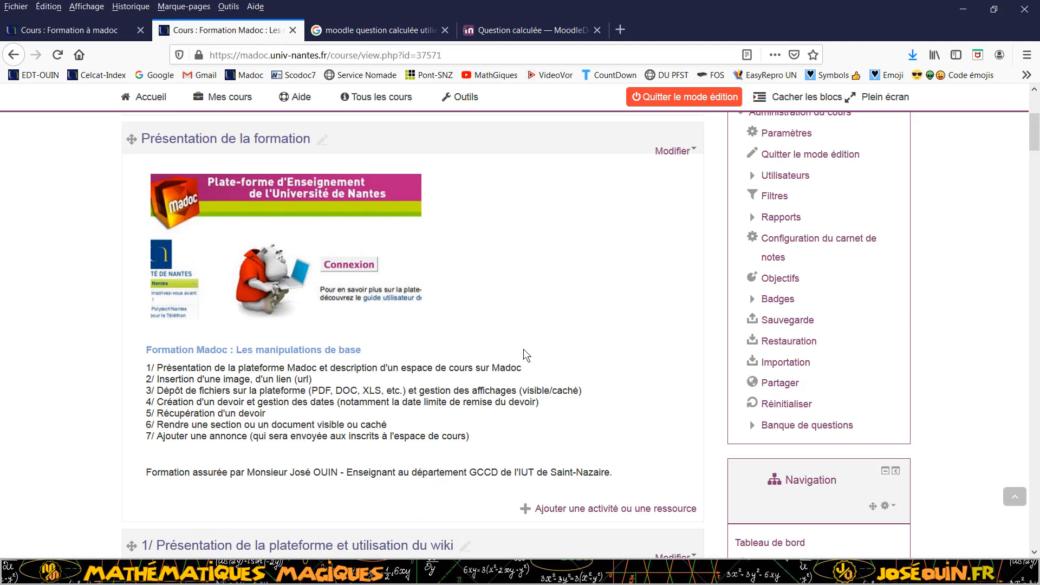
{"action": "left_click", "coordinate": [778, 427]}
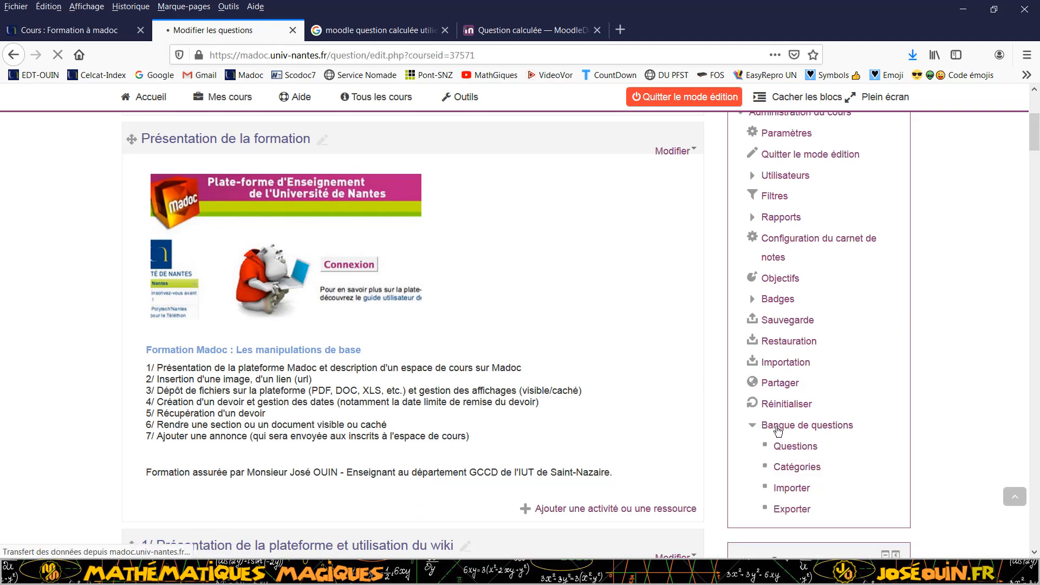
{"action": "scroll", "coordinate": [436, 441], "scroll_direction": "down", "scroll_amount": 3}
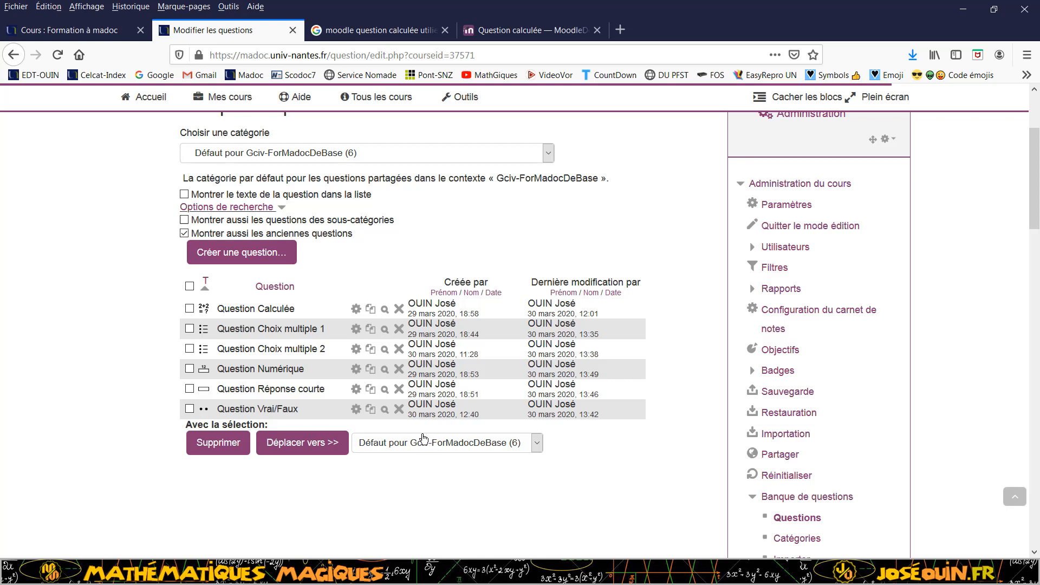
- Preview "Question Calculée" and start answering the sum in its Réponse field
{"action": "left_click", "coordinate": [386, 311]}
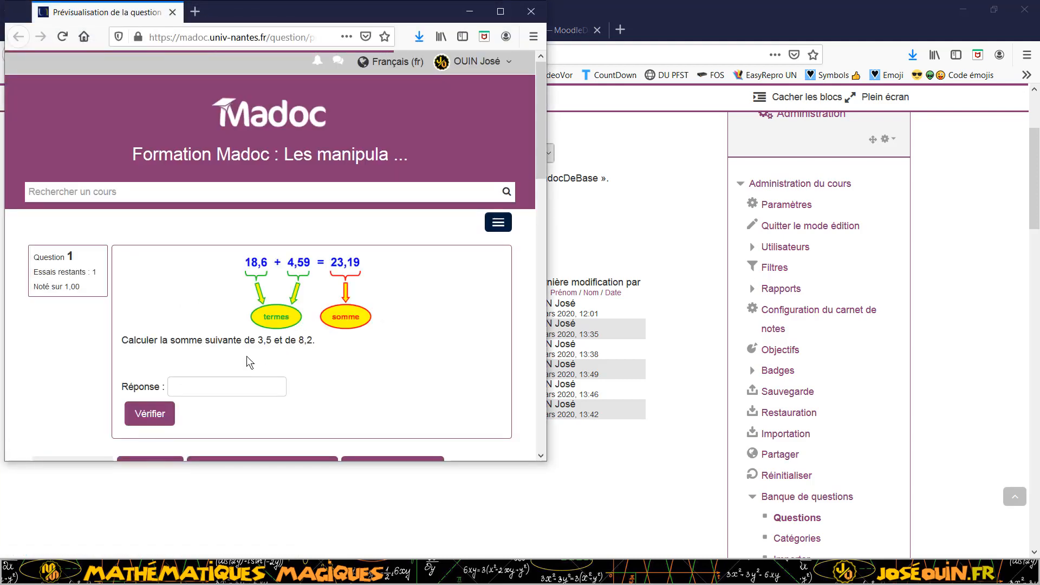
{"action": "left_click", "coordinate": [187, 384]}
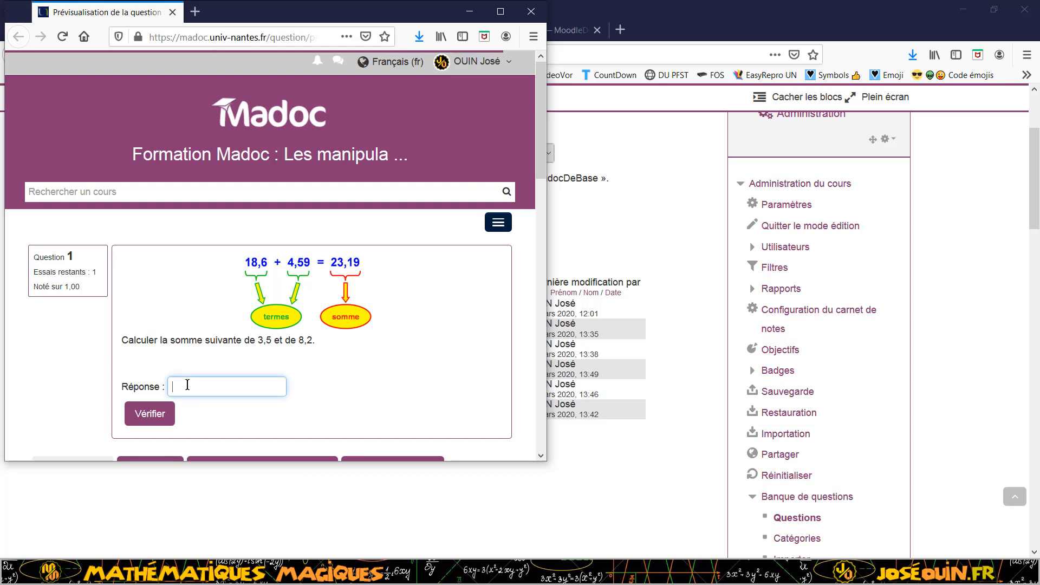
- Answer the previewed sum question with 11.7, check the answer and close the preview
{"action": "type", "text": "11.7"}
{"action": "left_click", "coordinate": [154, 416]}
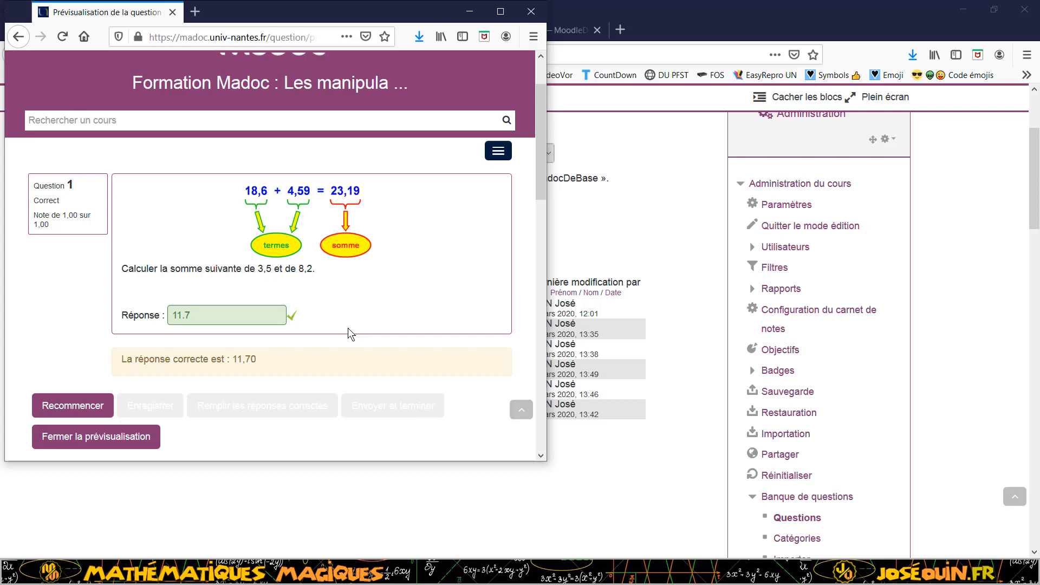
{"action": "left_click", "coordinate": [529, 12]}
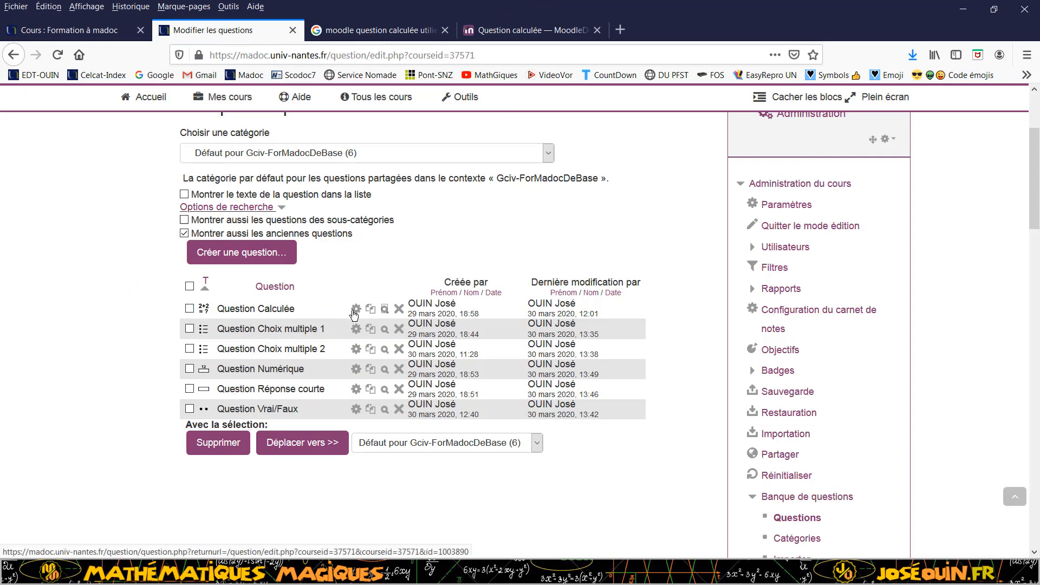
{"action": "left_click", "coordinate": [207, 261]}
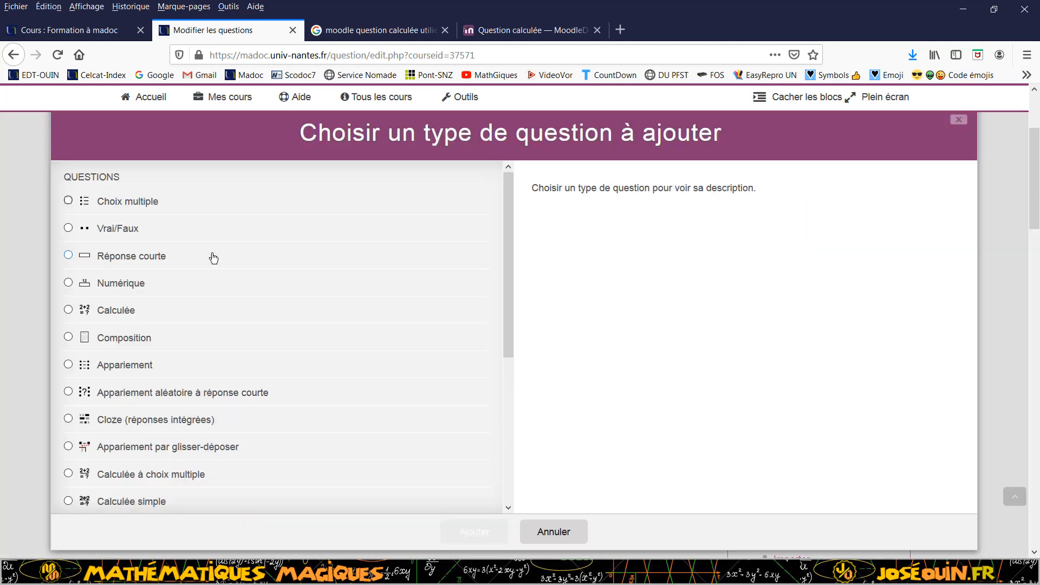
{"action": "left_click", "coordinate": [68, 310]}
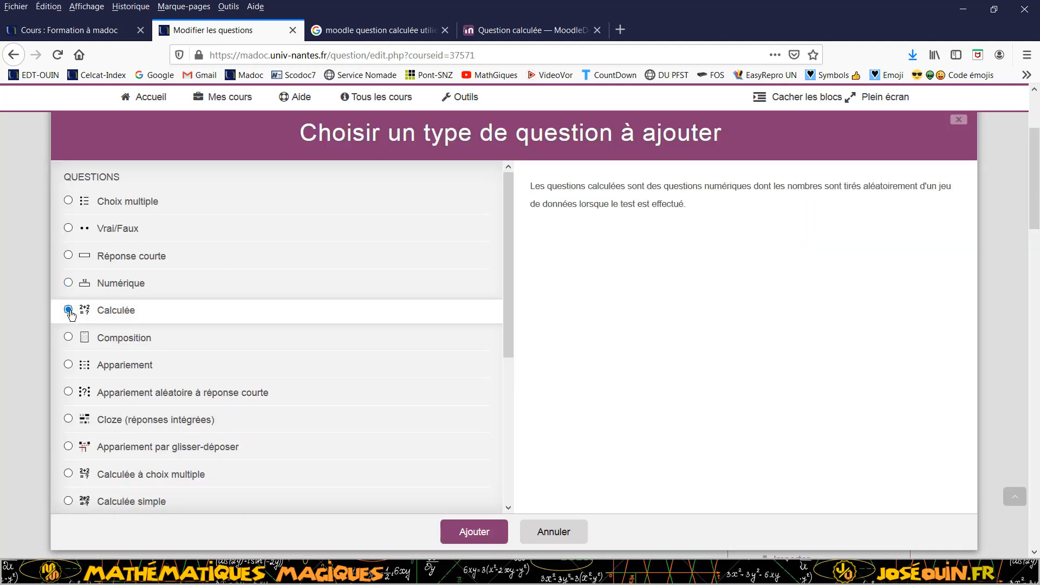
{"action": "left_click", "coordinate": [539, 535]}
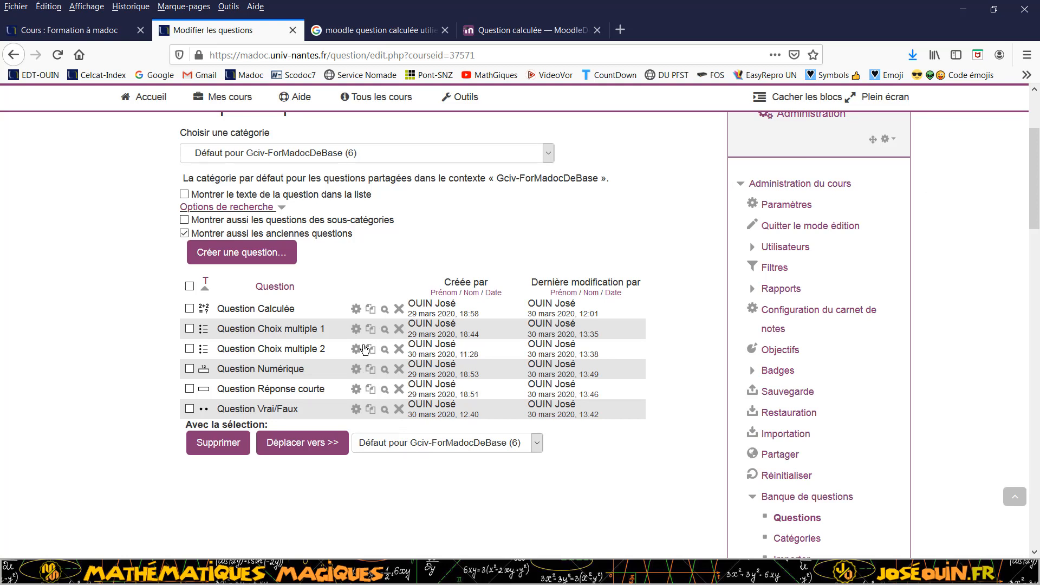
- Open Question Calculée for editing and review its name, illustration and question text with the {x} and {y} variables
{"action": "left_click", "coordinate": [357, 309]}
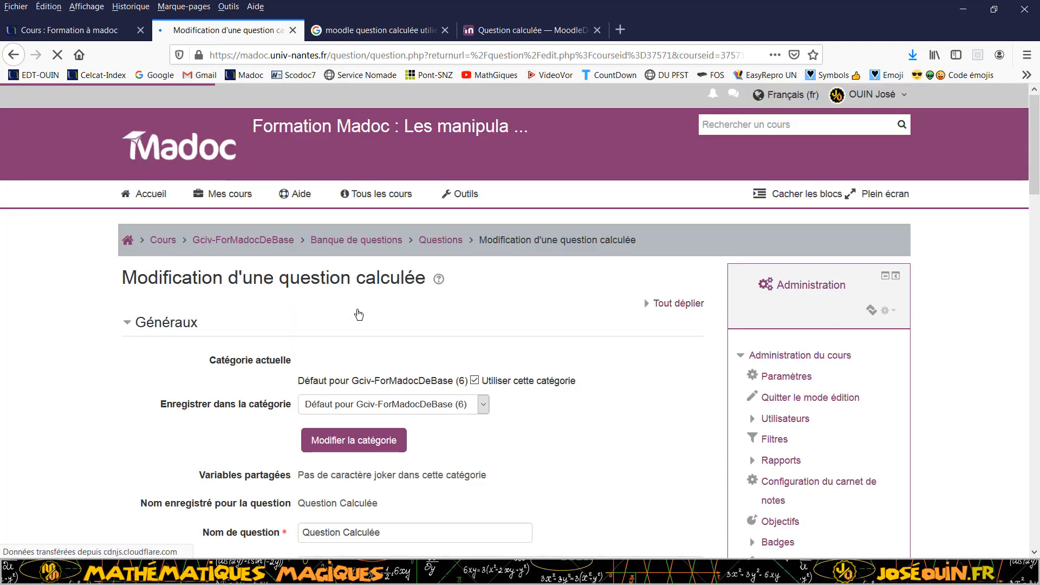
{"action": "scroll", "coordinate": [248, 334], "scroll_direction": "down", "scroll_amount": 5}
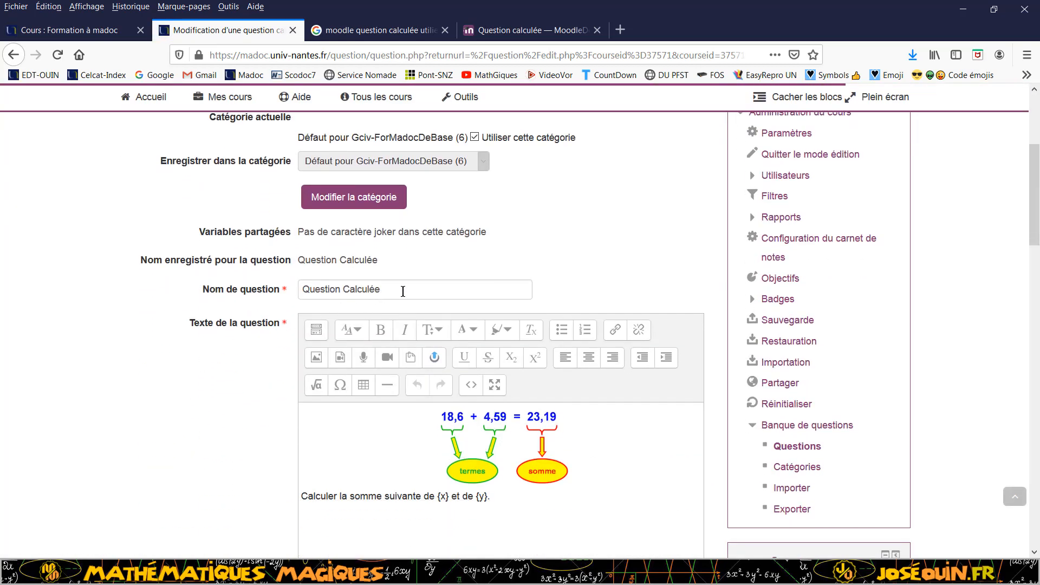
{"action": "scroll", "coordinate": [357, 432], "scroll_direction": "down", "scroll_amount": 3}
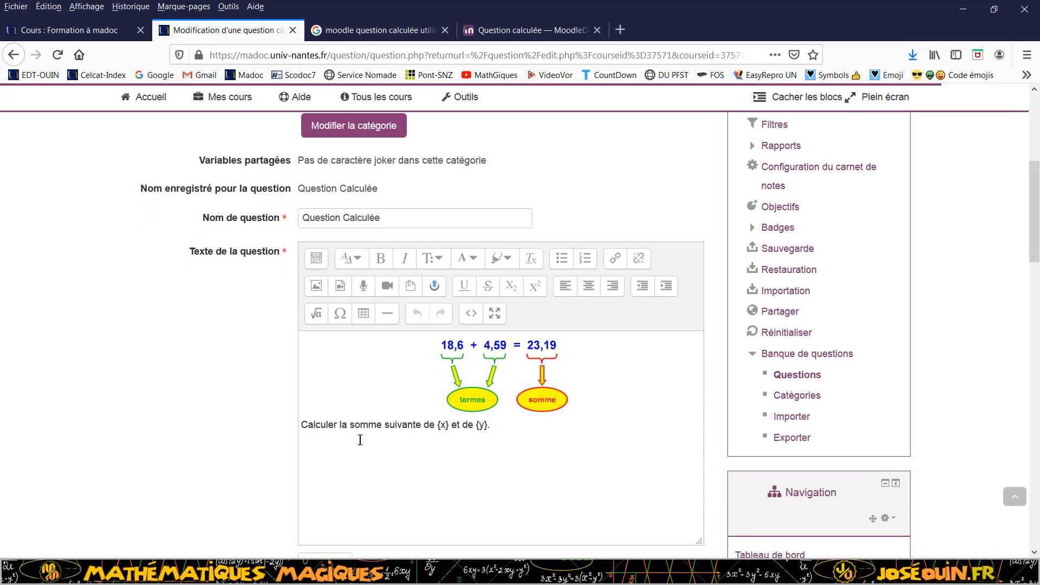
{"action": "left_click", "coordinate": [486, 362]}
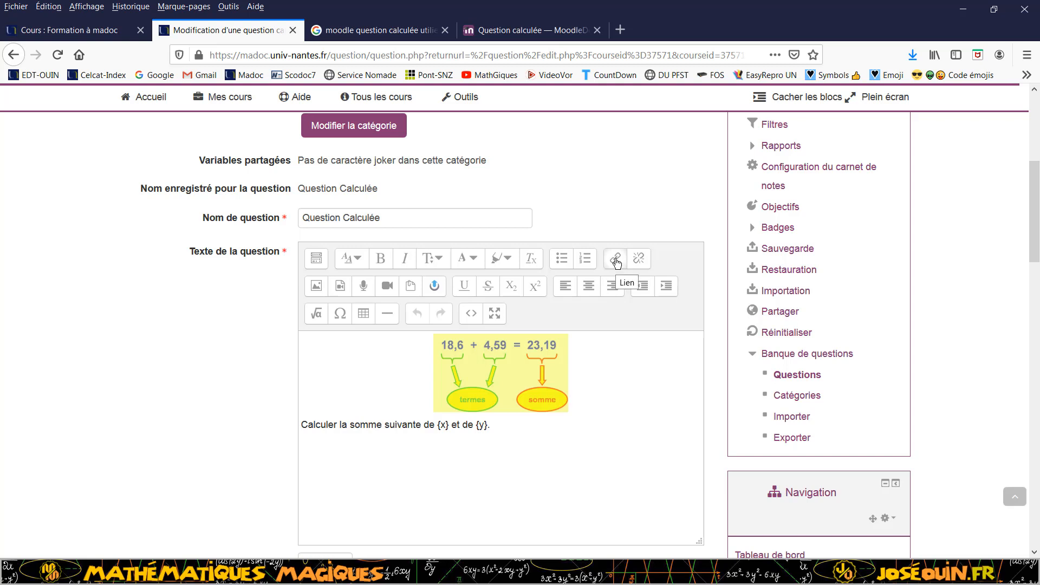
{"action": "left_click", "coordinate": [618, 373]}
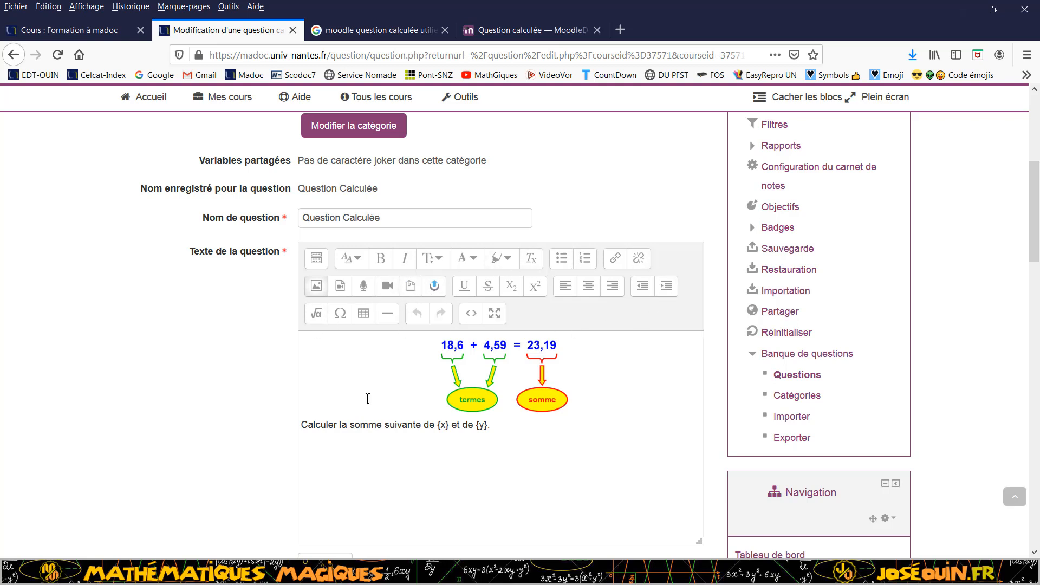
{"action": "left_click", "coordinate": [346, 448]}
{"action": "scroll", "coordinate": [362, 443], "scroll_direction": "down", "scroll_amount": 1}
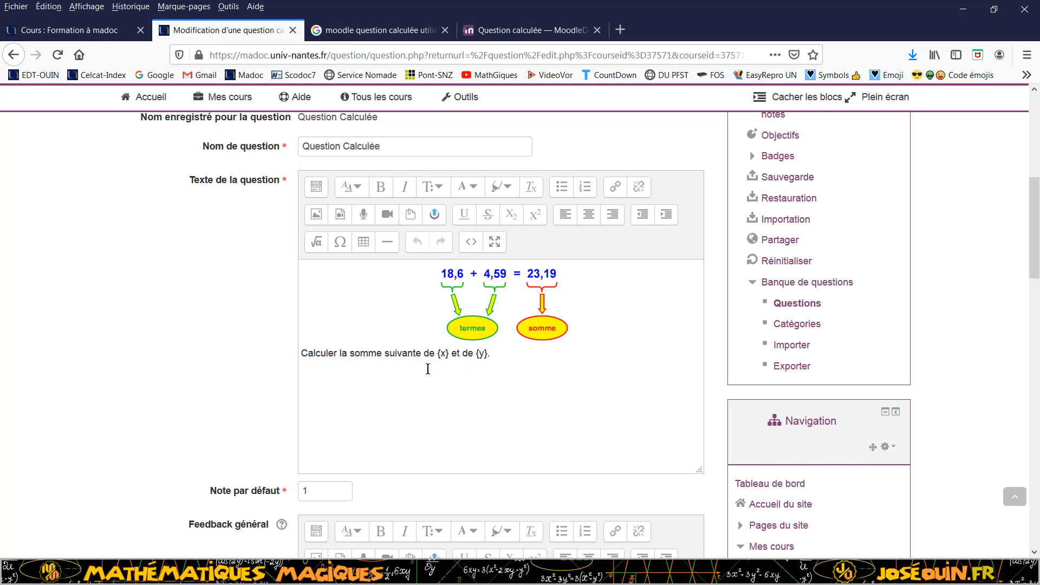
{"action": "scroll", "coordinate": [404, 392], "scroll_direction": "down", "scroll_amount": 1}
{"action": "scroll", "coordinate": [401, 395], "scroll_direction": "down", "scroll_amount": 1}
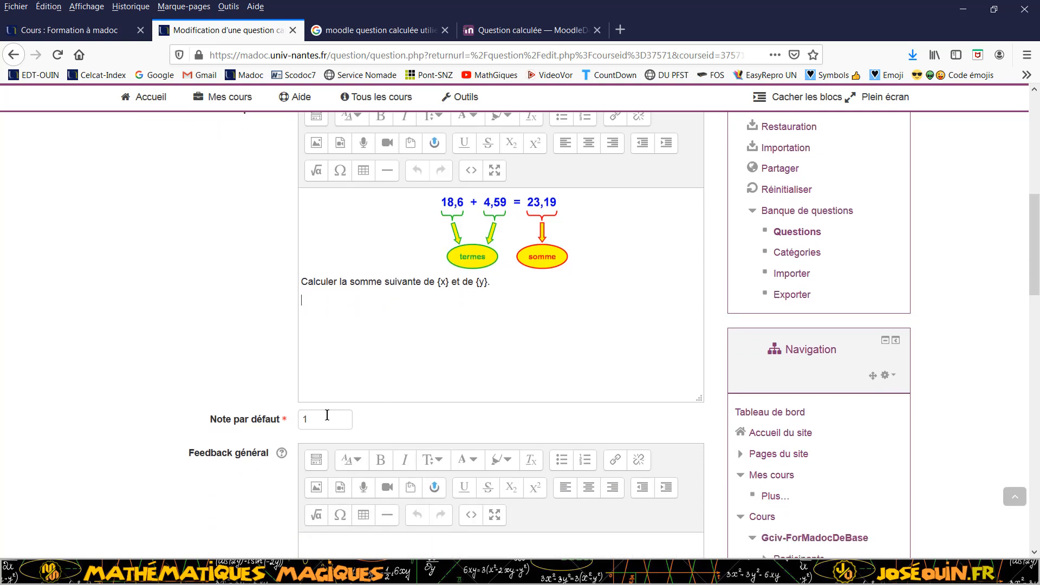
- Examine the question's default mark, general feedback, answer formula, tolerance, answer display and remaining settings sections
{"action": "left_click", "coordinate": [324, 419]}
{"action": "scroll", "coordinate": [324, 419], "scroll_direction": "down", "scroll_amount": 4}
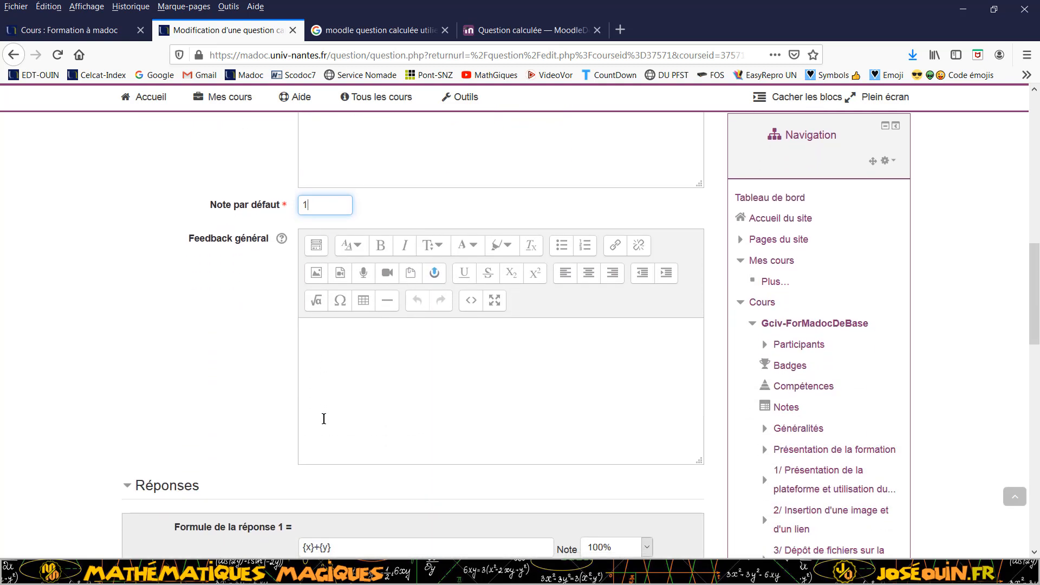
{"action": "scroll", "coordinate": [352, 379], "scroll_direction": "down", "scroll_amount": 1}
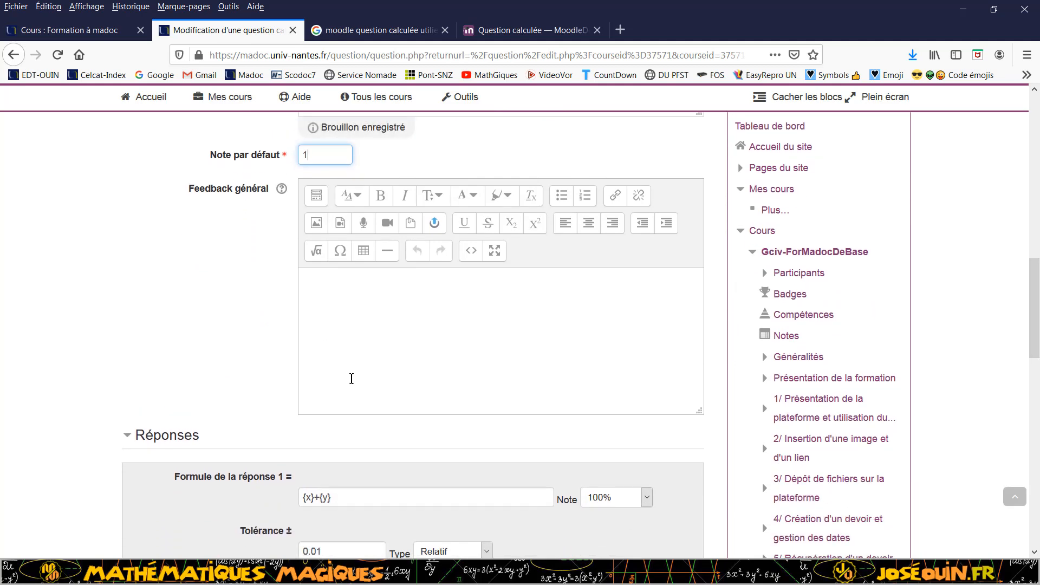
{"action": "scroll", "coordinate": [351, 379], "scroll_direction": "up", "scroll_amount": 5}
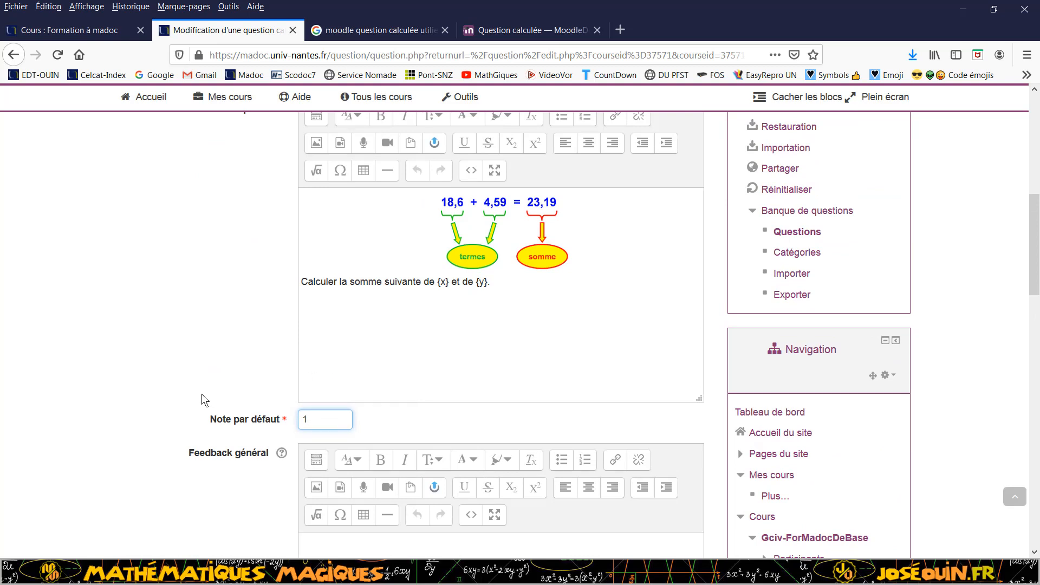
{"action": "scroll", "coordinate": [200, 401], "scroll_direction": "down", "scroll_amount": 4}
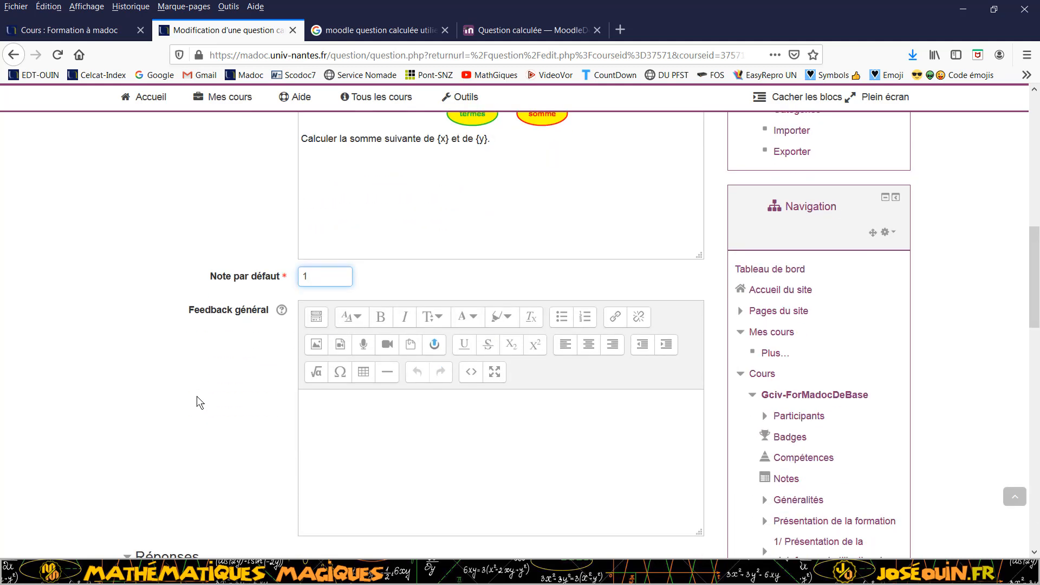
{"action": "scroll", "coordinate": [196, 402], "scroll_direction": "down", "scroll_amount": 1}
{"action": "scroll", "coordinate": [196, 401], "scroll_direction": "down", "scroll_amount": 1}
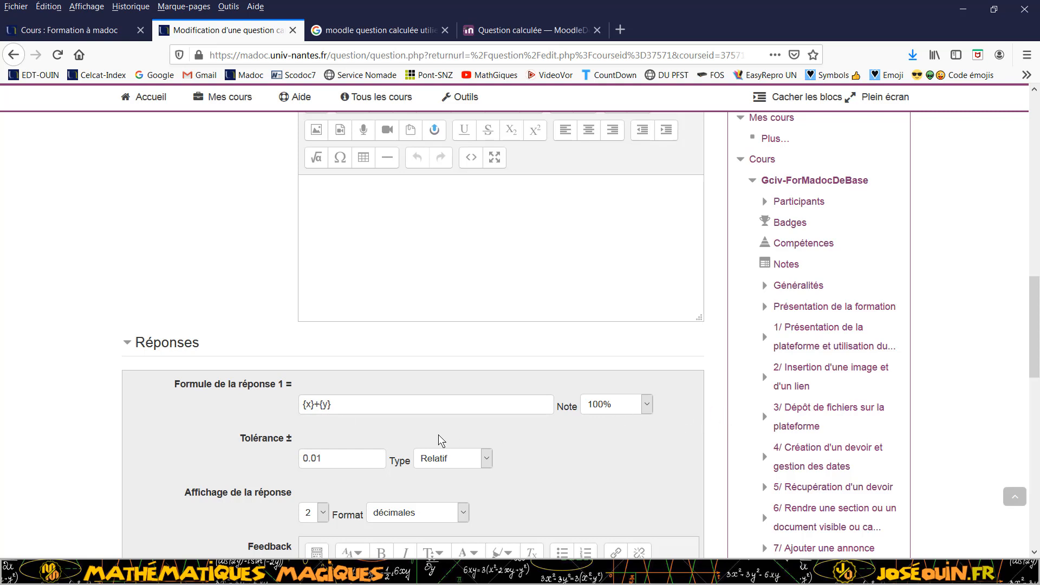
{"action": "scroll", "coordinate": [432, 437], "scroll_direction": "down", "scroll_amount": 2}
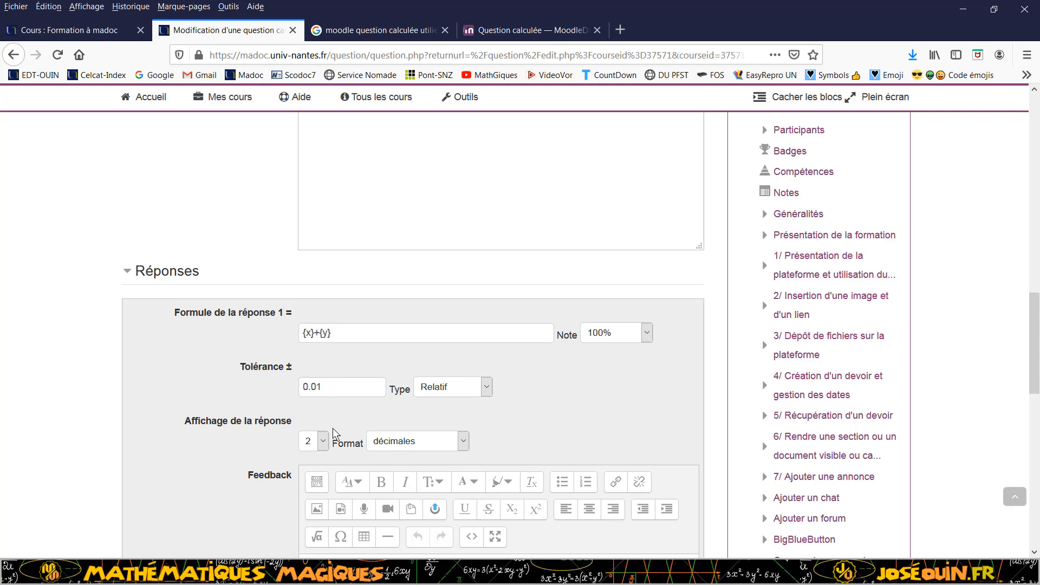
{"action": "scroll", "coordinate": [264, 458], "scroll_direction": "down", "scroll_amount": 3}
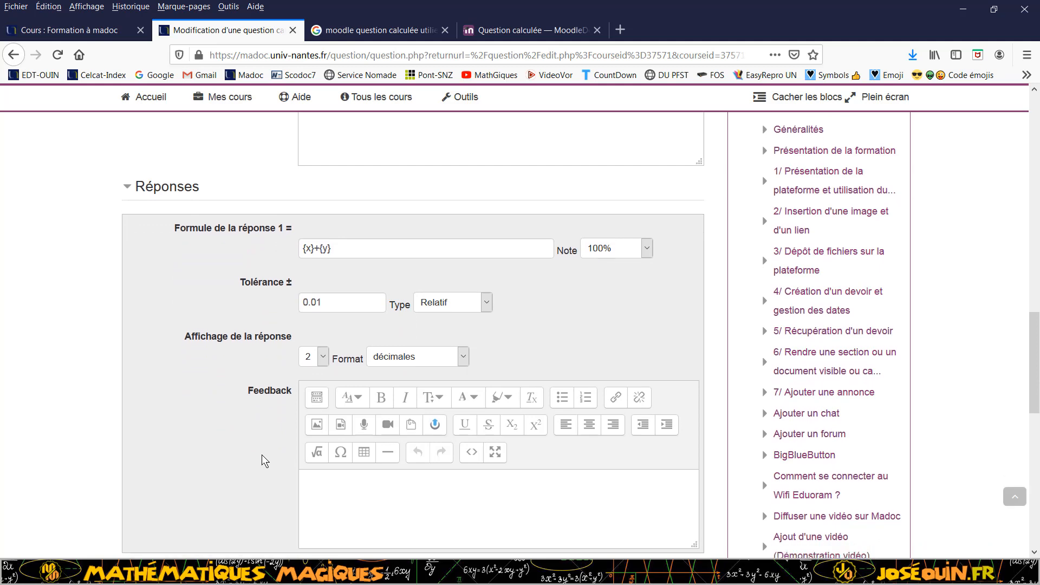
{"action": "scroll", "coordinate": [264, 461], "scroll_direction": "down", "scroll_amount": 6}
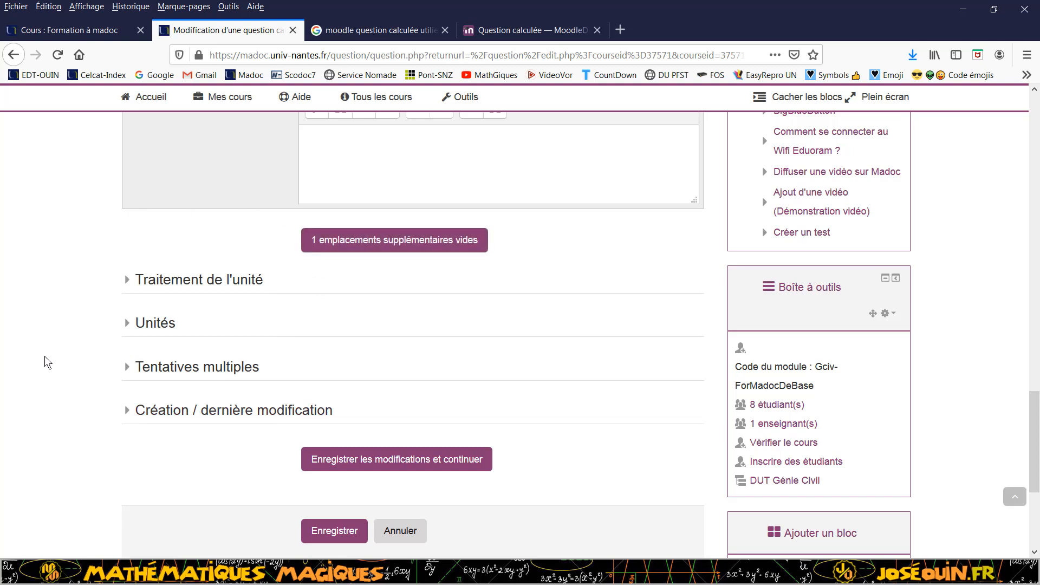
{"action": "scroll", "coordinate": [44, 356], "scroll_direction": "down", "scroll_amount": 2}
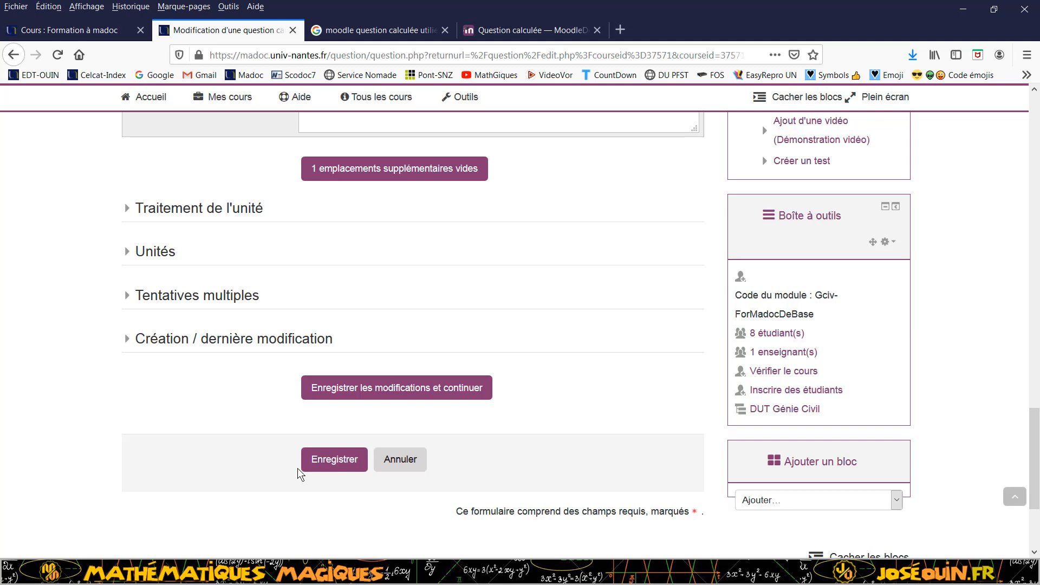
- Save the calculated question and inspect the dataset choices available for variable {x}
{"action": "left_click", "coordinate": [327, 460]}
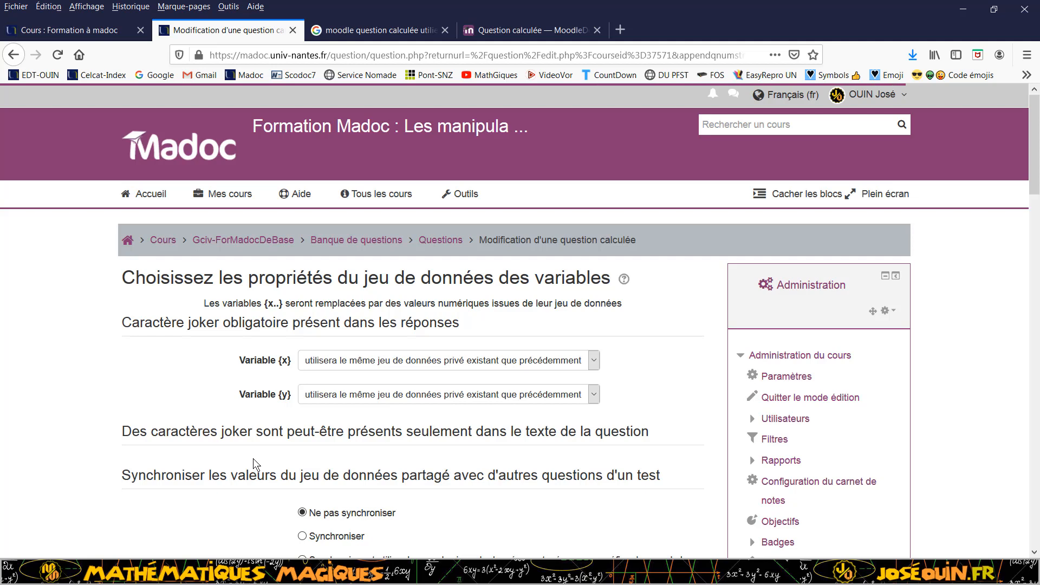
{"action": "scroll", "coordinate": [253, 458], "scroll_direction": "down", "scroll_amount": 2}
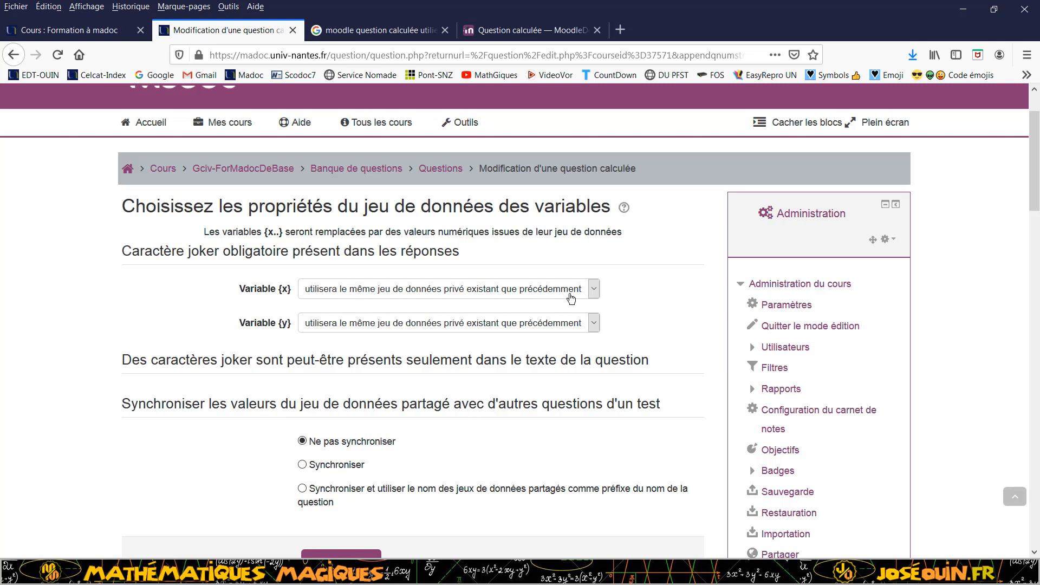
{"action": "left_click", "coordinate": [593, 292]}
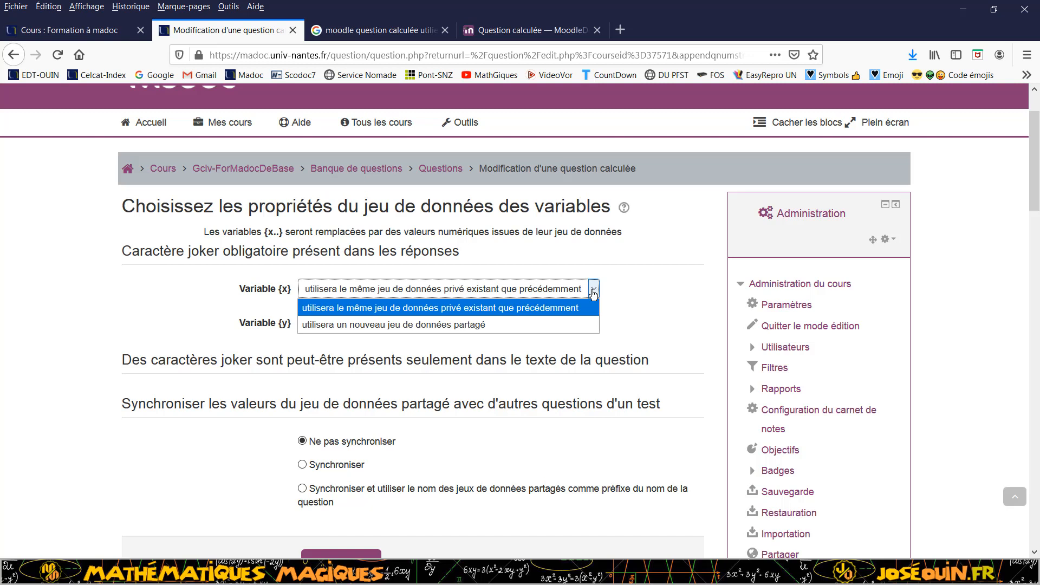
{"action": "left_click", "coordinate": [594, 293]}
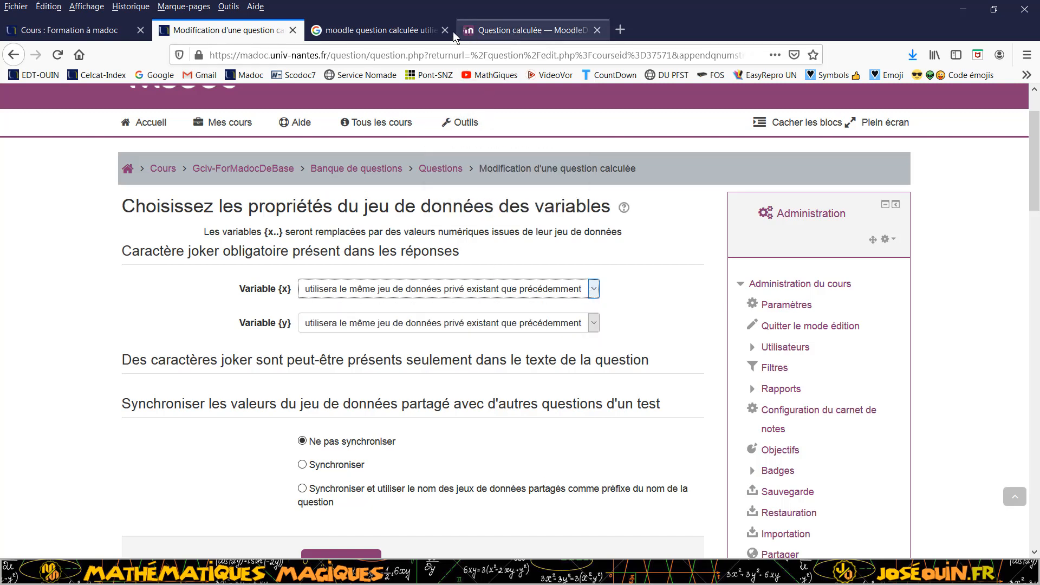
- Switch to the MoodleDocs page on calculated questions and highlight the paragraph about private and shared datasets
{"action": "left_click", "coordinate": [422, 32]}
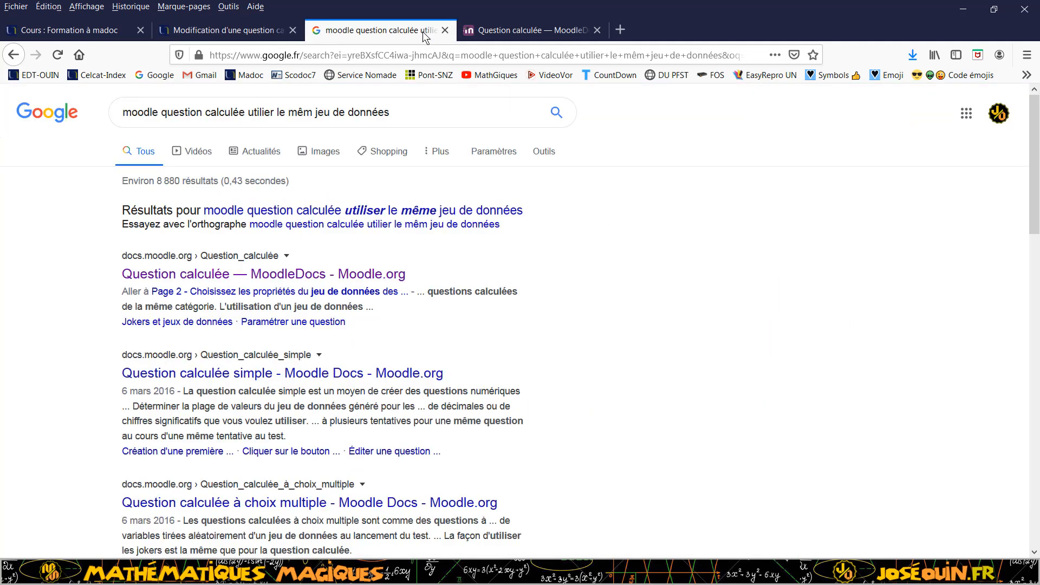
{"action": "left_click", "coordinate": [525, 31]}
{"action": "scroll", "coordinate": [260, 341], "scroll_direction": "down", "scroll_amount": 6}
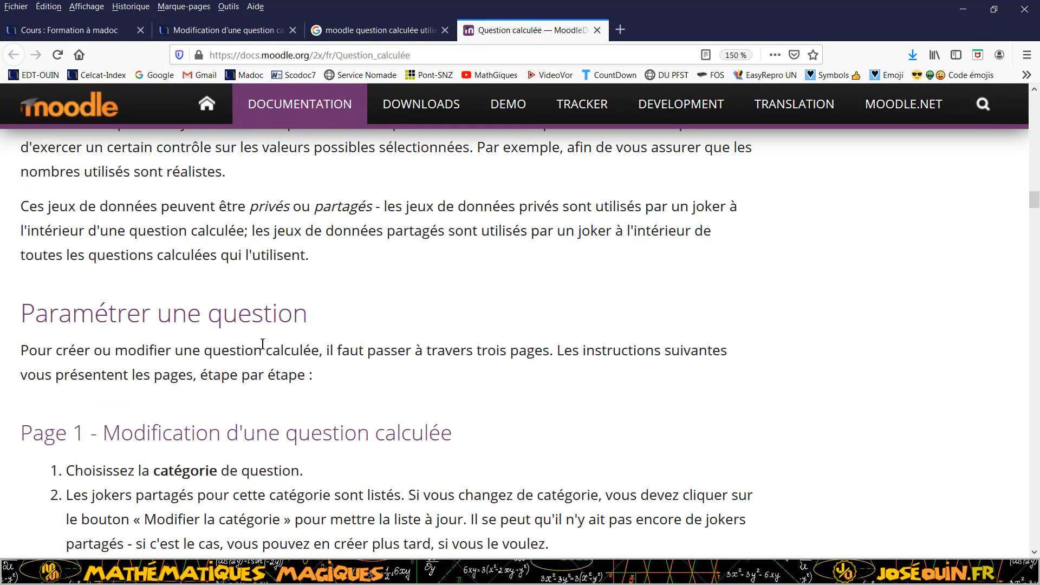
{"action": "scroll", "coordinate": [262, 345], "scroll_direction": "up", "scroll_amount": 2}
{"action": "scroll", "coordinate": [261, 345], "scroll_direction": "up", "scroll_amount": 6}
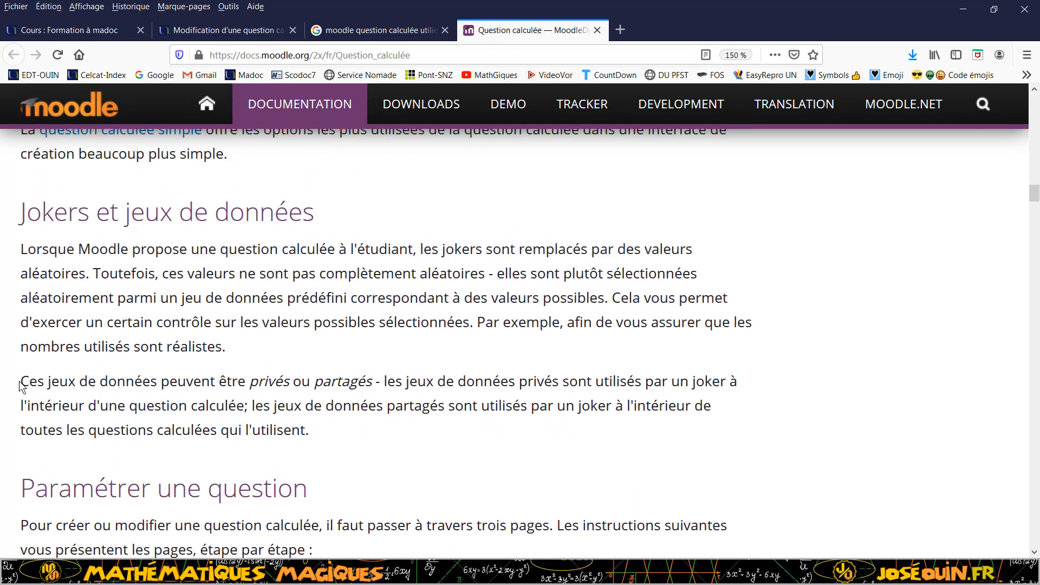
{"action": "left_click_drag", "start_coordinate": [21, 381], "coordinate": [330, 437]}
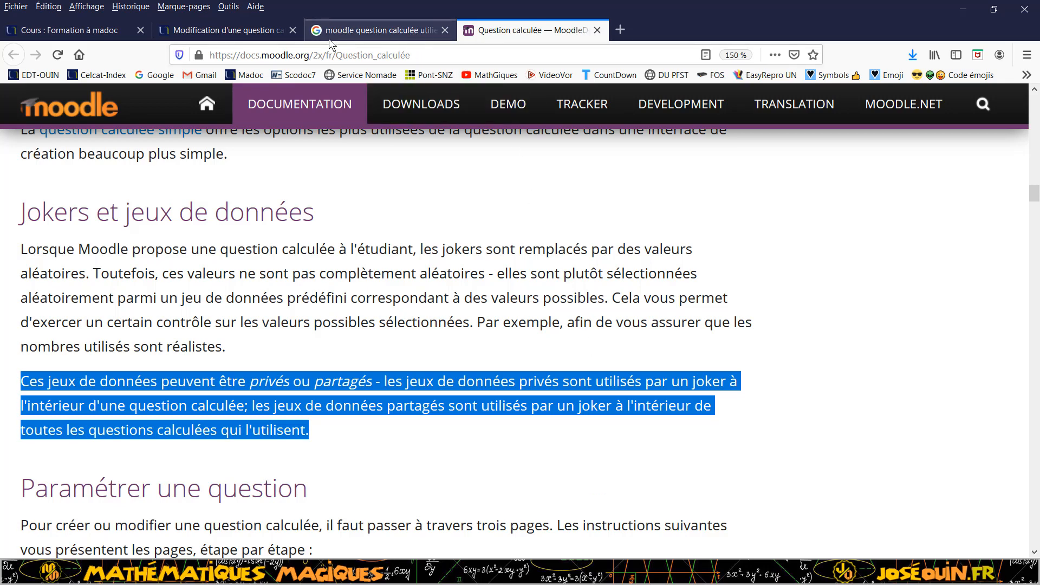
- Return to the question's dataset properties and continue to the dataset editing page with Ne pas synchroniser kept
{"action": "left_click", "coordinate": [256, 33]}
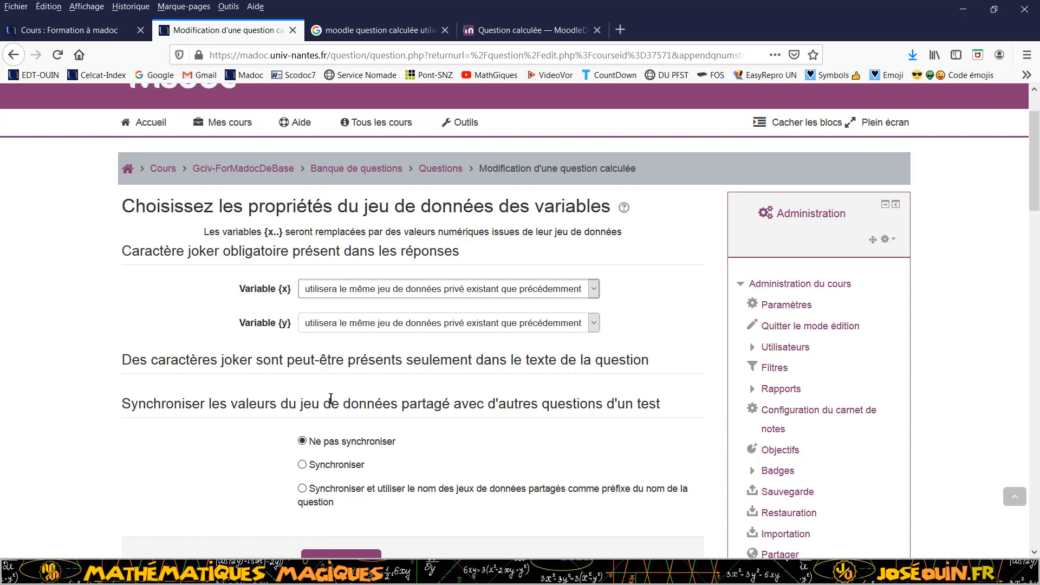
{"action": "scroll", "coordinate": [325, 401], "scroll_direction": "down", "scroll_amount": 3}
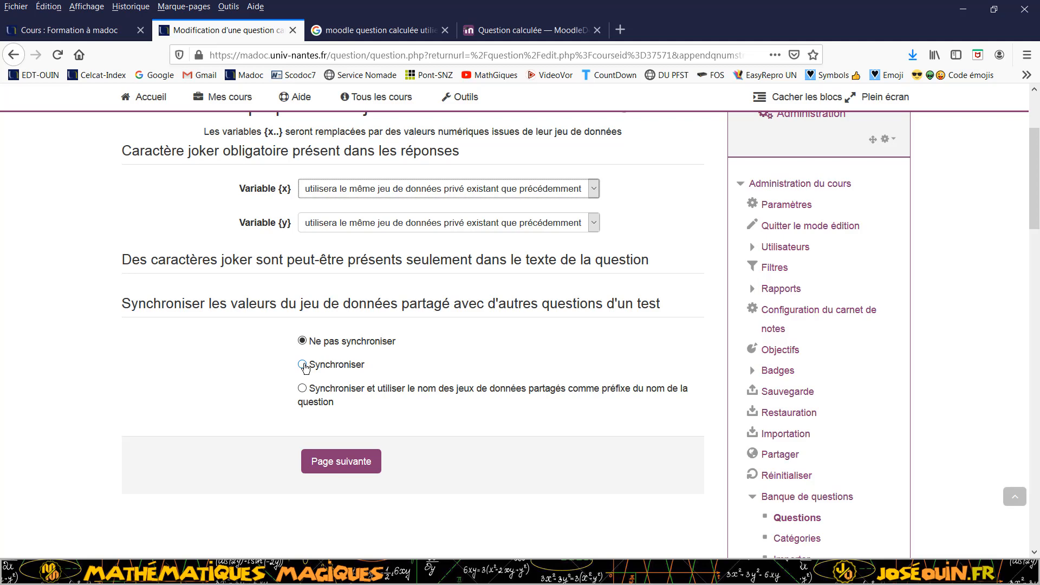
{"action": "scroll", "coordinate": [233, 373], "scroll_direction": "down", "scroll_amount": 2}
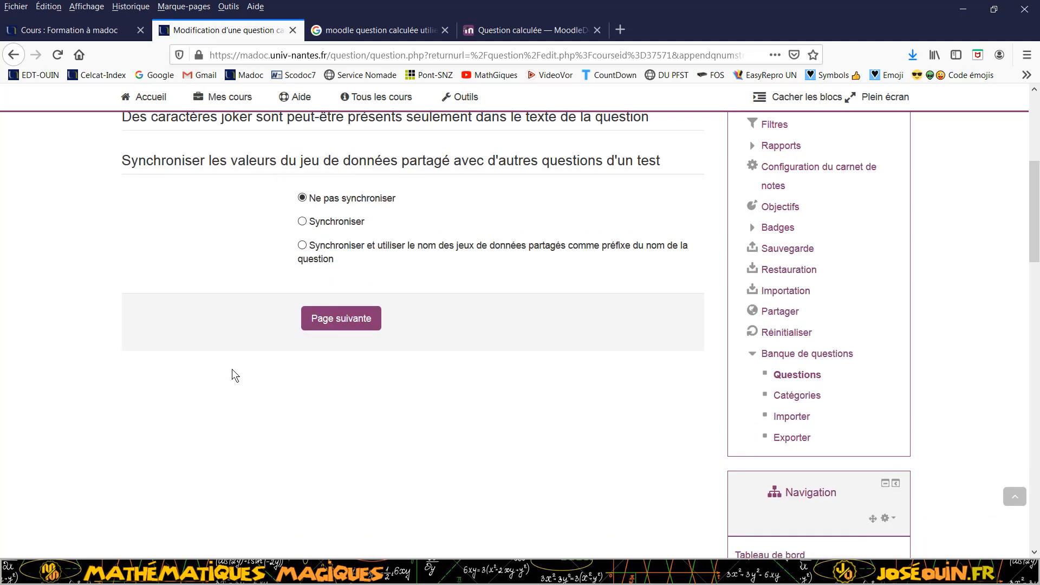
{"action": "scroll", "coordinate": [232, 369], "scroll_direction": "up", "scroll_amount": 1}
{"action": "left_click", "coordinate": [341, 390]}
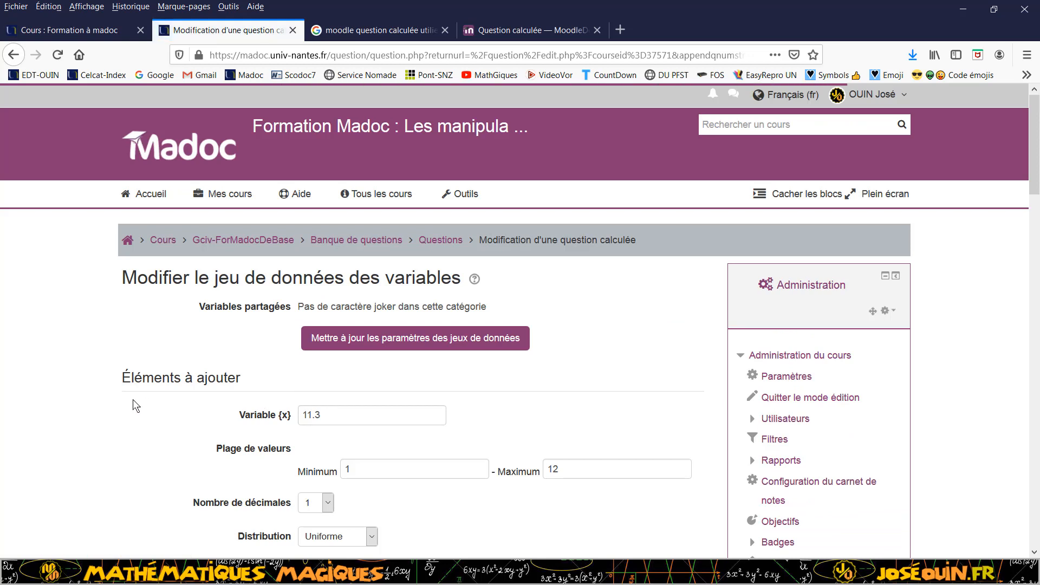
- Examine the value range, number of decimals and distribution defined for variables {x} and {y}
{"action": "scroll", "coordinate": [132, 403], "scroll_direction": "down", "scroll_amount": 1}
{"action": "scroll", "coordinate": [132, 399], "scroll_direction": "down", "scroll_amount": 1}
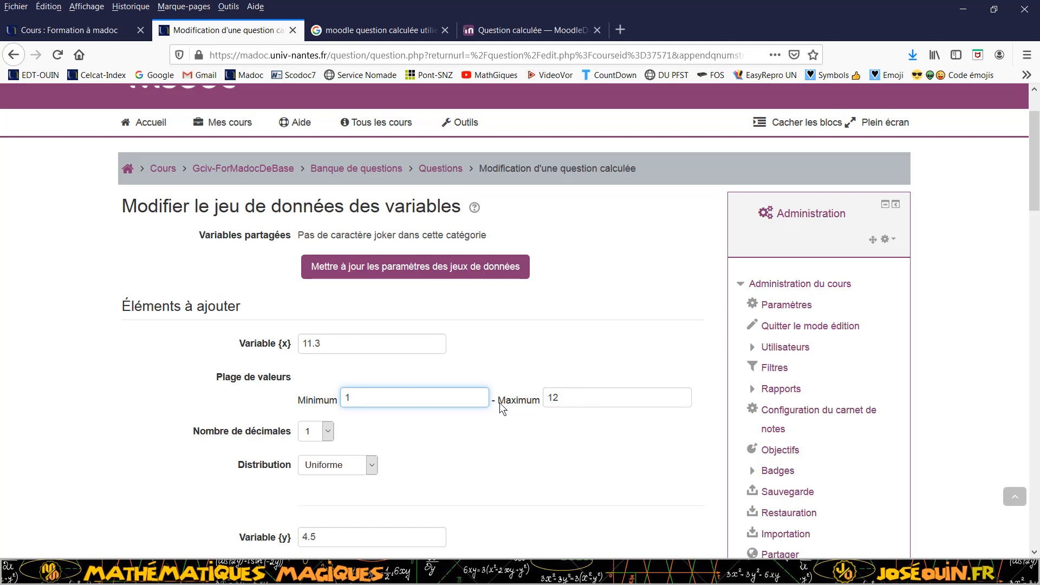
{"action": "scroll", "coordinate": [499, 403], "scroll_direction": "down", "scroll_amount": 3}
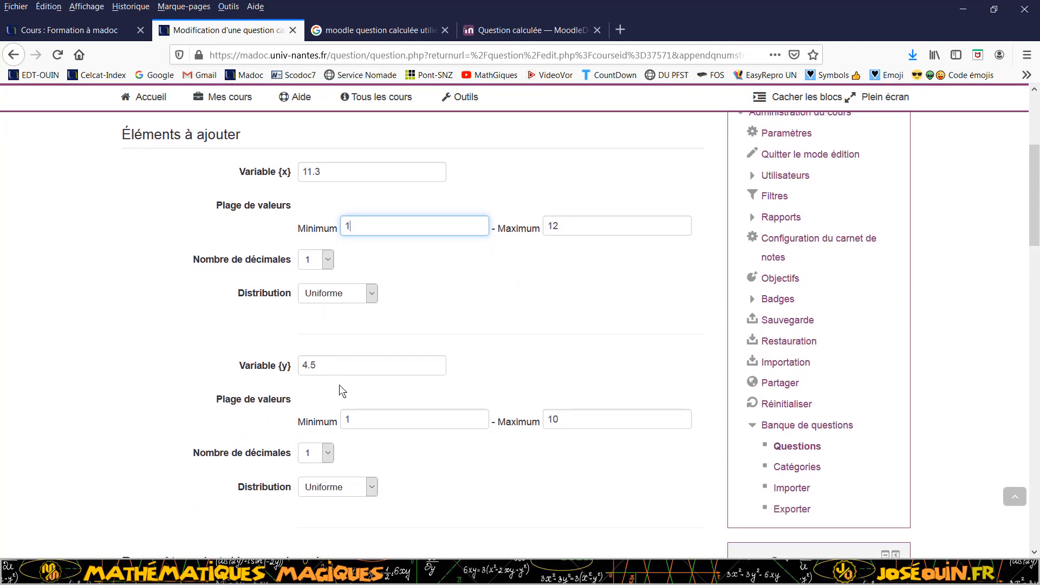
- Inspect the minimum and maximum fields of variable {y} and the distribution choices of variable {x}
{"action": "left_click", "coordinate": [368, 422]}
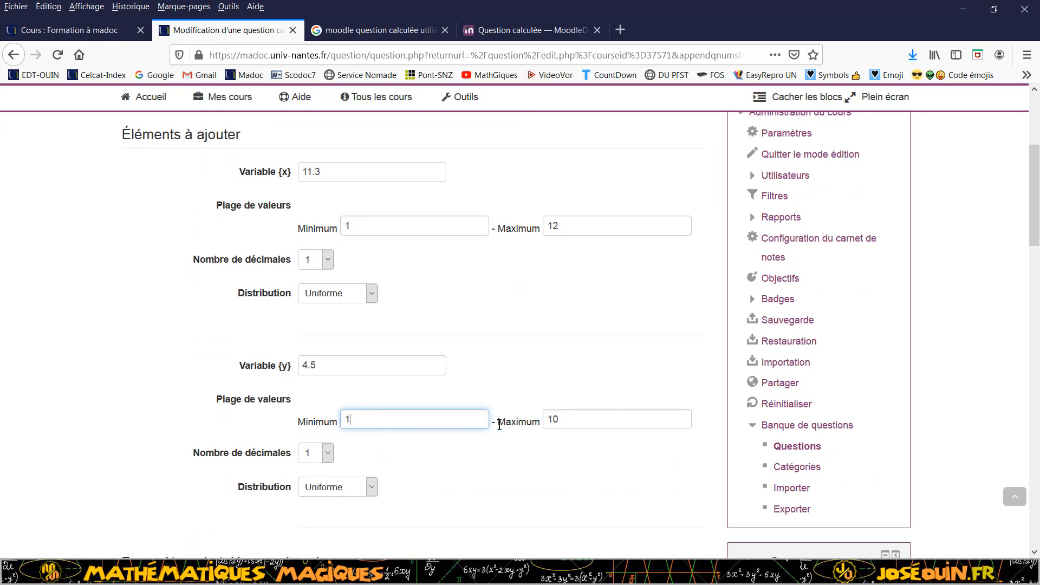
{"action": "left_click", "coordinate": [569, 419]}
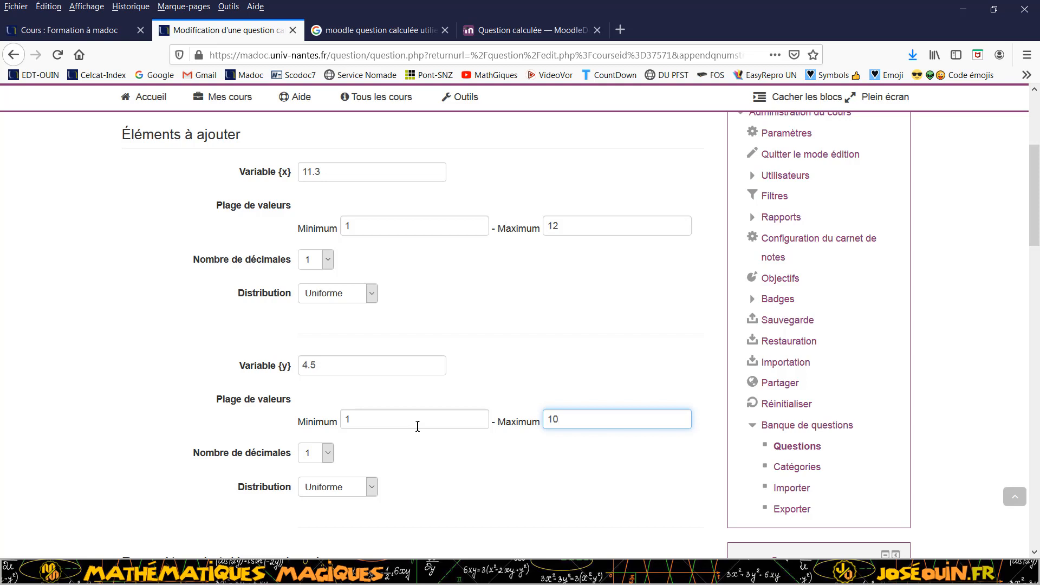
{"action": "scroll", "coordinate": [418, 426], "scroll_direction": "down", "scroll_amount": 3}
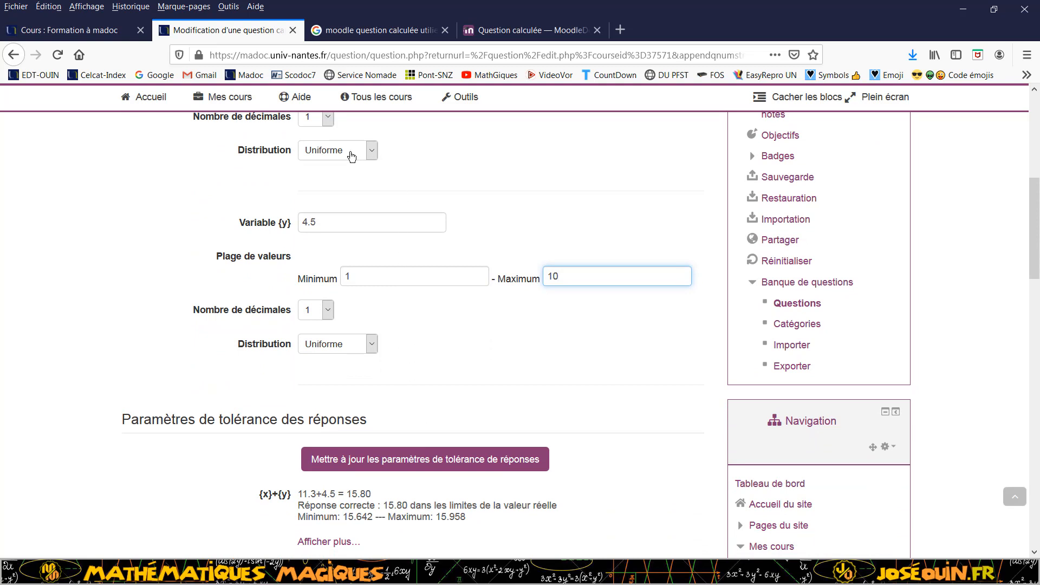
{"action": "scroll", "coordinate": [349, 160], "scroll_direction": "up", "scroll_amount": 3}
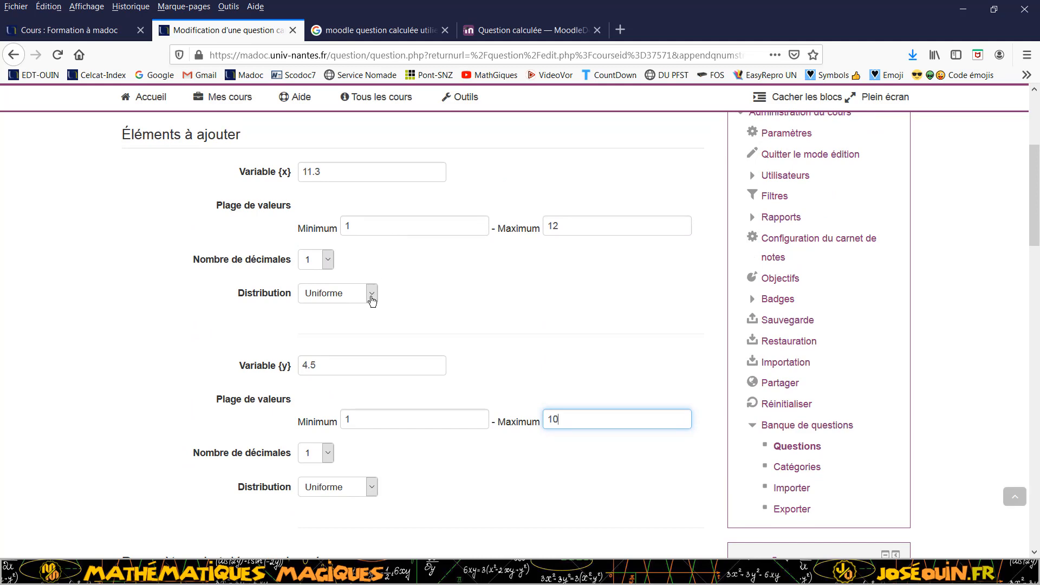
{"action": "left_click", "coordinate": [371, 297]}
{"action": "left_click", "coordinate": [373, 297]}
- Inspect the full answer tolerance settings for {x}+{y}, including tolerance type and format, and collapse them again
{"action": "scroll", "coordinate": [359, 347], "scroll_direction": "down", "scroll_amount": 5}
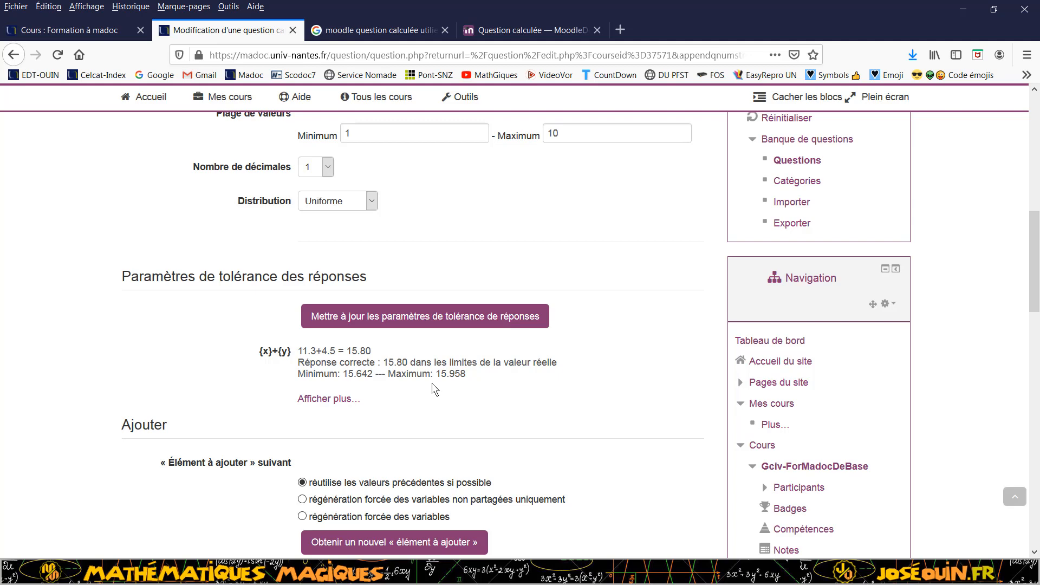
{"action": "scroll", "coordinate": [434, 389], "scroll_direction": "down", "scroll_amount": 3}
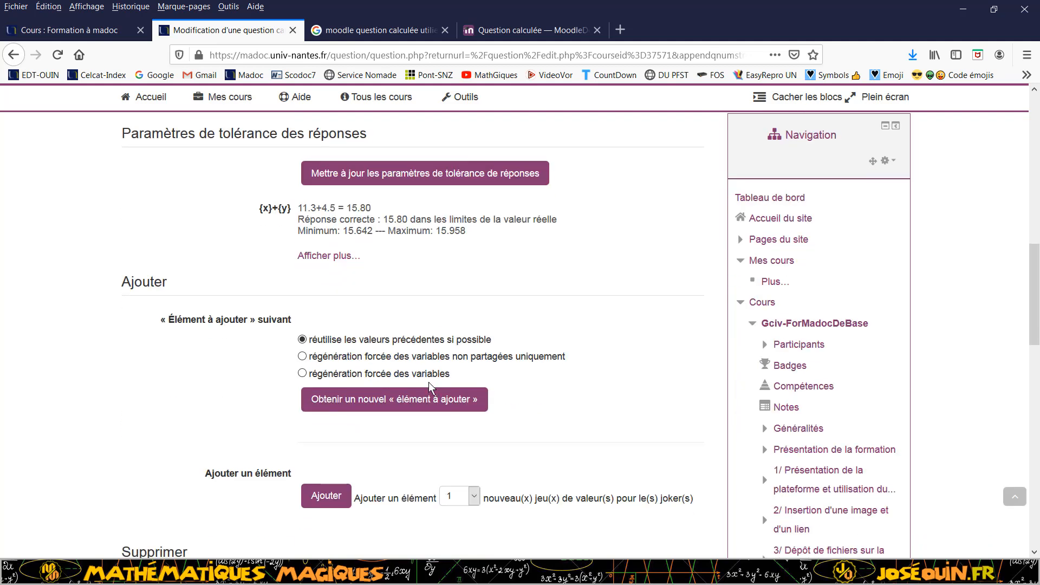
{"action": "left_click", "coordinate": [316, 259]}
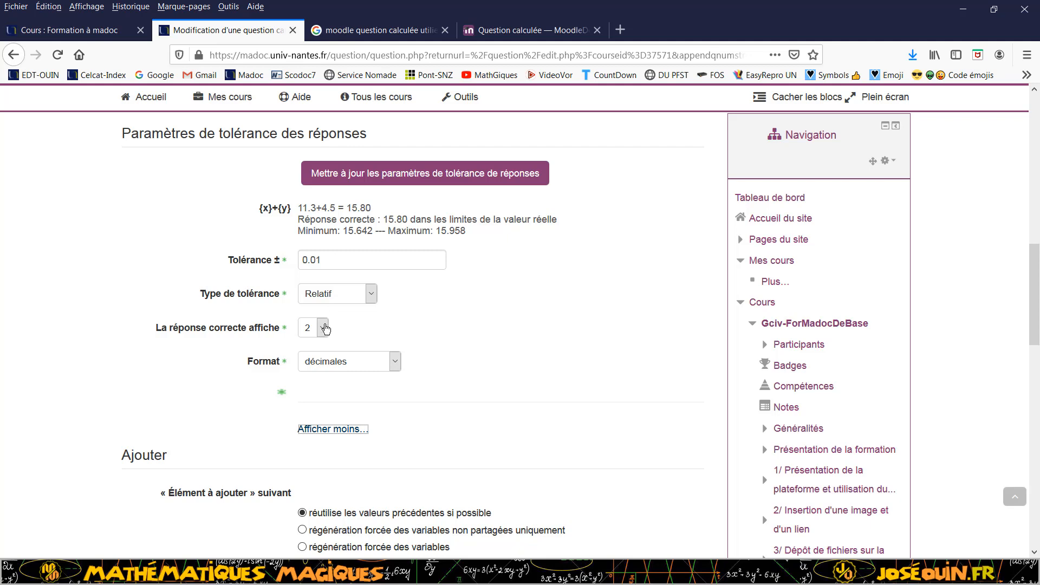
{"action": "left_click", "coordinate": [352, 429]}
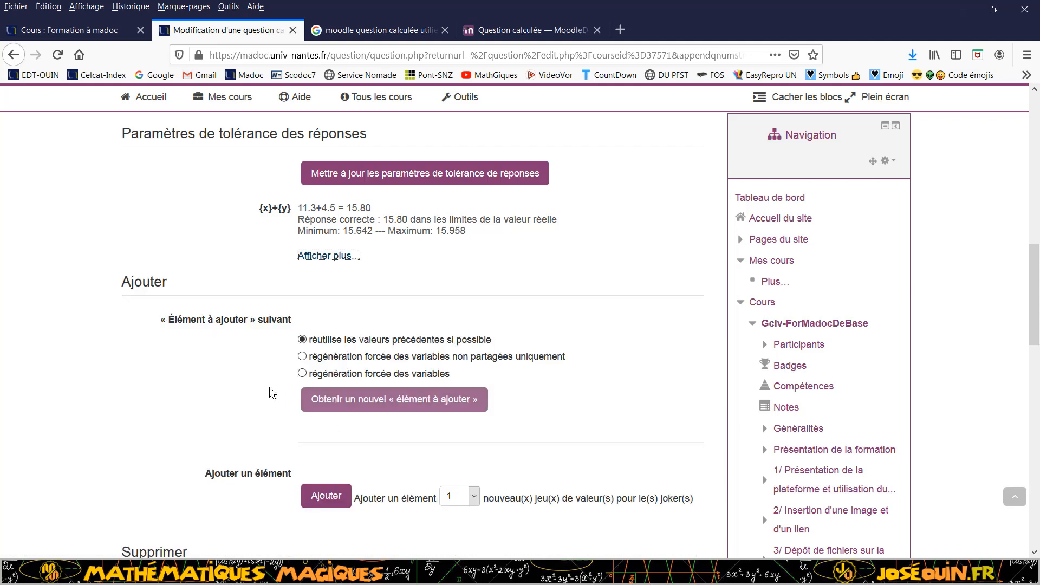
- Review the options for adding and deleting value sets and the Jeu 11 values, and save the question
{"action": "scroll", "coordinate": [268, 394], "scroll_direction": "down", "scroll_amount": 2}
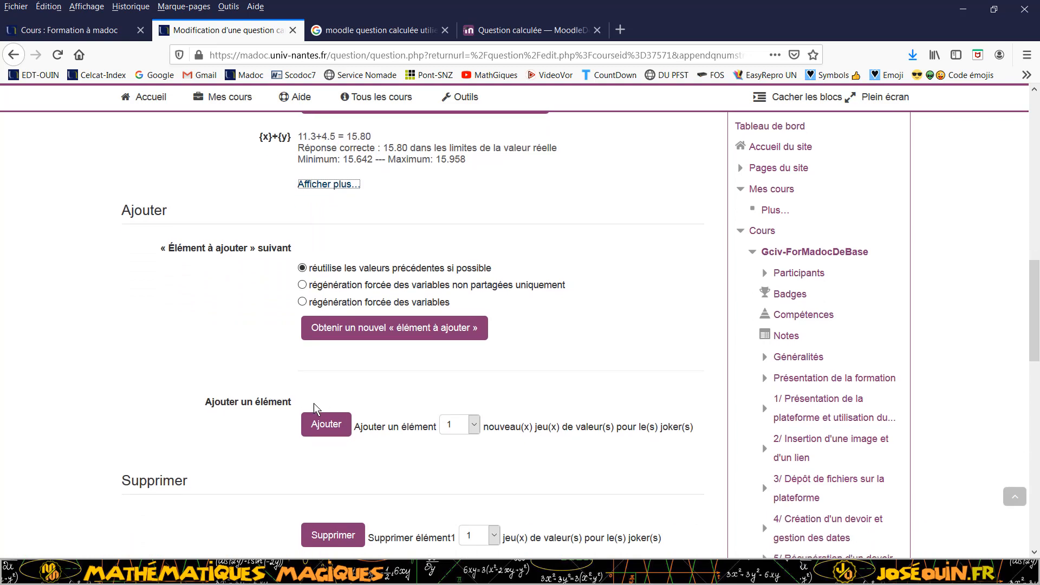
{"action": "scroll", "coordinate": [303, 410], "scroll_direction": "down", "scroll_amount": 5}
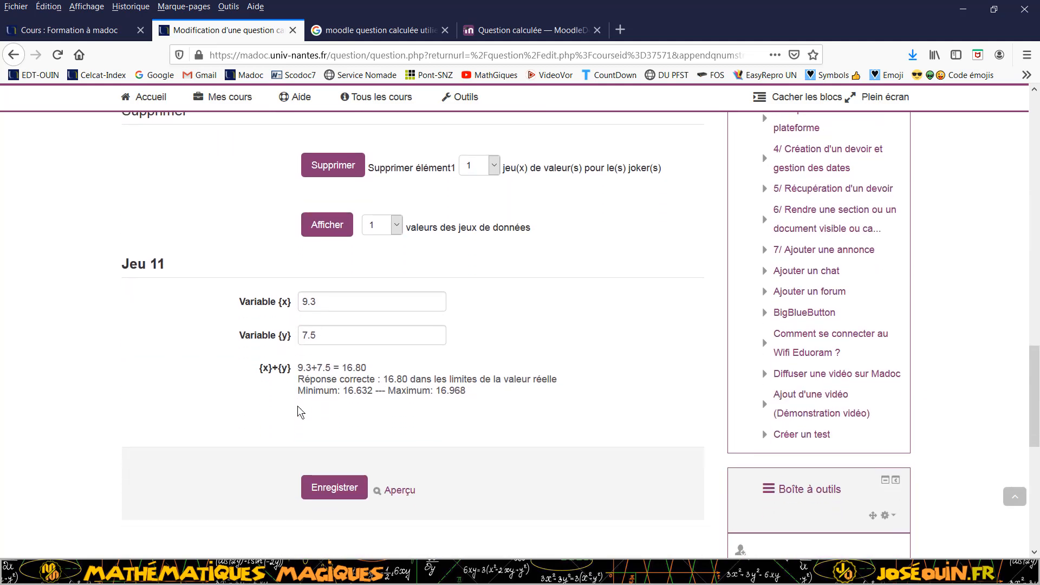
{"action": "scroll", "coordinate": [298, 410], "scroll_direction": "down", "scroll_amount": 1}
{"action": "left_click", "coordinate": [329, 431]}
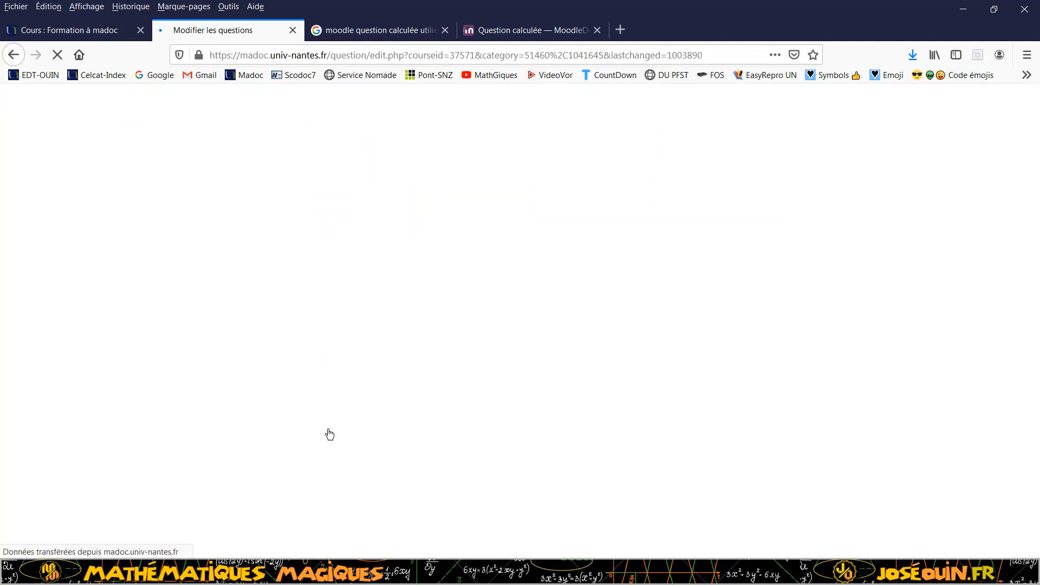
- Preview Question Calculée from the question bank and check the answer 15.8
{"action": "scroll", "coordinate": [317, 435], "scroll_direction": "down", "scroll_amount": 2}
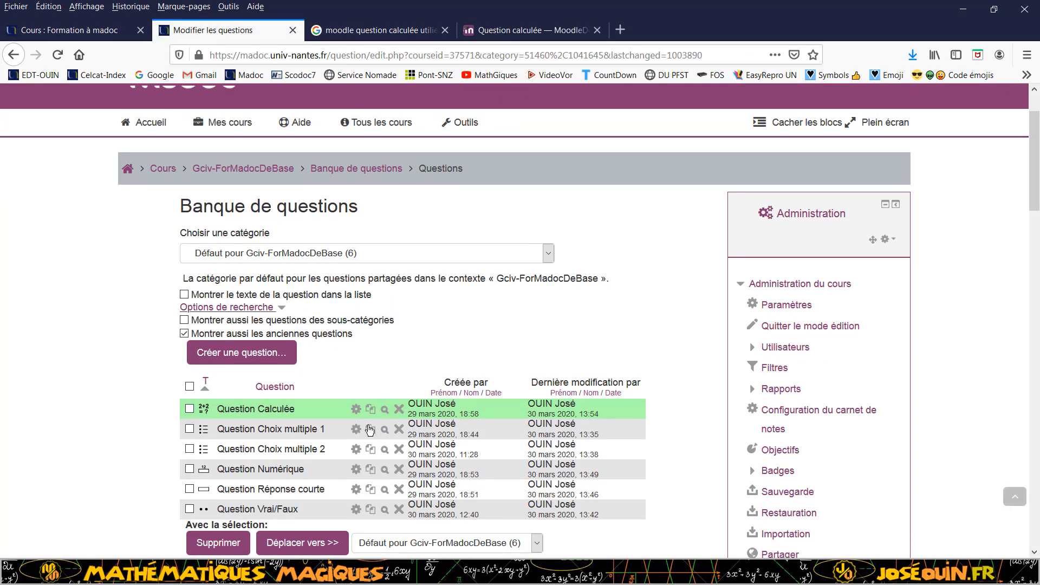
{"action": "left_click", "coordinate": [385, 413]}
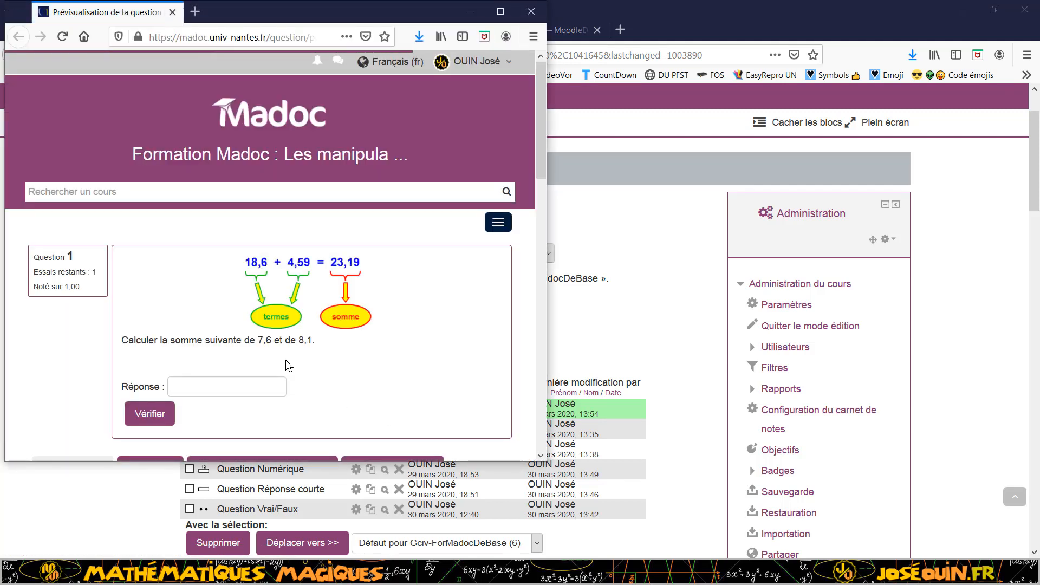
{"action": "left_click", "coordinate": [208, 388]}
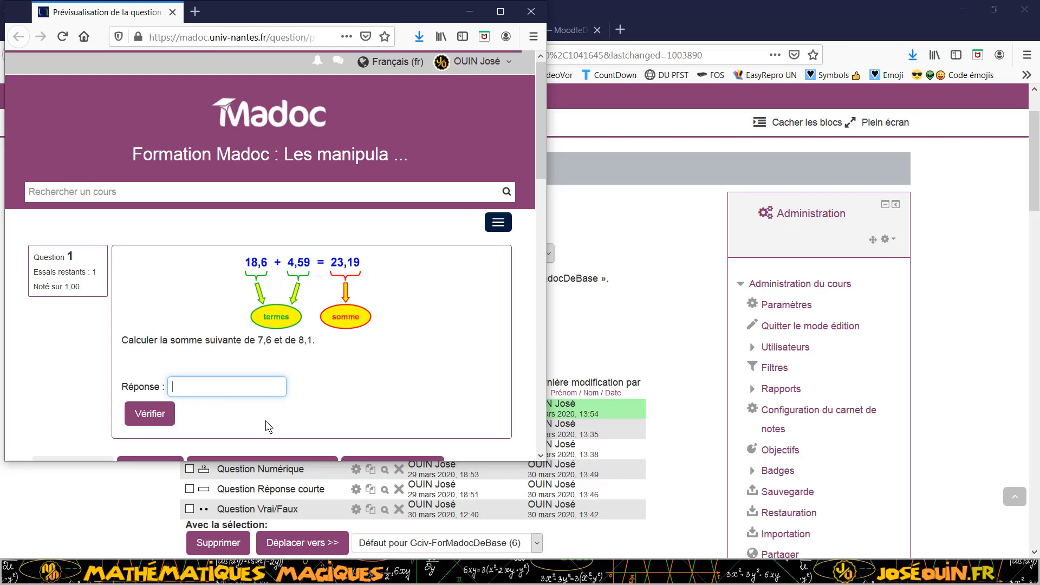
{"action": "type", "text": "15.8"}
{"action": "left_click", "coordinate": [151, 412]}
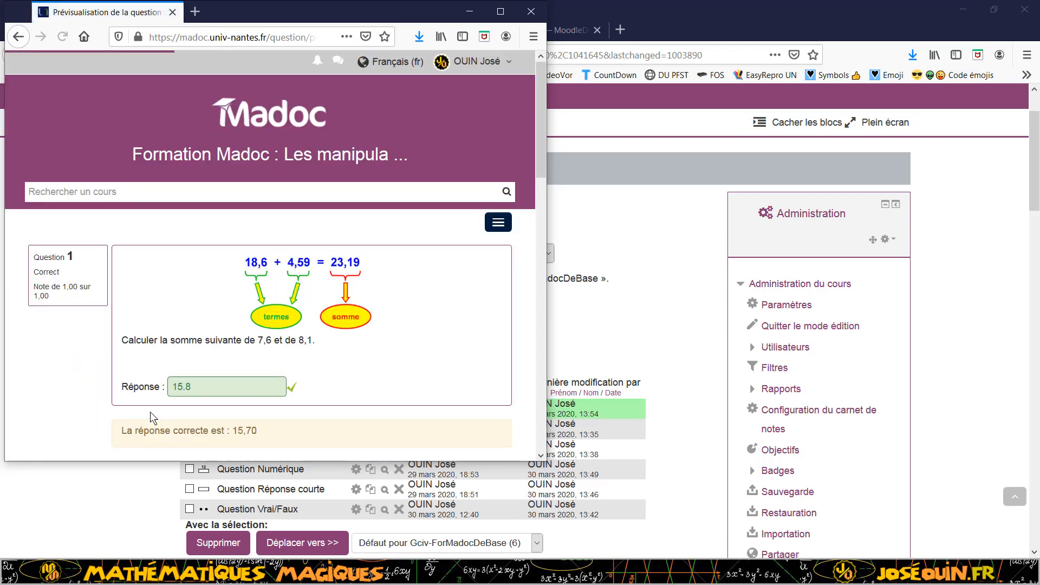
- Restart the question preview, check the answer 15.9, and close the mail notification and the preview window
{"action": "scroll", "coordinate": [179, 373], "scroll_direction": "down", "scroll_amount": 2}
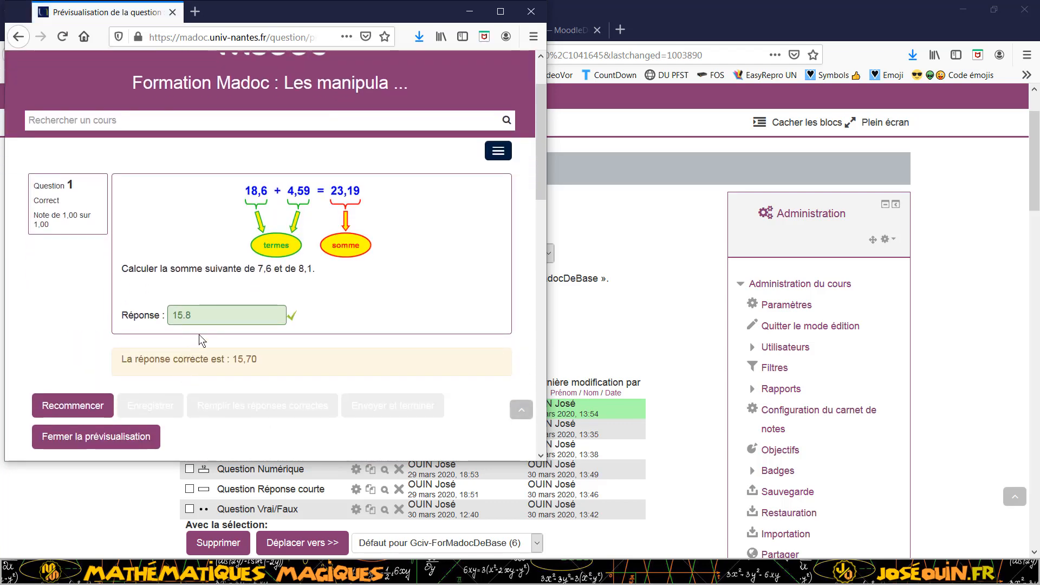
{"action": "left_click", "coordinate": [107, 407]}
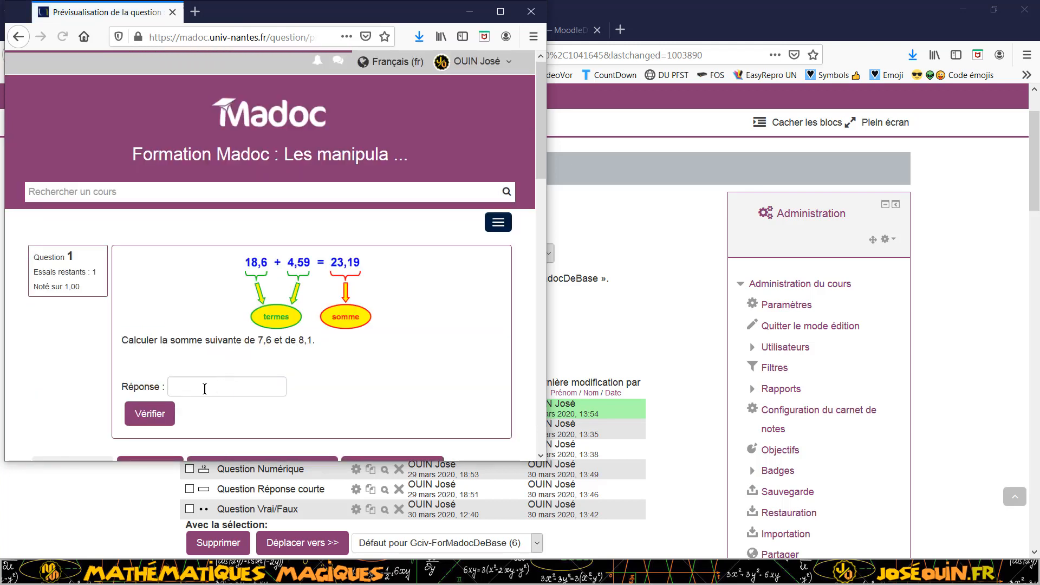
{"action": "left_click", "coordinate": [205, 389]}
{"action": "type", "text": "15."}
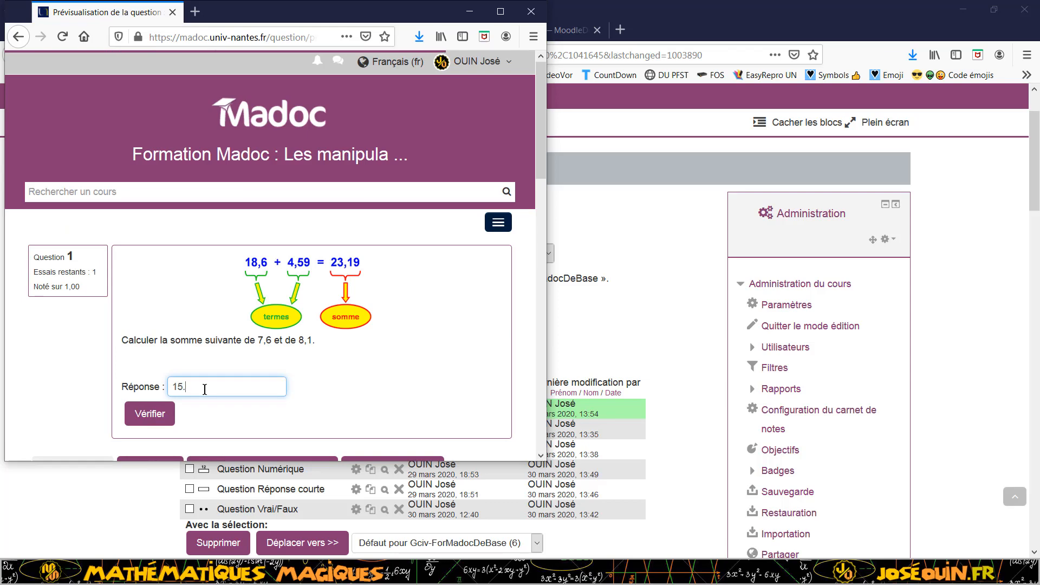
{"action": "type", "text": "9"}
{"action": "left_click", "coordinate": [154, 415]}
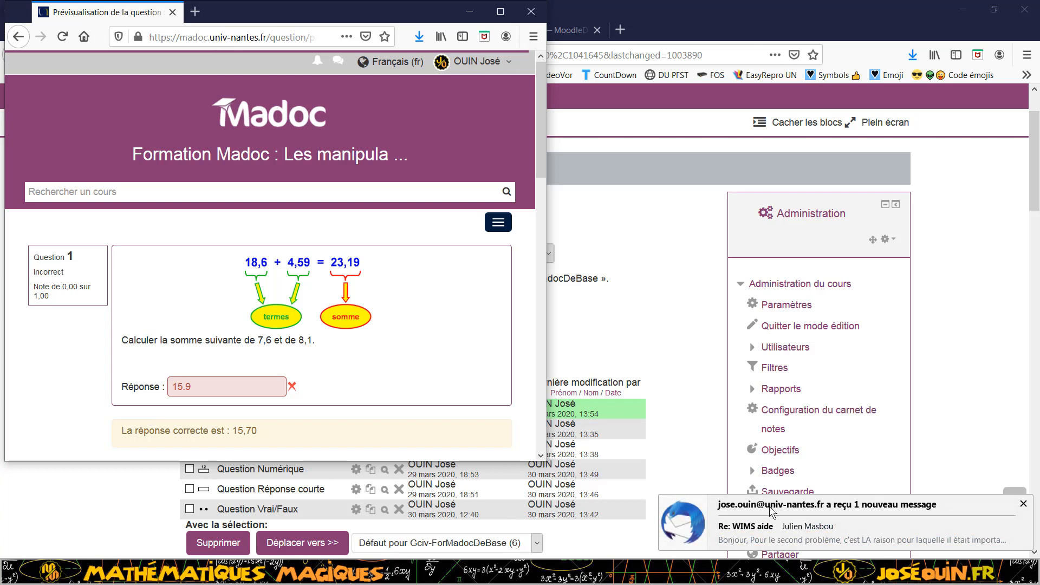
{"action": "left_click", "coordinate": [1024, 504]}
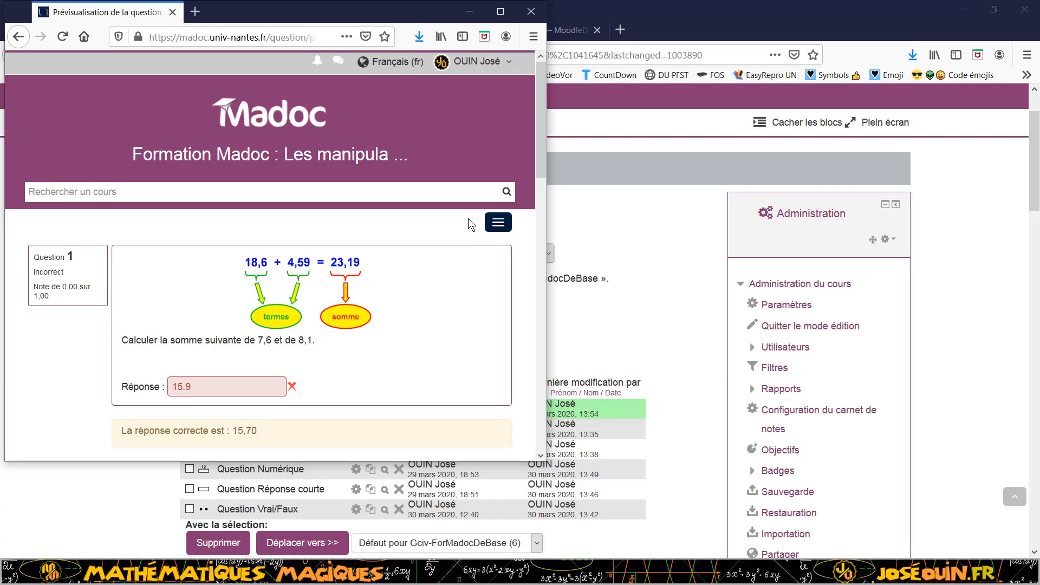
{"action": "left_click", "coordinate": [532, 16]}
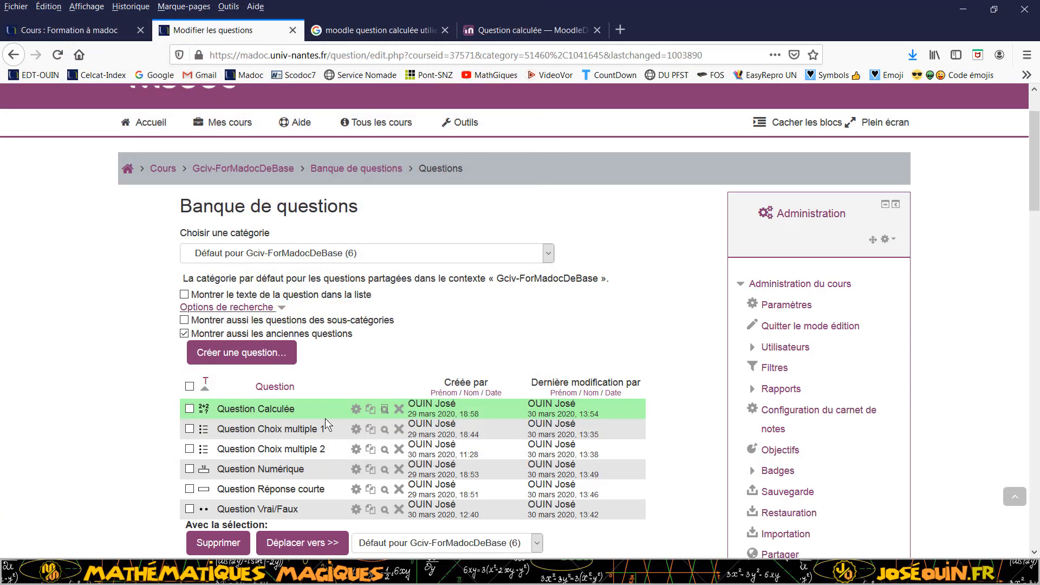
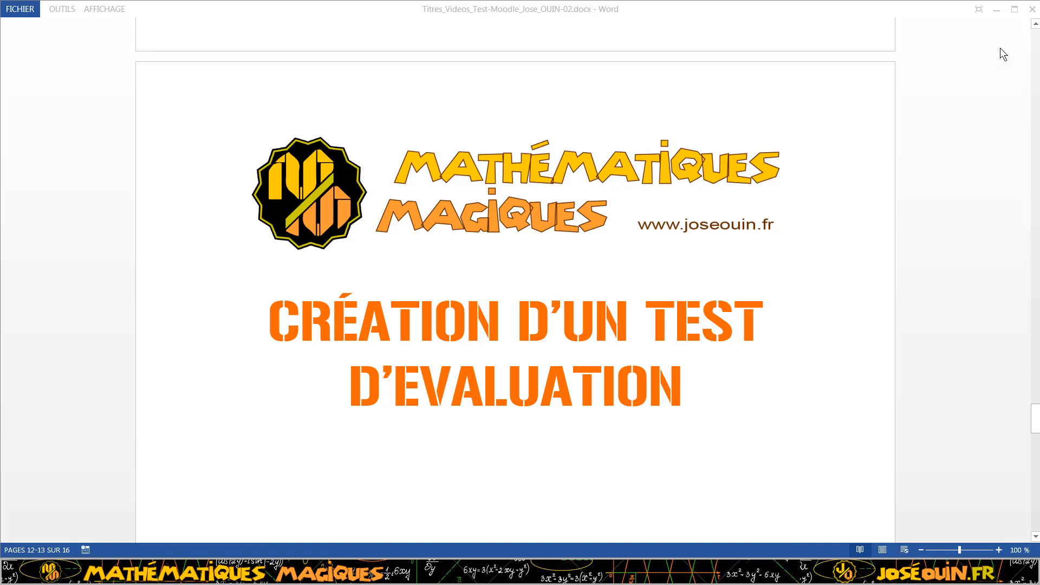
- Minimize the Word title document and switch to the Firefox window showing the Formation Madoc course
{"action": "left_click", "coordinate": [998, 10]}
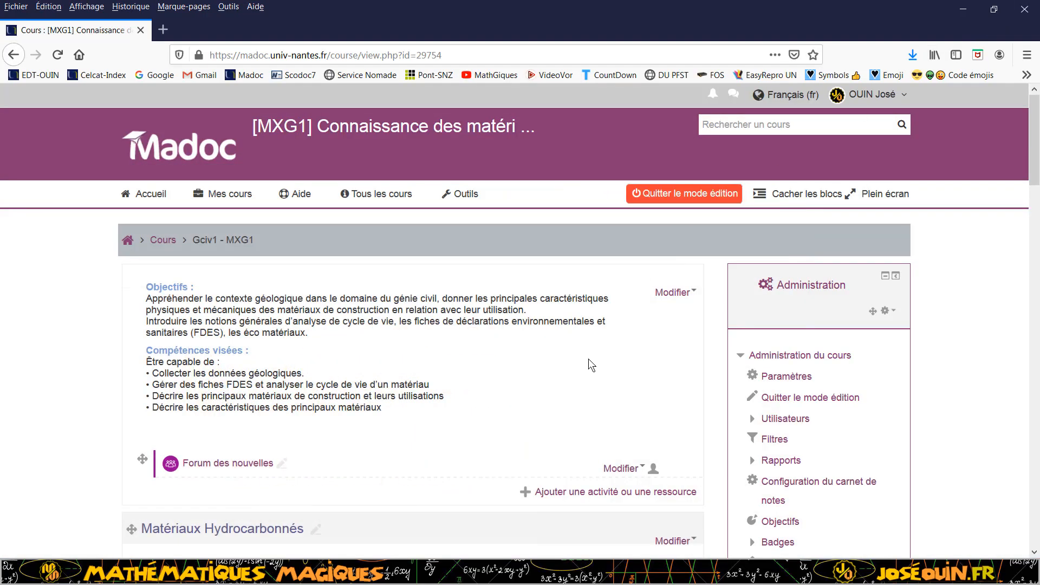
{"action": "mouse_move", "coordinate": [225, 573]}
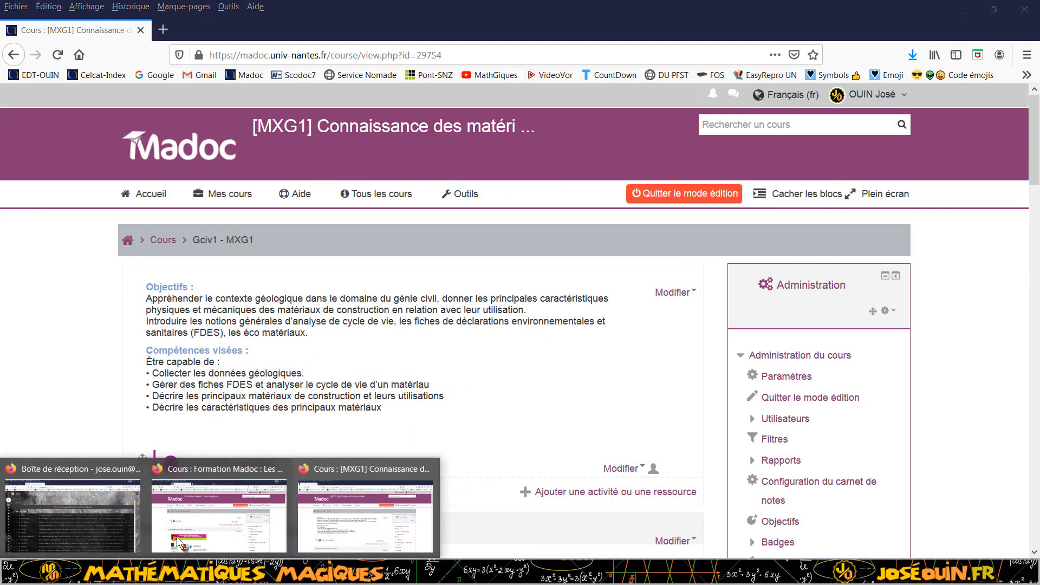
{"action": "left_click", "coordinate": [221, 514]}
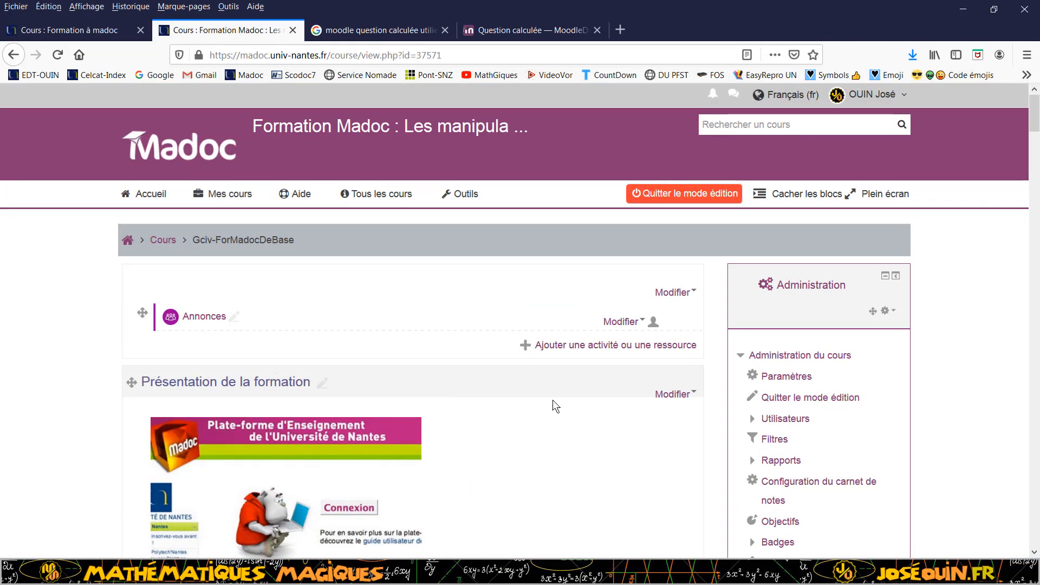
- Open the course's question bank and review the listed calculated, multiple-choice, numerical, short-answer and true/false questions
{"action": "scroll", "coordinate": [553, 399], "scroll_direction": "down", "scroll_amount": 5}
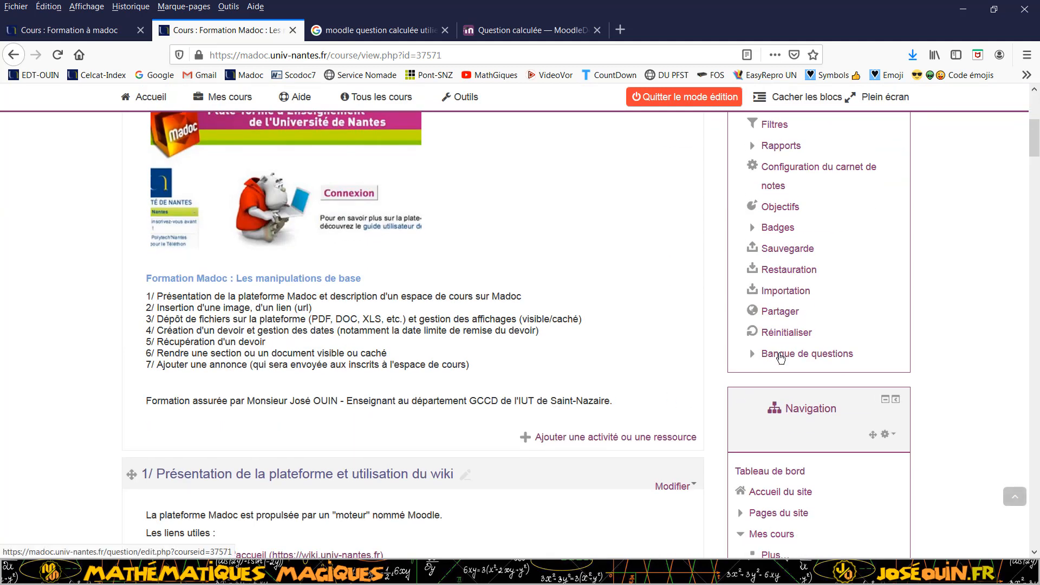
{"action": "left_click", "coordinate": [780, 355]}
{"action": "scroll", "coordinate": [315, 413], "scroll_direction": "down", "scroll_amount": 3}
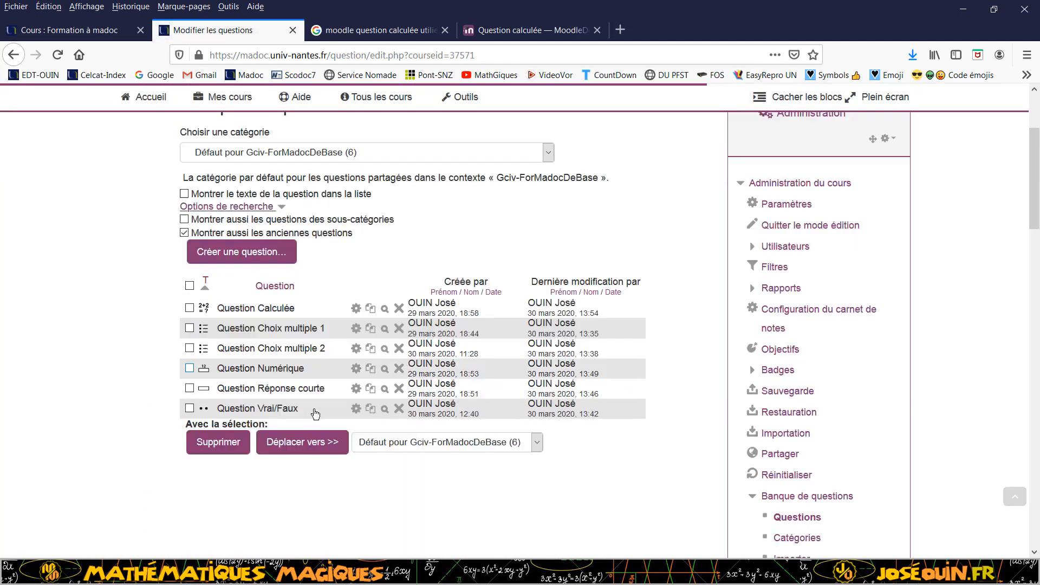
{"action": "scroll", "coordinate": [315, 413], "scroll_direction": "down", "scroll_amount": 1}
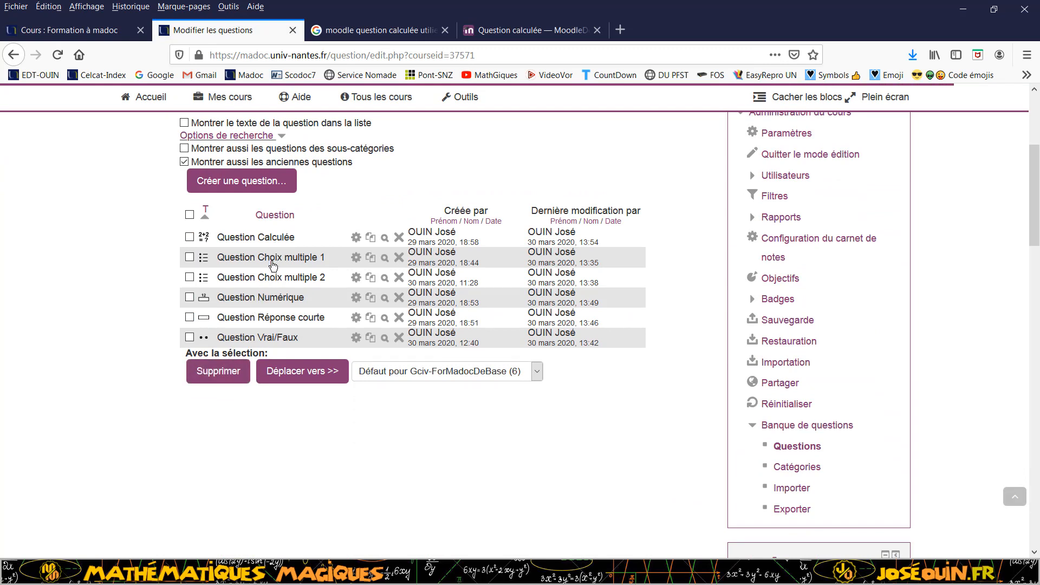
{"action": "scroll", "coordinate": [277, 341], "scroll_direction": "up", "scroll_amount": 1}
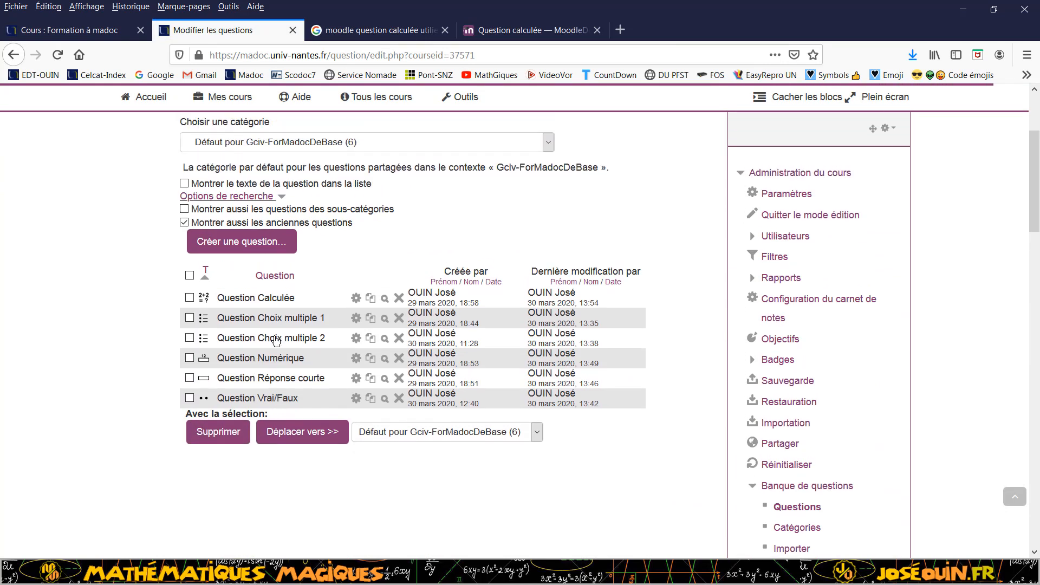
{"action": "scroll", "coordinate": [277, 340], "scroll_direction": "up", "scroll_amount": 3}
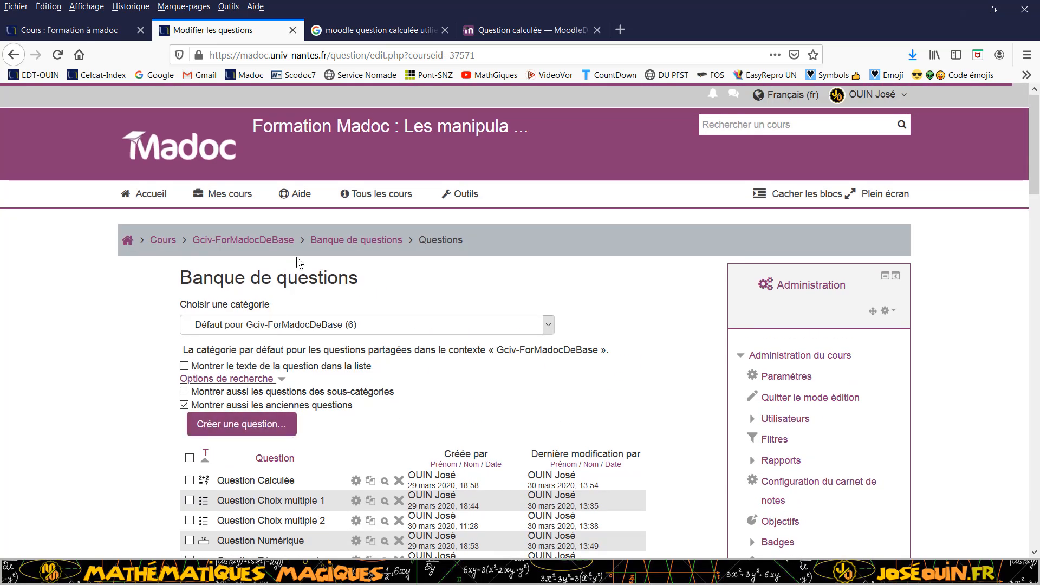
- Return to the Gciv-ForMadocDeBase course page and locate its Créer un test section
{"action": "left_click", "coordinate": [256, 245]}
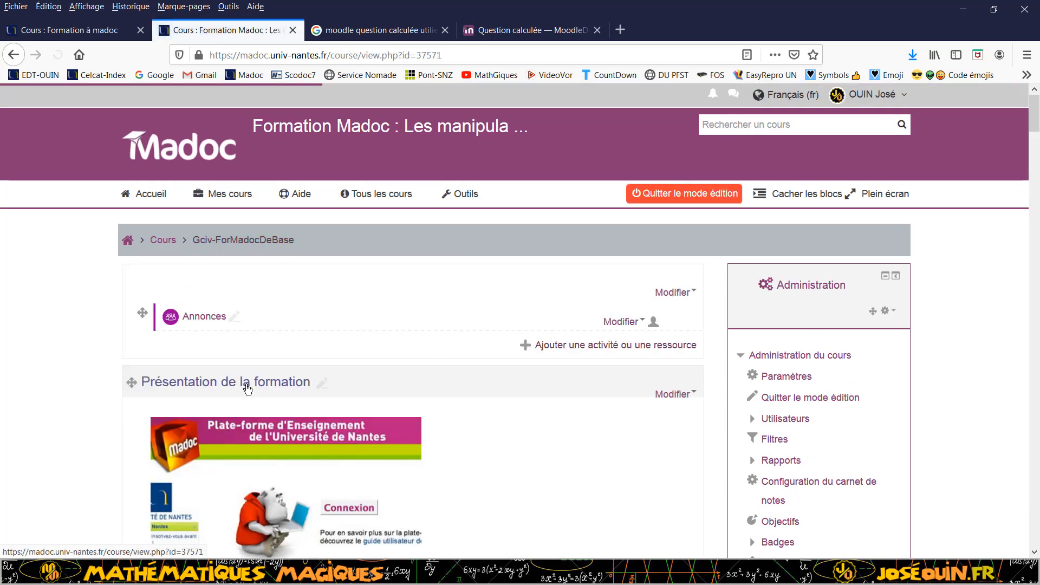
{"action": "scroll", "coordinate": [244, 385], "scroll_direction": "down", "scroll_amount": 6}
{"action": "scroll", "coordinate": [240, 388], "scroll_direction": "down", "scroll_amount": 20}
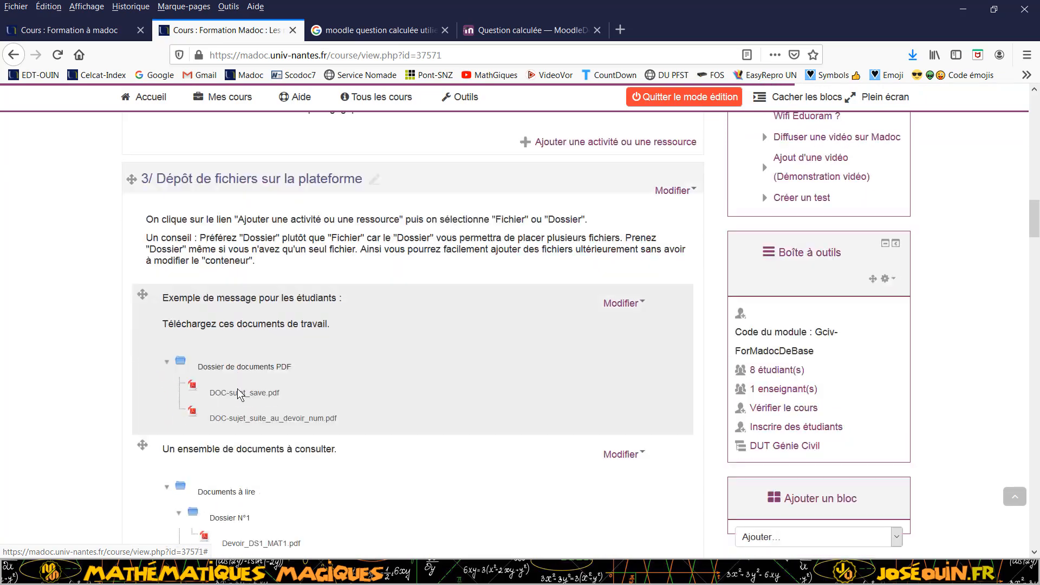
{"action": "scroll", "coordinate": [237, 388], "scroll_direction": "down", "scroll_amount": 15}
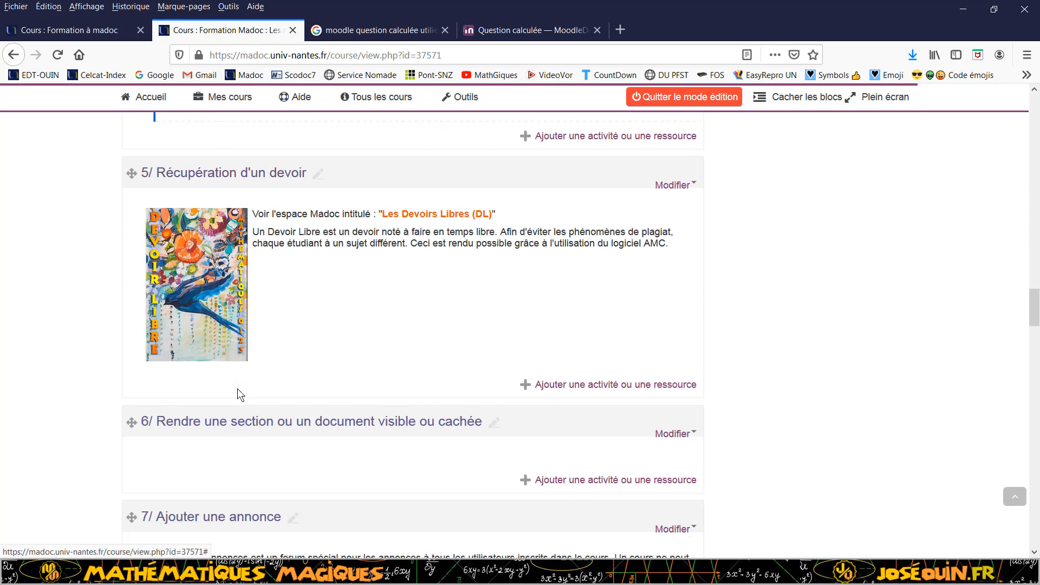
{"action": "scroll", "coordinate": [237, 389], "scroll_direction": "down", "scroll_amount": 20}
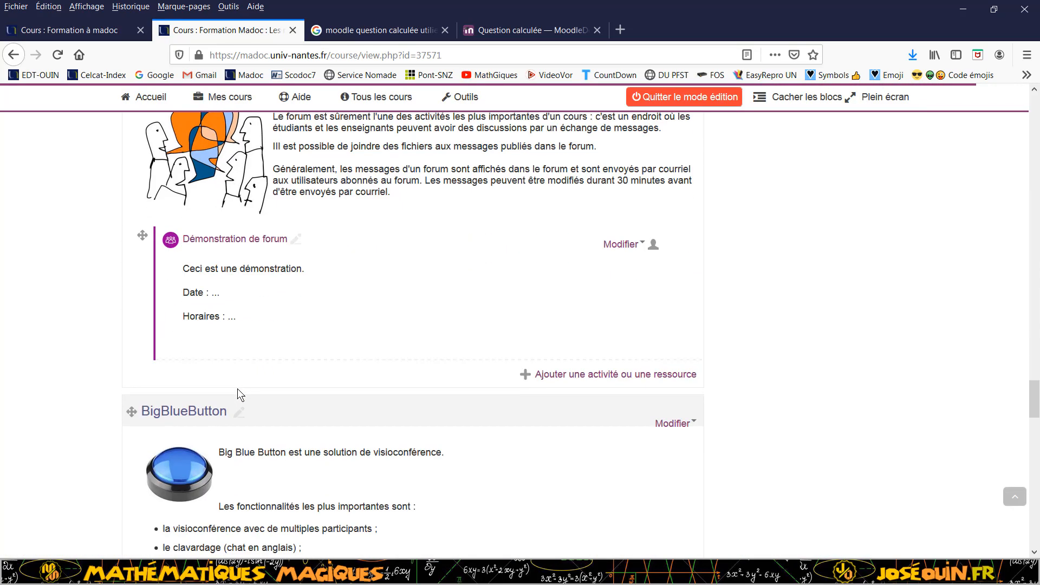
{"action": "scroll", "coordinate": [238, 391], "scroll_direction": "down", "scroll_amount": 20}
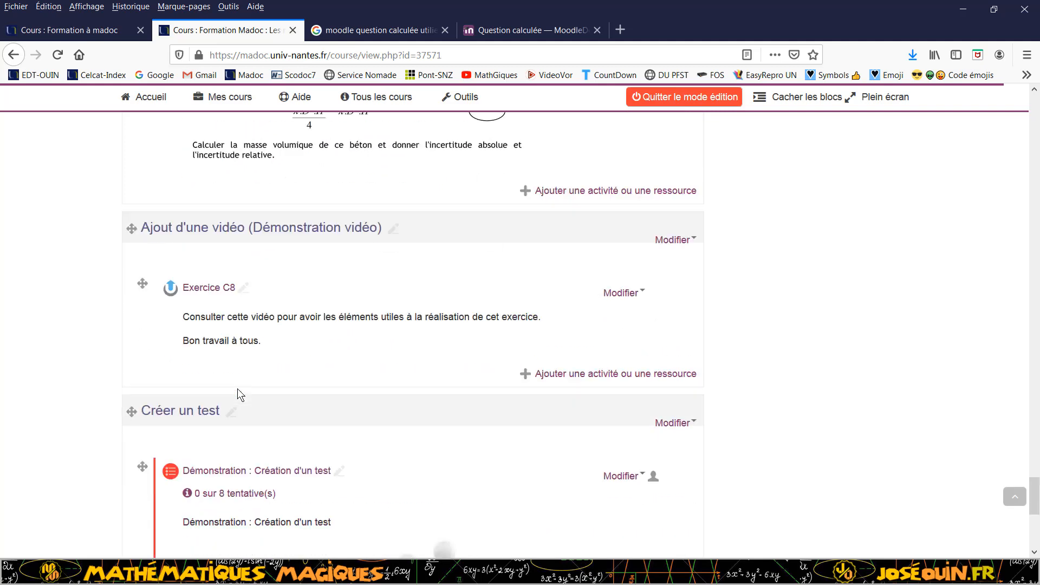
- Start adding a Test activity to the Créer un test section
{"action": "scroll", "coordinate": [237, 392], "scroll_direction": "down", "scroll_amount": 3}
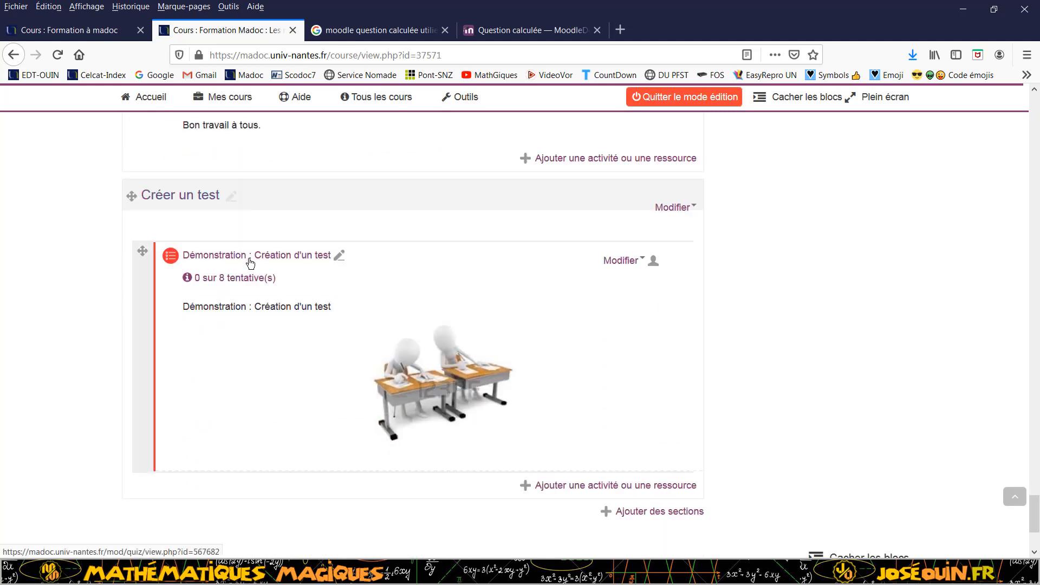
{"action": "left_click", "coordinate": [592, 491]}
{"action": "scroll", "coordinate": [227, 439], "scroll_direction": "down", "scroll_amount": 7}
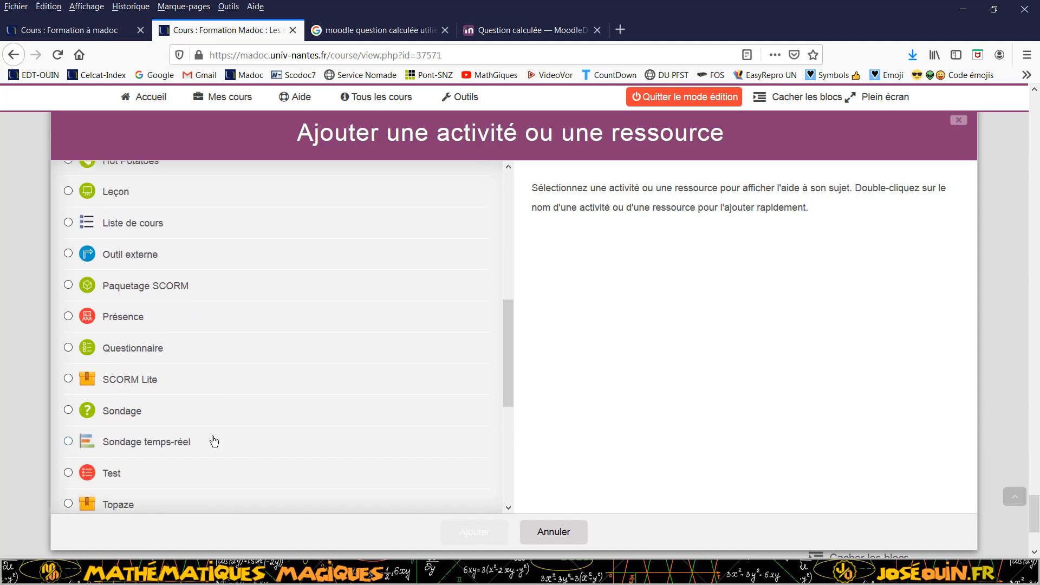
{"action": "scroll", "coordinate": [212, 437], "scroll_direction": "down", "scroll_amount": 1}
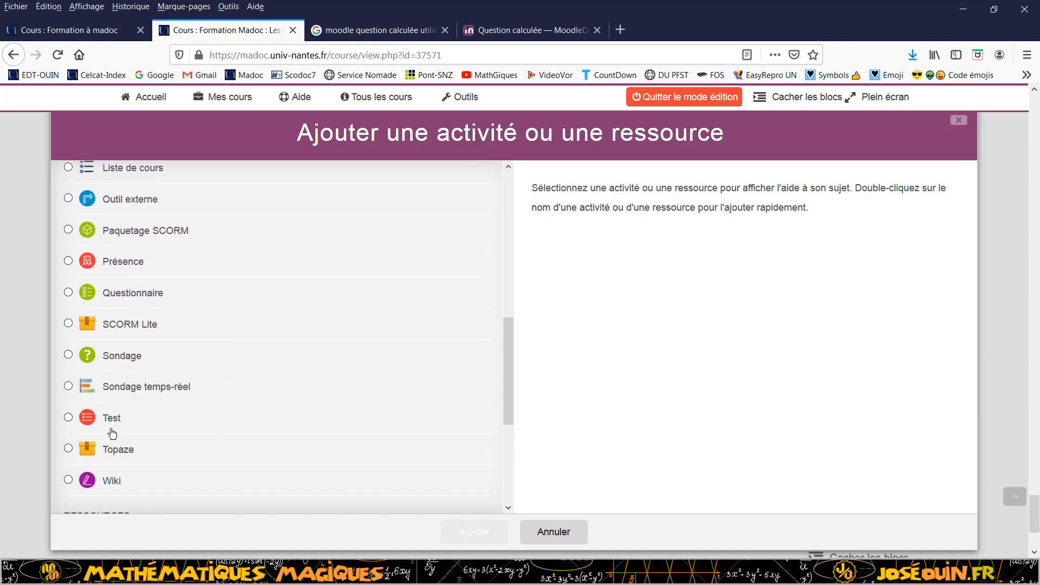
{"action": "left_click", "coordinate": [68, 417]}
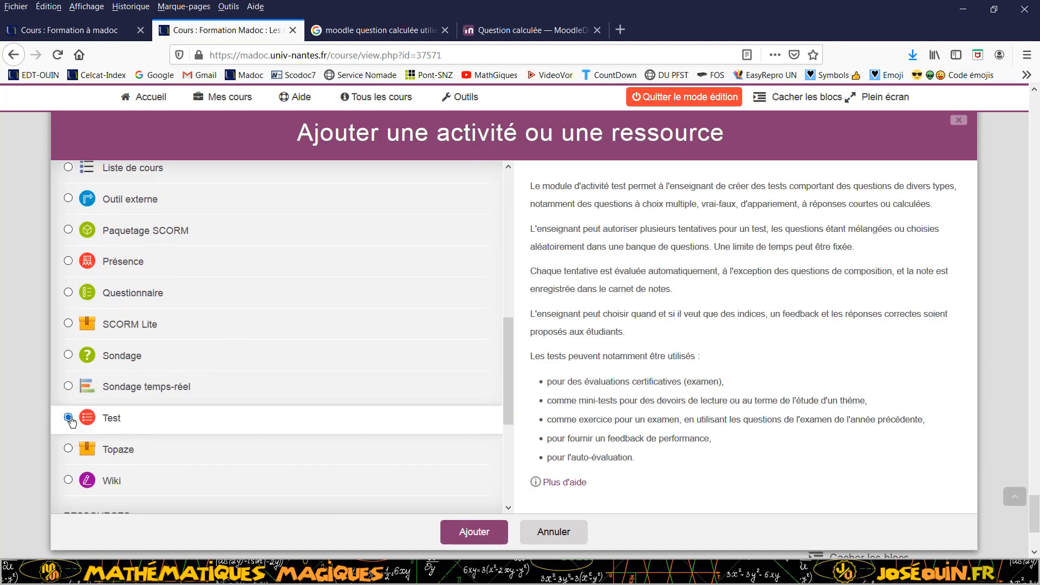
{"action": "left_click", "coordinate": [480, 532]}
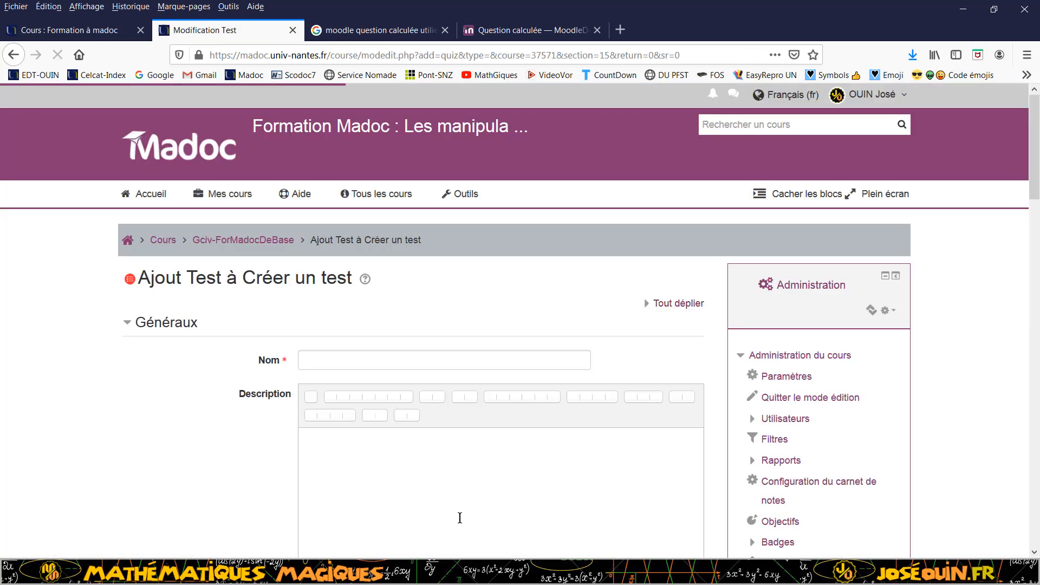
- Look through the settings sections of the empty new-test form and cancel the creation
{"action": "left_click", "coordinate": [327, 365]}
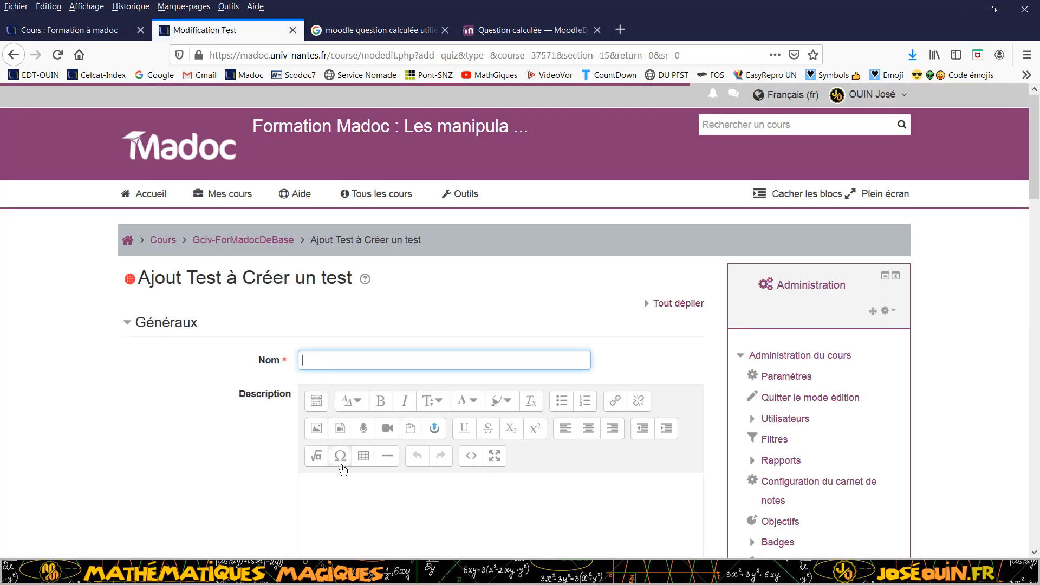
{"action": "scroll", "coordinate": [341, 464], "scroll_direction": "down", "scroll_amount": 6}
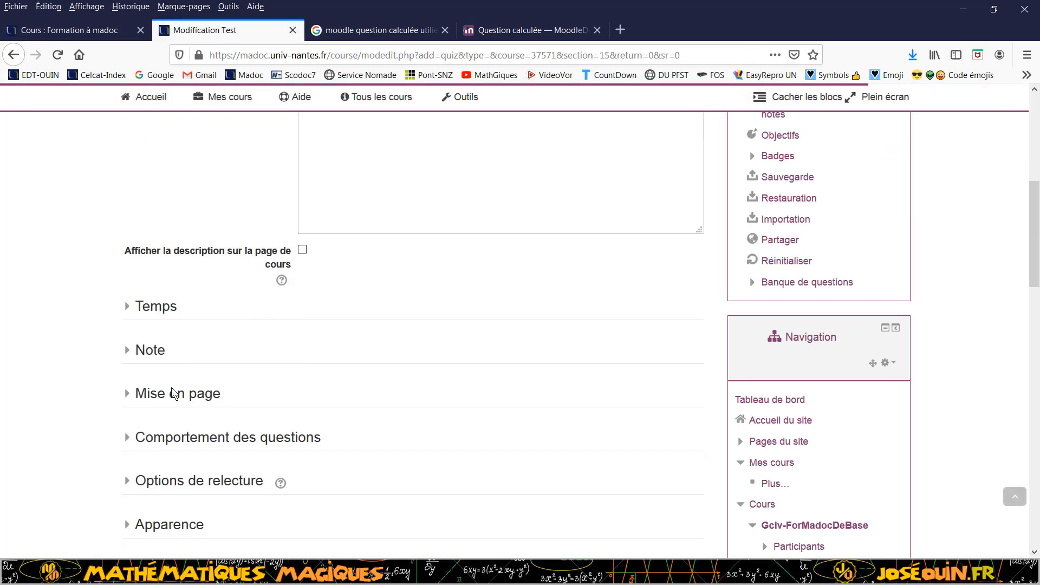
{"action": "scroll", "coordinate": [255, 467], "scroll_direction": "up", "scroll_amount": 6}
{"action": "scroll", "coordinate": [258, 466], "scroll_direction": "down", "scroll_amount": 16}
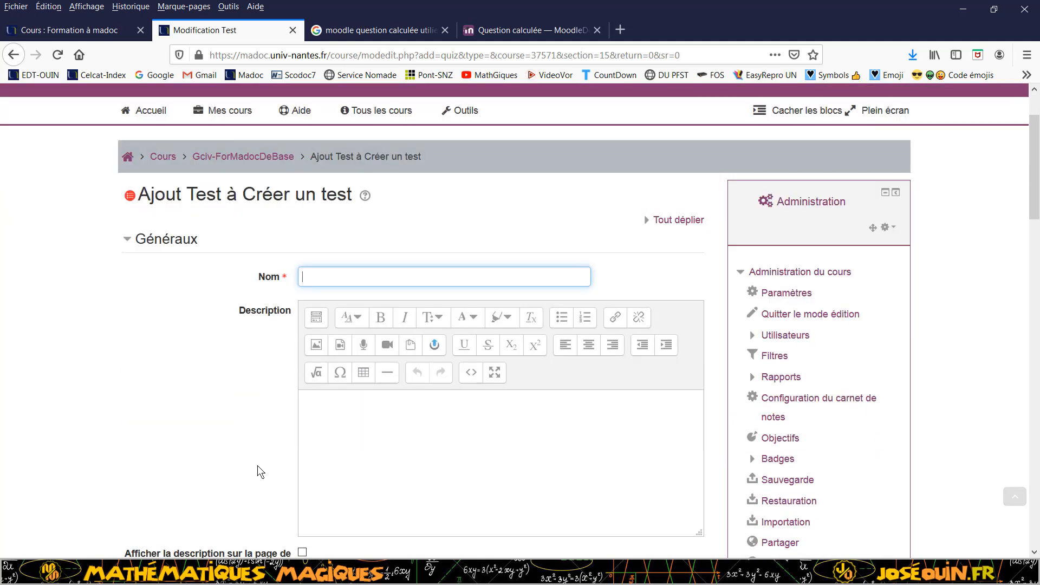
{"action": "scroll", "coordinate": [622, 383], "scroll_direction": "up", "scroll_amount": 4}
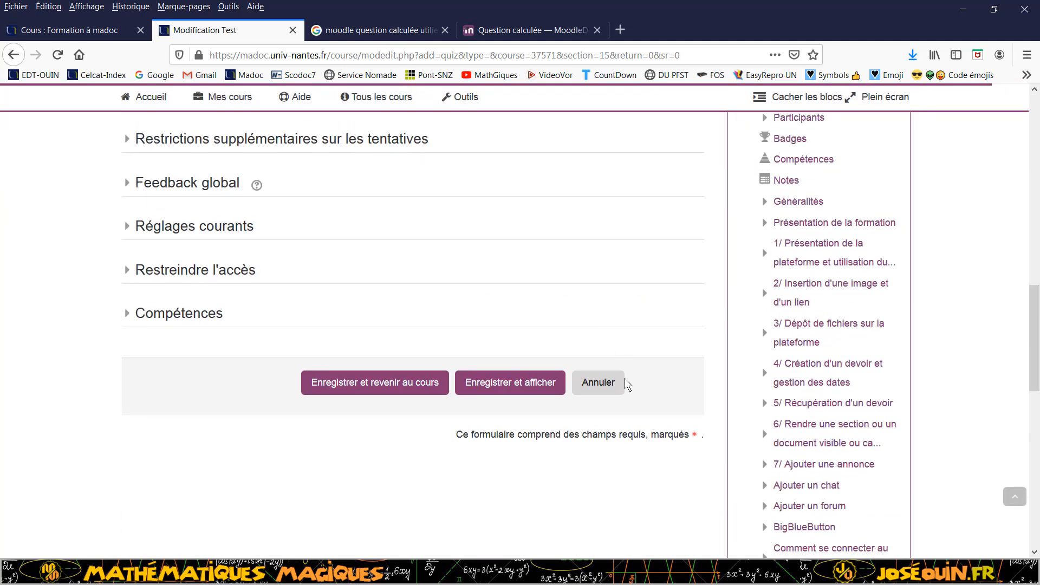
{"action": "scroll", "coordinate": [575, 398], "scroll_direction": "up", "scroll_amount": 8}
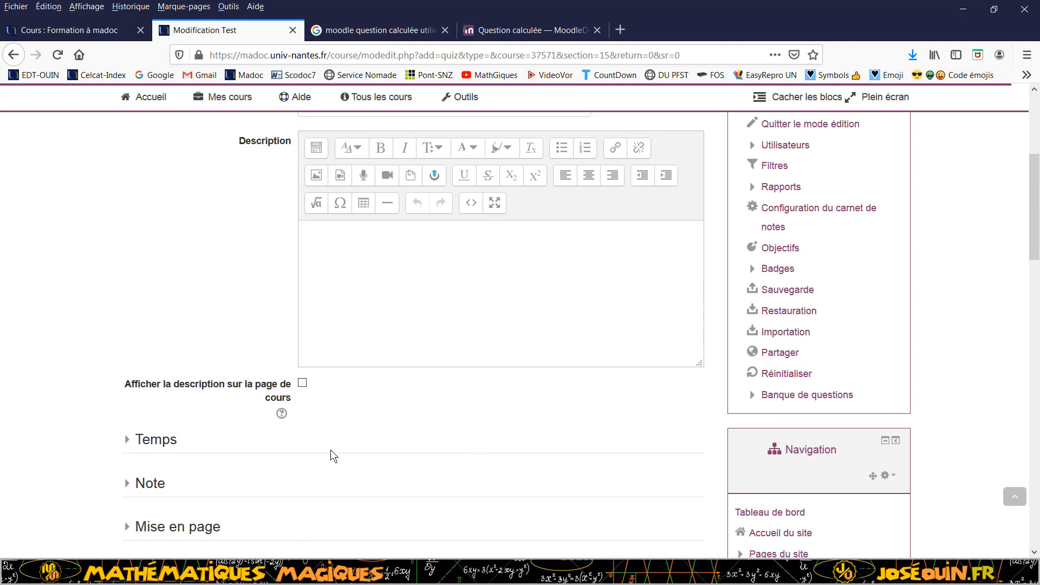
{"action": "scroll", "coordinate": [331, 447], "scroll_direction": "up", "scroll_amount": 5}
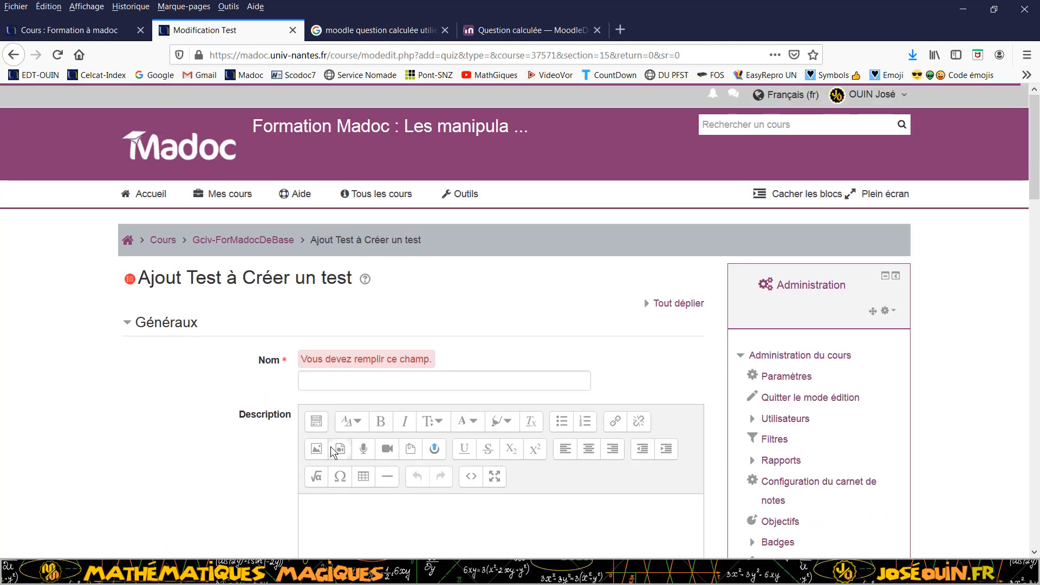
{"action": "scroll", "coordinate": [332, 452], "scroll_direction": "down", "scroll_amount": 16}
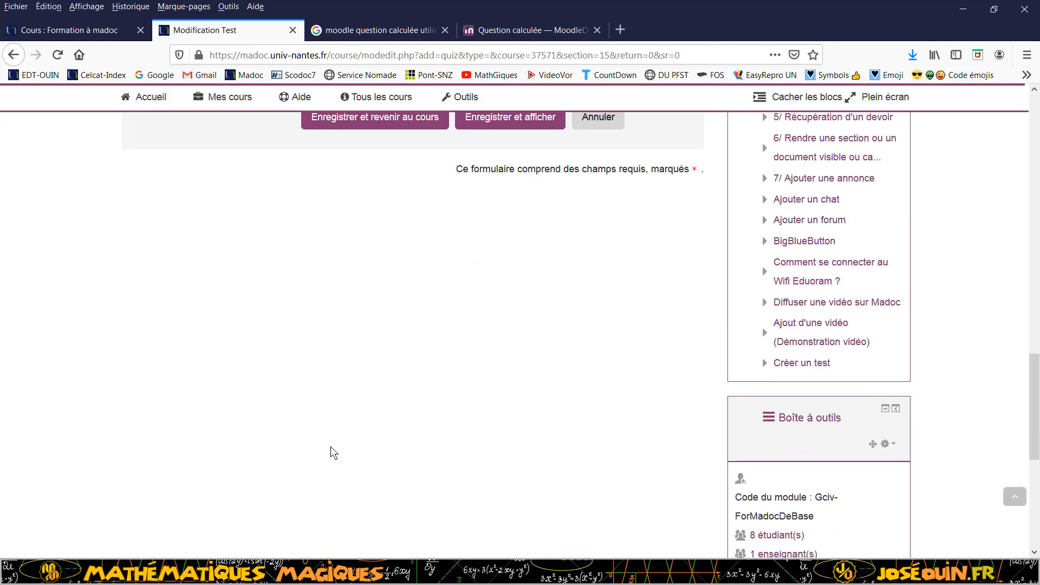
{"action": "scroll", "coordinate": [336, 447], "scroll_direction": "up", "scroll_amount": 3}
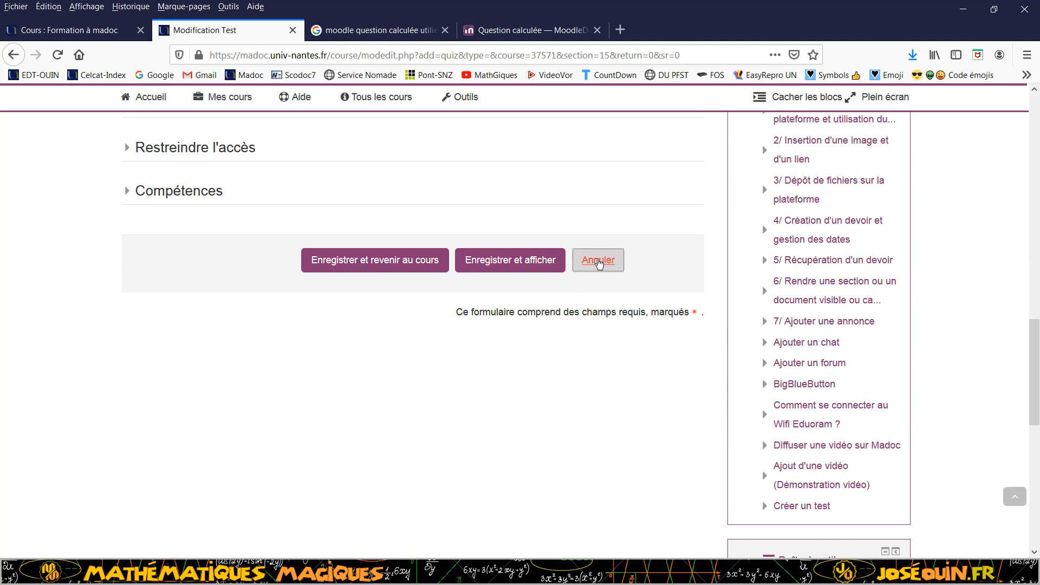
{"action": "left_click", "coordinate": [598, 261]}
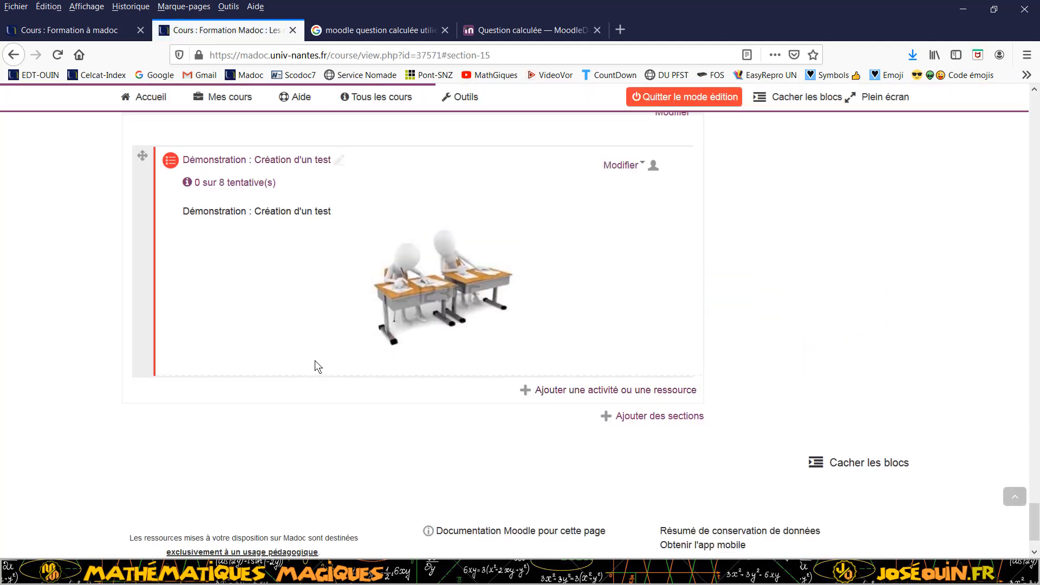
- Open the settings of the existing test Démonstration : Création d'un test
{"action": "scroll", "coordinate": [301, 355], "scroll_direction": "up", "scroll_amount": 4}
{"action": "left_click", "coordinate": [617, 380]}
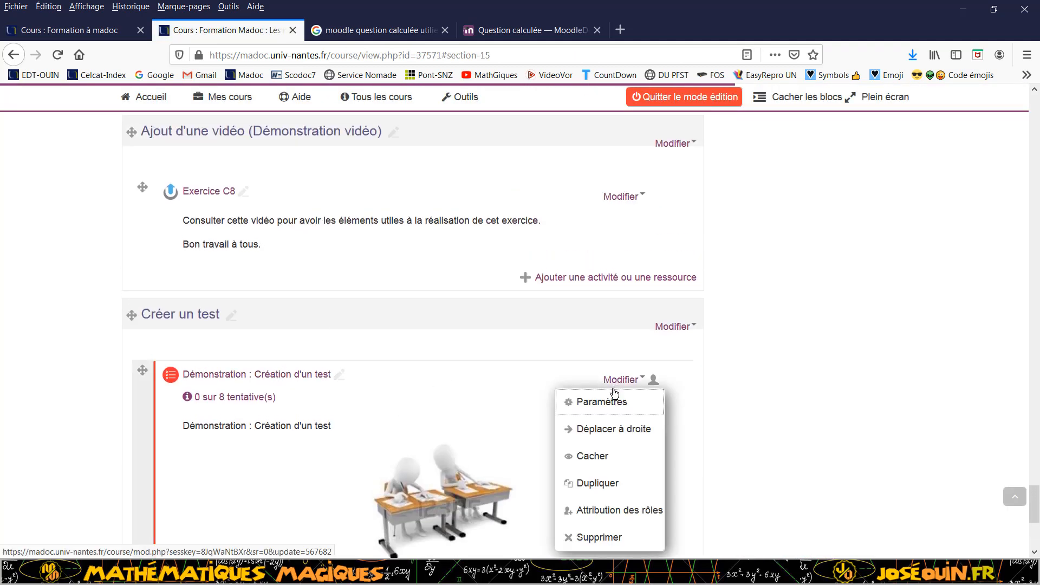
{"action": "left_click", "coordinate": [598, 403]}
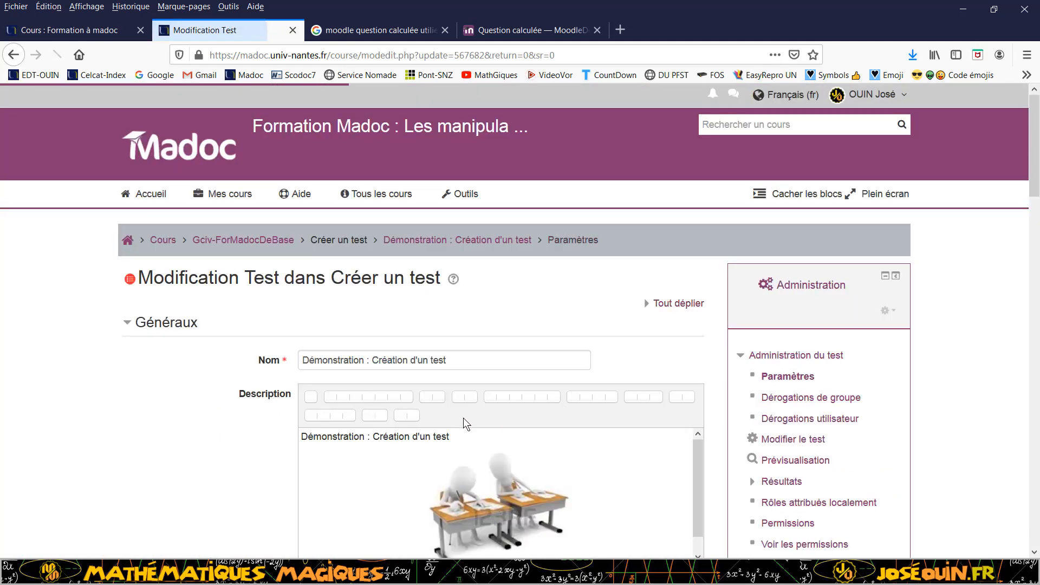
- Examine the test's name and its description with the image, and enlarge the description box to fit the whole image
{"action": "scroll", "coordinate": [413, 429], "scroll_direction": "down", "scroll_amount": 2}
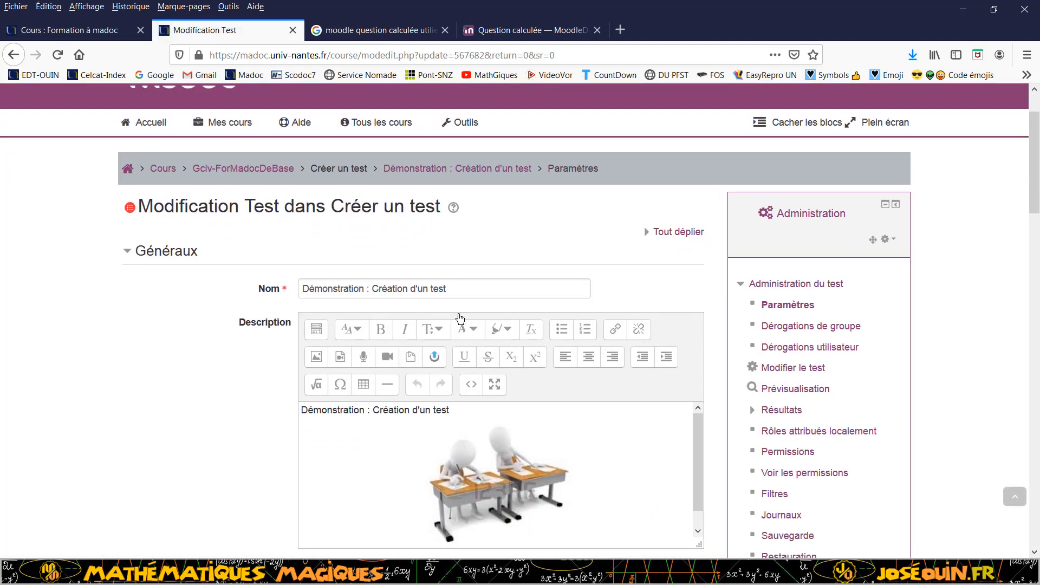
{"action": "left_click_drag", "start_coordinate": [473, 292], "coordinate": [283, 295]}
{"action": "left_click", "coordinate": [332, 440]}
{"action": "scroll", "coordinate": [380, 423], "scroll_direction": "down", "scroll_amount": 1}
{"action": "left_click", "coordinate": [490, 455]}
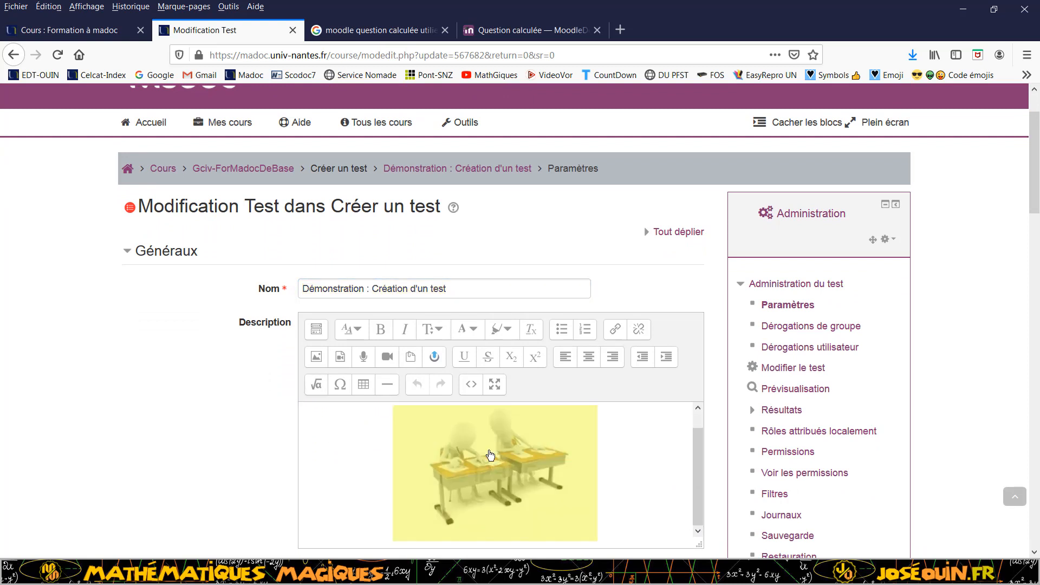
{"action": "scroll", "coordinate": [357, 448], "scroll_direction": "up", "scroll_amount": 3}
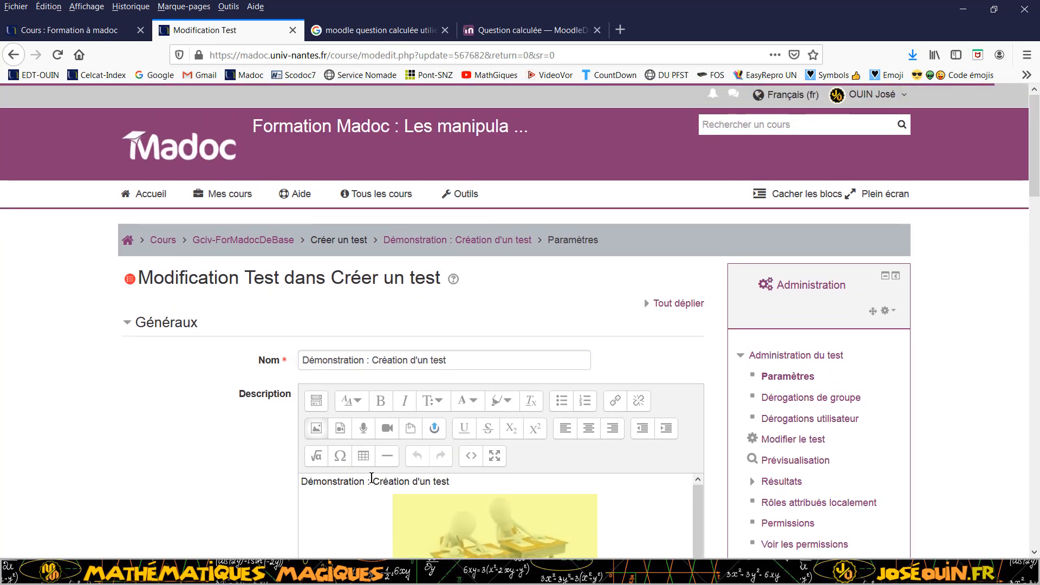
{"action": "scroll", "coordinate": [145, 425], "scroll_direction": "down", "scroll_amount": 3}
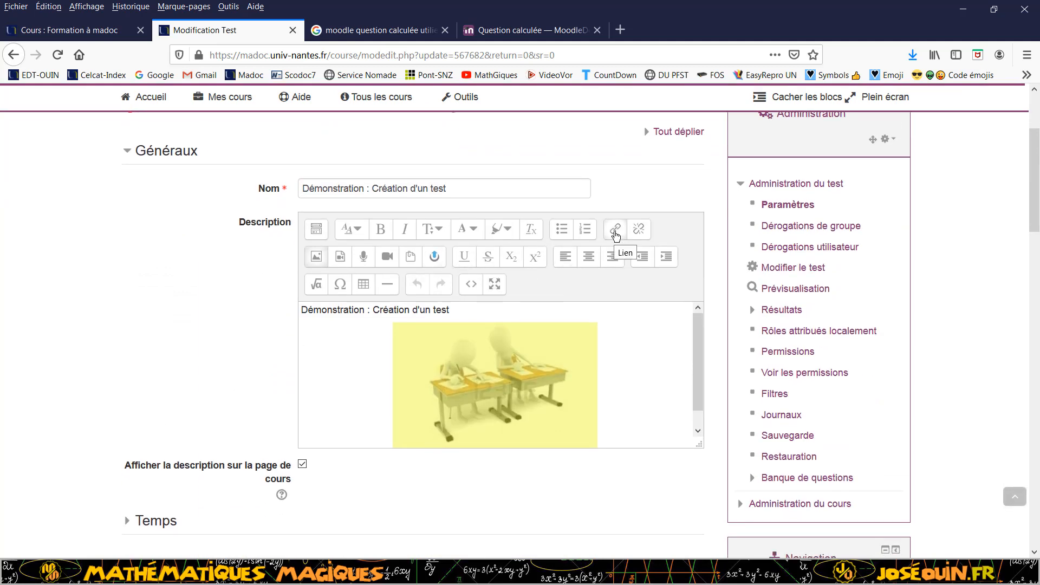
{"action": "left_click", "coordinate": [643, 366]}
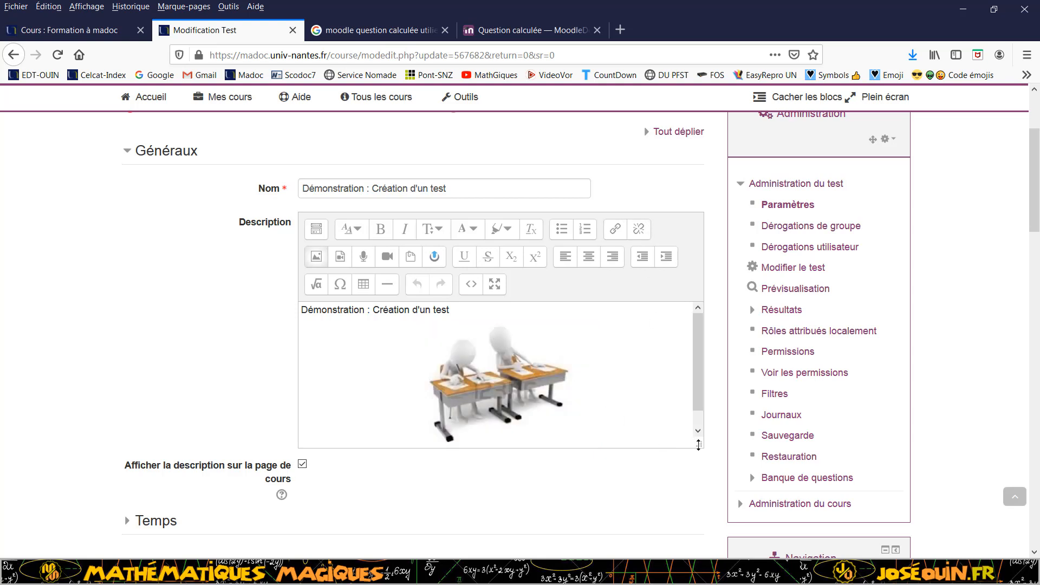
{"action": "left_click_drag", "start_coordinate": [698, 445], "coordinate": [698, 467]}
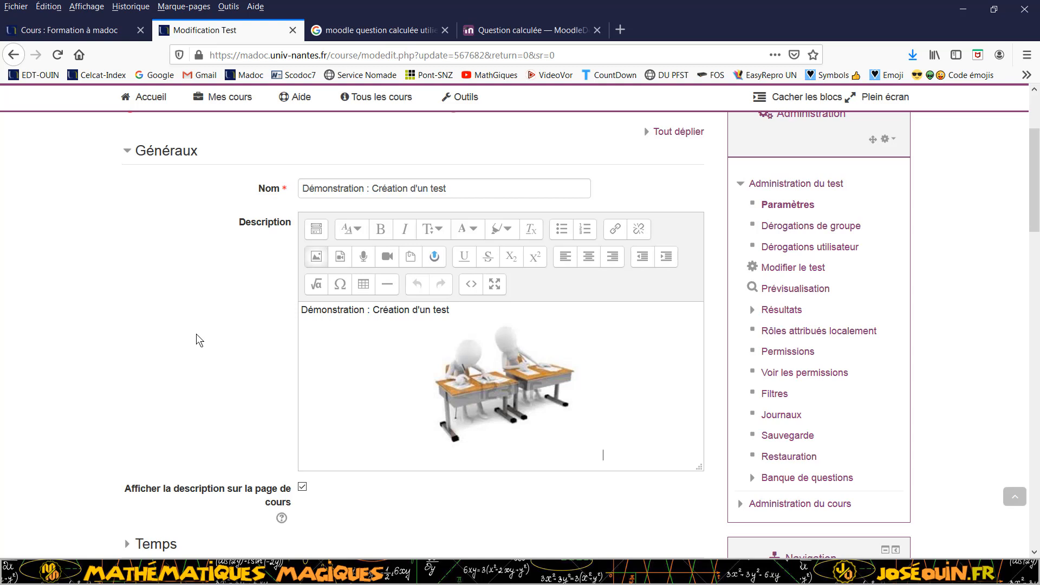
- Set the test's opening date in the Temps section to 30 mars 2020 at 14:00
{"action": "scroll", "coordinate": [196, 334], "scroll_direction": "down", "scroll_amount": 5}
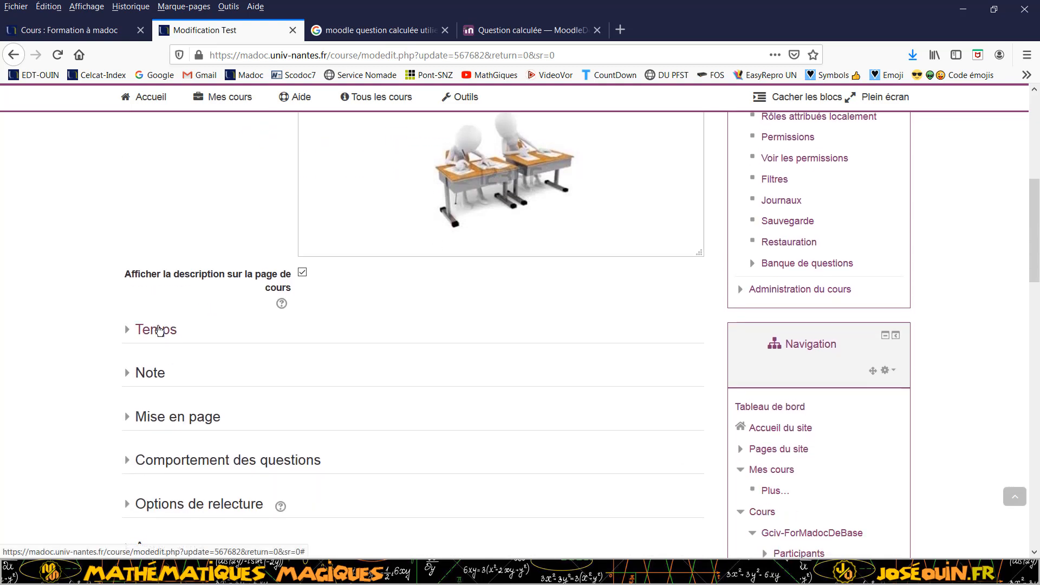
{"action": "left_click", "coordinate": [157, 331]}
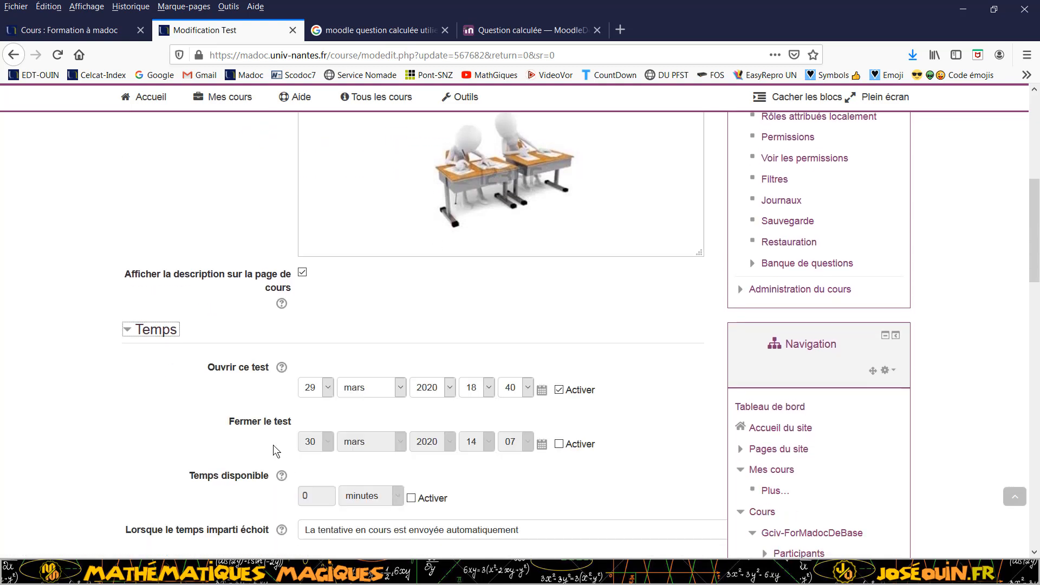
{"action": "left_click", "coordinate": [328, 389]}
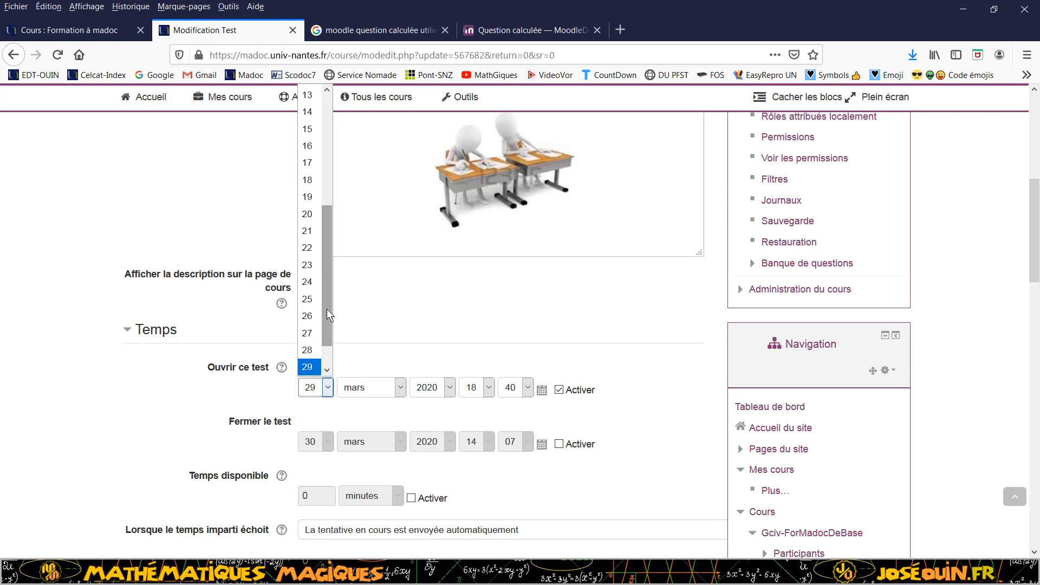
{"action": "left_click_drag", "start_coordinate": [324, 268], "coordinate": [327, 285]}
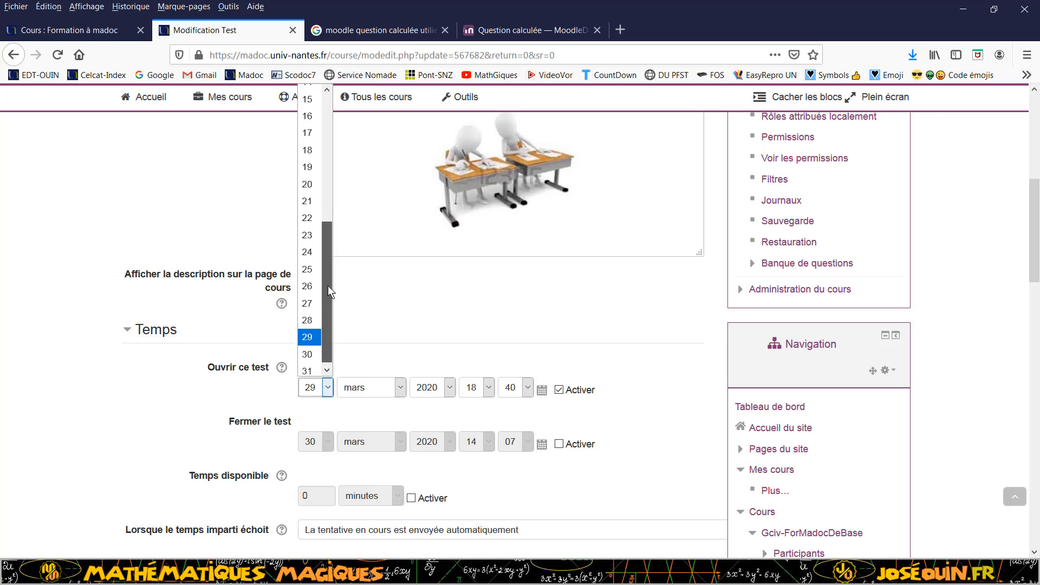
{"action": "left_click", "coordinate": [307, 353]}
{"action": "left_click", "coordinate": [488, 388]}
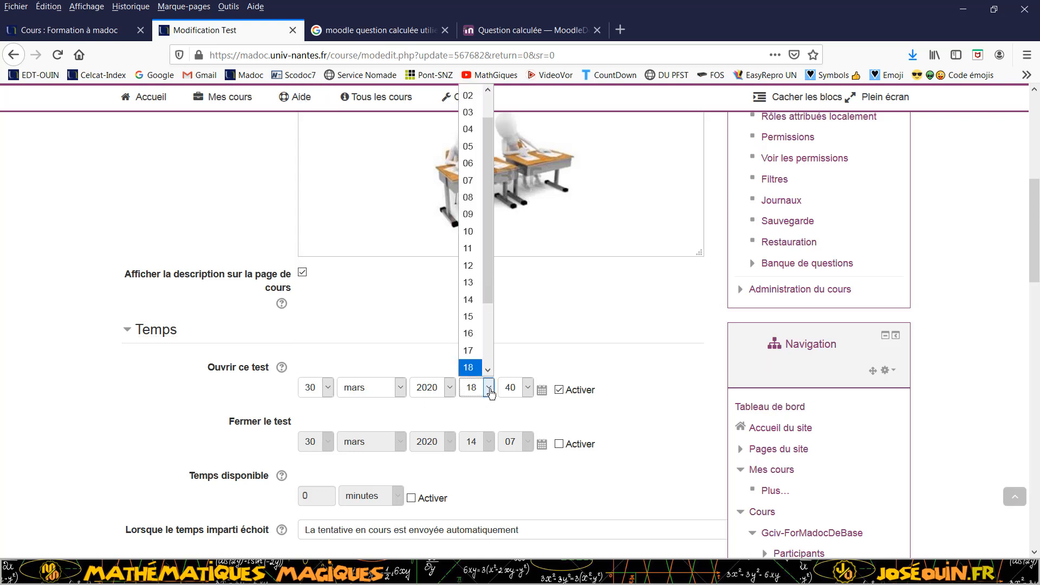
{"action": "left_click", "coordinate": [476, 301]}
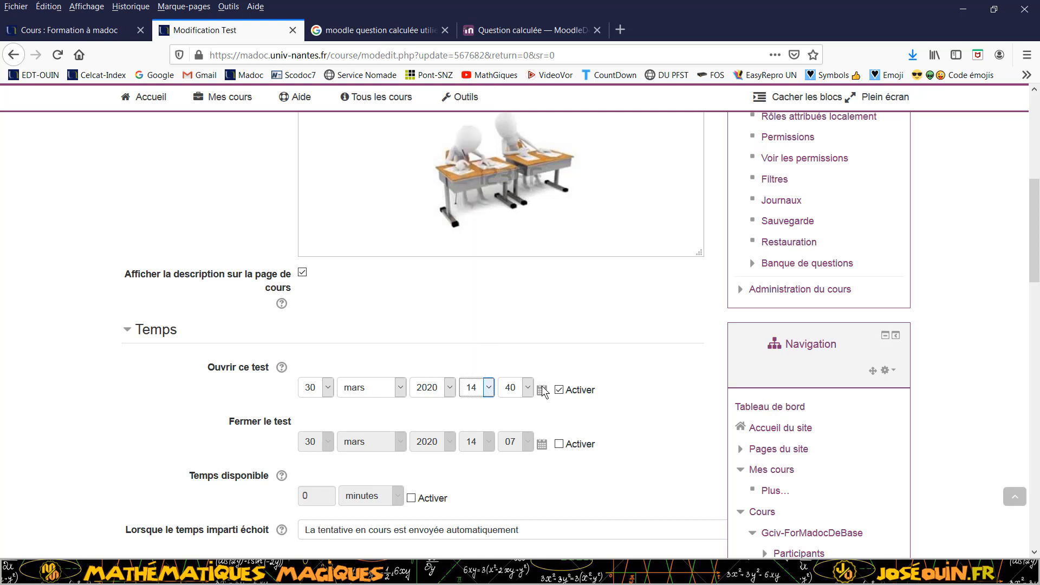
{"action": "left_click", "coordinate": [526, 388]}
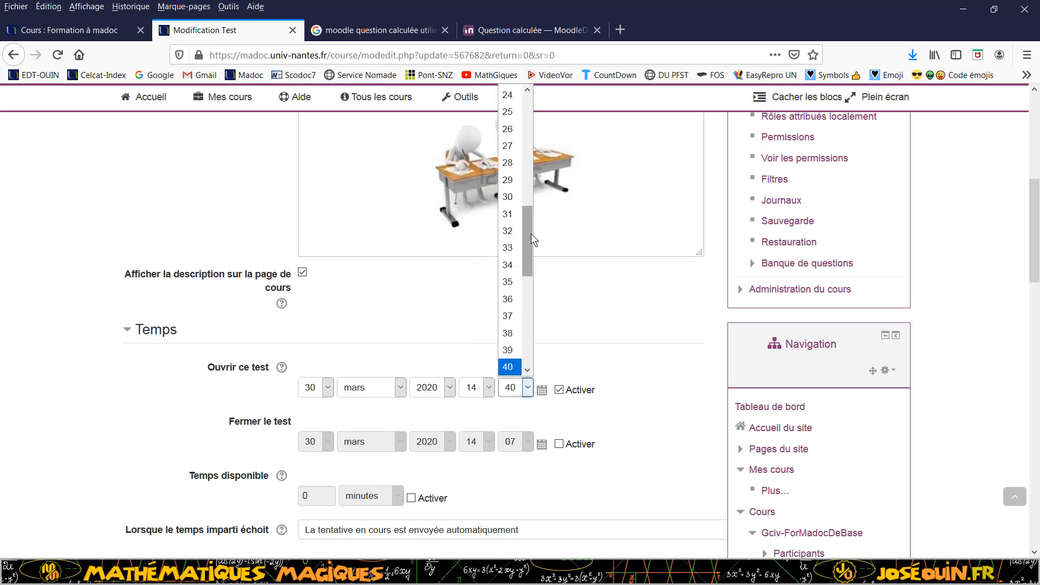
{"action": "left_click_drag", "start_coordinate": [525, 241], "coordinate": [509, 111]}
{"action": "left_click", "coordinate": [508, 95]}
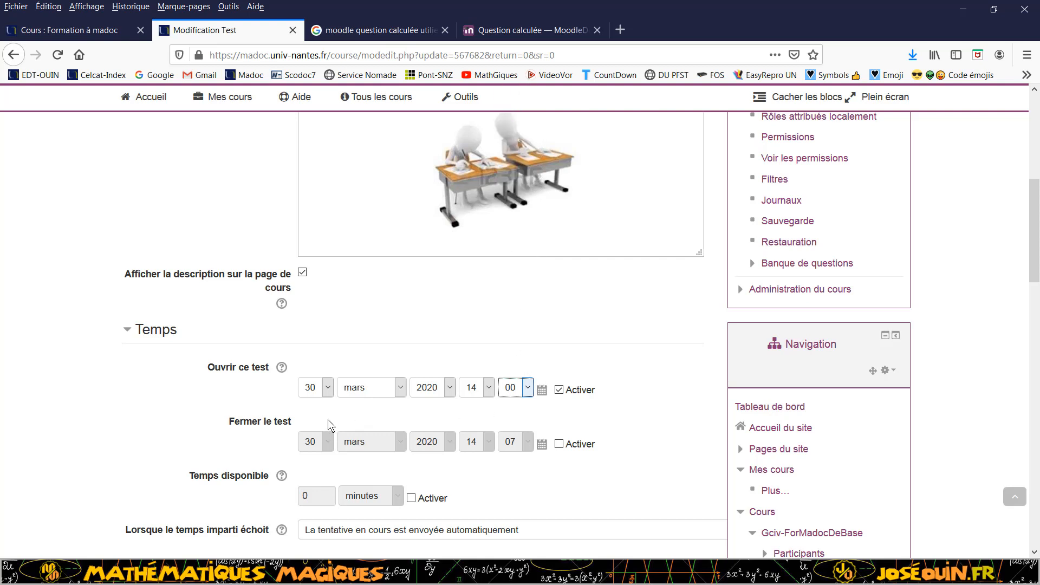
{"action": "left_click", "coordinate": [271, 391]}
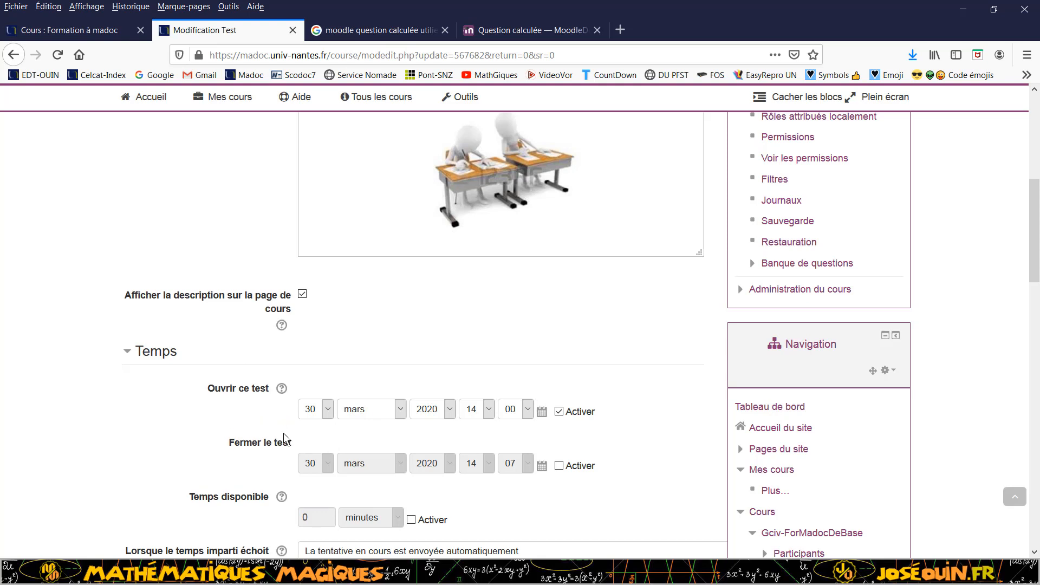
- Read the help on Temps disponible, close it, and review the remaining timing settings of the test
{"action": "scroll", "coordinate": [158, 437], "scroll_direction": "down", "scroll_amount": 2}
{"action": "scroll", "coordinate": [158, 436], "scroll_direction": "down", "scroll_amount": 2}
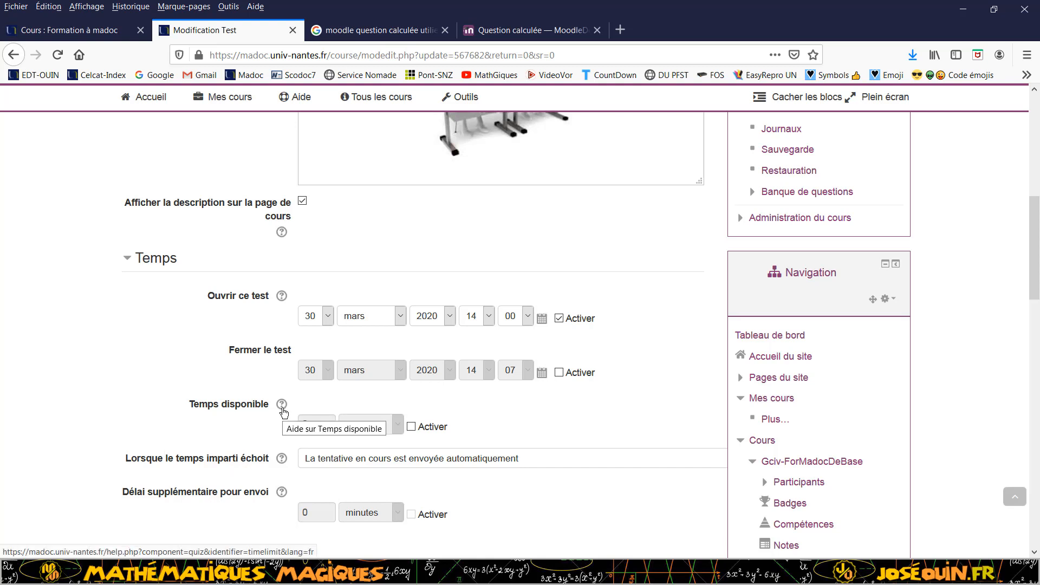
{"action": "left_click", "coordinate": [282, 405]}
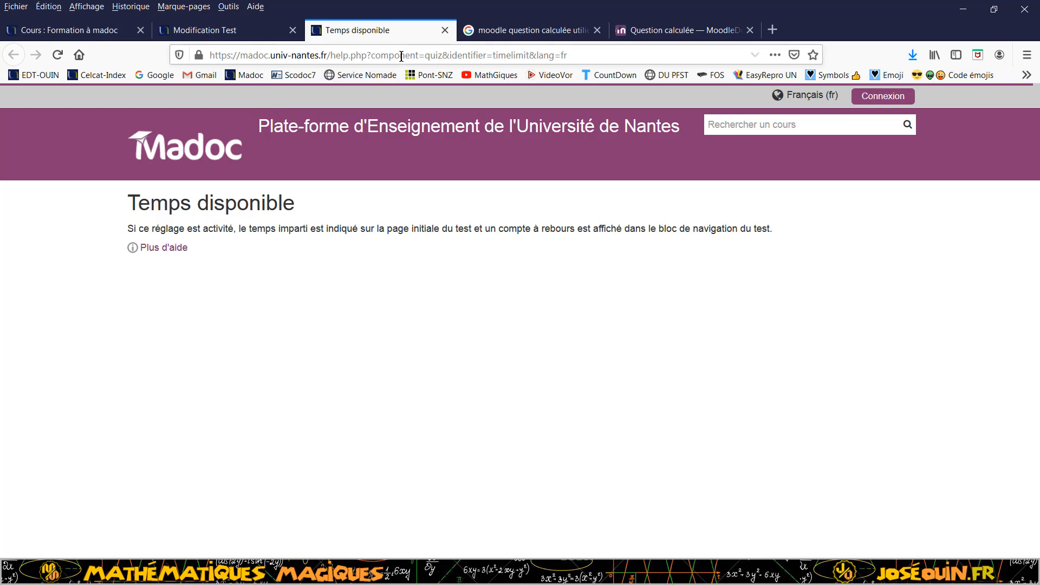
{"action": "left_click", "coordinate": [445, 30]}
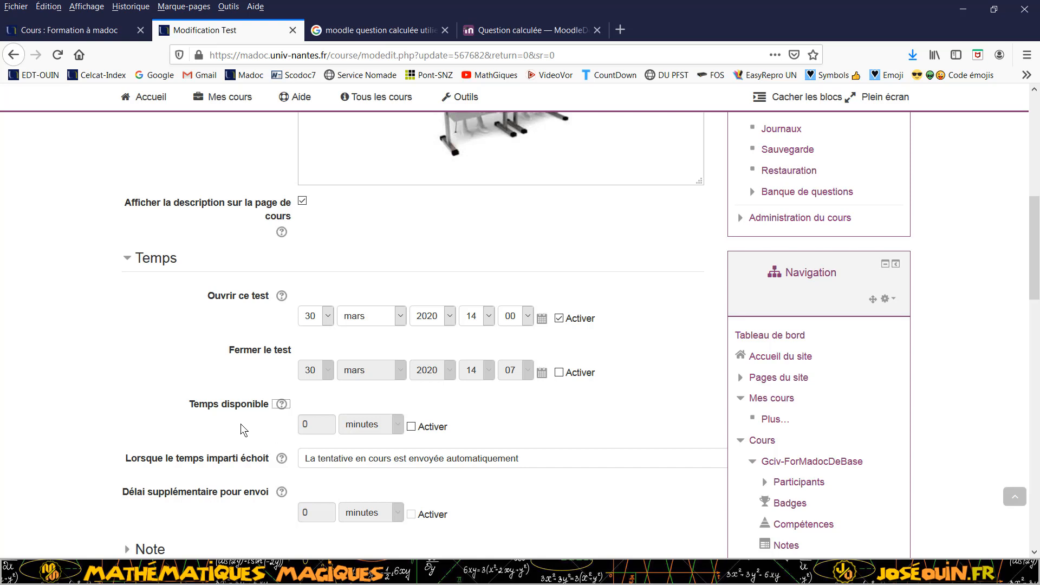
{"action": "scroll", "coordinate": [203, 427], "scroll_direction": "down", "scroll_amount": 3}
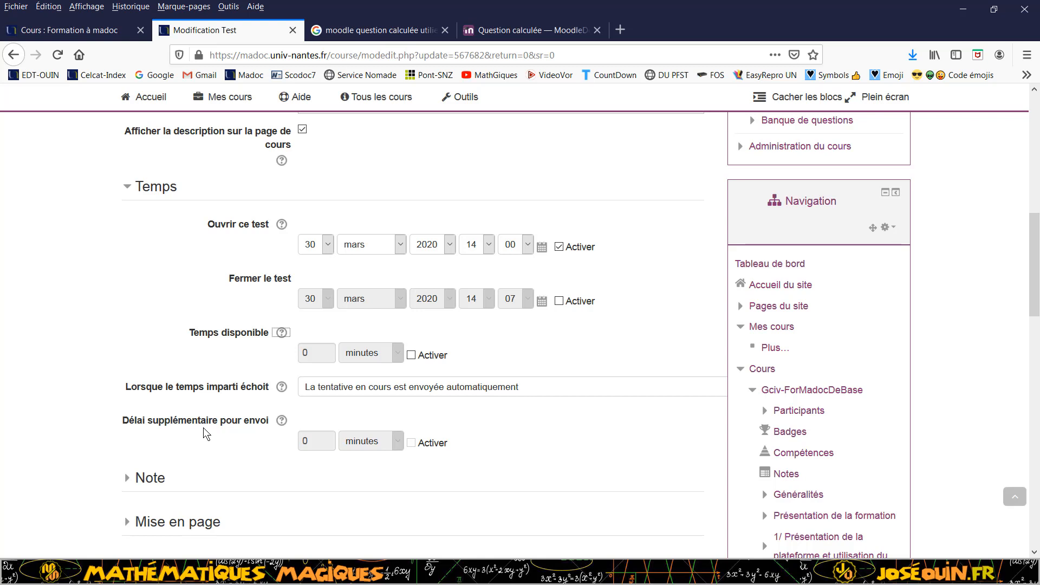
- Expand the test's Note section and examine the choices for Nombre de tentatives autorisées
{"action": "scroll", "coordinate": [182, 400], "scroll_direction": "down", "scroll_amount": 5}
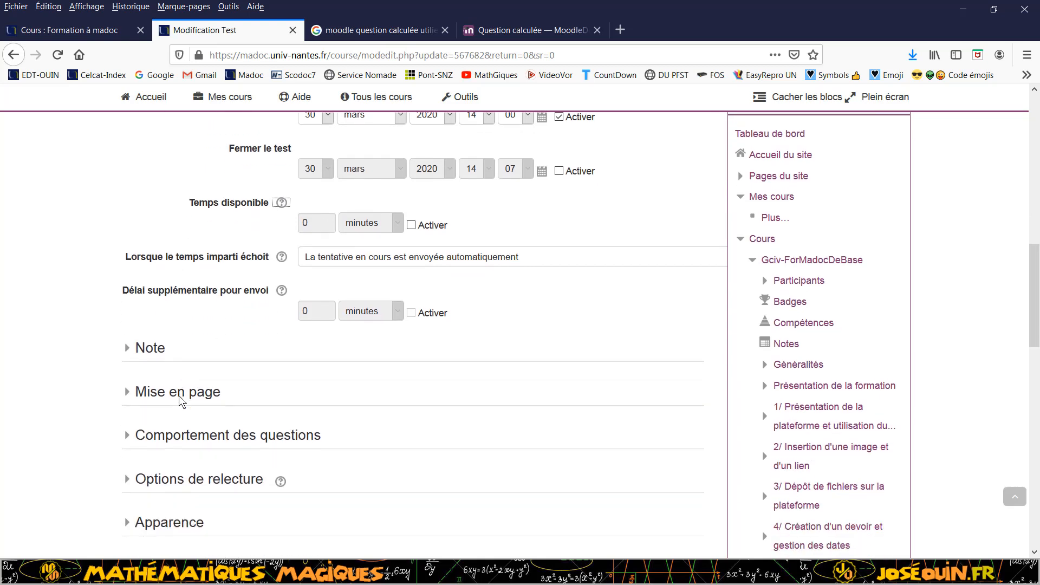
{"action": "left_click", "coordinate": [157, 337]}
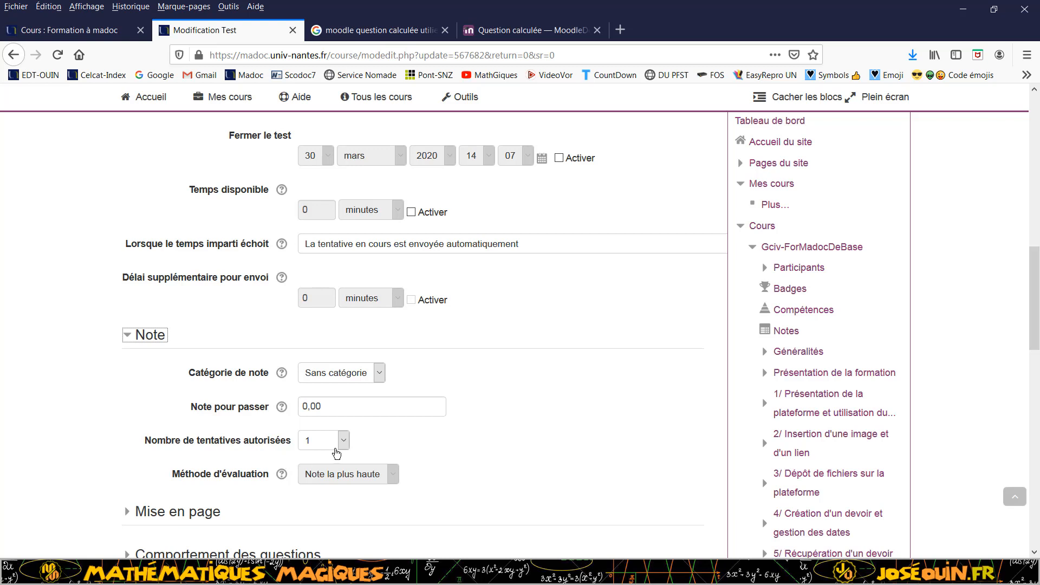
{"action": "left_click", "coordinate": [344, 441]}
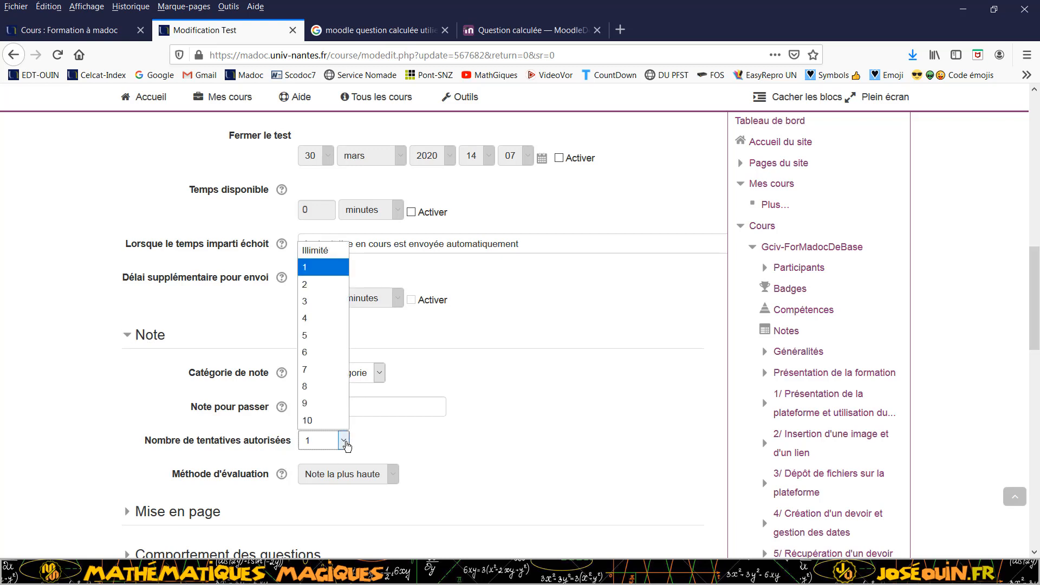
{"action": "left_click", "coordinate": [345, 442]}
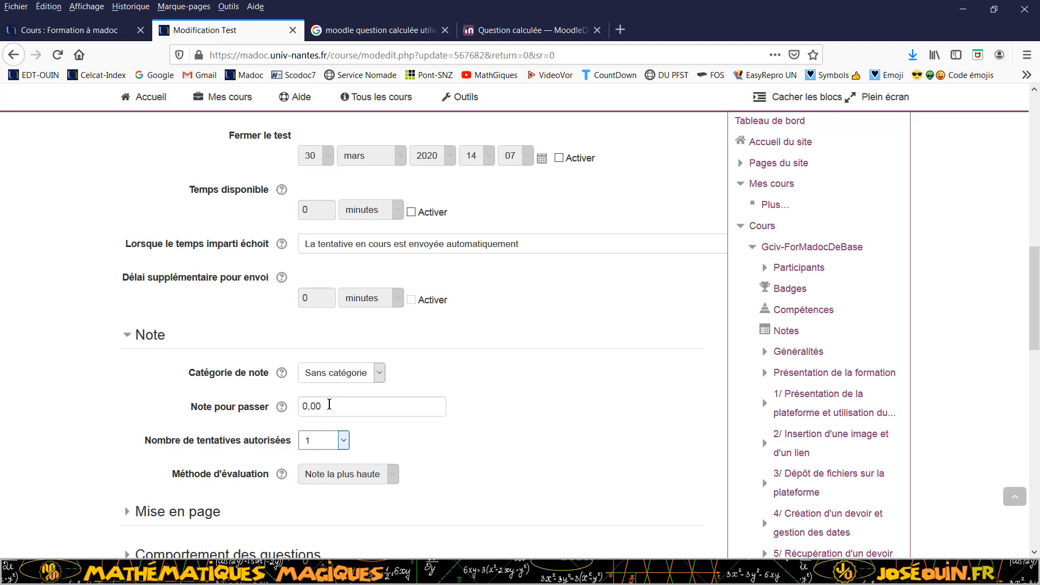
- Expand the Mise en page section and examine the Nouvelle page options for distributing questions over pages
{"action": "scroll", "coordinate": [142, 403], "scroll_direction": "down", "scroll_amount": 3}
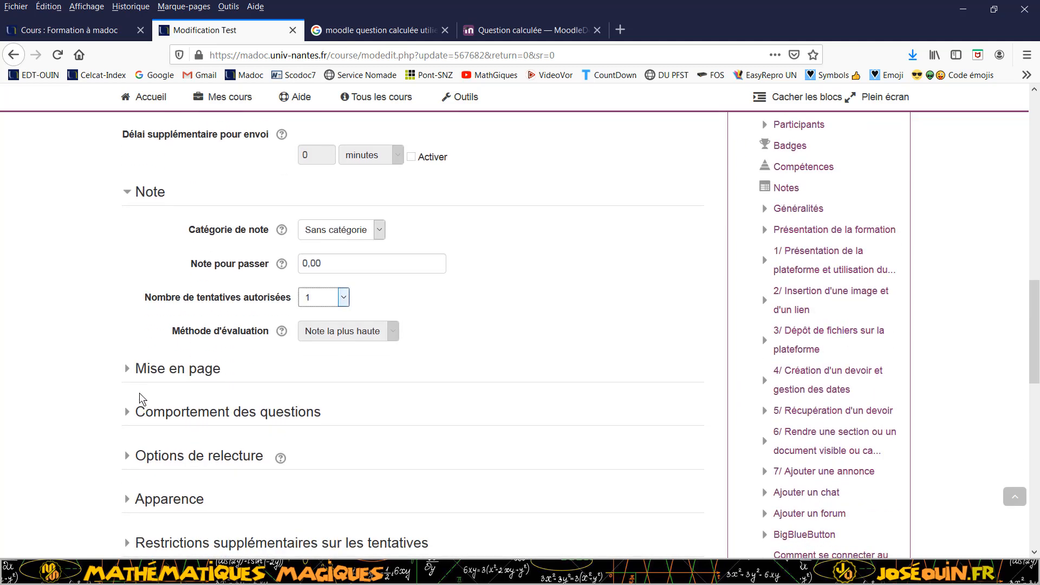
{"action": "left_click", "coordinate": [154, 373]}
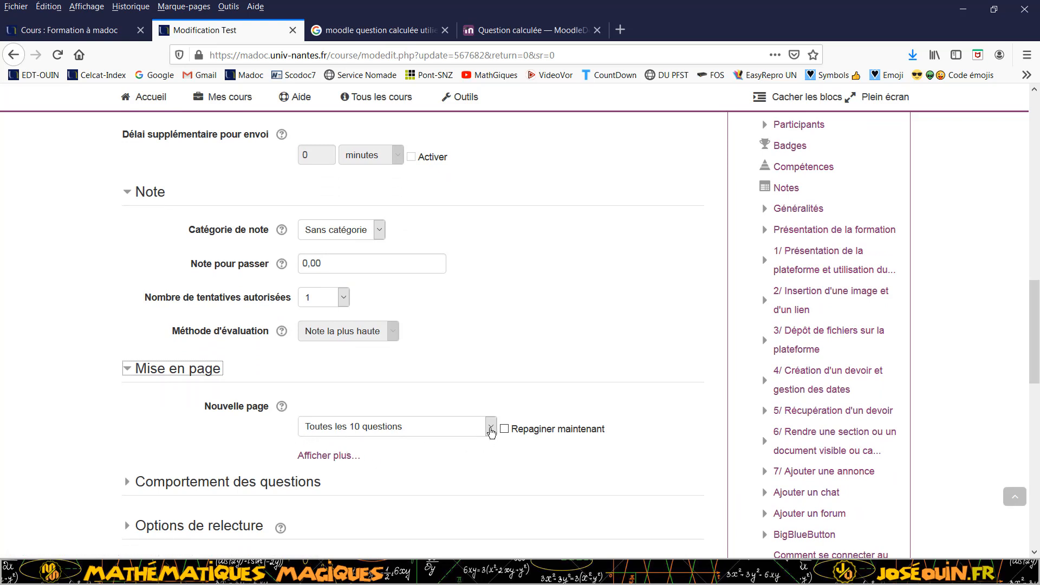
{"action": "left_click", "coordinate": [491, 428]}
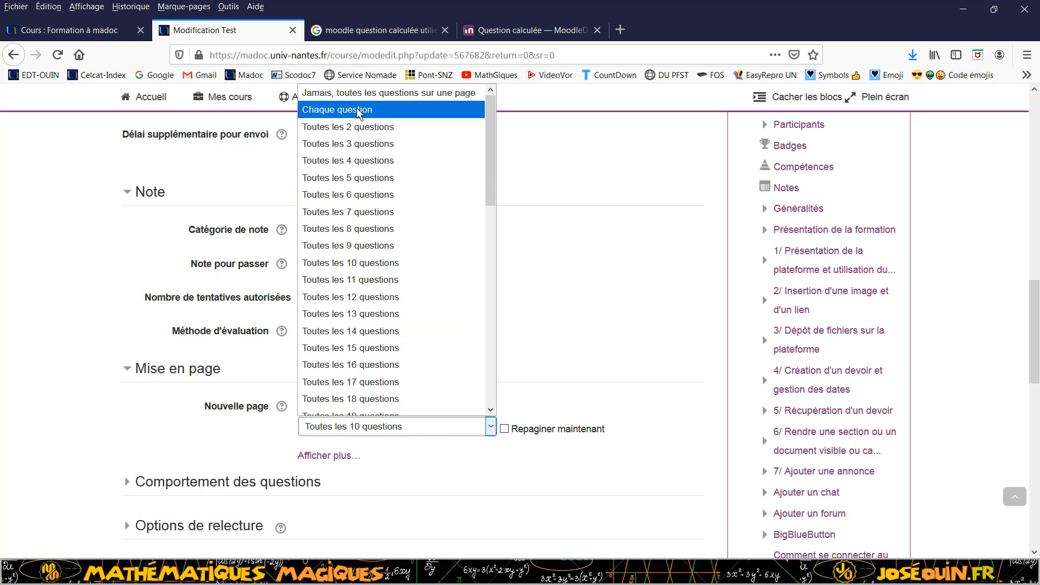
{"action": "left_click", "coordinate": [549, 370]}
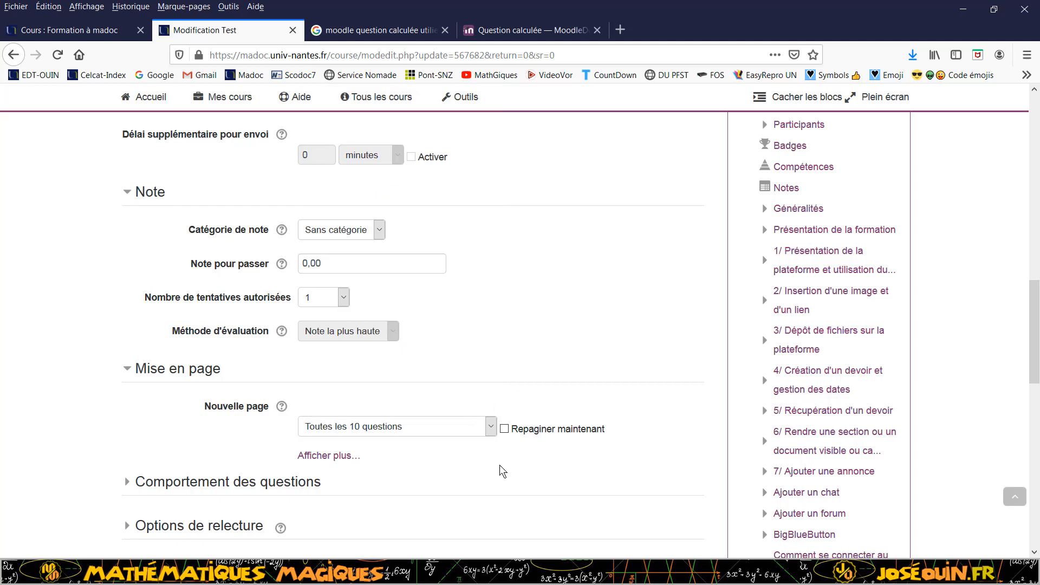
- Expand and review the Comportement des questions, Apparence and Réglages courants sections of the test settings
{"action": "scroll", "coordinate": [248, 464], "scroll_direction": "down", "scroll_amount": 2}
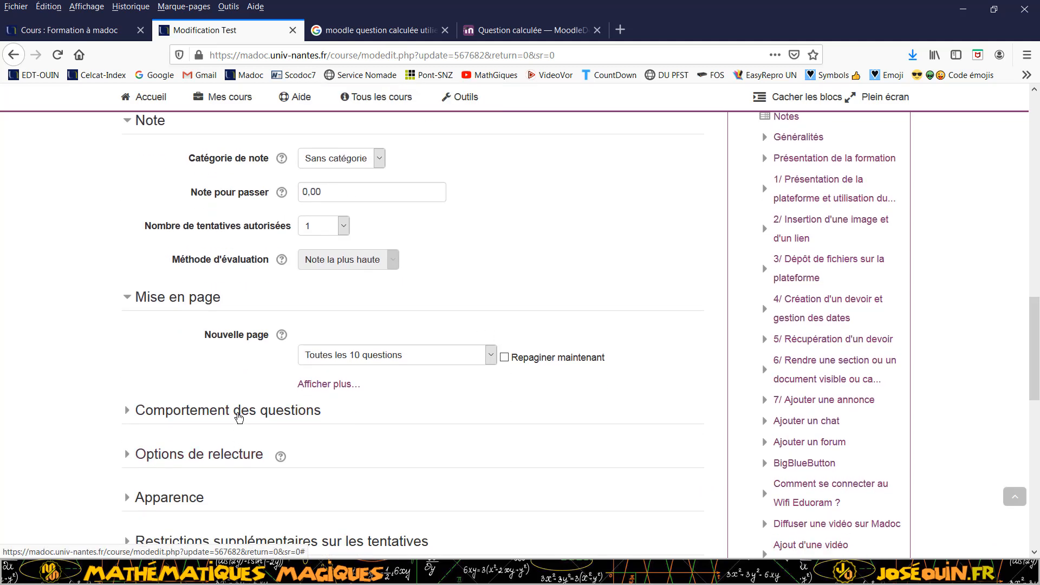
{"action": "left_click", "coordinate": [240, 415]}
{"action": "scroll", "coordinate": [233, 423], "scroll_direction": "down", "scroll_amount": 2}
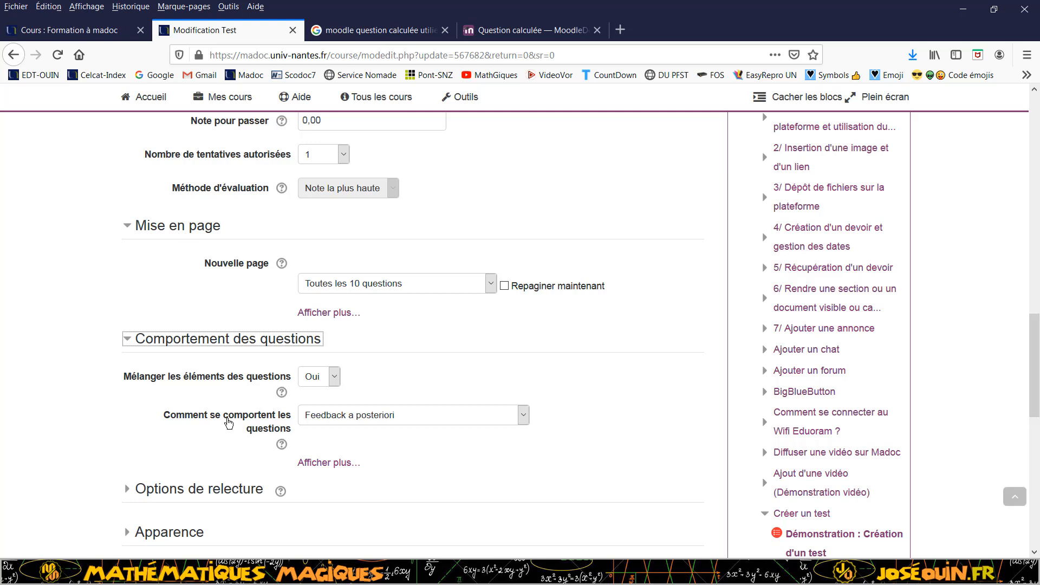
{"action": "scroll", "coordinate": [227, 422], "scroll_direction": "down", "scroll_amount": 3}
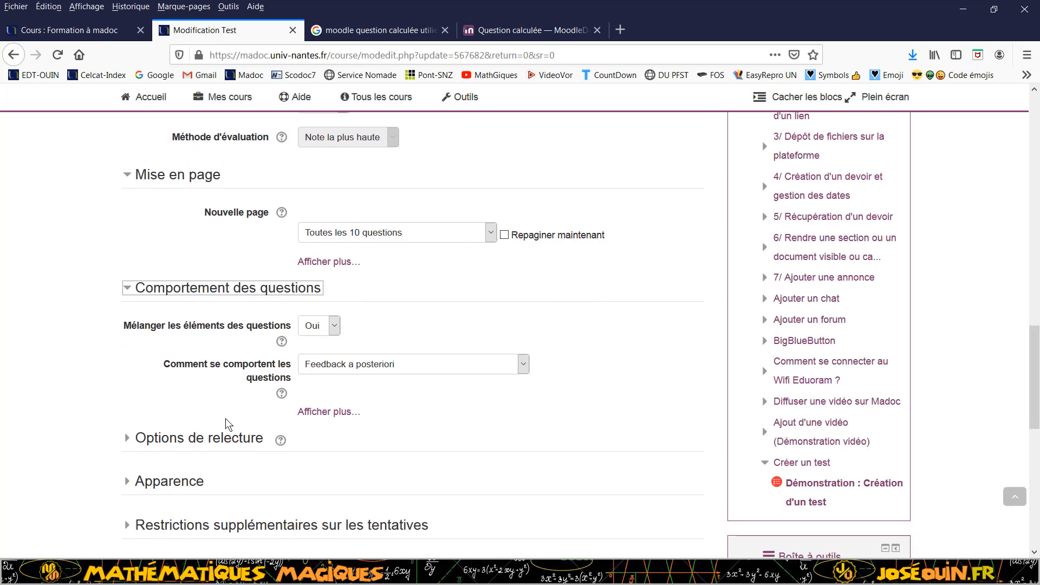
{"action": "left_click", "coordinate": [188, 401]}
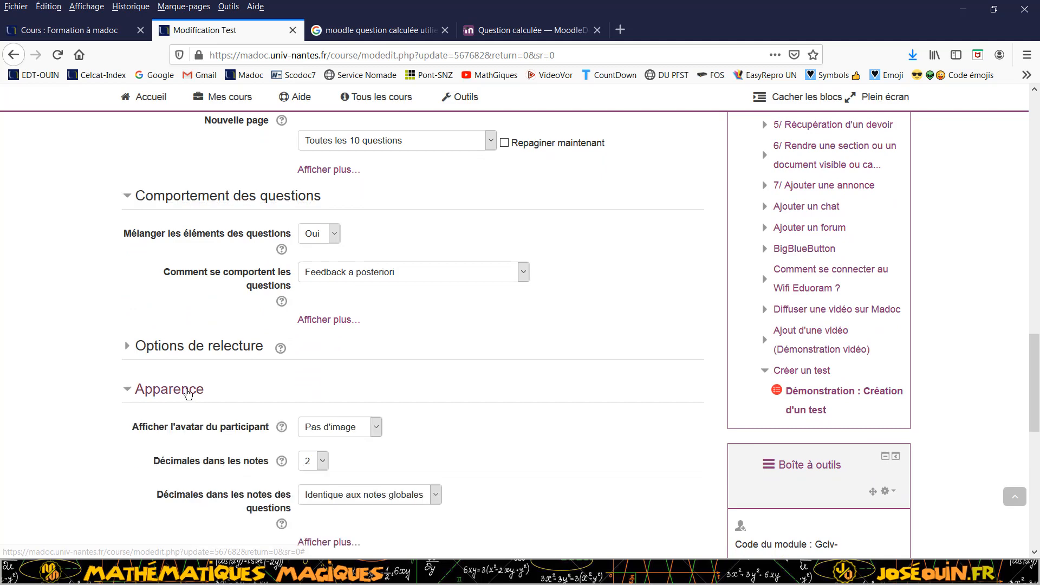
{"action": "scroll", "coordinate": [189, 406], "scroll_direction": "down", "scroll_amount": 3}
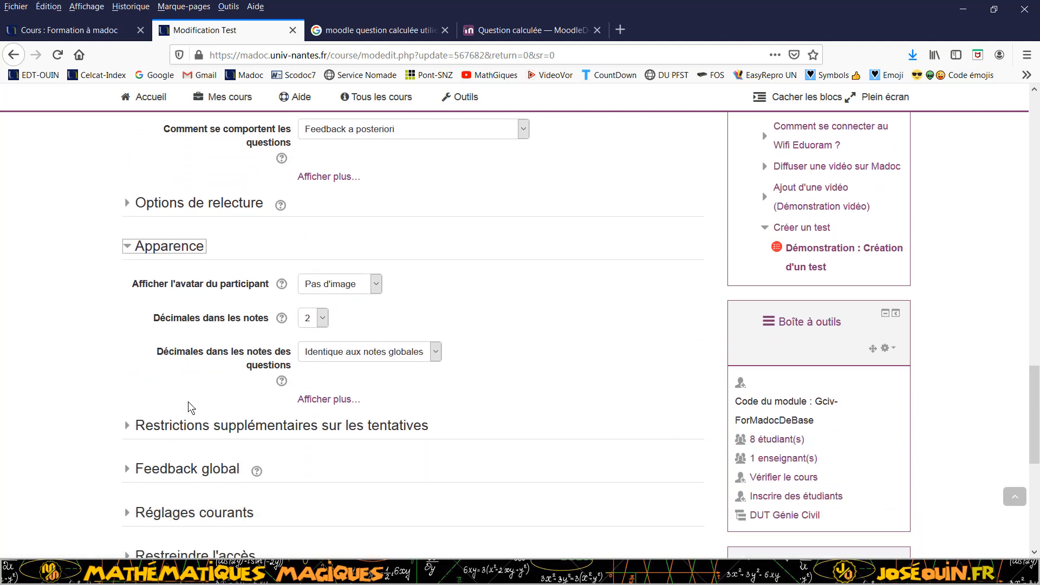
{"action": "scroll", "coordinate": [188, 401], "scroll_direction": "down", "scroll_amount": 3}
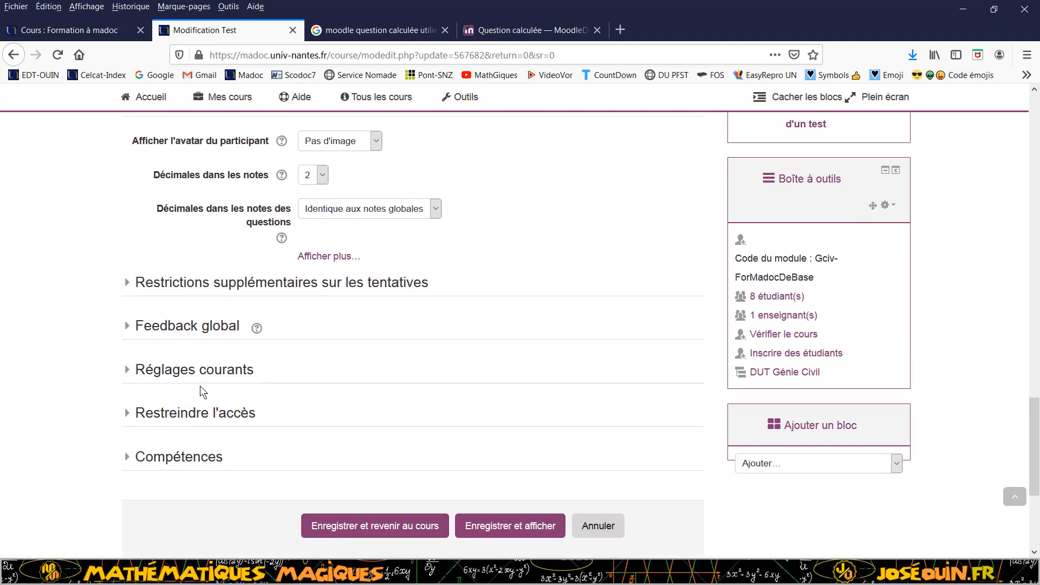
{"action": "left_click", "coordinate": [200, 375]}
{"action": "scroll", "coordinate": [196, 381], "scroll_direction": "down", "scroll_amount": 3}
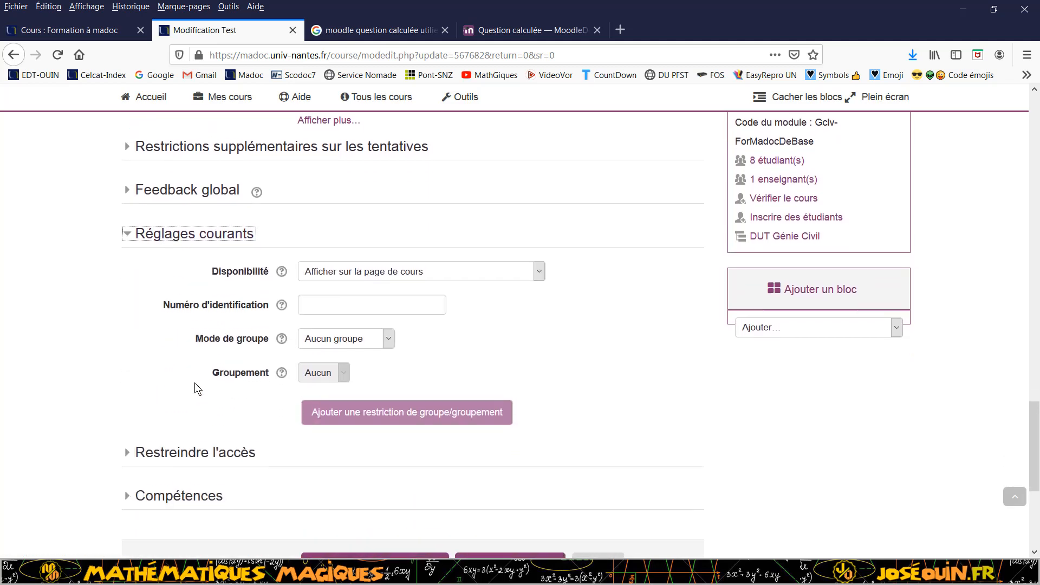
{"action": "scroll", "coordinate": [196, 385], "scroll_direction": "down", "scroll_amount": 3}
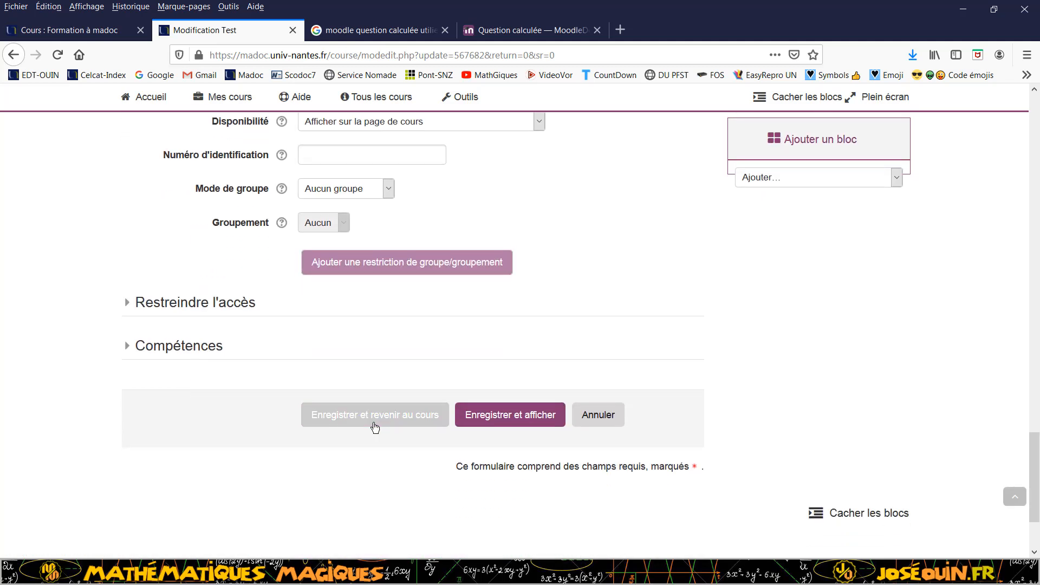
- Recheck the test's timing, grade and layout settings, and save the test with a return to the course page
{"action": "scroll", "coordinate": [317, 385], "scroll_direction": "up", "scroll_amount": 15}
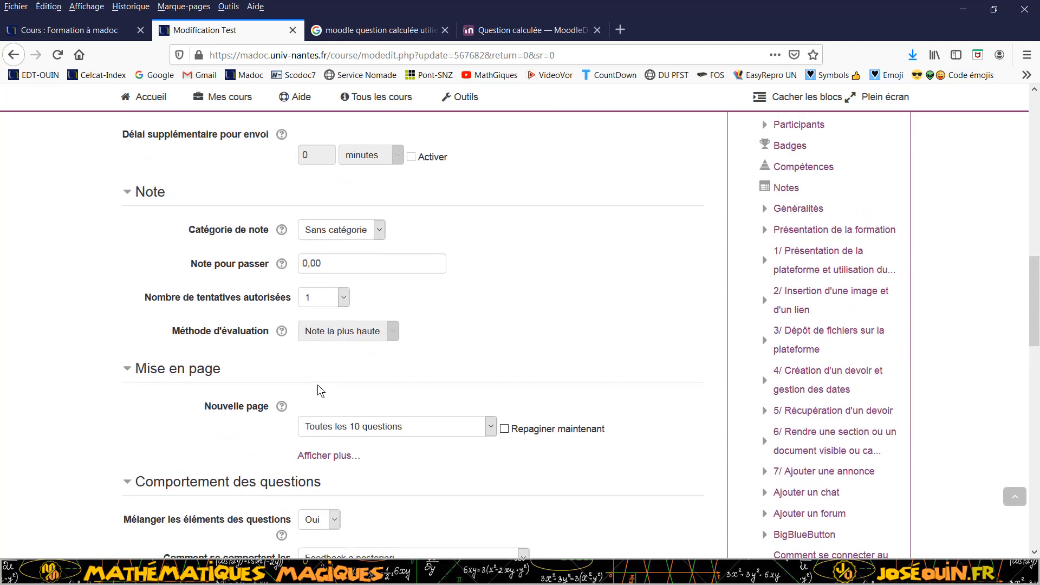
{"action": "scroll", "coordinate": [318, 384], "scroll_direction": "up", "scroll_amount": 3}
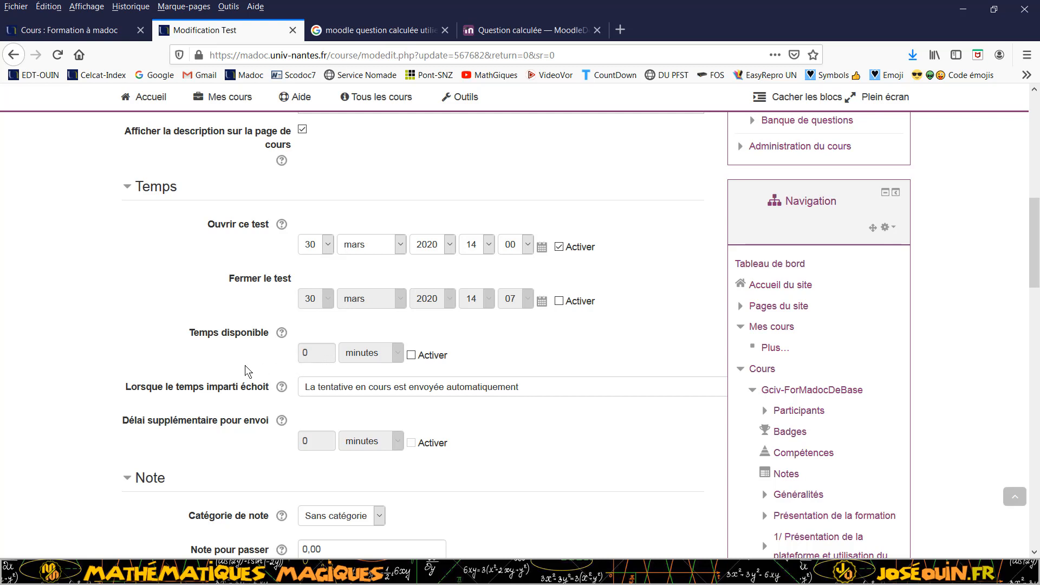
{"action": "scroll", "coordinate": [241, 370], "scroll_direction": "down", "scroll_amount": 7}
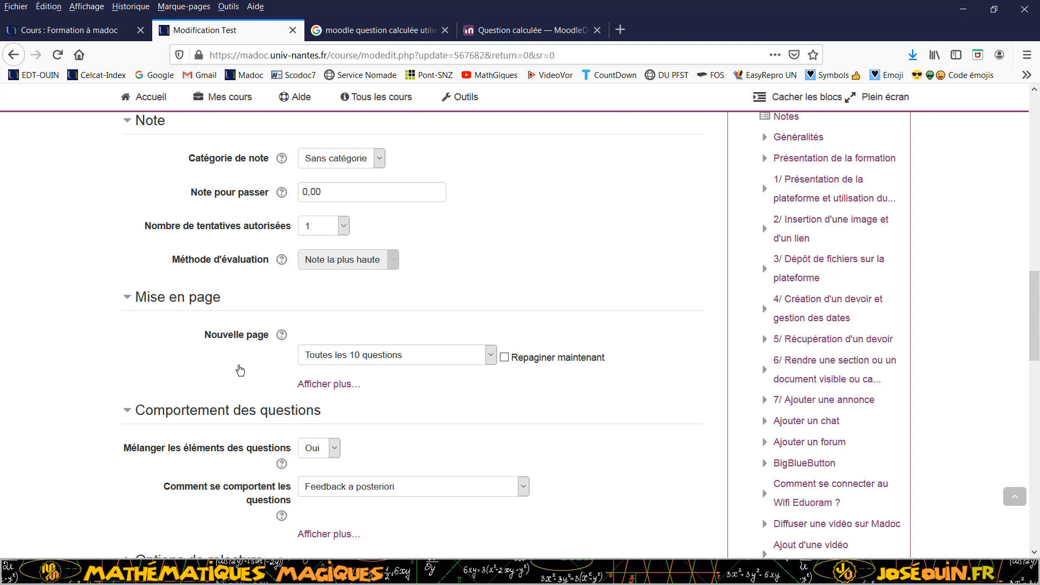
{"action": "scroll", "coordinate": [240, 370], "scroll_direction": "down", "scroll_amount": 3}
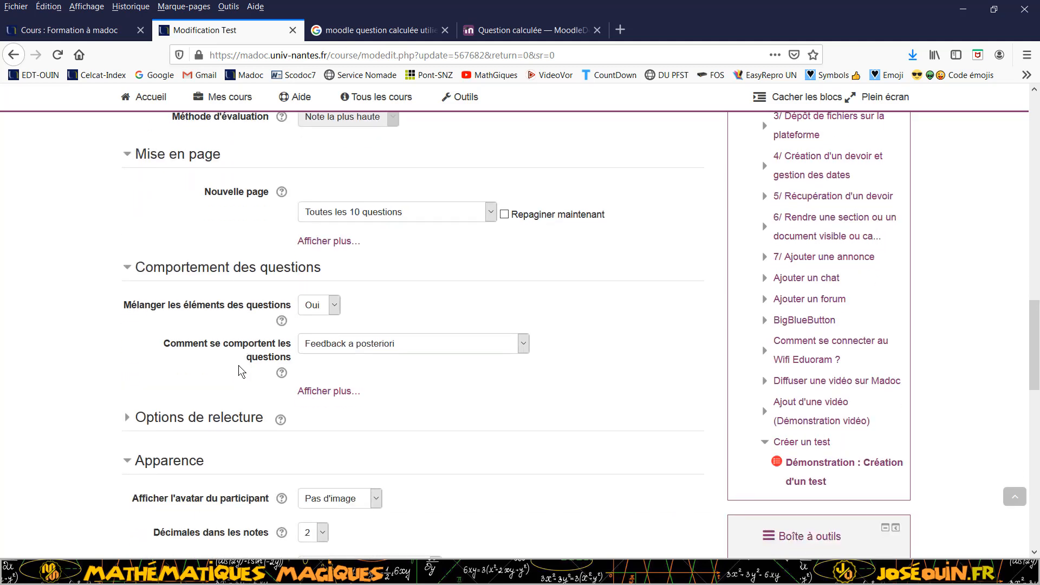
{"action": "scroll", "coordinate": [240, 371], "scroll_direction": "up", "scroll_amount": 3}
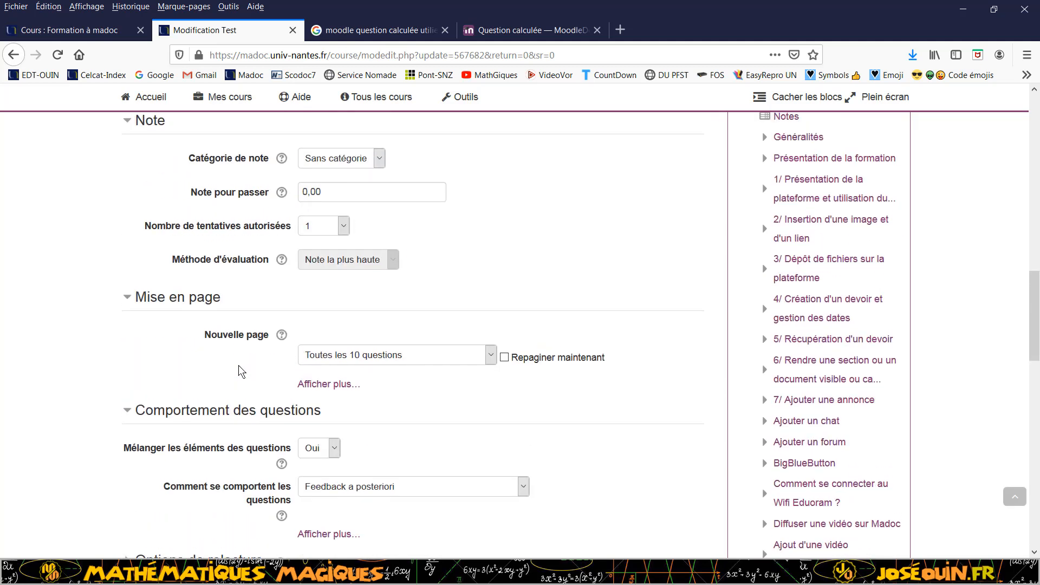
{"action": "scroll", "coordinate": [240, 370], "scroll_direction": "down", "scroll_amount": 10}
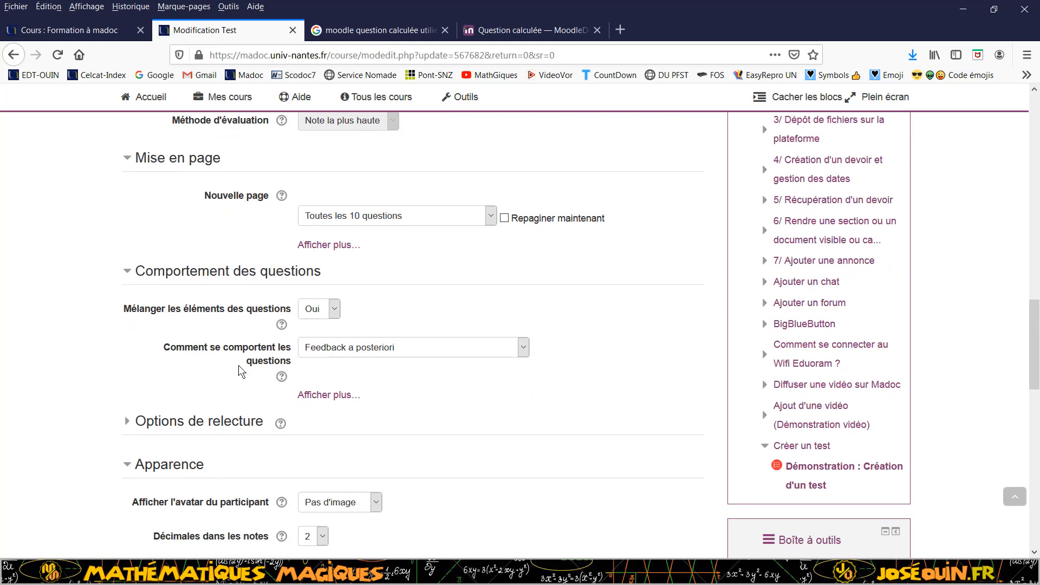
{"action": "scroll", "coordinate": [240, 371], "scroll_direction": "down", "scroll_amount": 7}
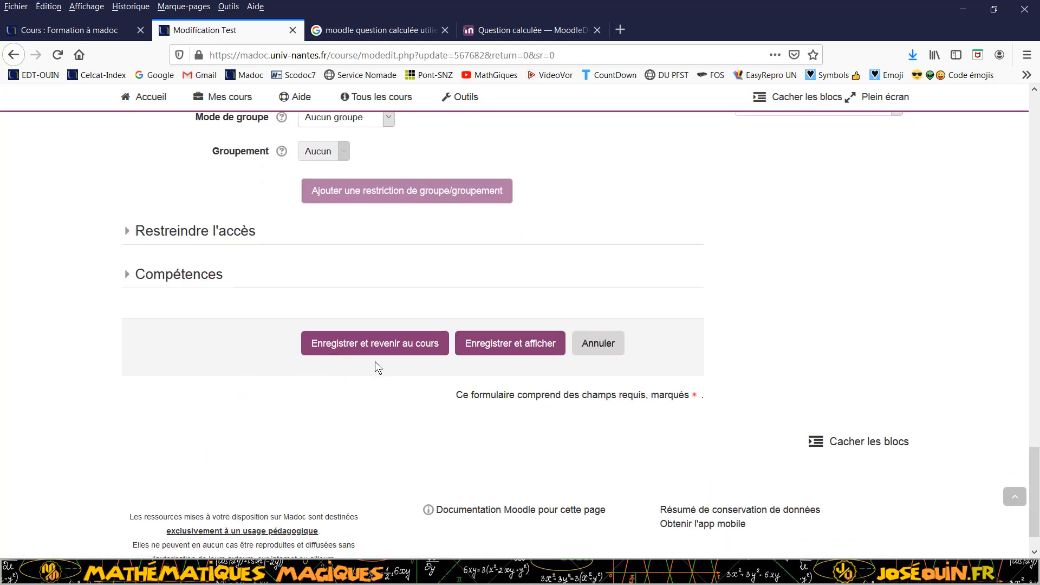
{"action": "left_click", "coordinate": [388, 352]}
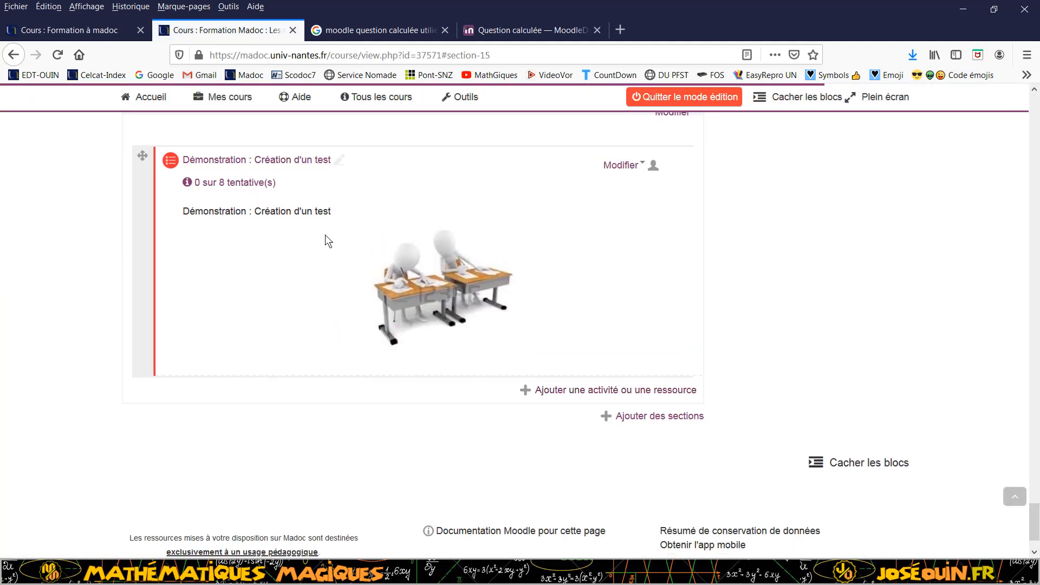
- Open the test Démonstration : Création d'un test from the course and go to its question editing page
{"action": "left_click", "coordinate": [284, 163]}
{"action": "scroll", "coordinate": [410, 357], "scroll_direction": "down", "scroll_amount": 4}
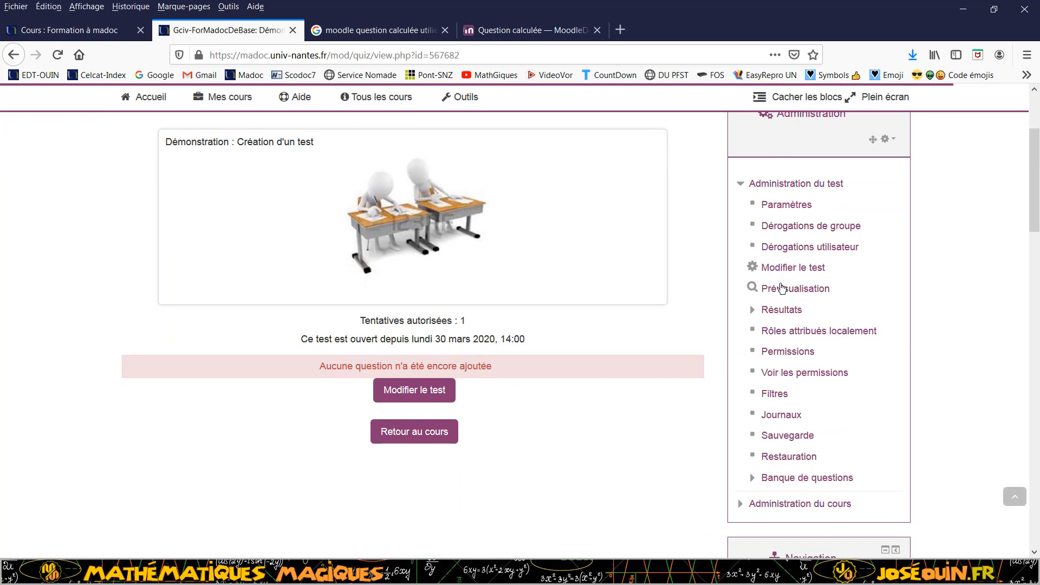
{"action": "scroll", "coordinate": [758, 269], "scroll_direction": "up", "scroll_amount": 2}
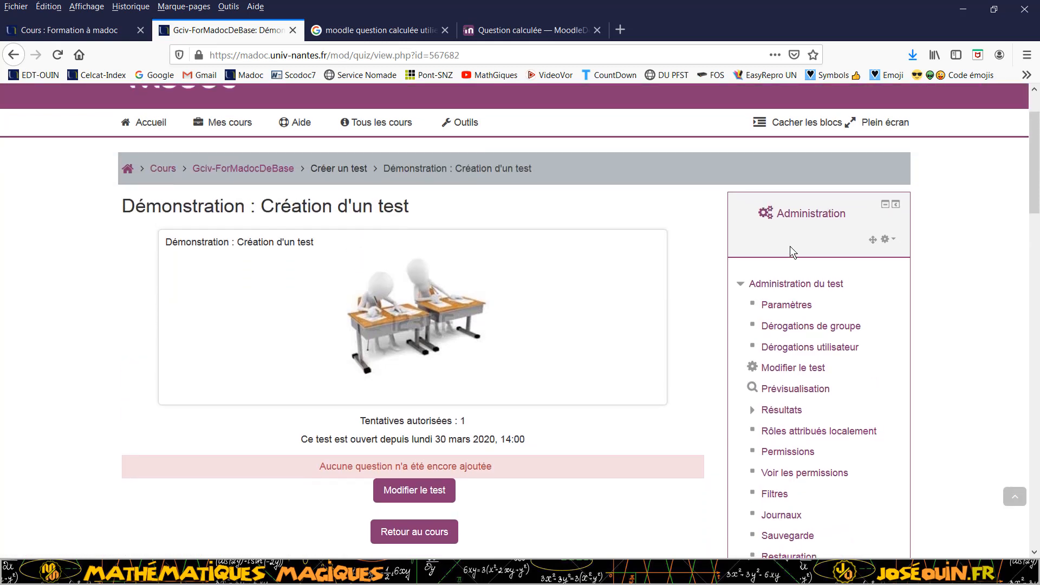
{"action": "left_click", "coordinate": [800, 370]}
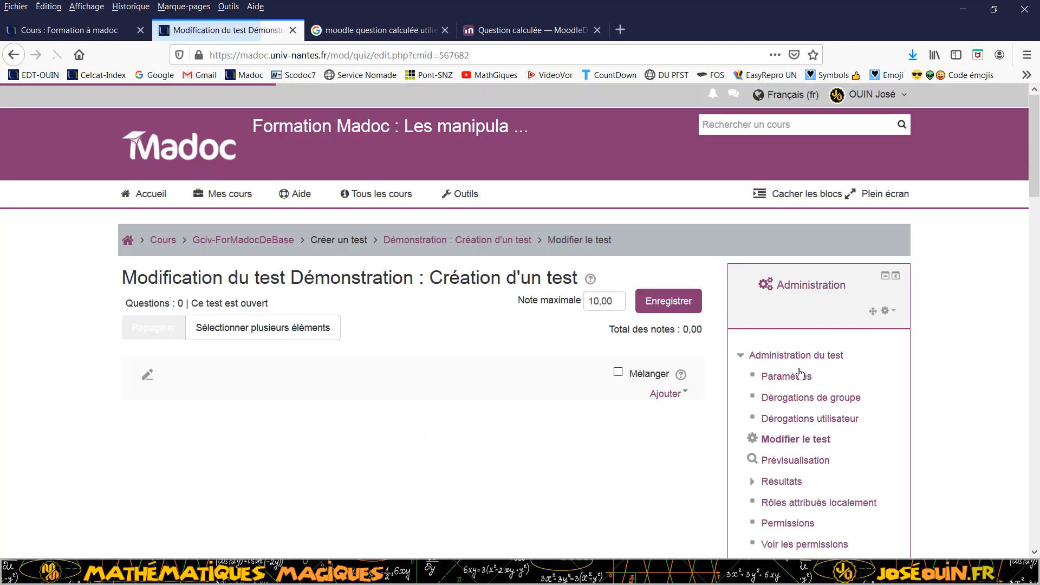
- Add all six questions of the category Défaut pour Gciv-ForMadocDeBase from the question bank to the test
{"action": "left_click", "coordinate": [665, 395]}
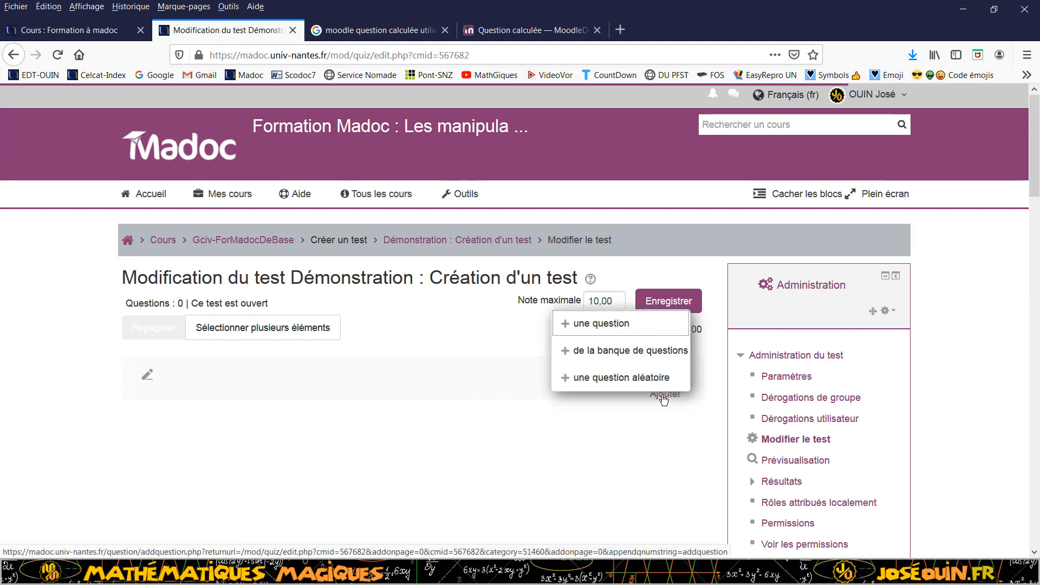
{"action": "left_click", "coordinate": [634, 358]}
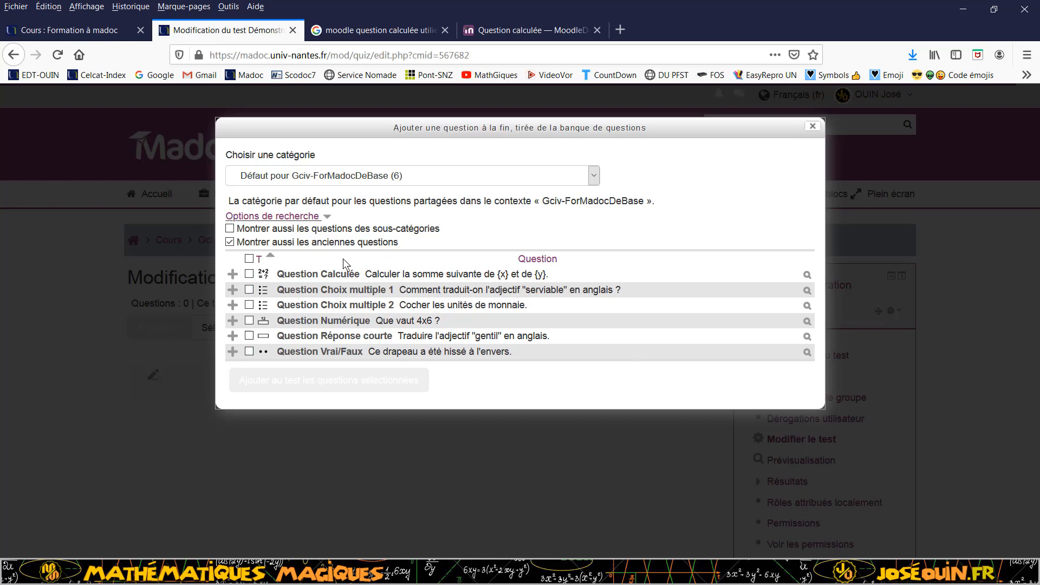
{"action": "left_click", "coordinate": [249, 274]}
{"action": "left_click", "coordinate": [249, 290]}
{"action": "left_click", "coordinate": [249, 305]}
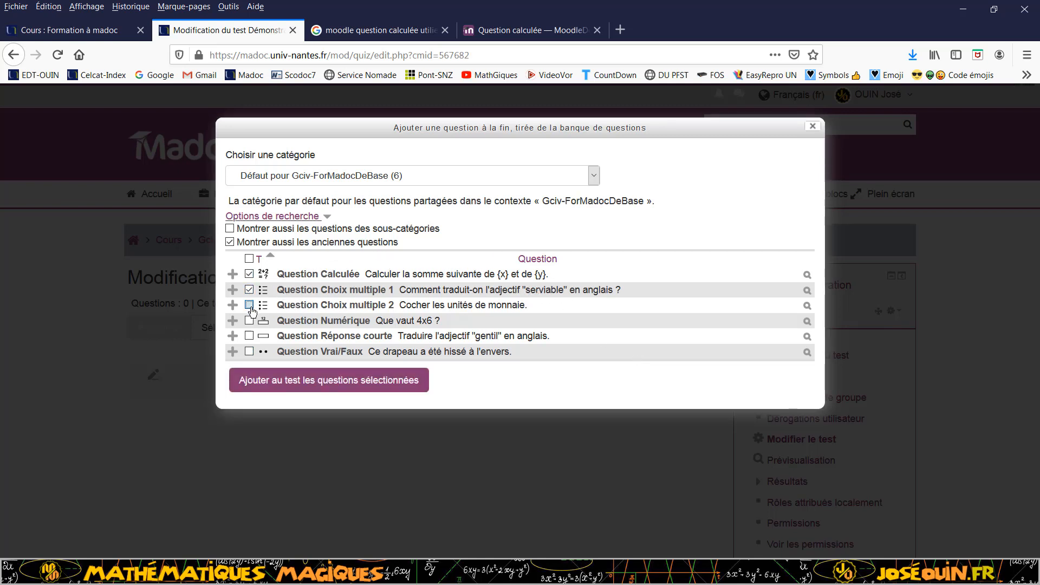
{"action": "left_click", "coordinate": [250, 320]}
{"action": "left_click", "coordinate": [249, 336]}
{"action": "left_click", "coordinate": [249, 351]}
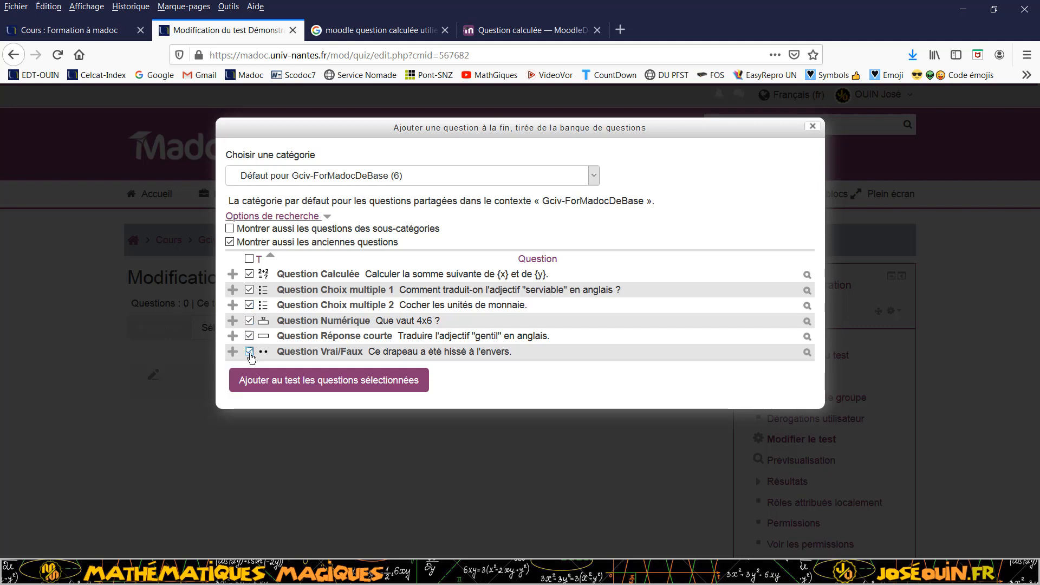
{"action": "left_click", "coordinate": [311, 395]}
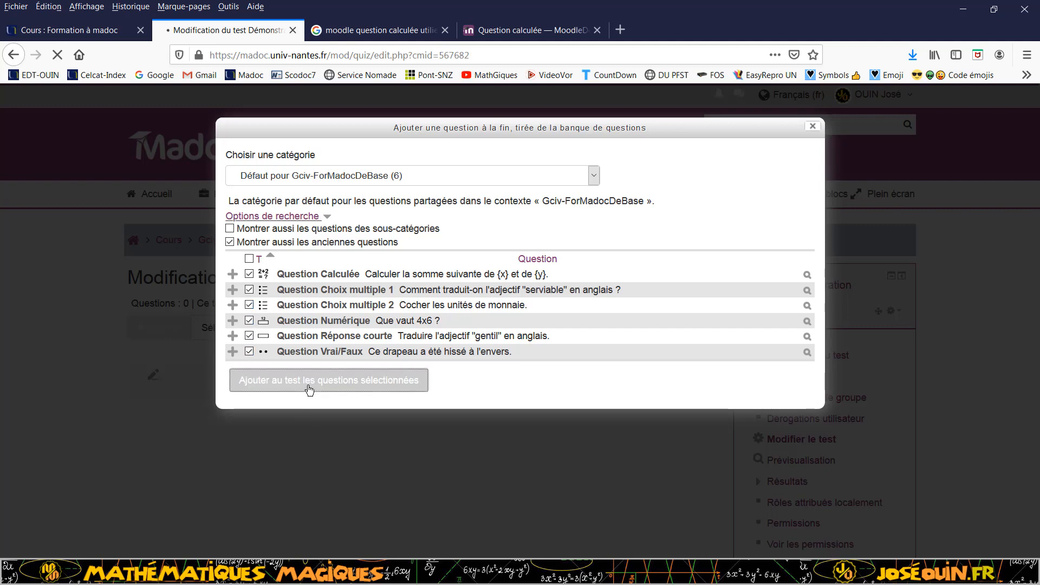
- Set the test's maximum grade (Note maximale) to 20 and save it
{"action": "scroll", "coordinate": [302, 387], "scroll_direction": "down", "scroll_amount": 2}
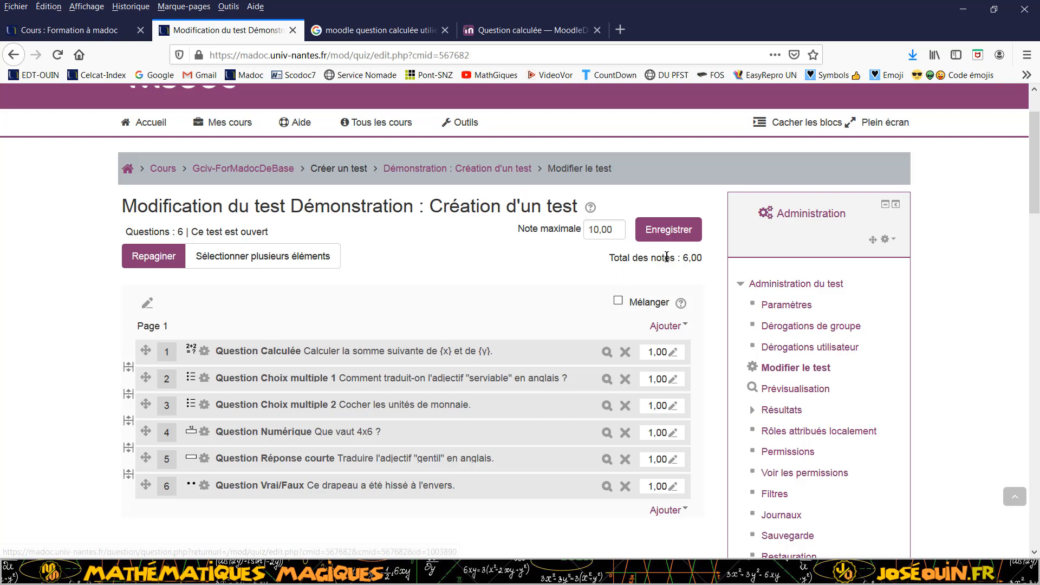
{"action": "left_click", "coordinate": [683, 235]}
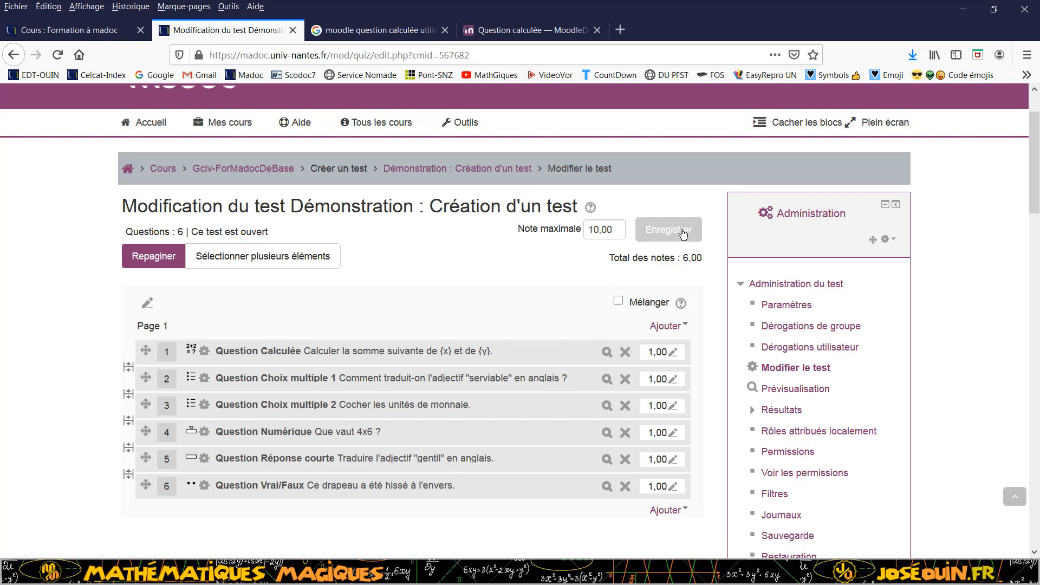
{"action": "double_click", "coordinate": [596, 231]}
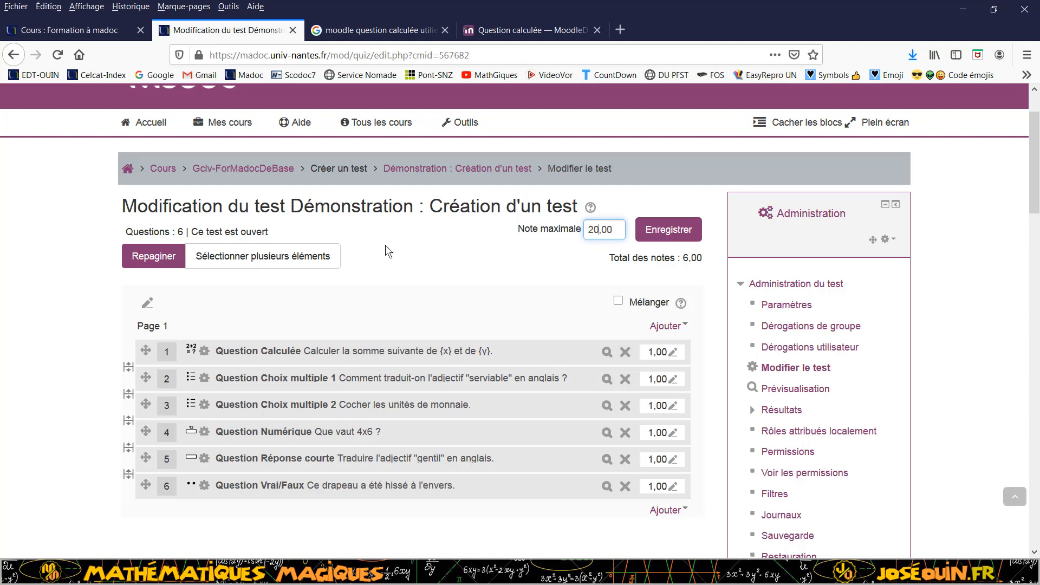
{"action": "type", "text": "20"}
{"action": "left_click", "coordinate": [663, 232]}
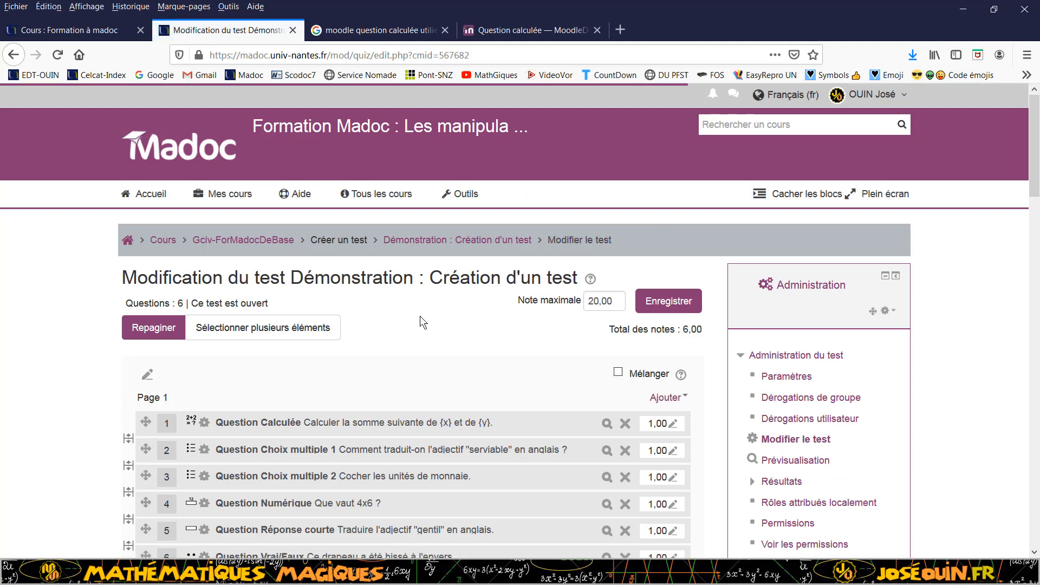
{"action": "scroll", "coordinate": [421, 319], "scroll_direction": "down", "scroll_amount": 5}
{"action": "scroll", "coordinate": [419, 319], "scroll_direction": "up", "scroll_amount": 5}
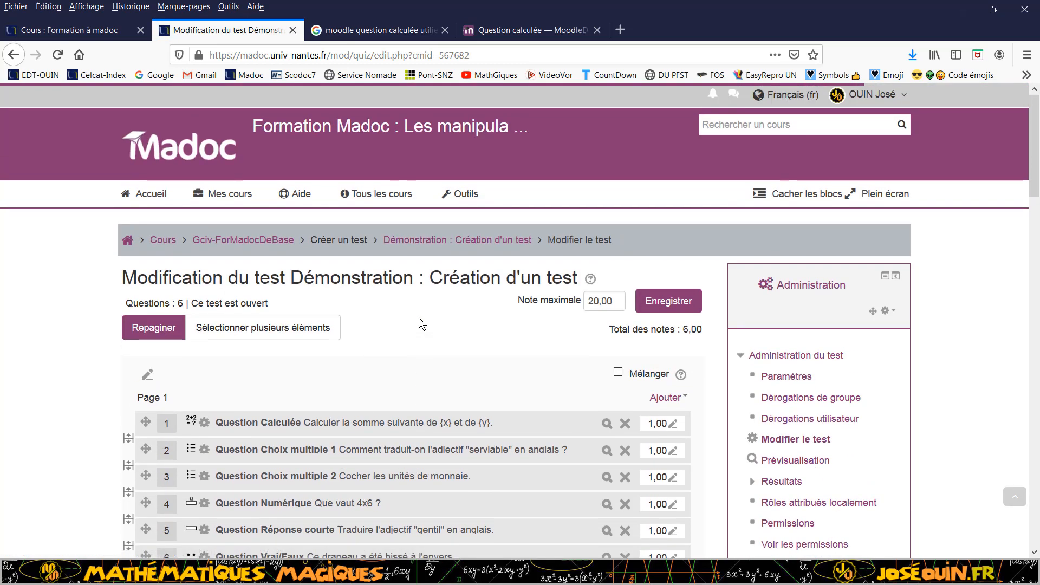
- Return to the main page of the test Démonstration : Création d'un test and start a preview attempt
{"action": "left_click", "coordinate": [450, 244]}
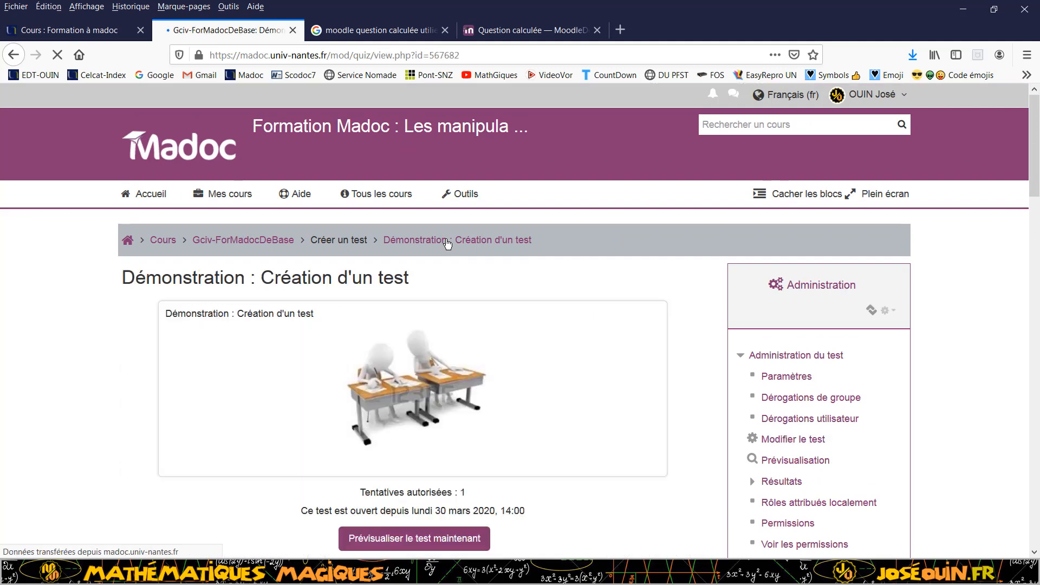
{"action": "scroll", "coordinate": [297, 352], "scroll_direction": "down", "scroll_amount": 2}
{"action": "scroll", "coordinate": [297, 352], "scroll_direction": "down", "scroll_amount": 2}
{"action": "scroll", "coordinate": [295, 350], "scroll_direction": "up", "scroll_amount": 3}
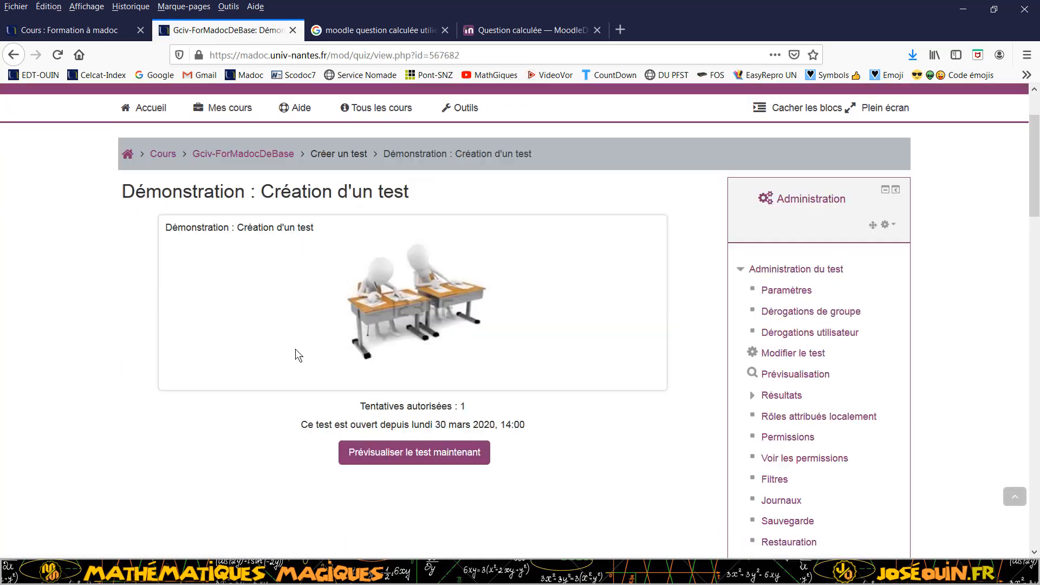
{"action": "scroll", "coordinate": [294, 345], "scroll_direction": "down", "scroll_amount": 1}
{"action": "scroll", "coordinate": [294, 344], "scroll_direction": "down", "scroll_amount": 1}
{"action": "left_click", "coordinate": [377, 467]}
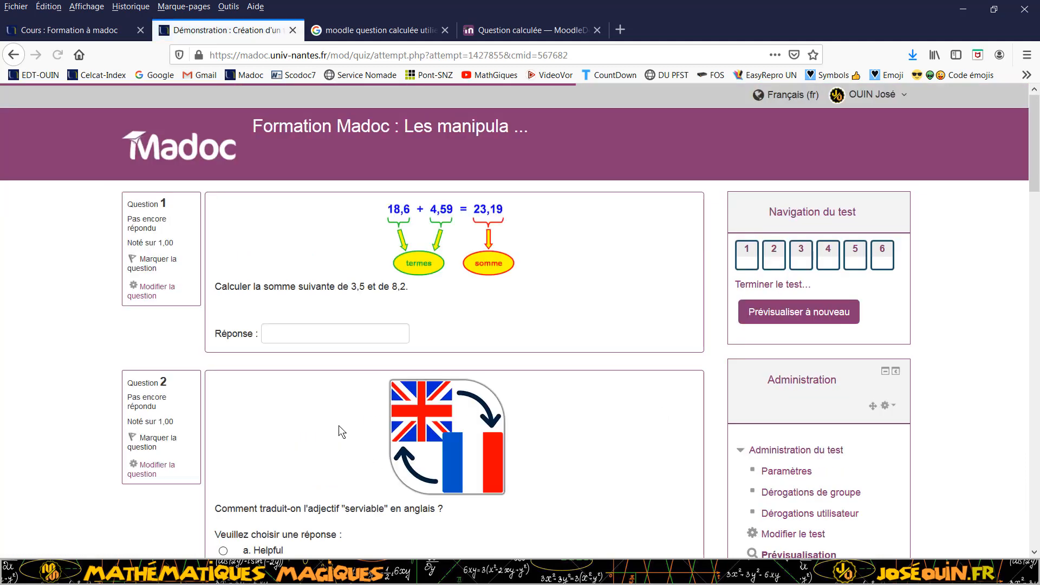
- Look through all six questions of the test preview and return to the first one
{"action": "scroll", "coordinate": [284, 359], "scroll_direction": "down", "scroll_amount": 8}
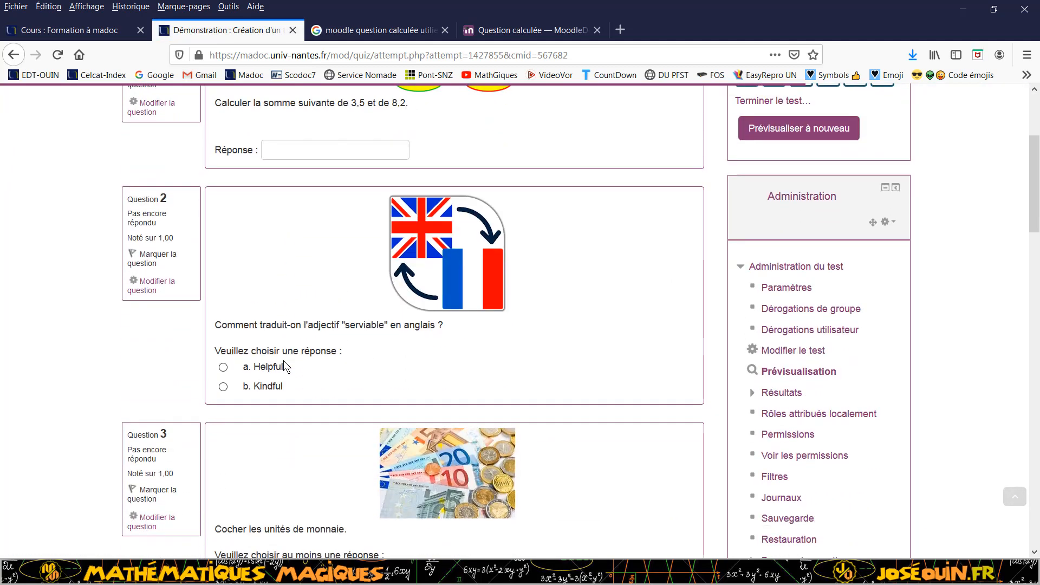
{"action": "scroll", "coordinate": [284, 362], "scroll_direction": "down", "scroll_amount": 7}
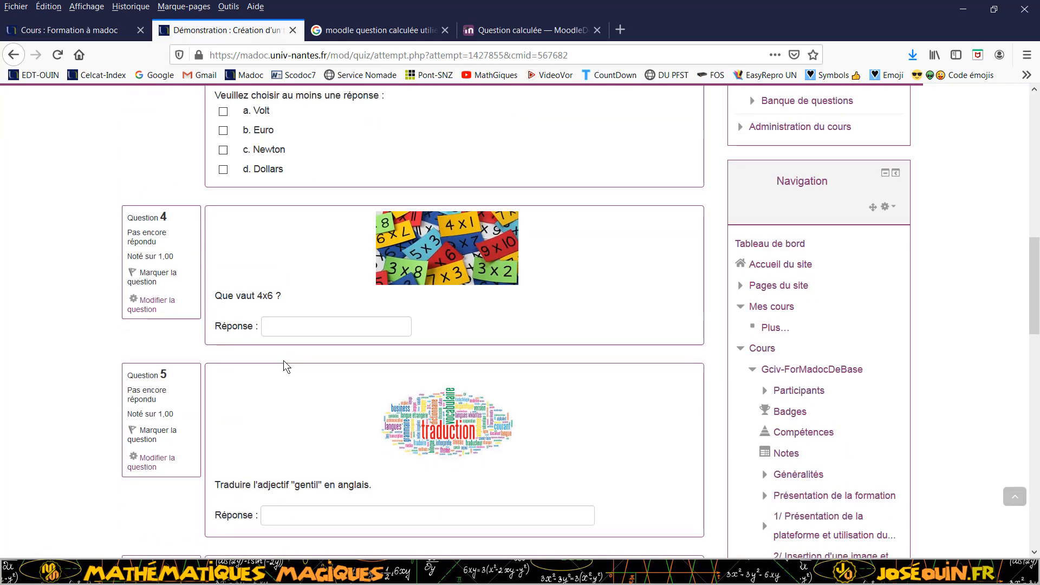
{"action": "scroll", "coordinate": [284, 361], "scroll_direction": "down", "scroll_amount": 3}
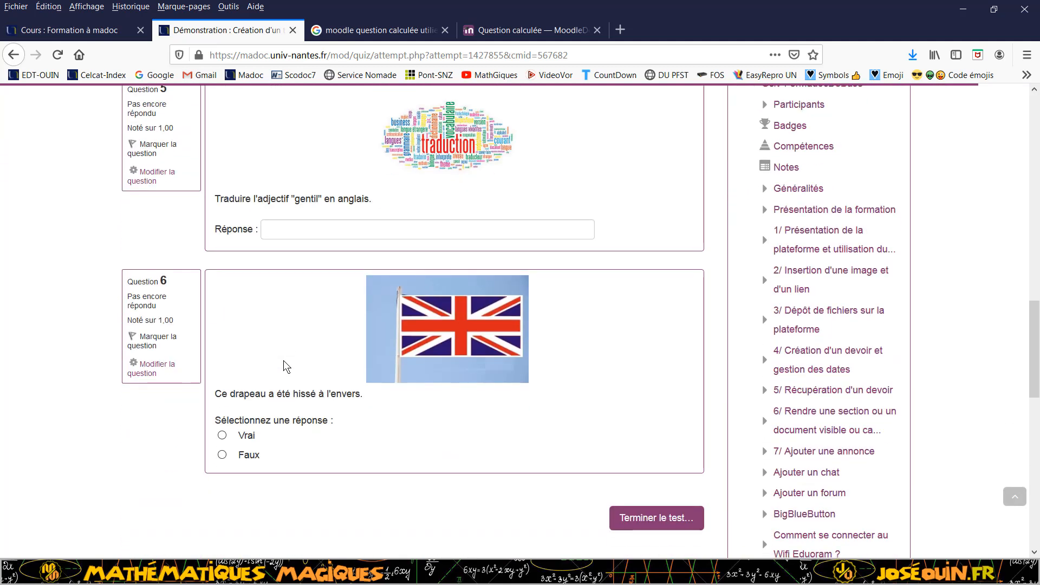
{"action": "scroll", "coordinate": [284, 360], "scroll_direction": "up", "scroll_amount": 2}
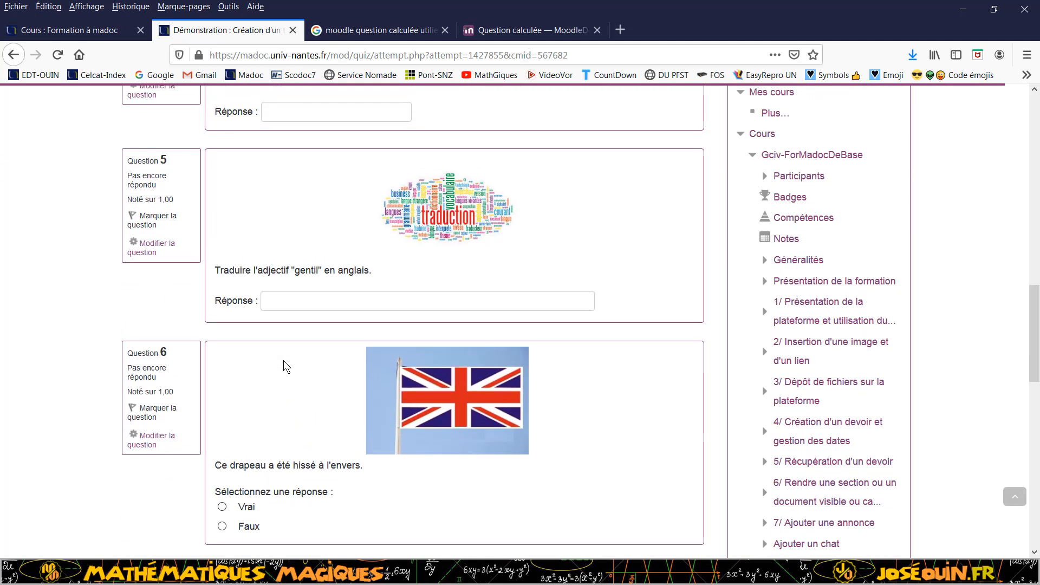
{"action": "scroll", "coordinate": [284, 360], "scroll_direction": "up", "scroll_amount": 7}
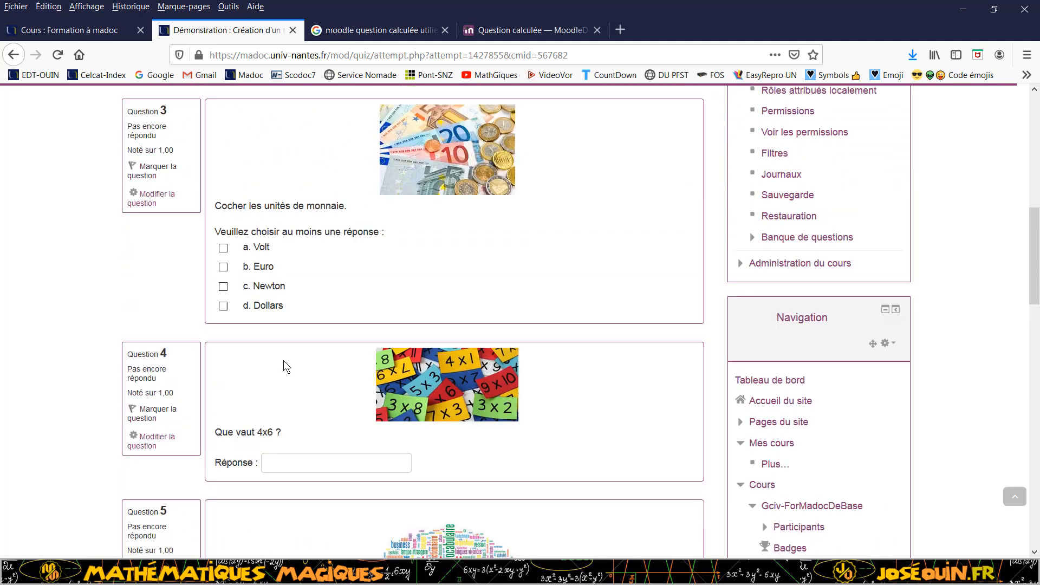
{"action": "scroll", "coordinate": [284, 360], "scroll_direction": "up", "scroll_amount": 10}
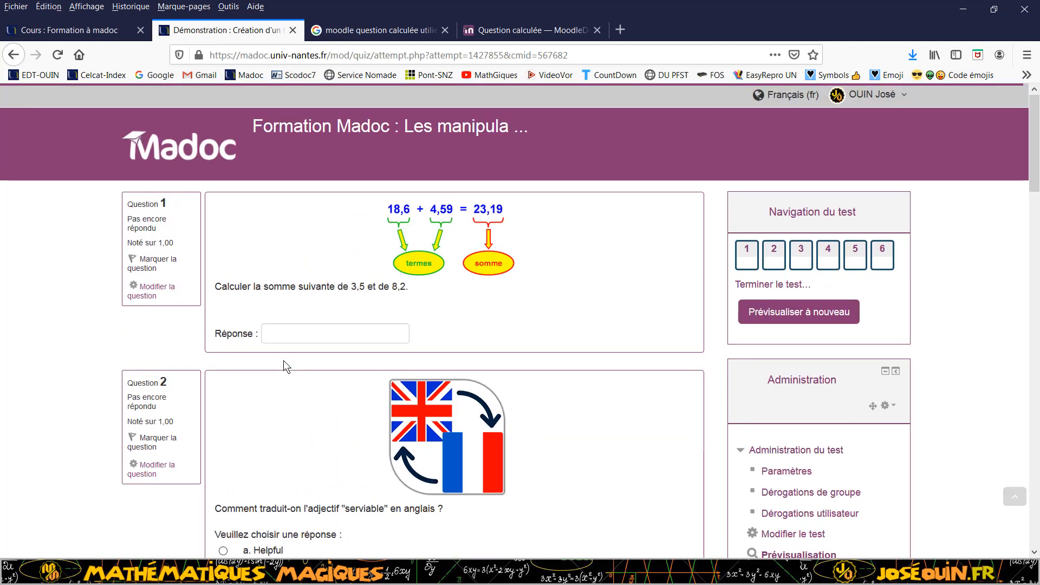
- Answer question 1 with 11.7 and choose Helpful as the translation in question 2
{"action": "left_click", "coordinate": [288, 334]}
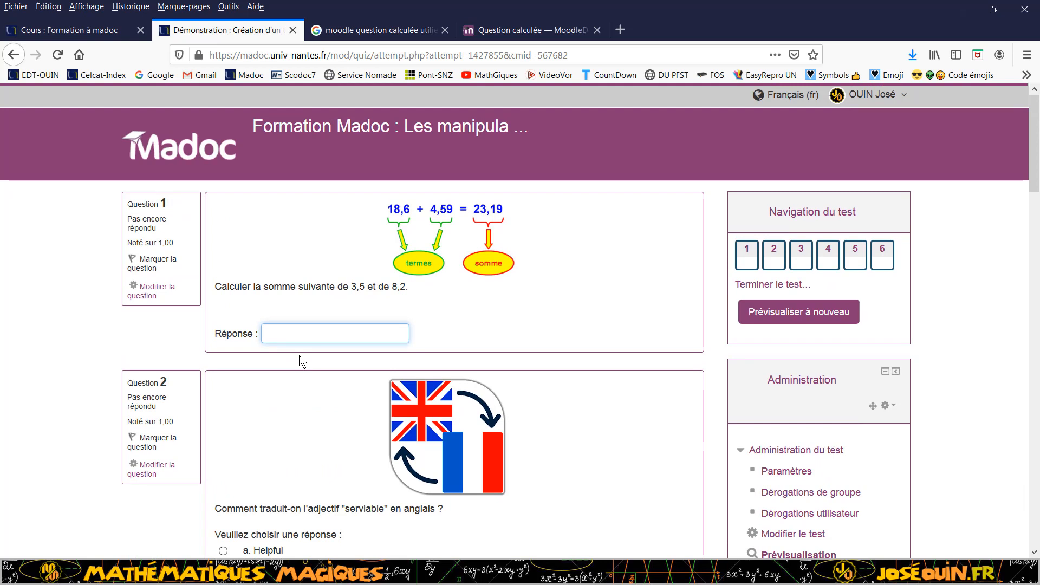
{"action": "scroll", "coordinate": [299, 355], "scroll_direction": "down", "scroll_amount": 3}
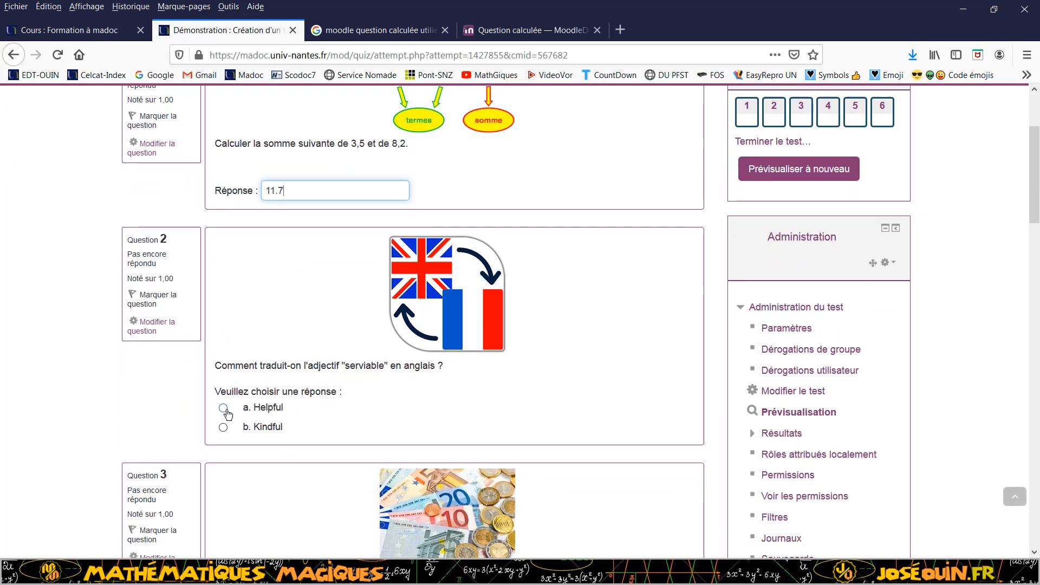
{"action": "left_click", "coordinate": [223, 410]}
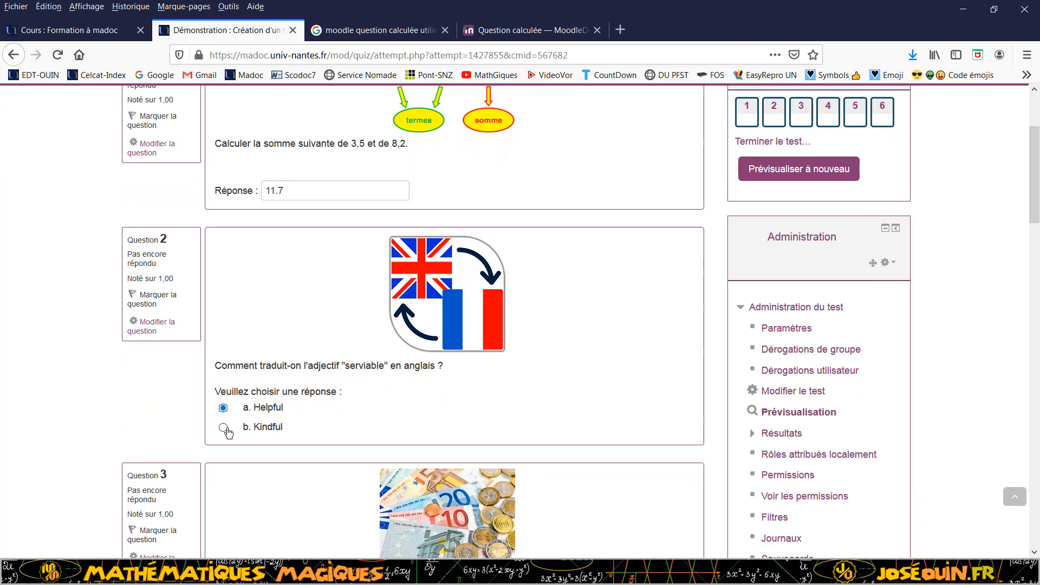
- Select only the wrong answers Volt and Newton in question 3 about units of currency
{"action": "scroll", "coordinate": [227, 433], "scroll_direction": "down", "scroll_amount": 4}
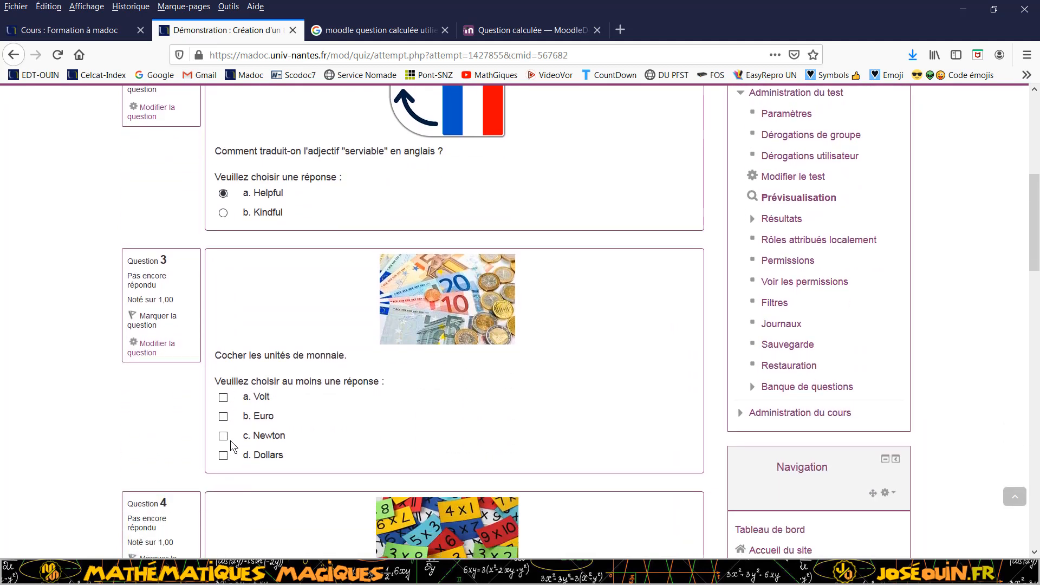
{"action": "left_click", "coordinate": [224, 417]}
{"action": "left_click", "coordinate": [223, 417]}
{"action": "left_click", "coordinate": [223, 398]}
{"action": "left_click", "coordinate": [223, 436]}
- Enter 23 as the answer to question 4 and cool as the answer to question 5
{"action": "scroll", "coordinate": [242, 479], "scroll_direction": "down", "scroll_amount": 4}
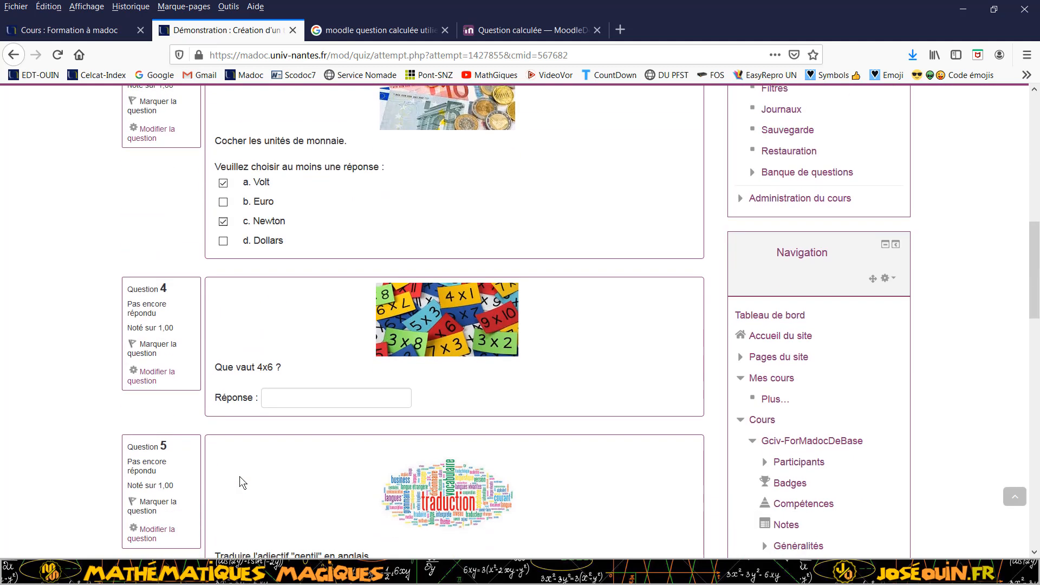
{"action": "left_click", "coordinate": [274, 399]}
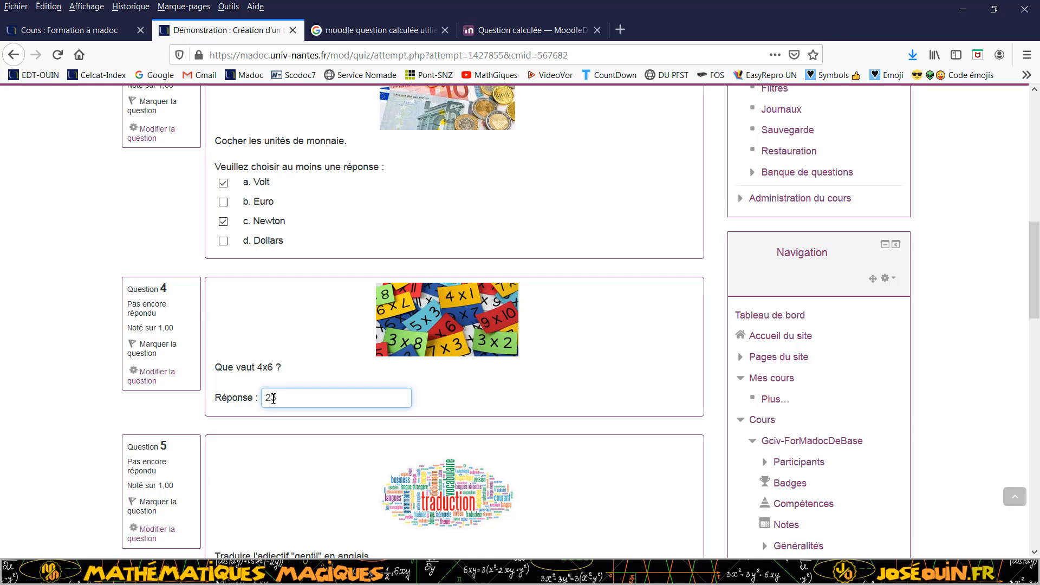
{"action": "scroll", "coordinate": [355, 464], "scroll_direction": "down", "scroll_amount": 4}
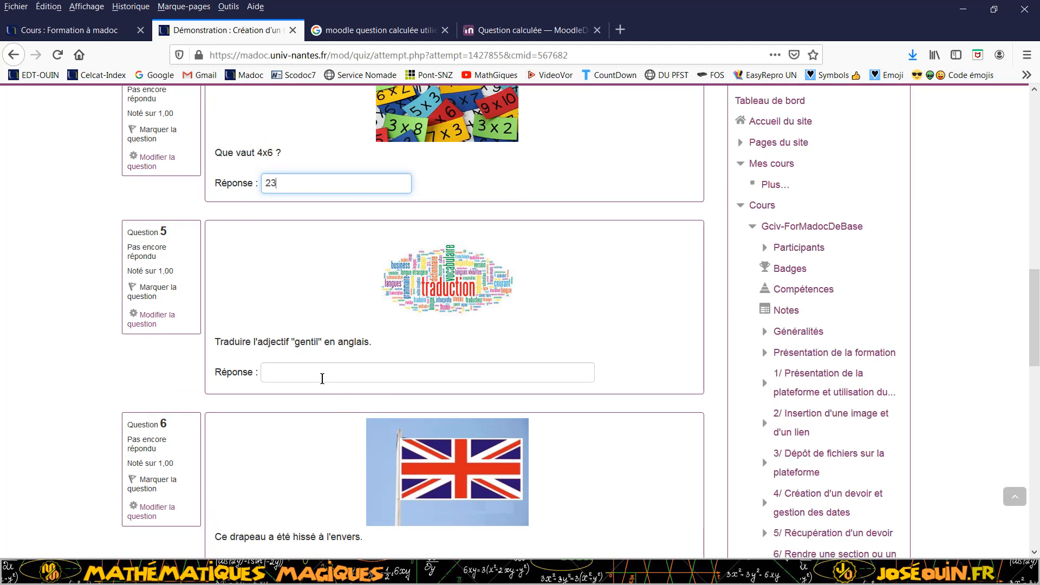
{"action": "left_click", "coordinate": [302, 372]}
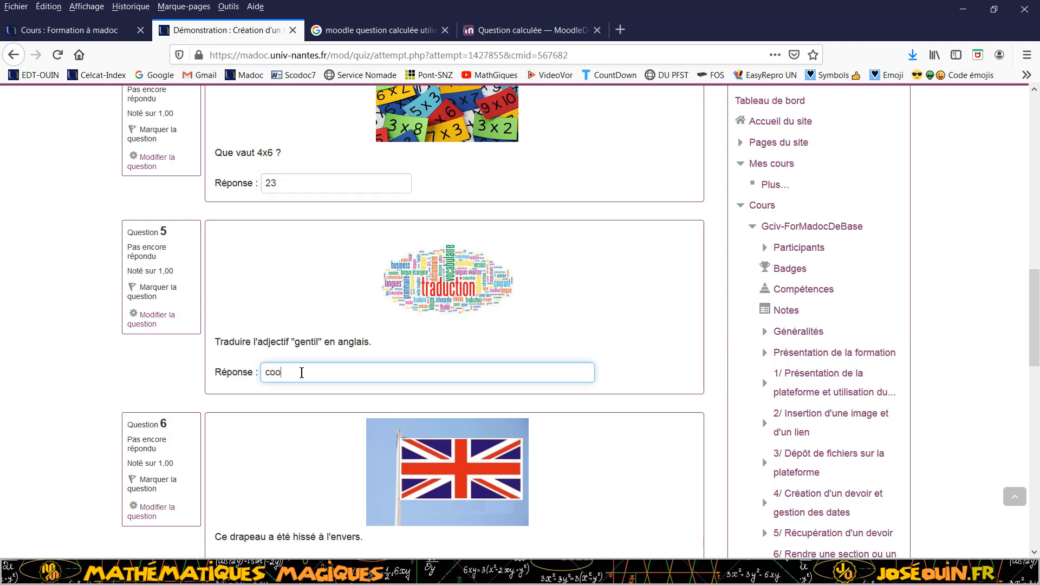
- Answer Vrai to question 6, then finish the attempt and confirm submitting all answers
{"action": "scroll", "coordinate": [310, 399], "scroll_direction": "down", "scroll_amount": 3}
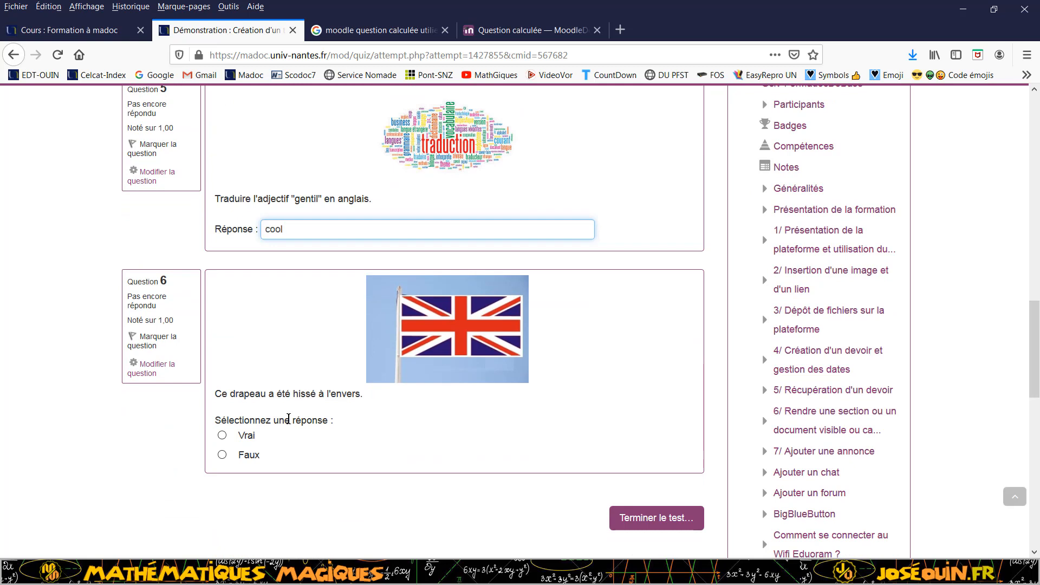
{"action": "left_click", "coordinate": [222, 435]}
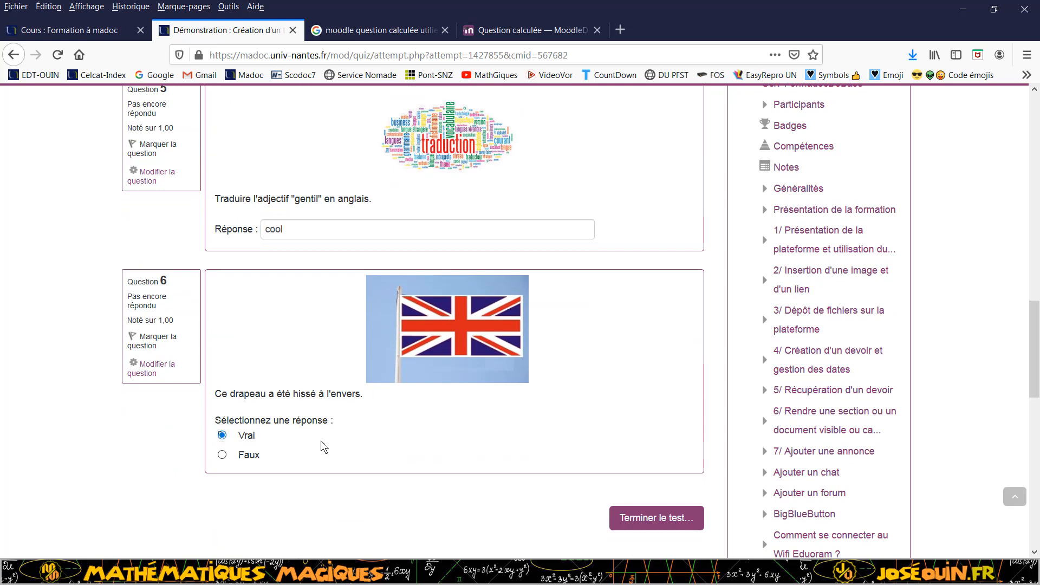
{"action": "left_click", "coordinate": [637, 518]}
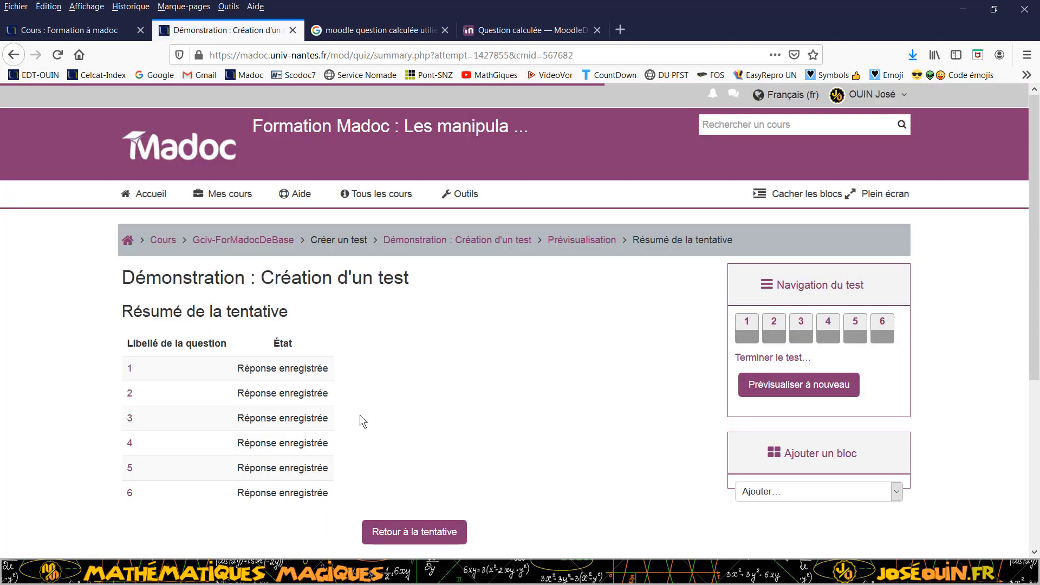
{"action": "scroll", "coordinate": [360, 415], "scroll_direction": "down", "scroll_amount": 2}
{"action": "scroll", "coordinate": [359, 415], "scroll_direction": "down", "scroll_amount": 1}
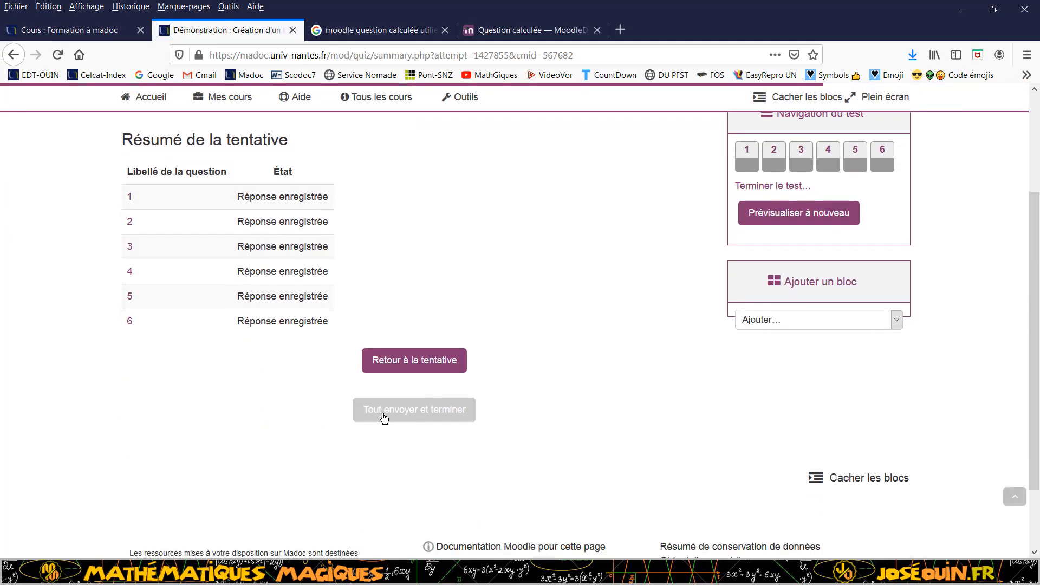
{"action": "left_click", "coordinate": [384, 416]}
{"action": "left_click", "coordinate": [469, 419]}
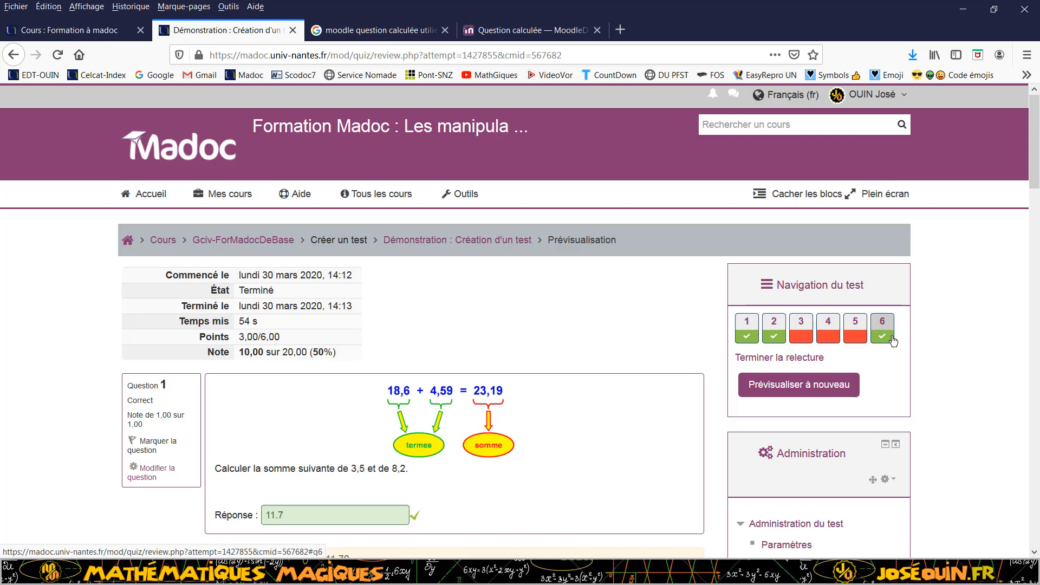
- Review the preview attempt's grade summary and the correction and feedback of each question
{"action": "left_click", "coordinate": [848, 382]}
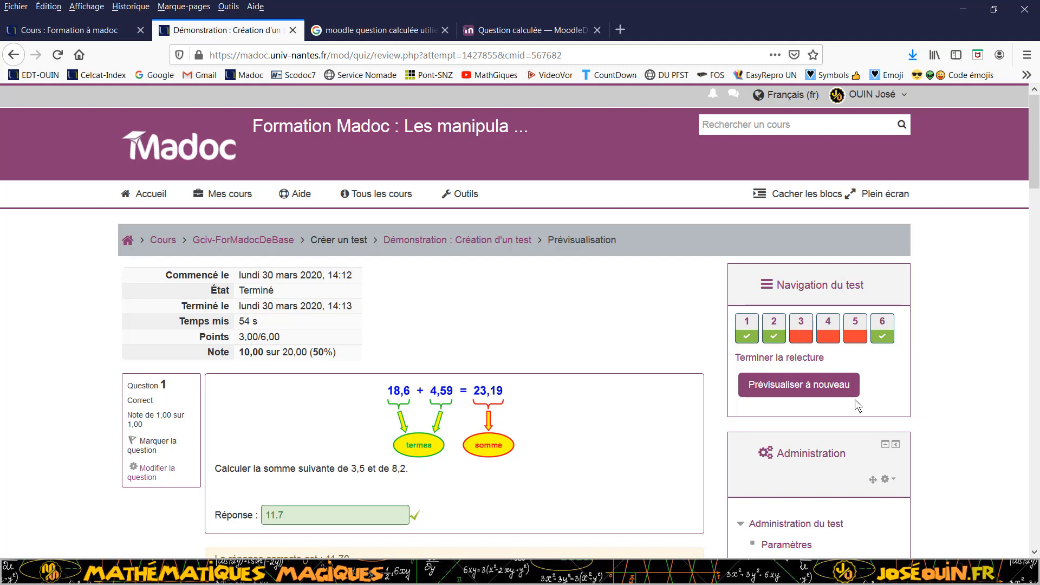
{"action": "scroll", "coordinate": [850, 401], "scroll_direction": "down", "scroll_amount": 5}
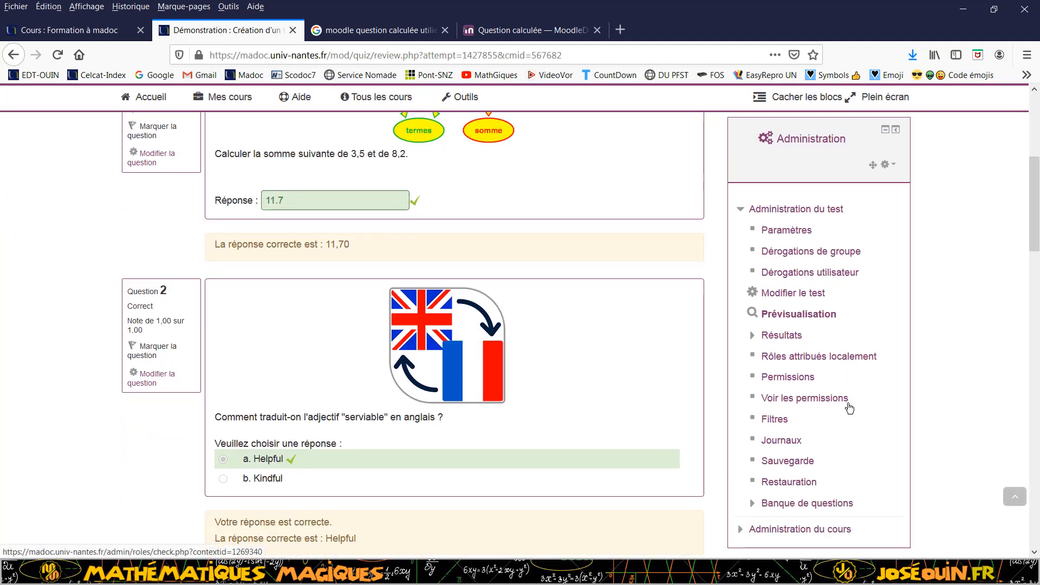
{"action": "scroll", "coordinate": [849, 408], "scroll_direction": "down", "scroll_amount": 7}
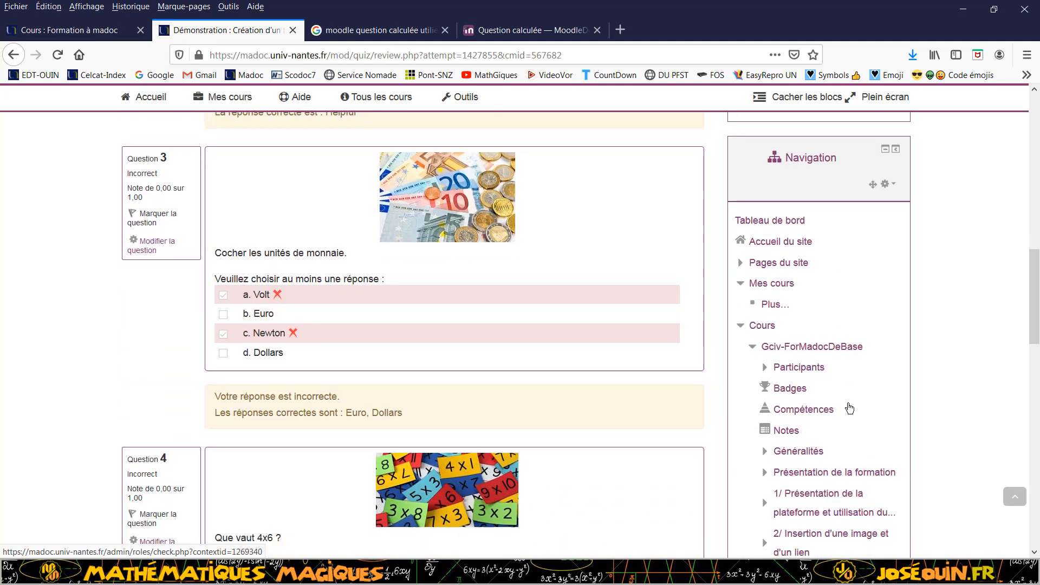
{"action": "scroll", "coordinate": [849, 408], "scroll_direction": "up", "scroll_amount": 4}
{"action": "scroll", "coordinate": [848, 408], "scroll_direction": "up", "scroll_amount": 8}
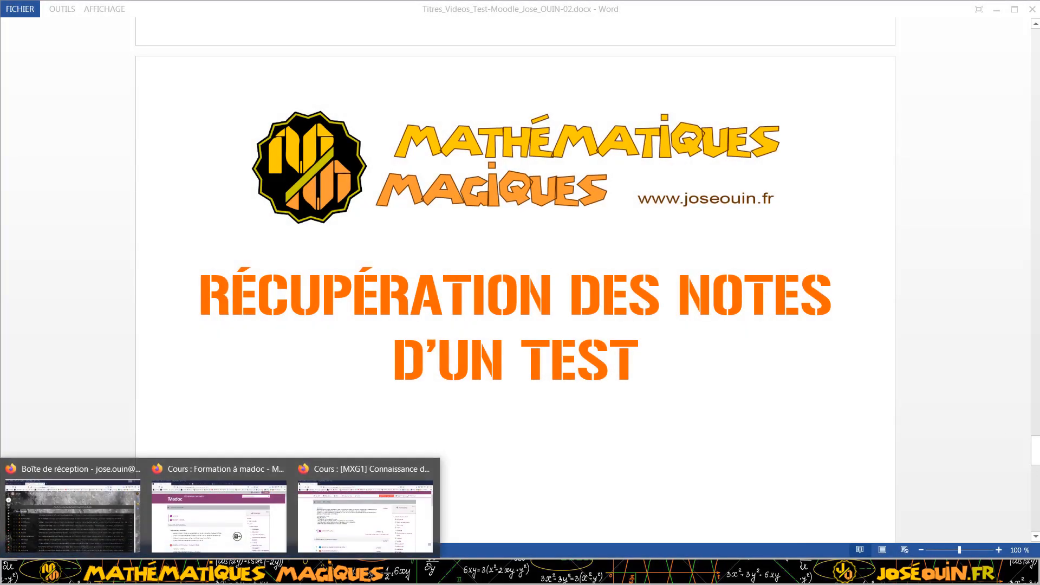
- Switch to the Firefox window with the MXG1 course and open the attempts of its bituminous materials training test
{"action": "left_click", "coordinate": [337, 528]}
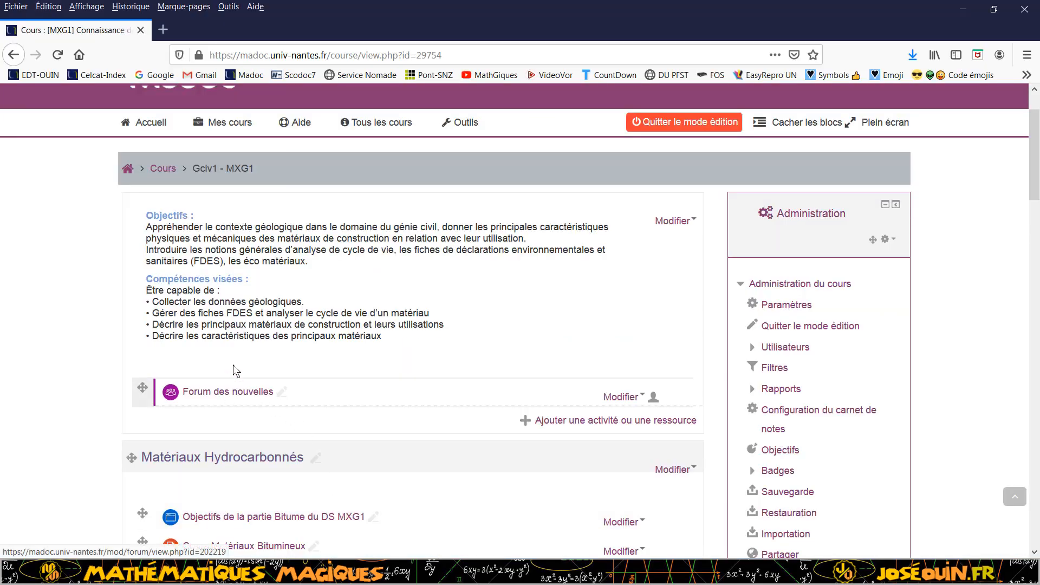
{"action": "scroll", "coordinate": [230, 356], "scroll_direction": "down", "scroll_amount": 2}
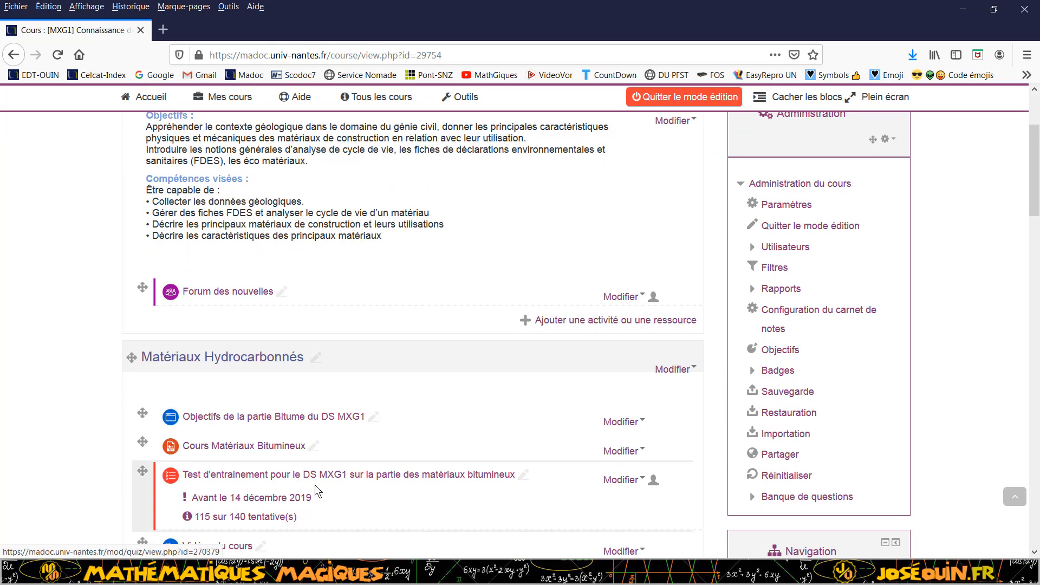
{"action": "scroll", "coordinate": [316, 482], "scroll_direction": "down", "scroll_amount": 1}
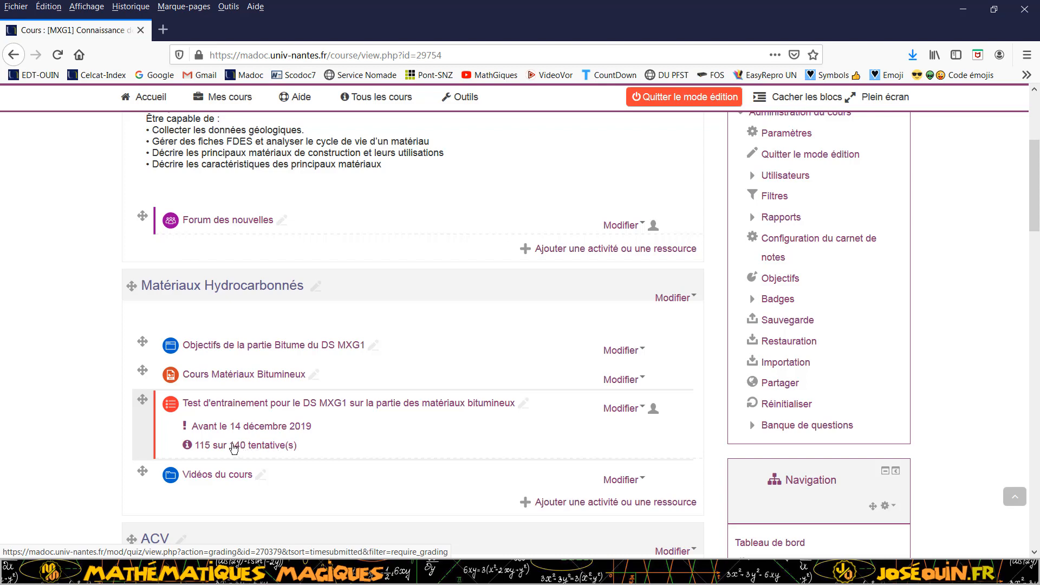
{"action": "left_click", "coordinate": [234, 445]}
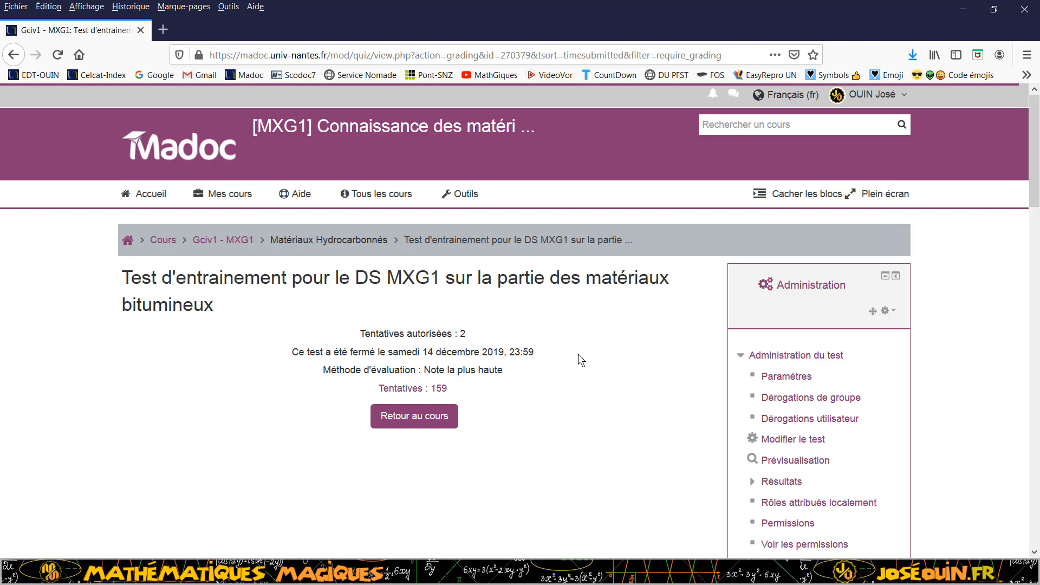
- Open the Résultats report of the bituminous materials test at its table of student attempts
{"action": "scroll", "coordinate": [726, 425], "scroll_direction": "down", "scroll_amount": 2}
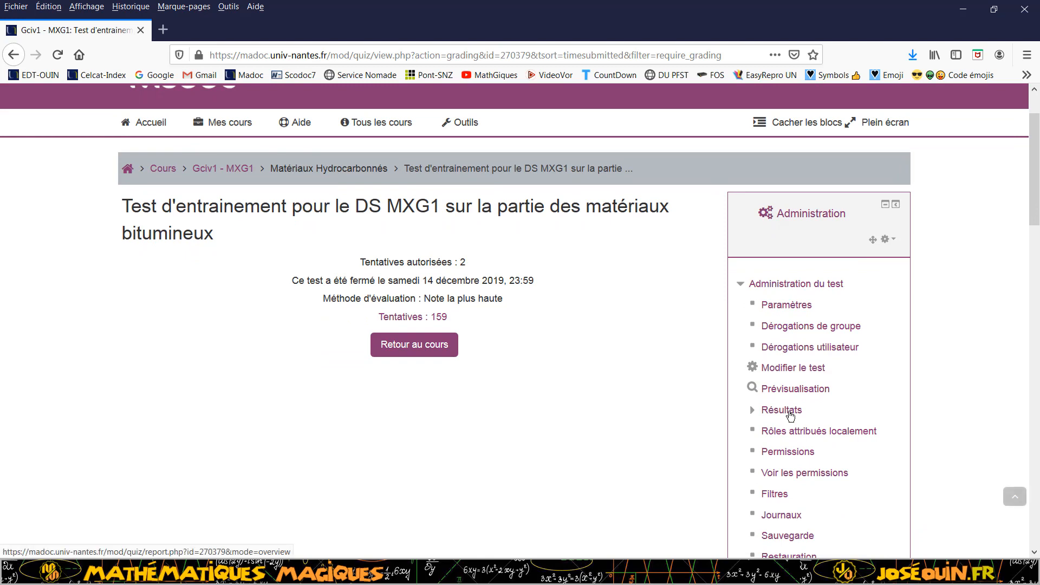
{"action": "left_click", "coordinate": [790, 415]}
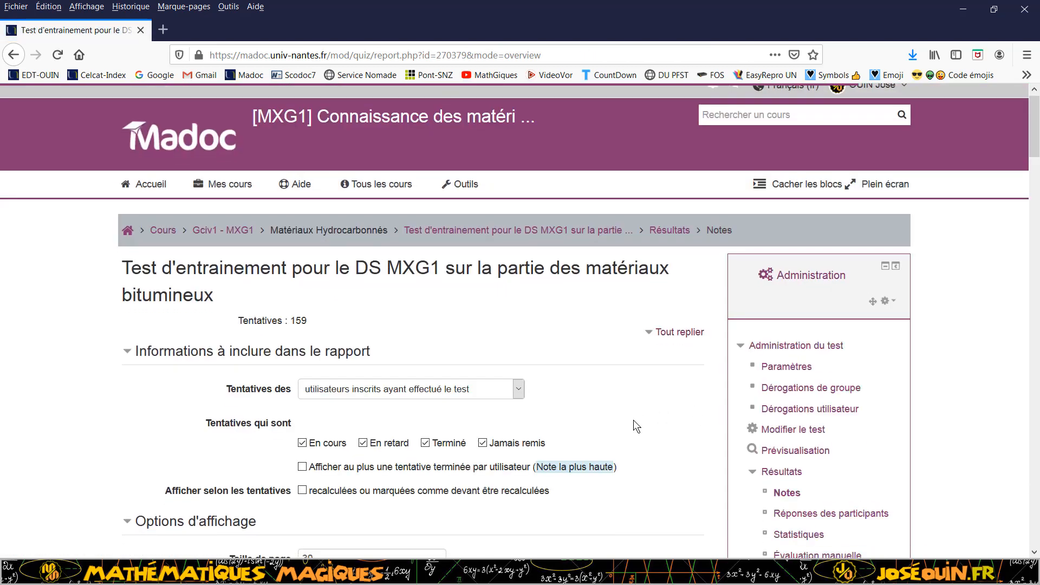
{"action": "scroll", "coordinate": [633, 420], "scroll_direction": "down", "scroll_amount": 4}
{"action": "scroll", "coordinate": [594, 425], "scroll_direction": "down", "scroll_amount": 3}
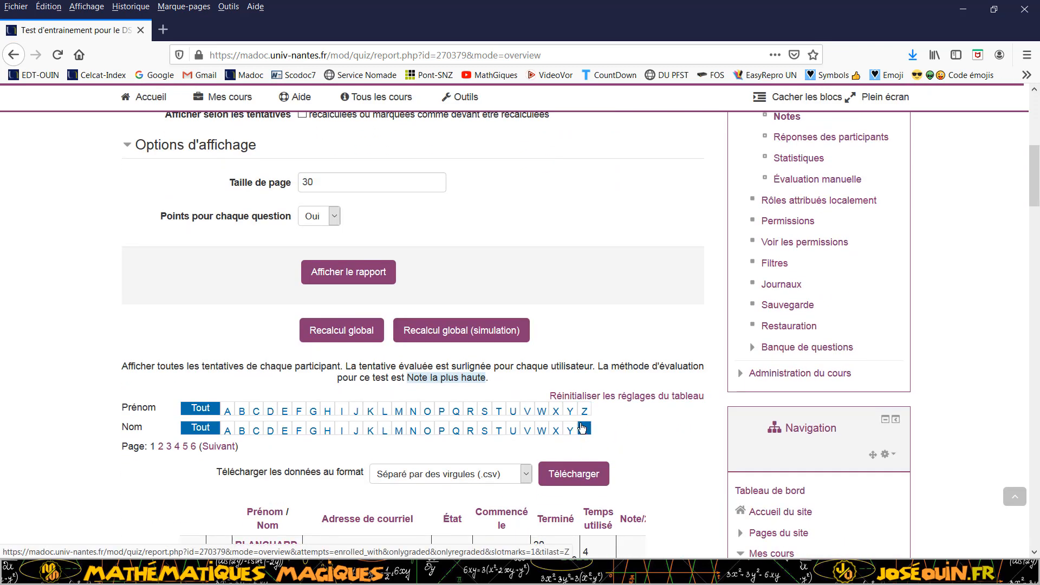
{"action": "scroll", "coordinate": [583, 428], "scroll_direction": "down", "scroll_amount": 4}
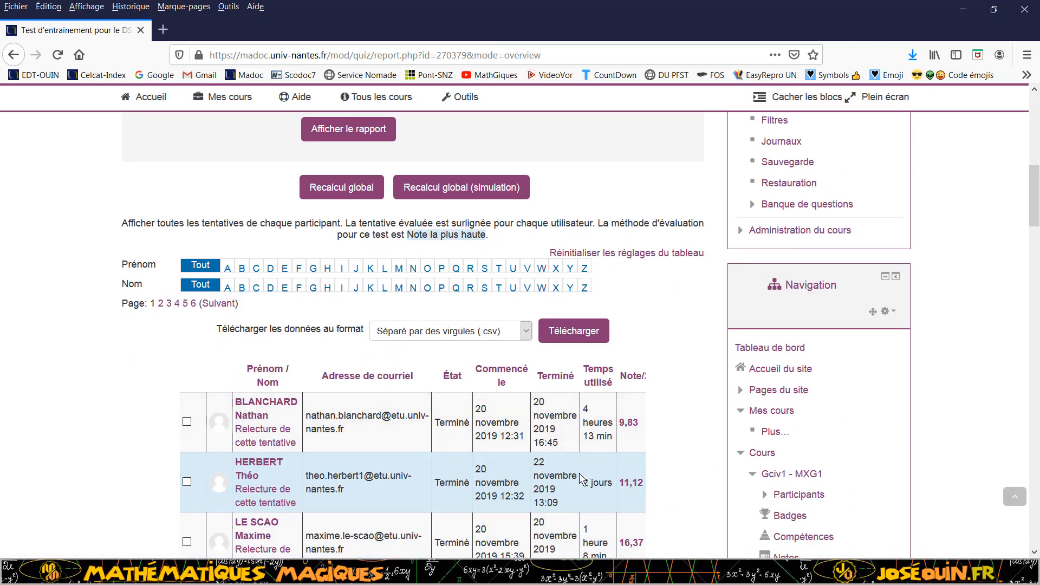
- Examine the attempts table for each student's completion state, time taken and grade
{"action": "scroll", "coordinate": [577, 477], "scroll_direction": "down", "scroll_amount": 4}
{"action": "scroll", "coordinate": [566, 478], "scroll_direction": "down", "scroll_amount": 4}
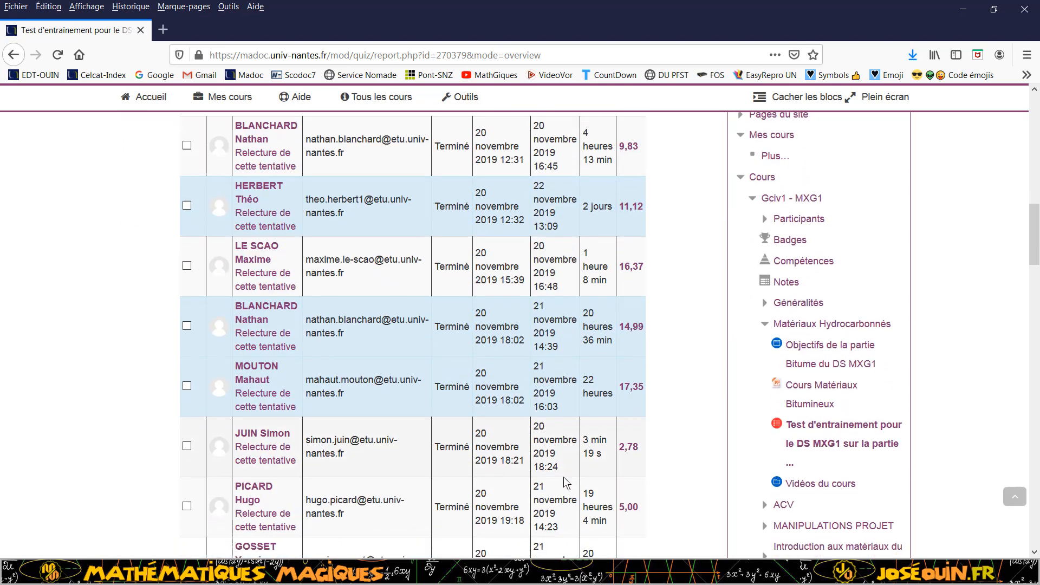
{"action": "scroll", "coordinate": [562, 477], "scroll_direction": "down", "scroll_amount": 10}
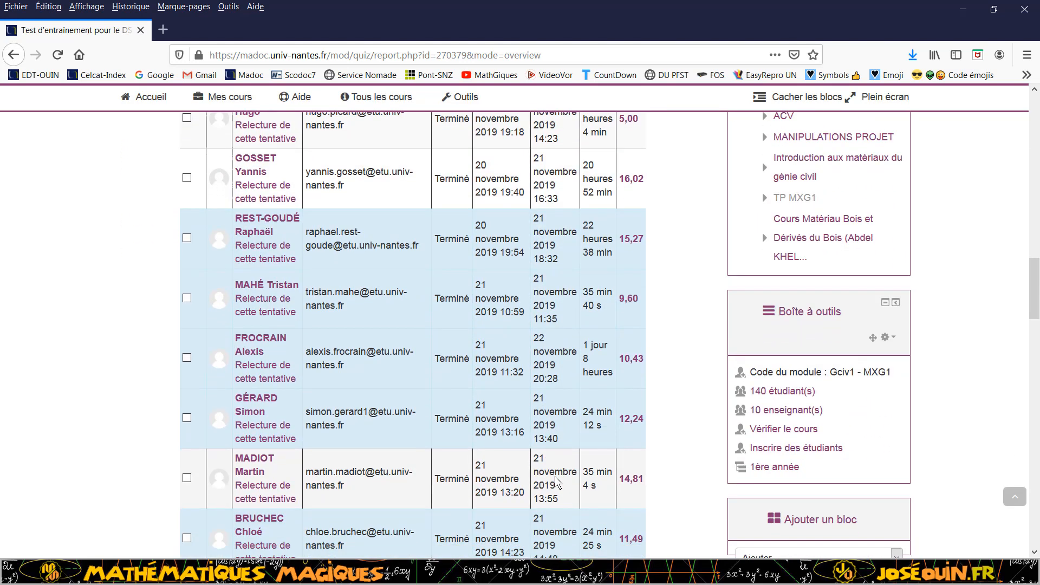
{"action": "scroll", "coordinate": [557, 481], "scroll_direction": "down", "scroll_amount": 5}
{"action": "scroll", "coordinate": [550, 476], "scroll_direction": "up", "scroll_amount": 17}
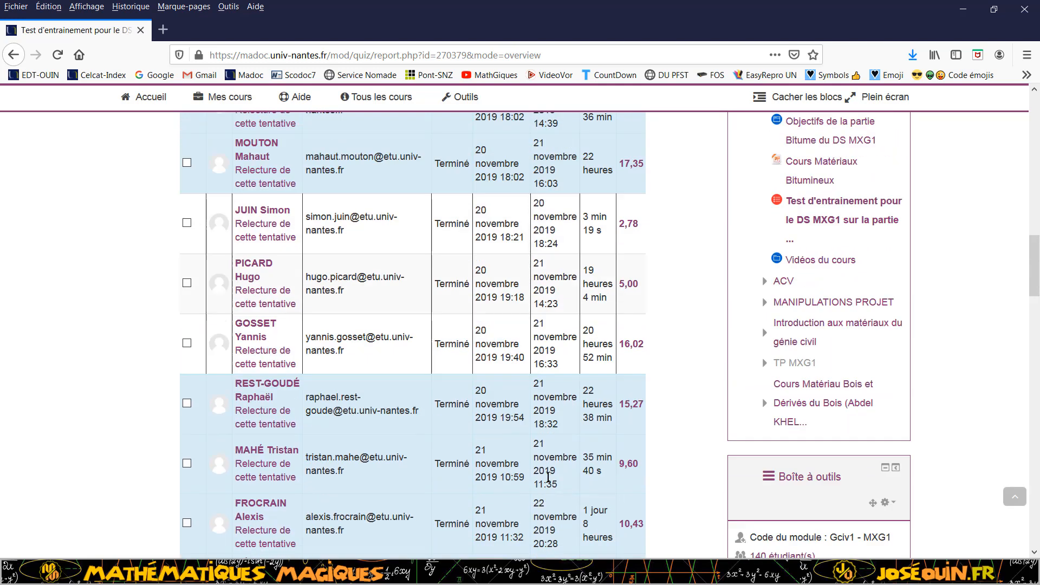
{"action": "scroll", "coordinate": [549, 481], "scroll_direction": "up", "scroll_amount": 2}
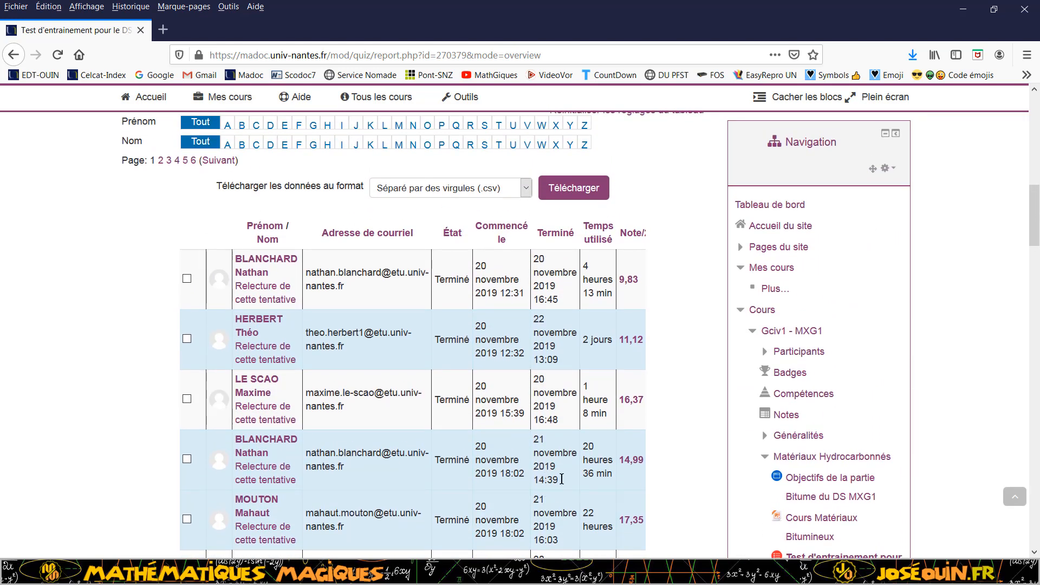
{"action": "scroll", "coordinate": [631, 248], "scroll_direction": "up", "scroll_amount": 9}
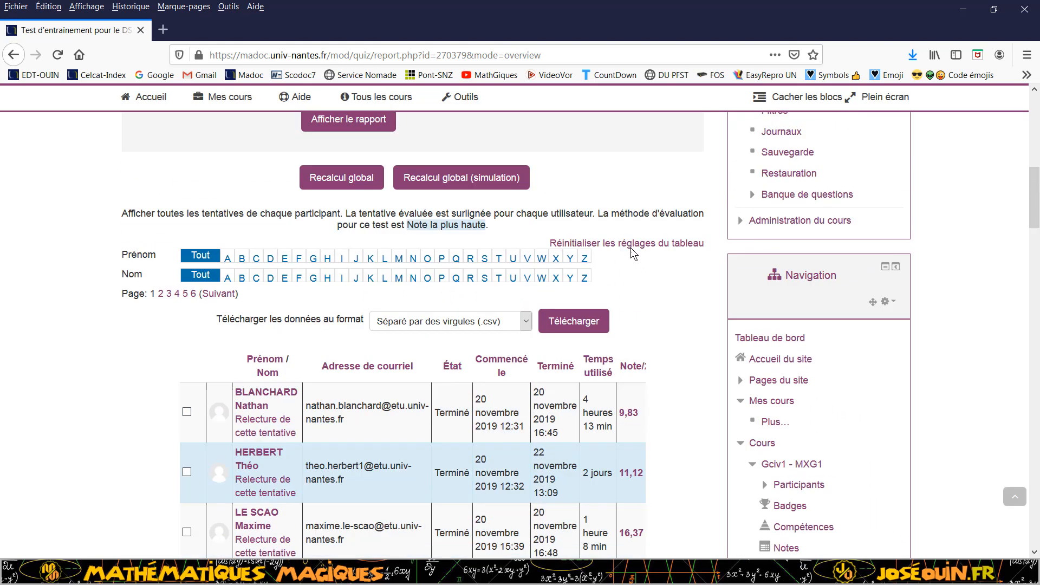
{"action": "scroll", "coordinate": [631, 248], "scroll_direction": "up", "scroll_amount": 2}
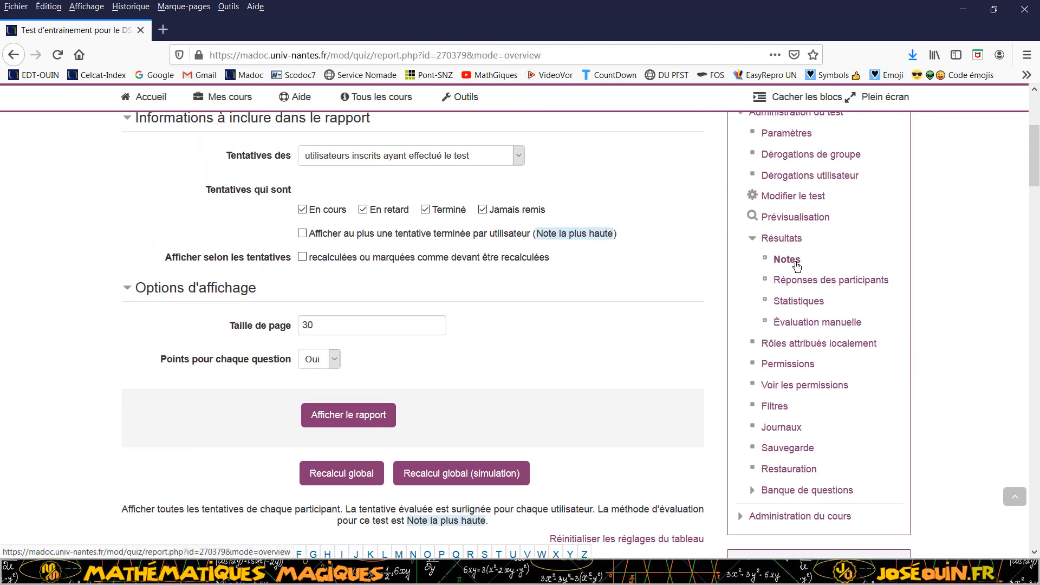
- Download the attempts table in Microsoft Excel (.xlsx) format and save the file
{"action": "scroll", "coordinate": [499, 322], "scroll_direction": "down", "scroll_amount": 10}
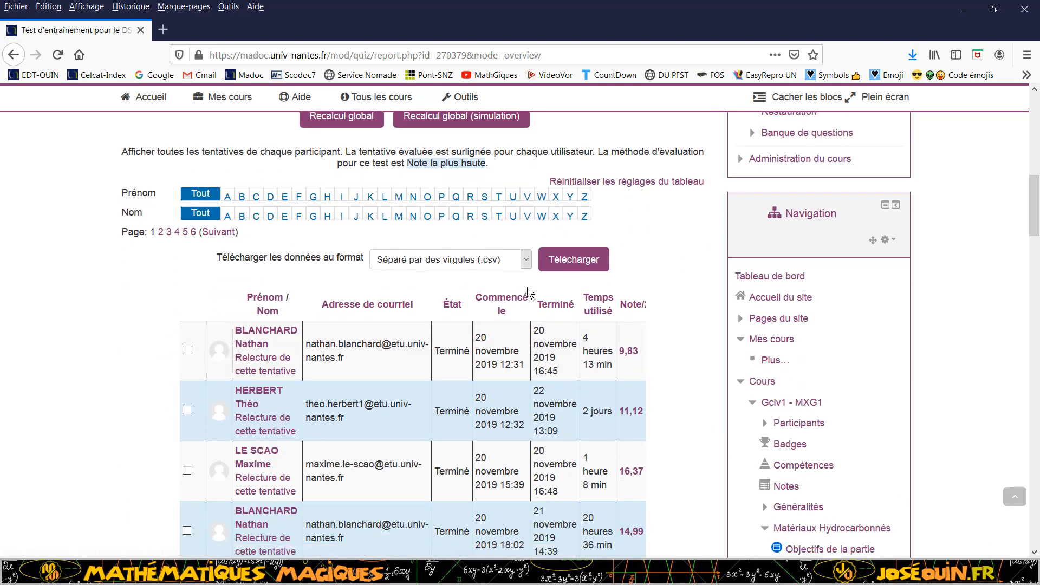
{"action": "left_click", "coordinate": [526, 261]}
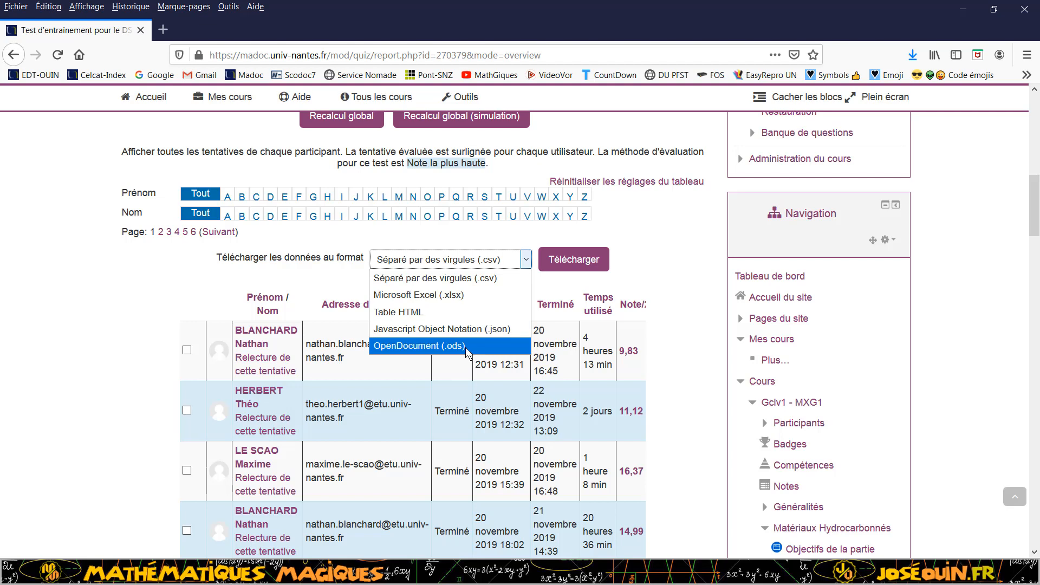
{"action": "left_click", "coordinate": [467, 295]}
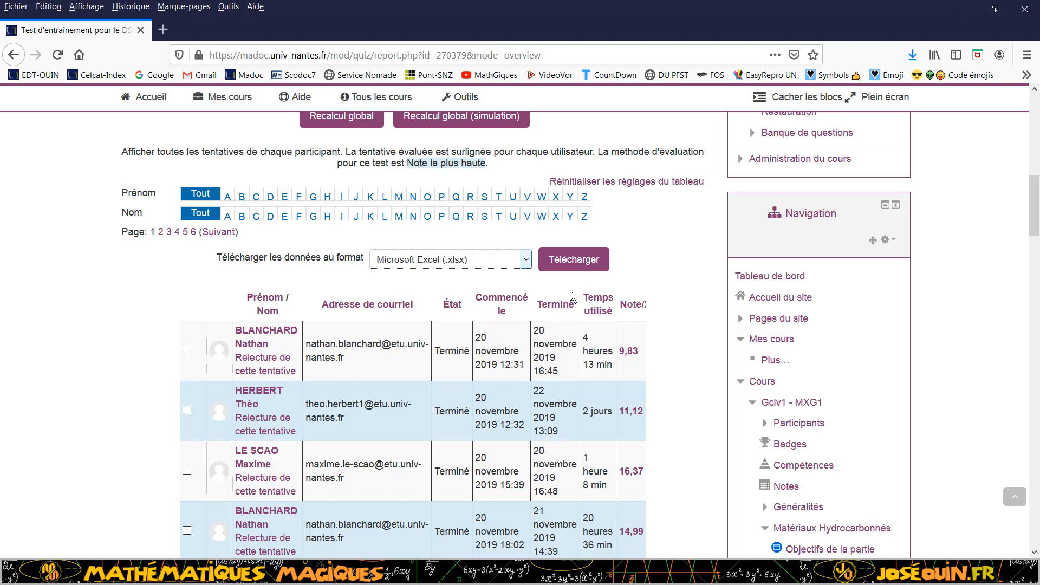
{"action": "left_click", "coordinate": [577, 264]}
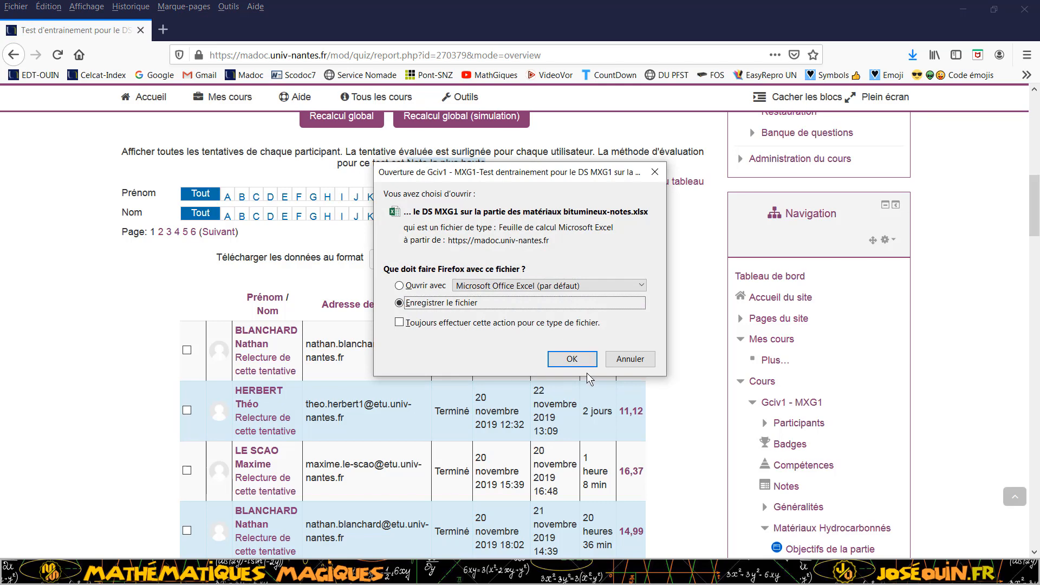
{"action": "left_click", "coordinate": [573, 359]}
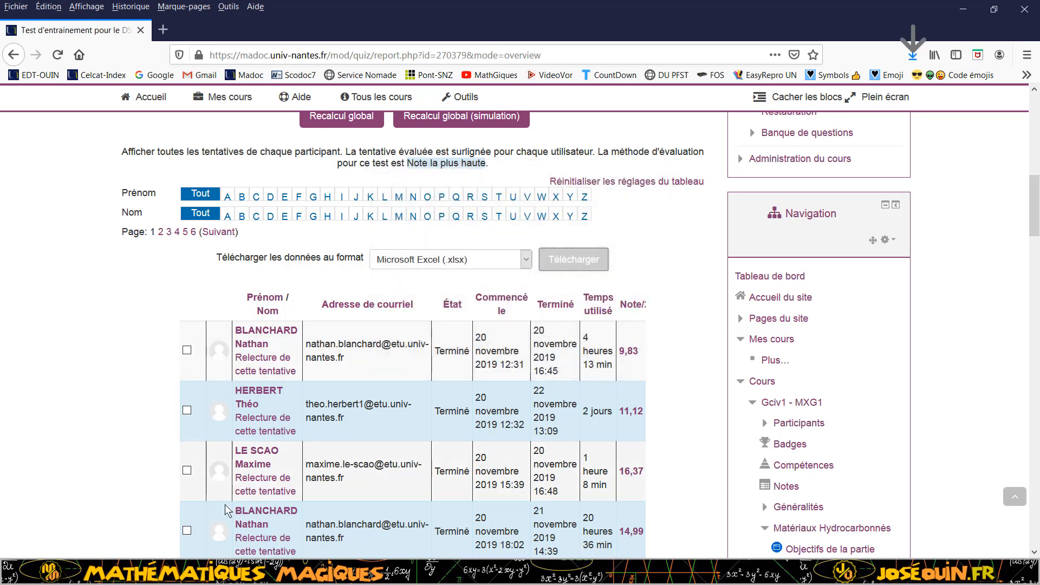
- Switch to File Explorer and open the newest MXG1 test grades workbook from the Téléchargements folder in Excel
{"action": "key", "text": "alt+Tab"}
{"action": "scroll", "coordinate": [62, 234], "scroll_direction": "up", "scroll_amount": 5}
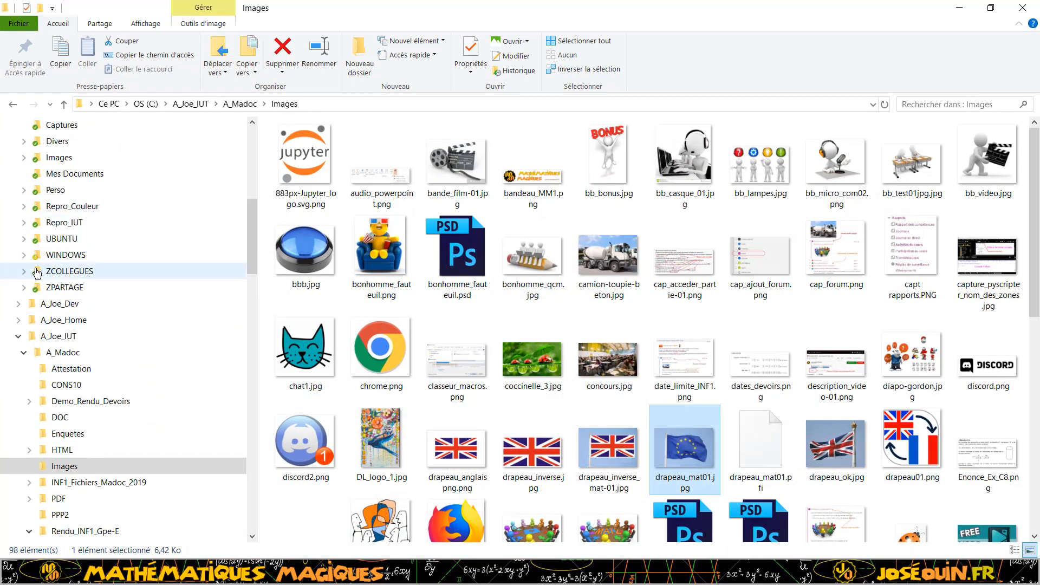
{"action": "scroll", "coordinate": [62, 234], "scroll_direction": "up", "scroll_amount": 5}
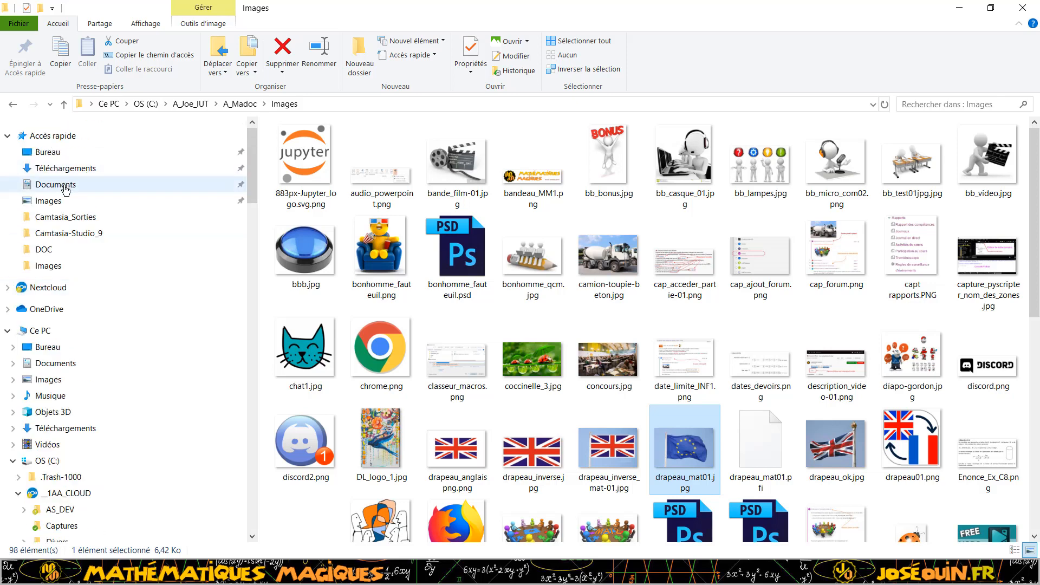
{"action": "left_click", "coordinate": [66, 169]}
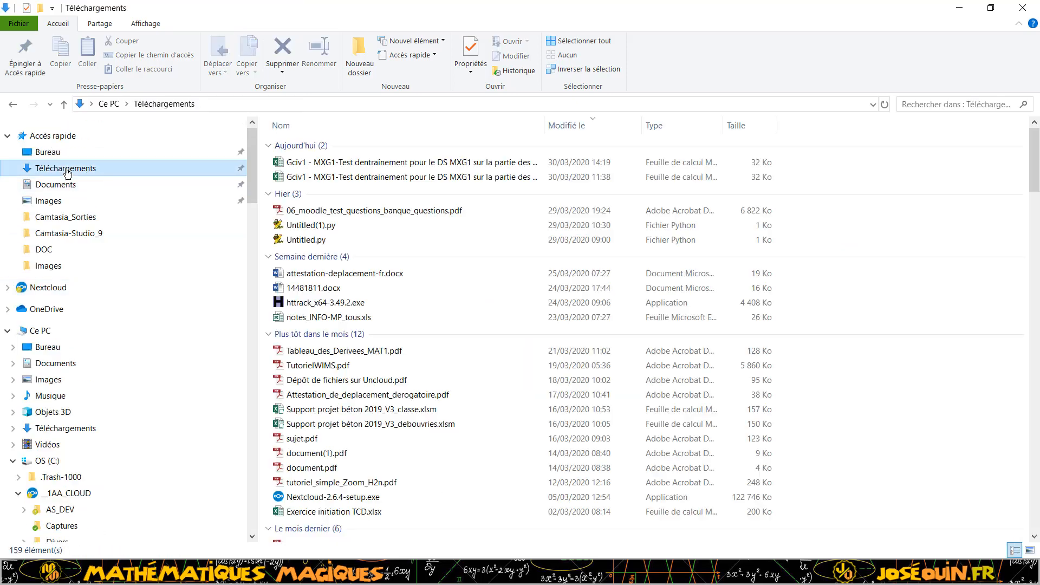
{"action": "double_click", "coordinate": [478, 163]}
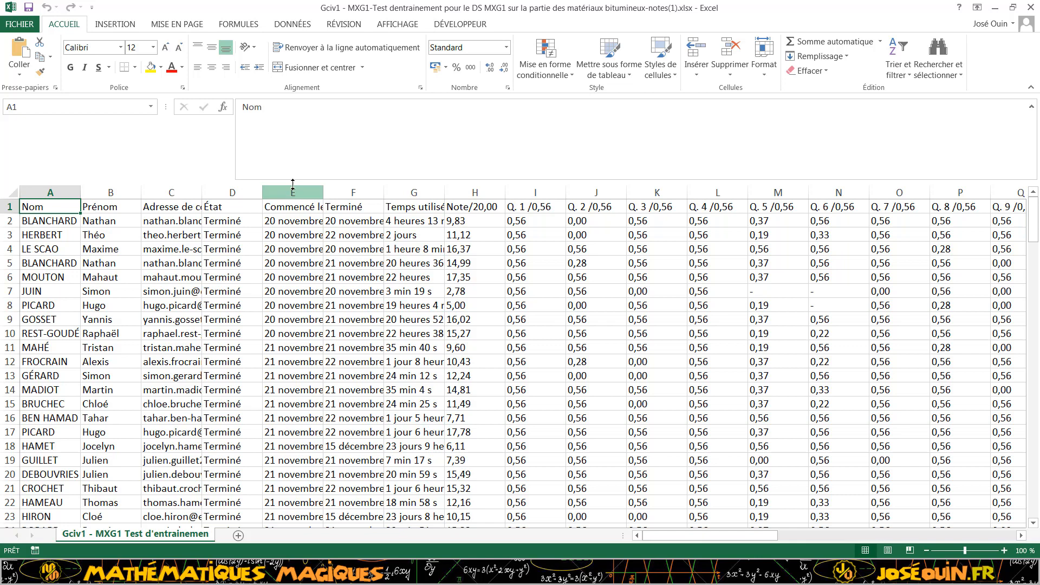
- Examine the student name columns and the first grades in the Note/20,00 column
{"action": "left_click", "coordinate": [293, 165]}
{"action": "left_click", "coordinate": [297, 115]}
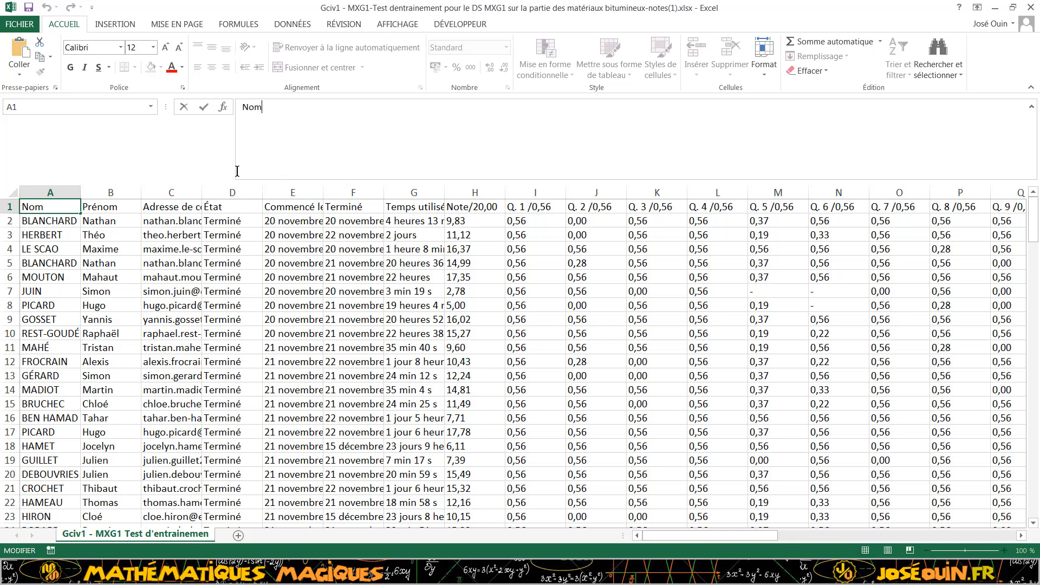
{"action": "left_click", "coordinate": [127, 262]}
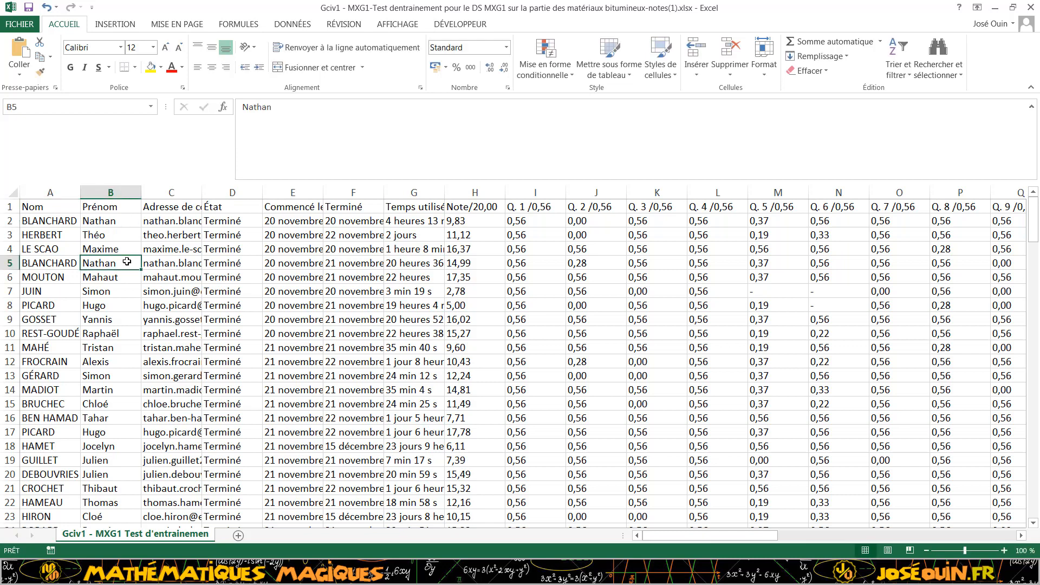
{"action": "left_click", "coordinate": [469, 210]}
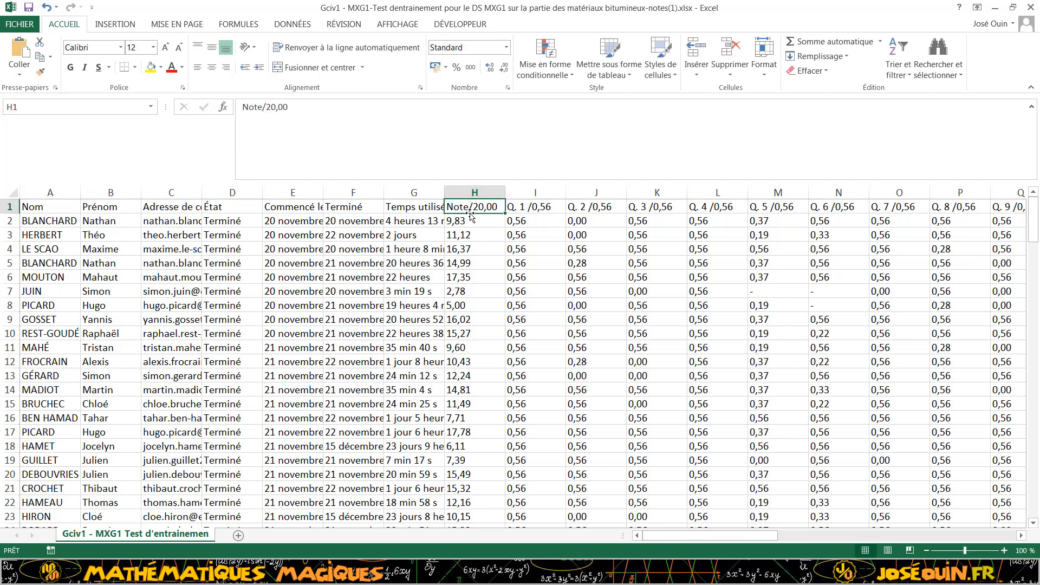
{"action": "left_click", "coordinate": [469, 220]}
{"action": "left_click", "coordinate": [470, 236]}
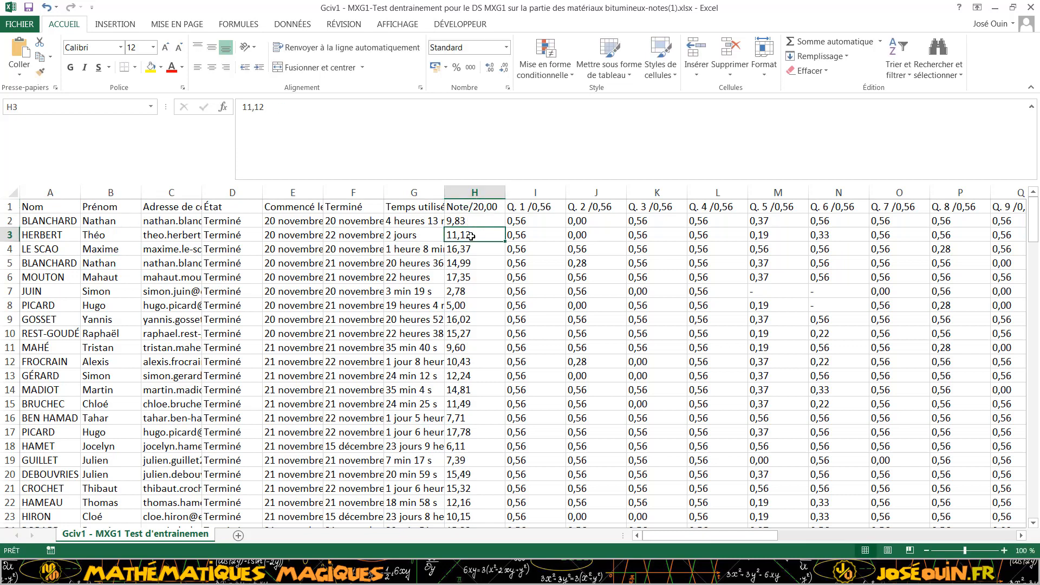
{"action": "left_click", "coordinate": [471, 247]}
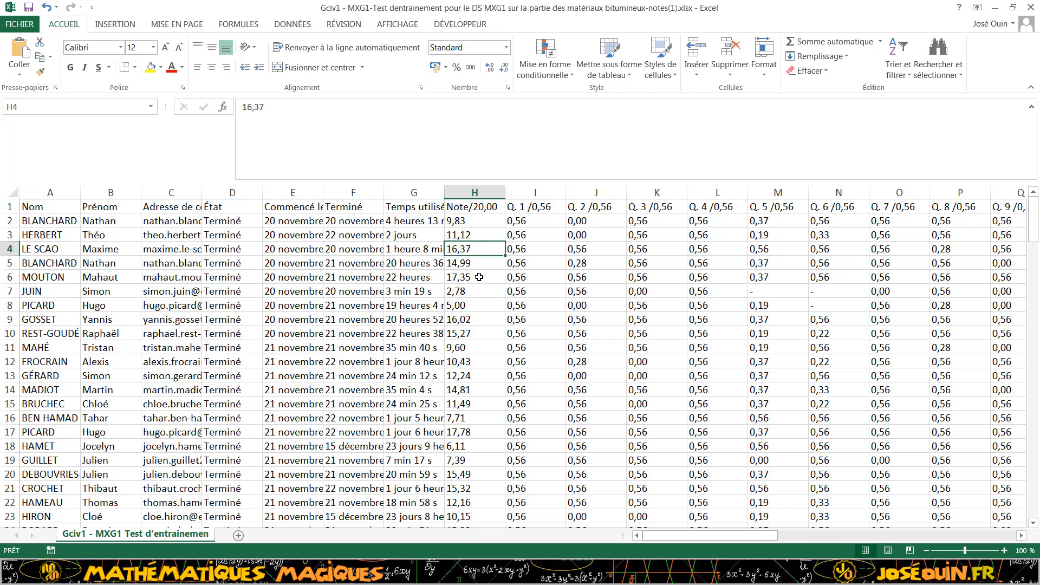
- Inspect the marks per question from Q. 1 to Q. 9 for the first attempt in row 2
{"action": "left_click", "coordinate": [530, 222]}
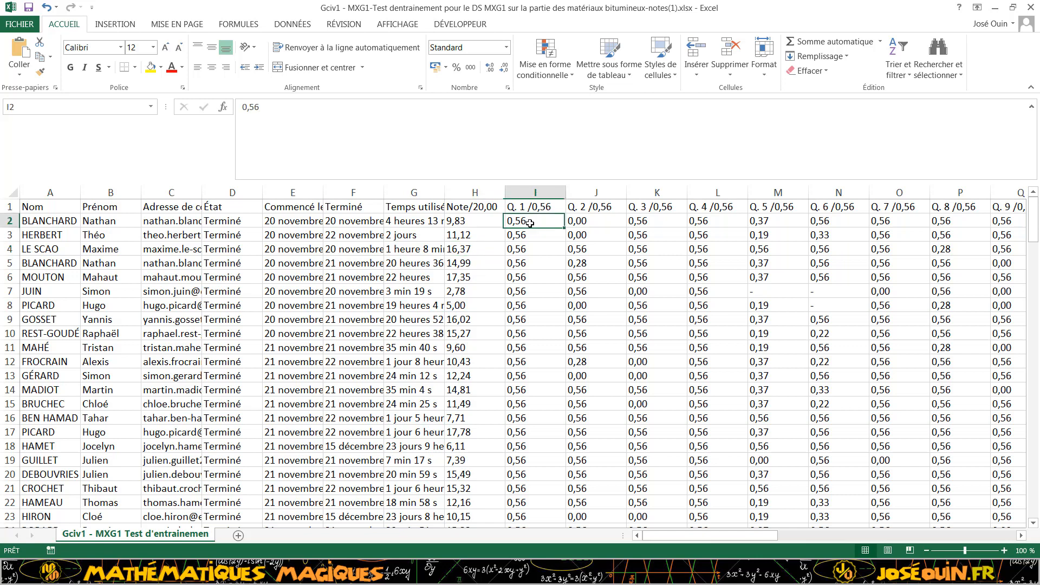
{"action": "left_click", "coordinate": [592, 222]}
{"action": "left_click", "coordinate": [650, 222]}
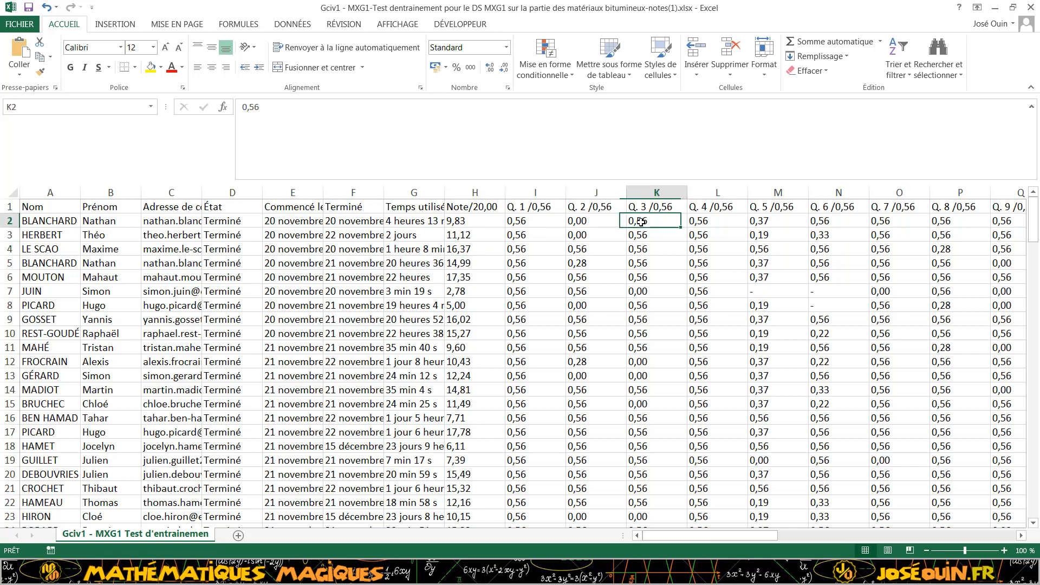
{"action": "left_click", "coordinate": [710, 224]}
{"action": "left_click", "coordinate": [767, 222]}
{"action": "left_click", "coordinate": [849, 224]}
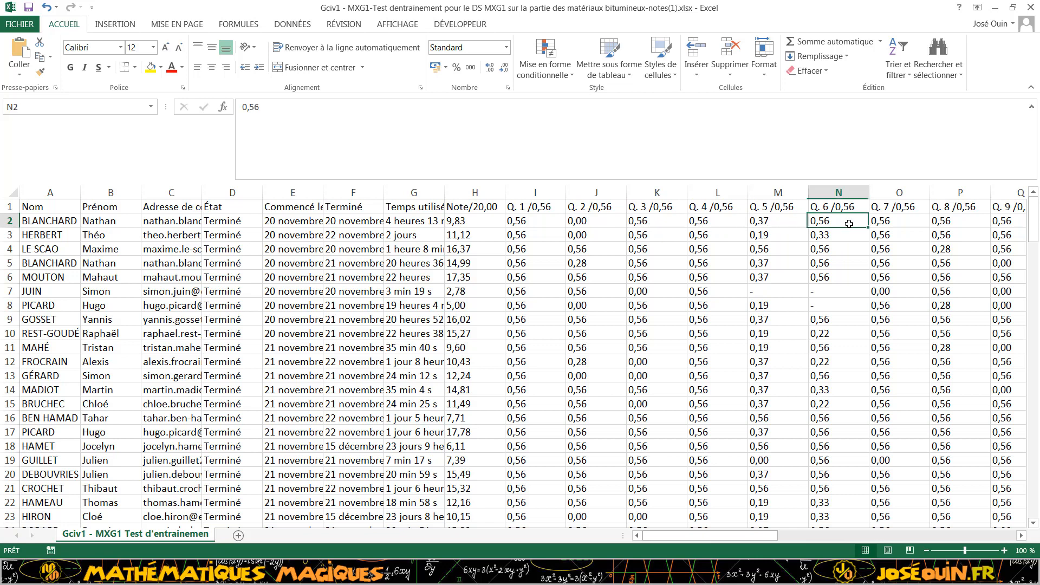
{"action": "left_click", "coordinate": [882, 224]}
{"action": "left_click", "coordinate": [953, 221]}
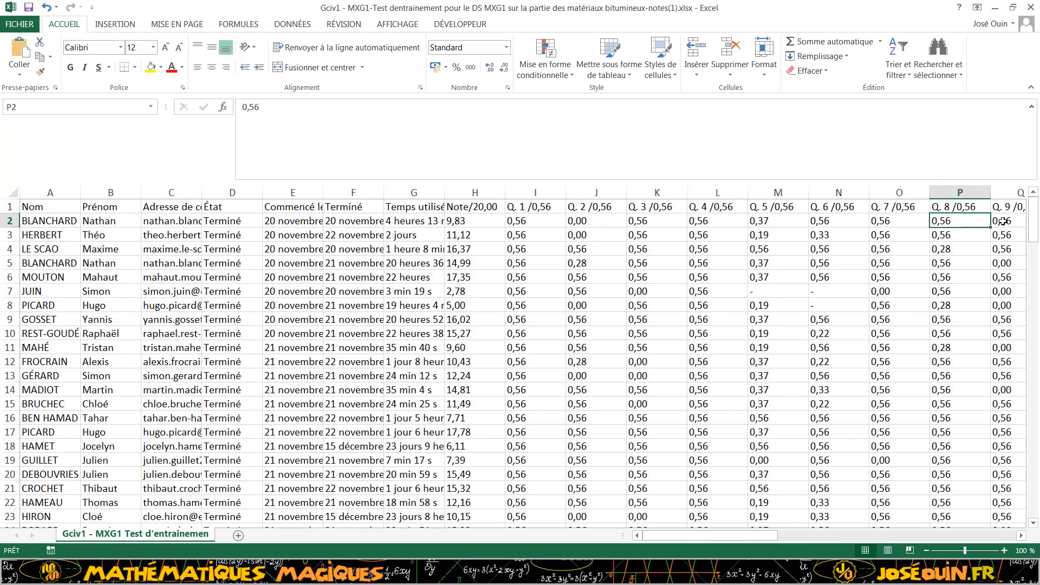
{"action": "left_click", "coordinate": [1004, 222]}
{"action": "left_click", "coordinate": [573, 221]}
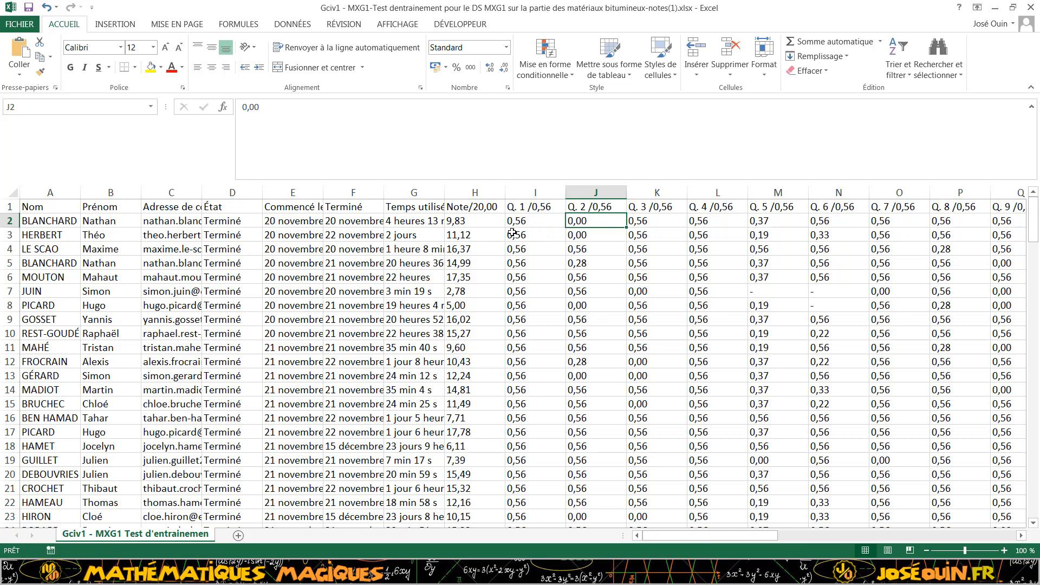
- Select the grades in H2:H20 and look through the rest of the list of student results
{"action": "left_click_drag", "start_coordinate": [470, 221], "coordinate": [454, 475]}
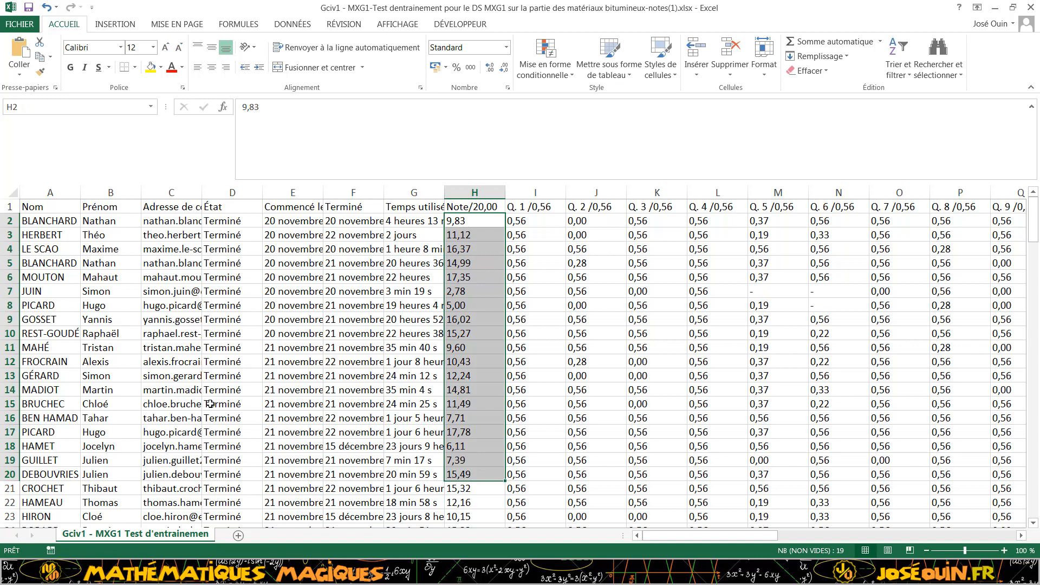
{"action": "scroll", "coordinate": [210, 404], "scroll_direction": "down", "scroll_amount": 20}
{"action": "scroll", "coordinate": [161, 407], "scroll_direction": "up", "scroll_amount": 20}
{"action": "left_click", "coordinate": [481, 205]}
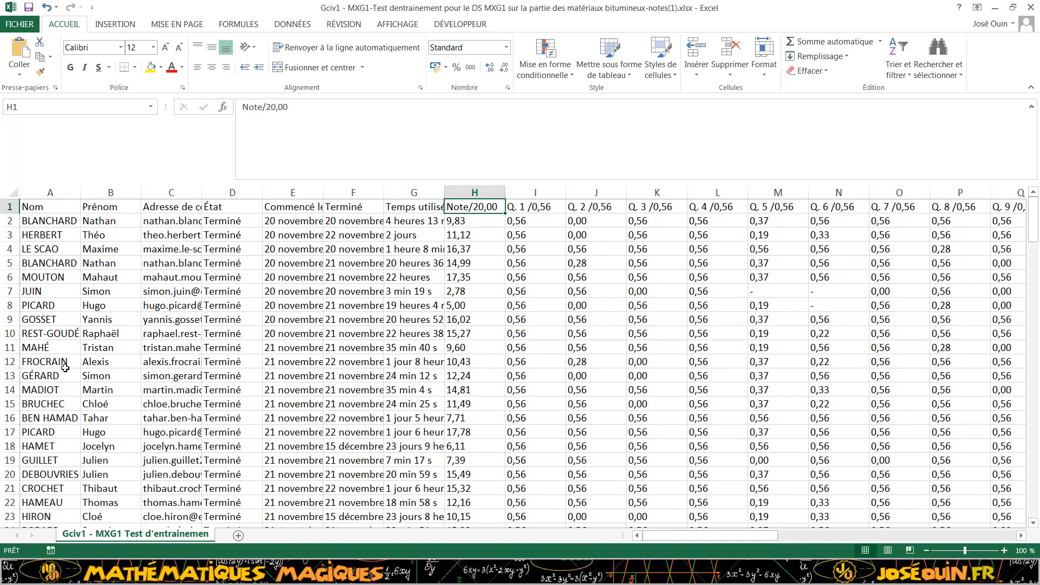
- Close the grades workbook without saving and minimize File Explorer to return to the Moodle report in Firefox
{"action": "left_click", "coordinate": [1031, 8]}
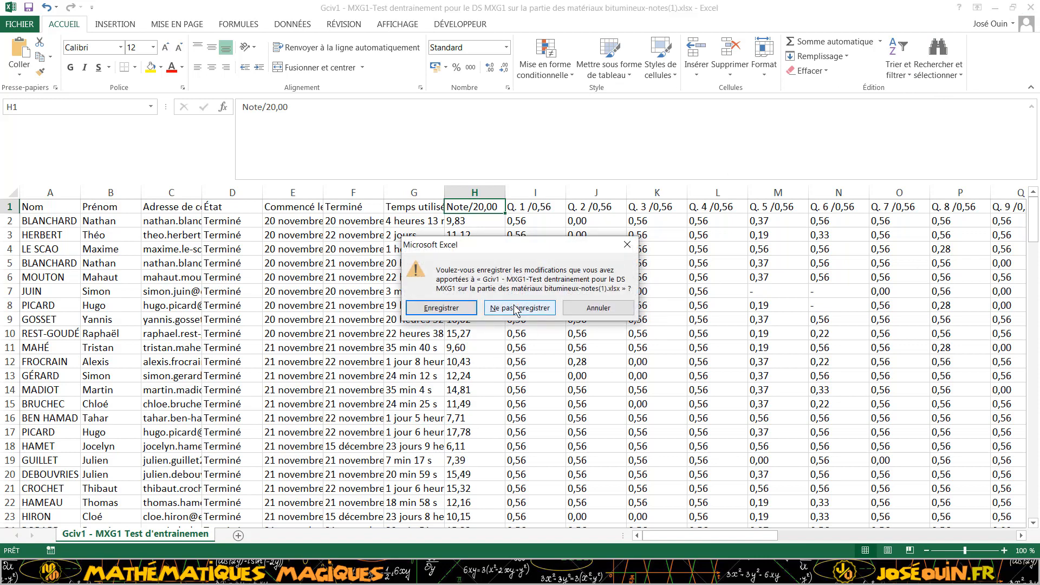
{"action": "left_click", "coordinate": [516, 310]}
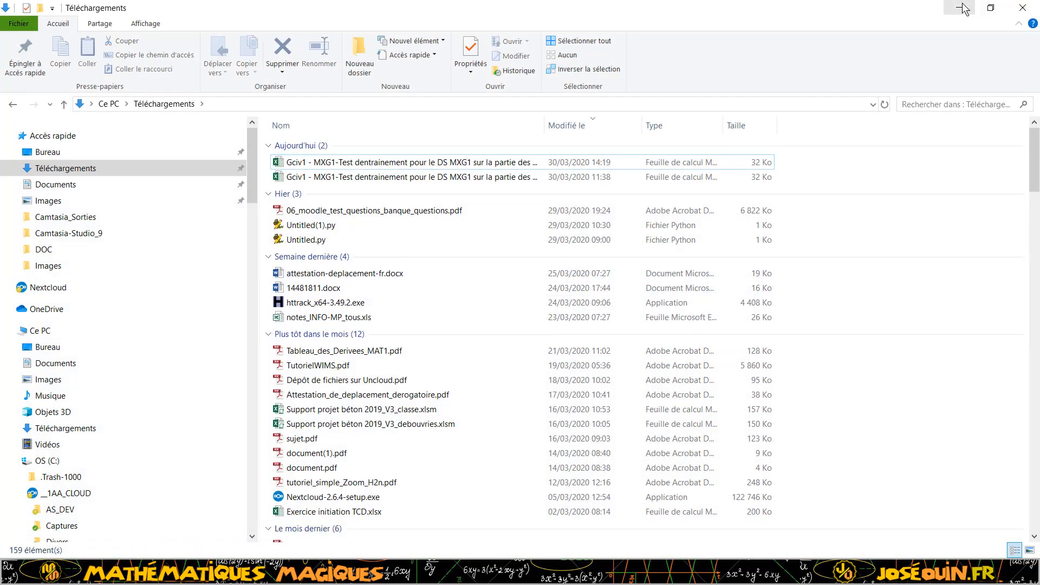
{"action": "left_click", "coordinate": [963, 8]}
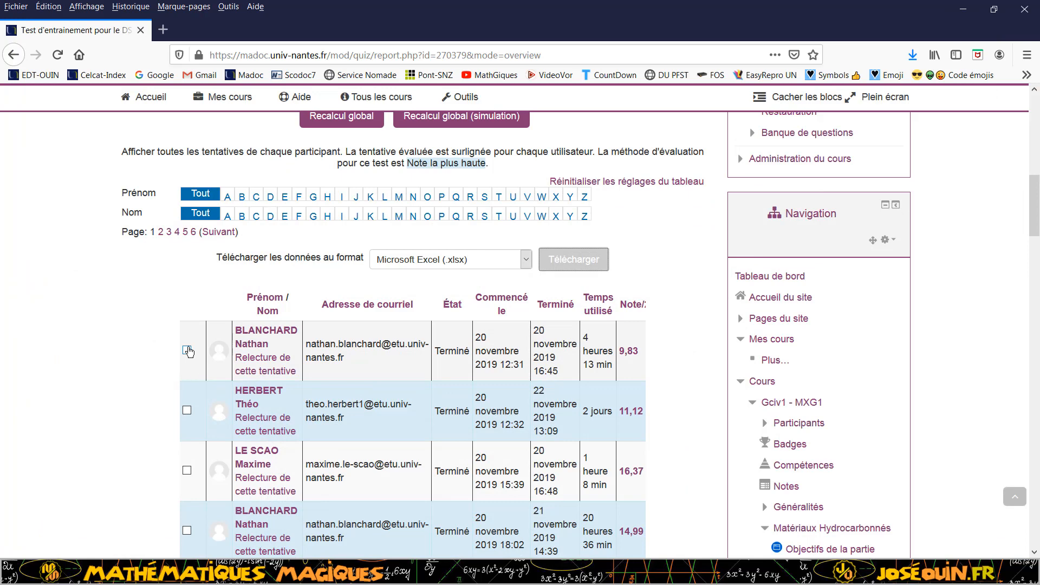
{"action": "scroll", "coordinate": [188, 352], "scroll_direction": "up", "scroll_amount": 10}
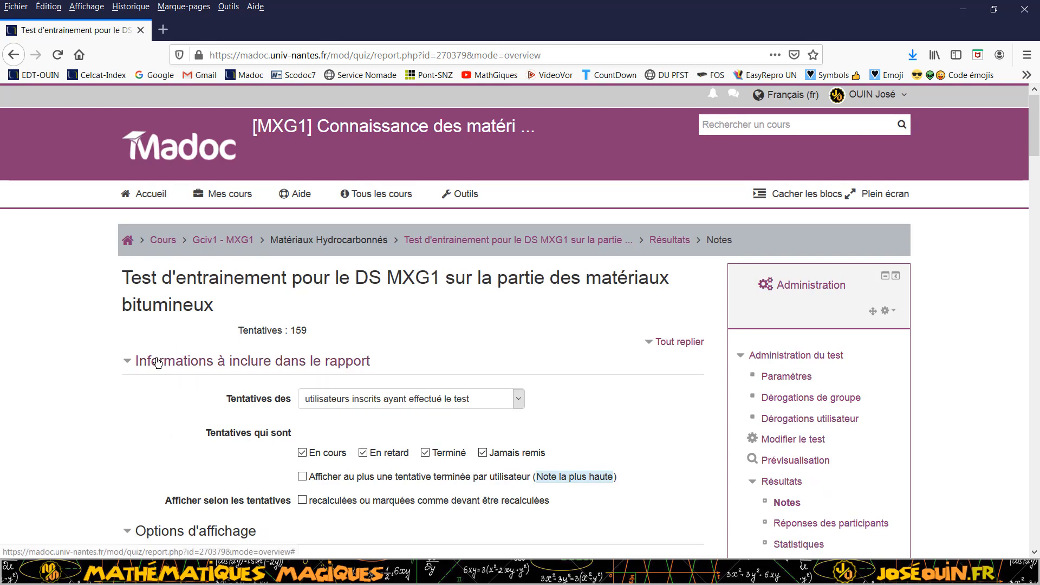
{"action": "scroll", "coordinate": [153, 362], "scroll_direction": "down", "scroll_amount": 2}
{"action": "scroll", "coordinate": [150, 358], "scroll_direction": "down", "scroll_amount": 2}
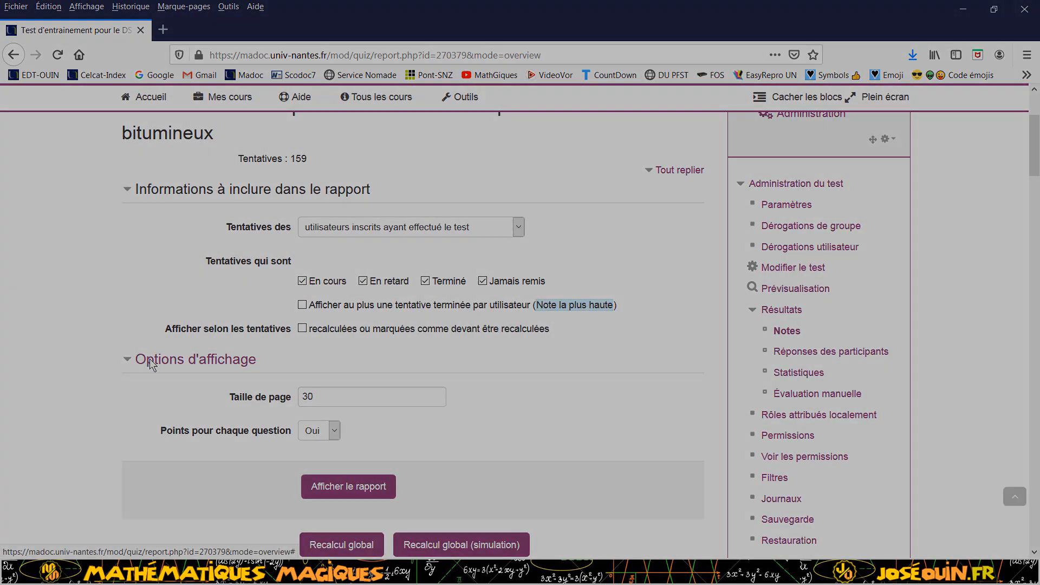